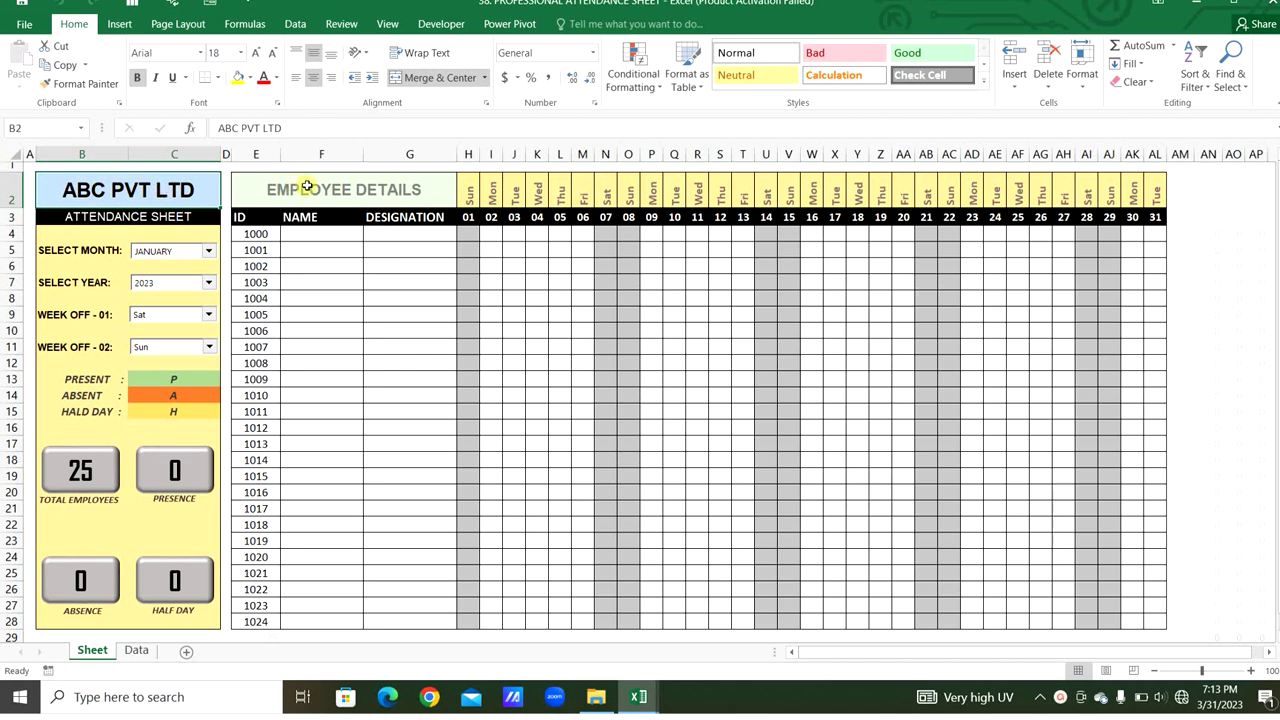
Switch the attendance sheet's month to FEBRUARY and then to MARCH
{"action": "left_click", "coordinate": [328, 188]}
{"action": "left_click_drag", "start_coordinate": [329, 205], "coordinate": [383, 217]}
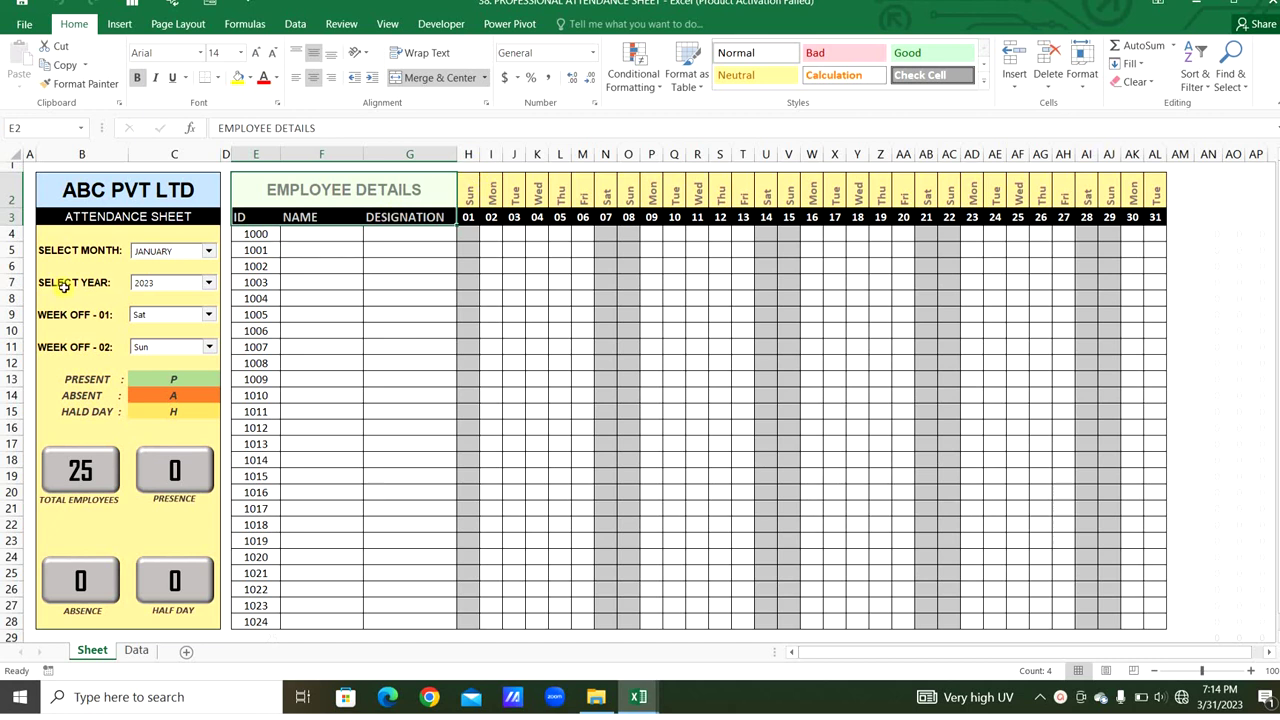
{"action": "left_click", "coordinate": [208, 251]}
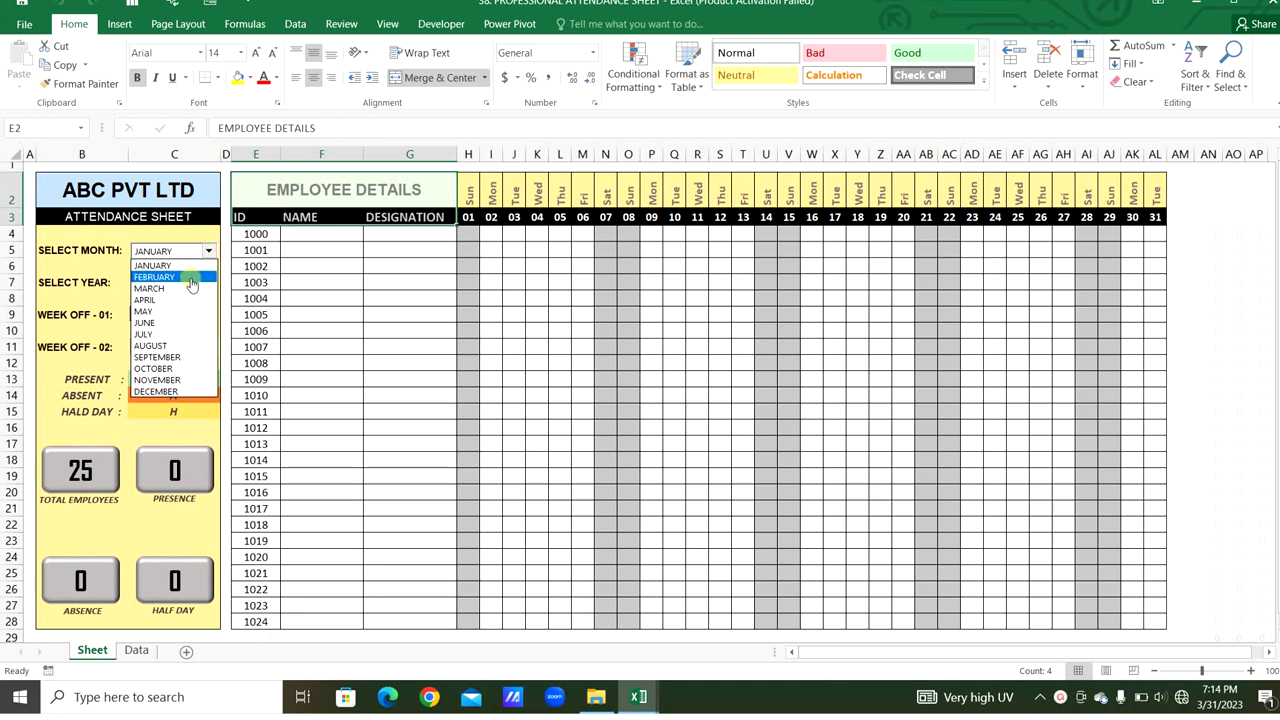
{"action": "left_click", "coordinate": [191, 277]}
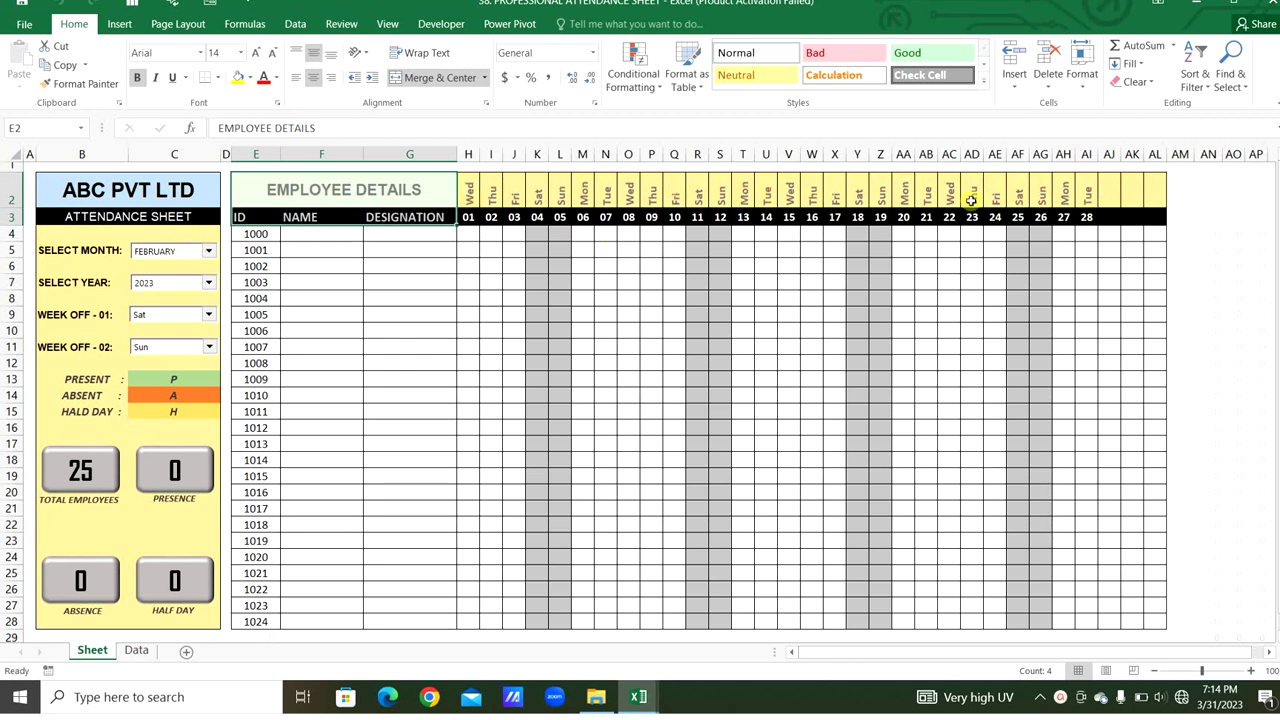
{"action": "left_click", "coordinate": [210, 258]}
{"action": "left_click", "coordinate": [200, 290]}
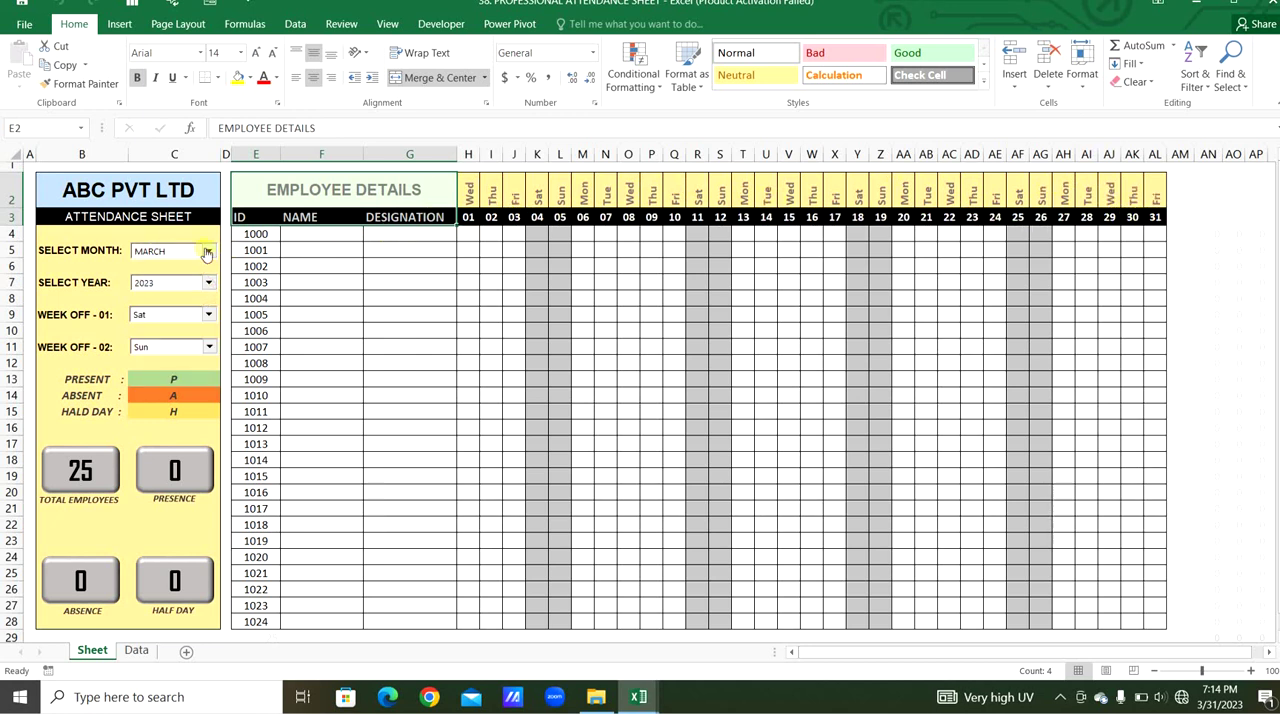
Switch the attendance sheet's year to 2024 and then to 2028
{"action": "left_click", "coordinate": [208, 284]}
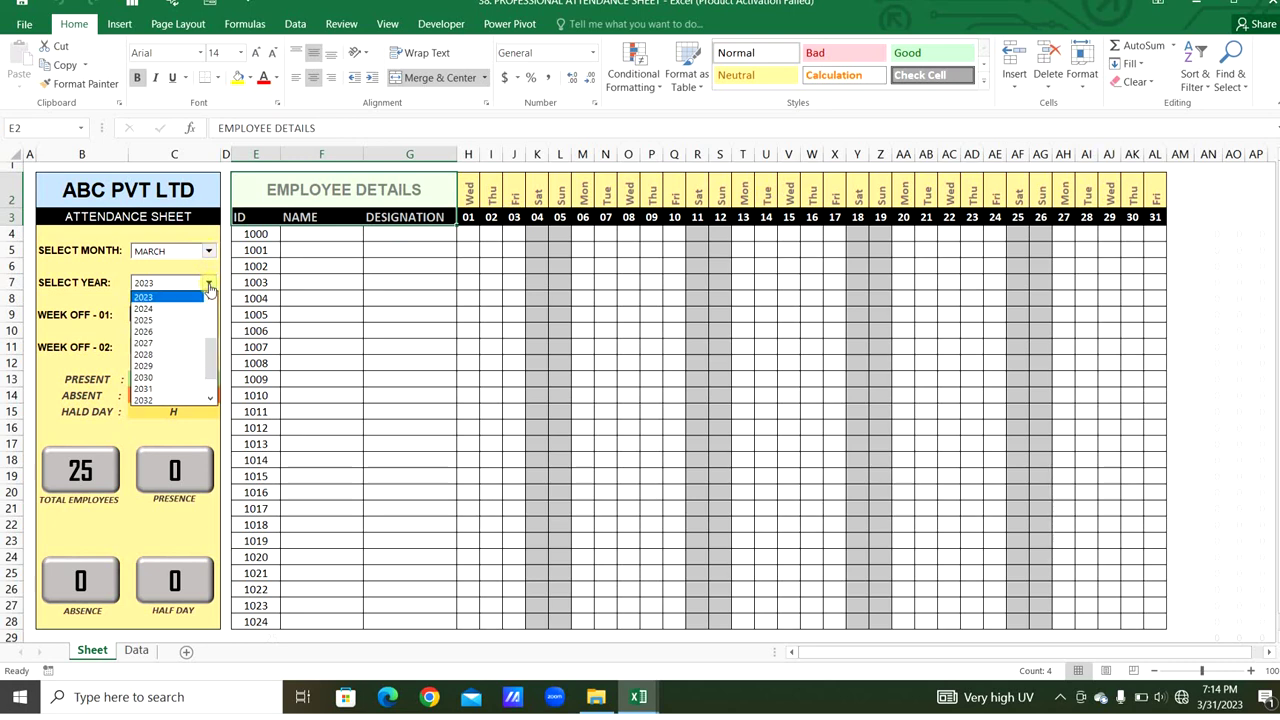
{"action": "left_click", "coordinate": [196, 316]}
{"action": "left_click", "coordinate": [208, 283]}
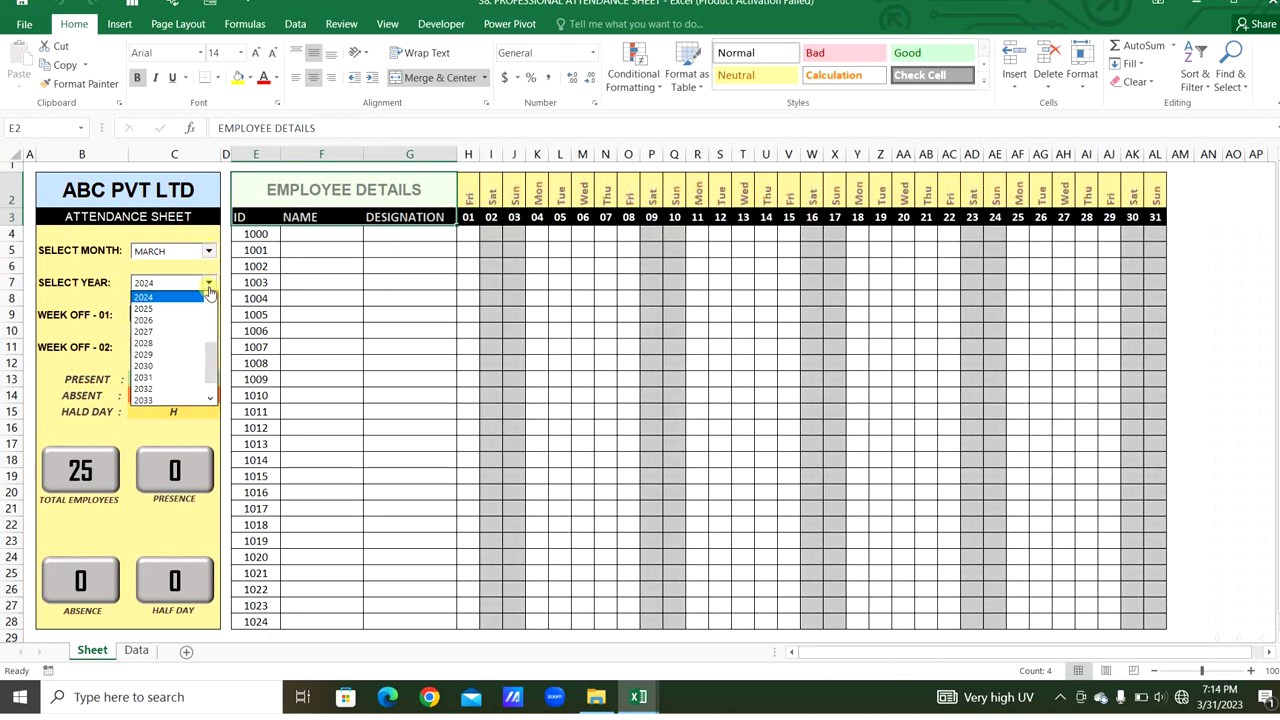
{"action": "left_click", "coordinate": [172, 345]}
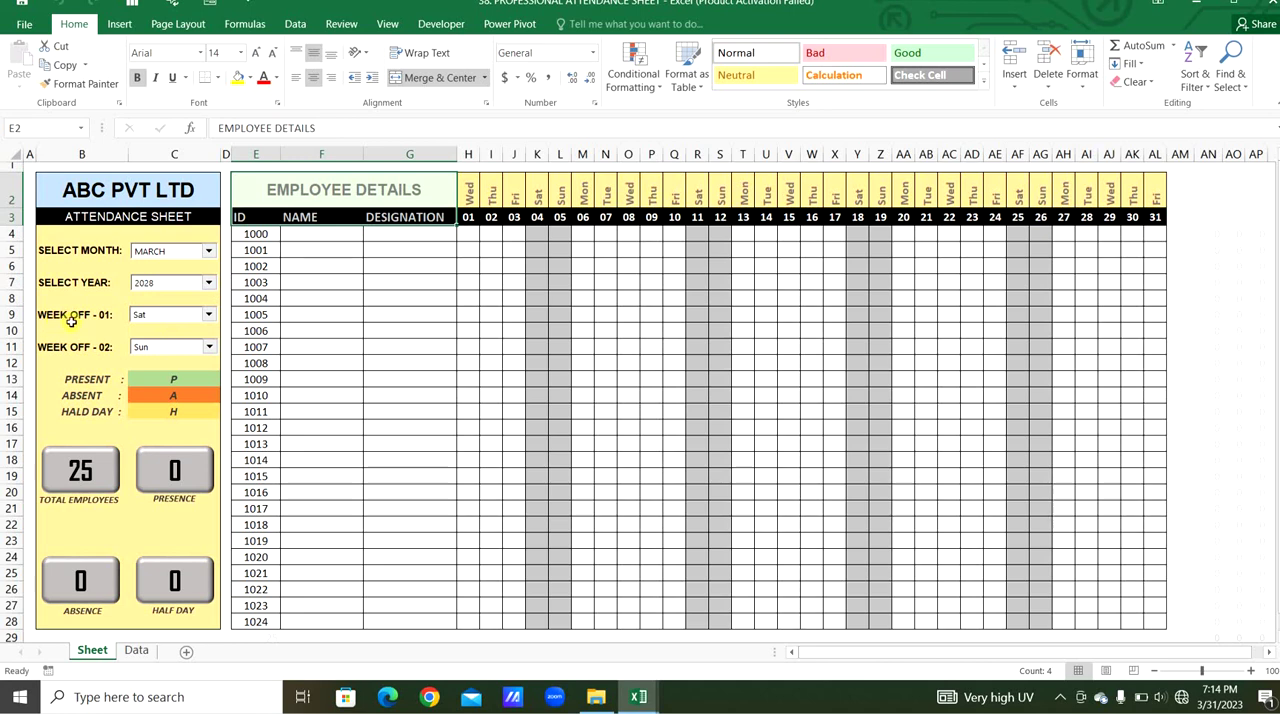
Set both WEEK OFF - 01 and WEEK OFF - 02 to Wed
{"action": "left_click", "coordinate": [210, 315]}
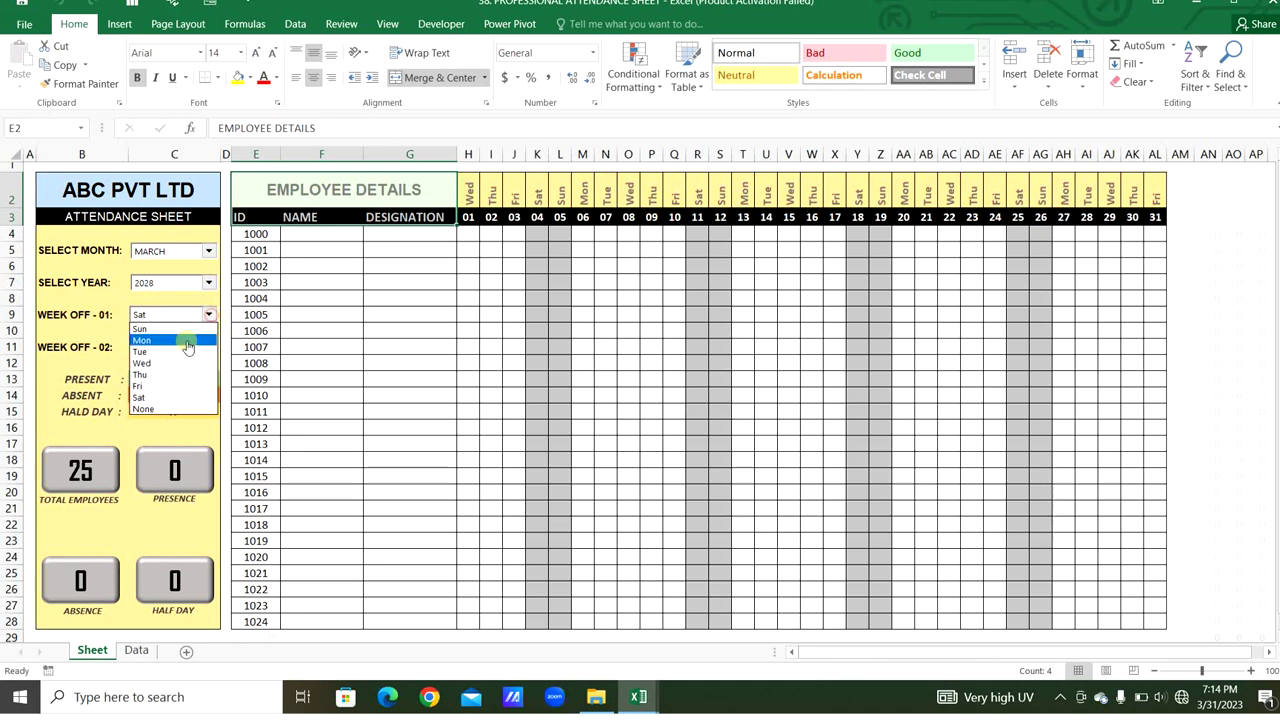
{"action": "left_click", "coordinate": [158, 368]}
{"action": "left_click", "coordinate": [209, 347]}
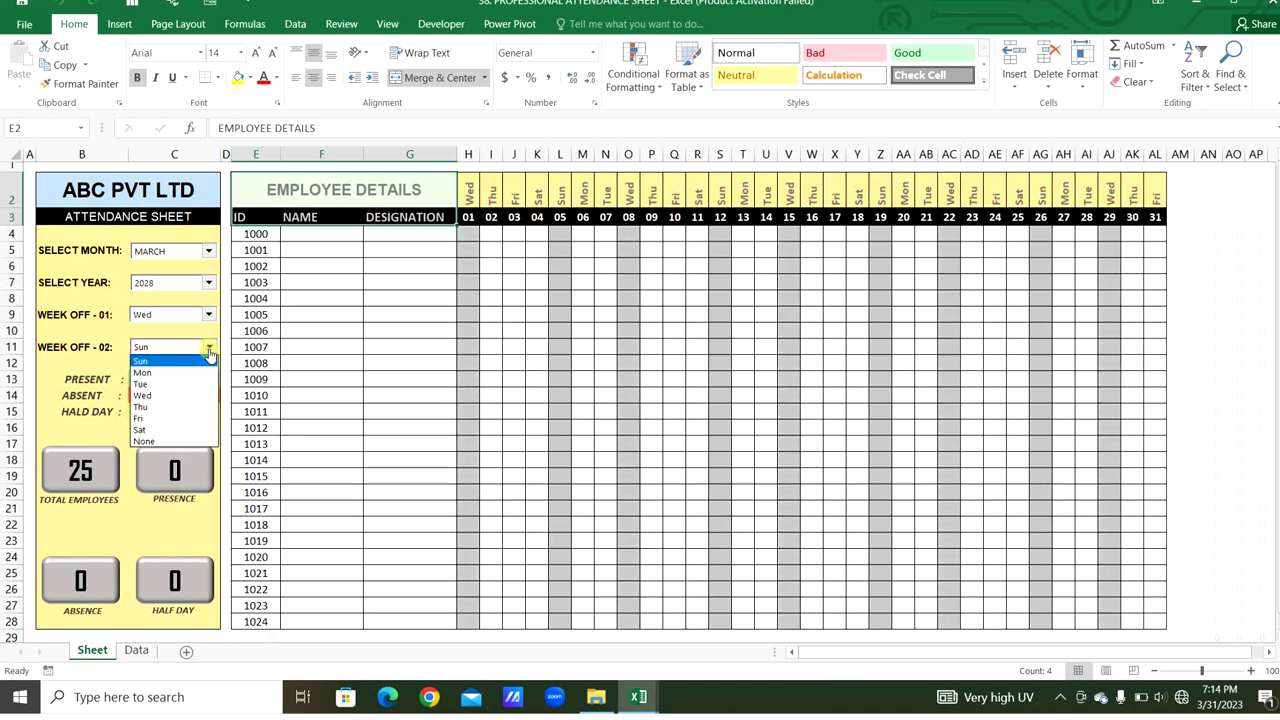
{"action": "left_click", "coordinate": [176, 397]}
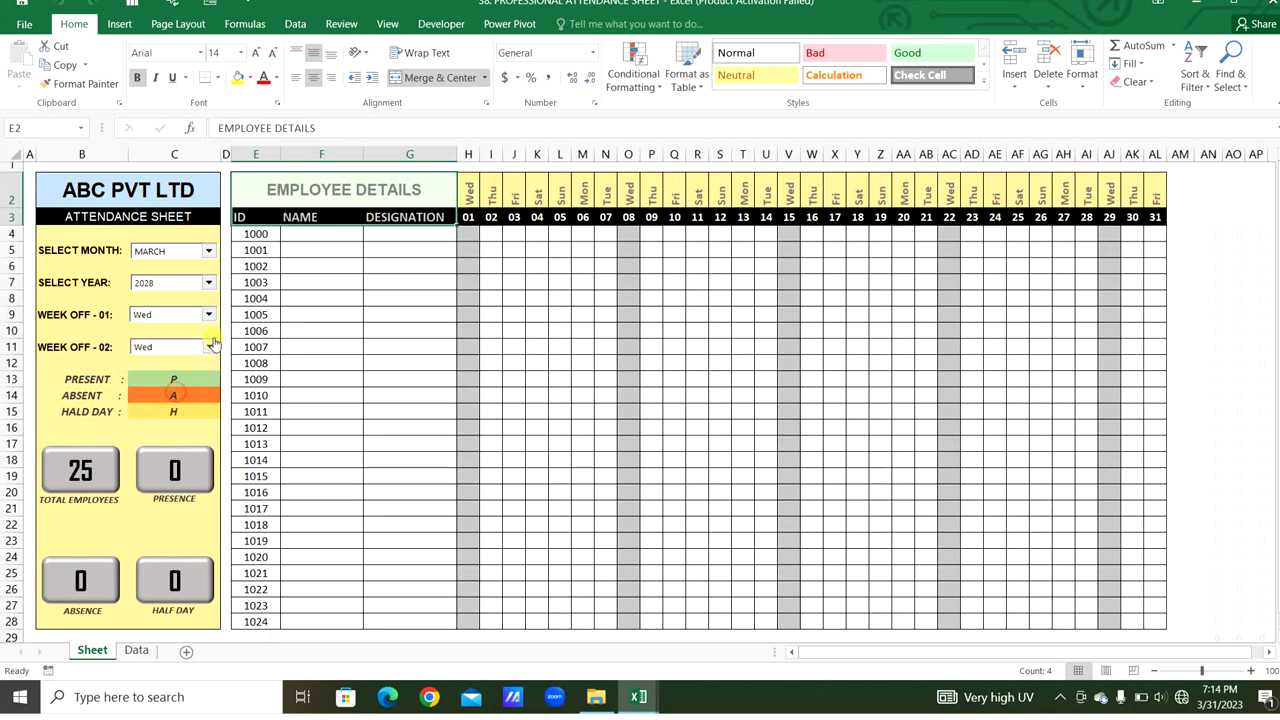
Set WEEK OFF - 01 to None and WEEK OFF - 02 to Sat
{"action": "left_click", "coordinate": [209, 315]}
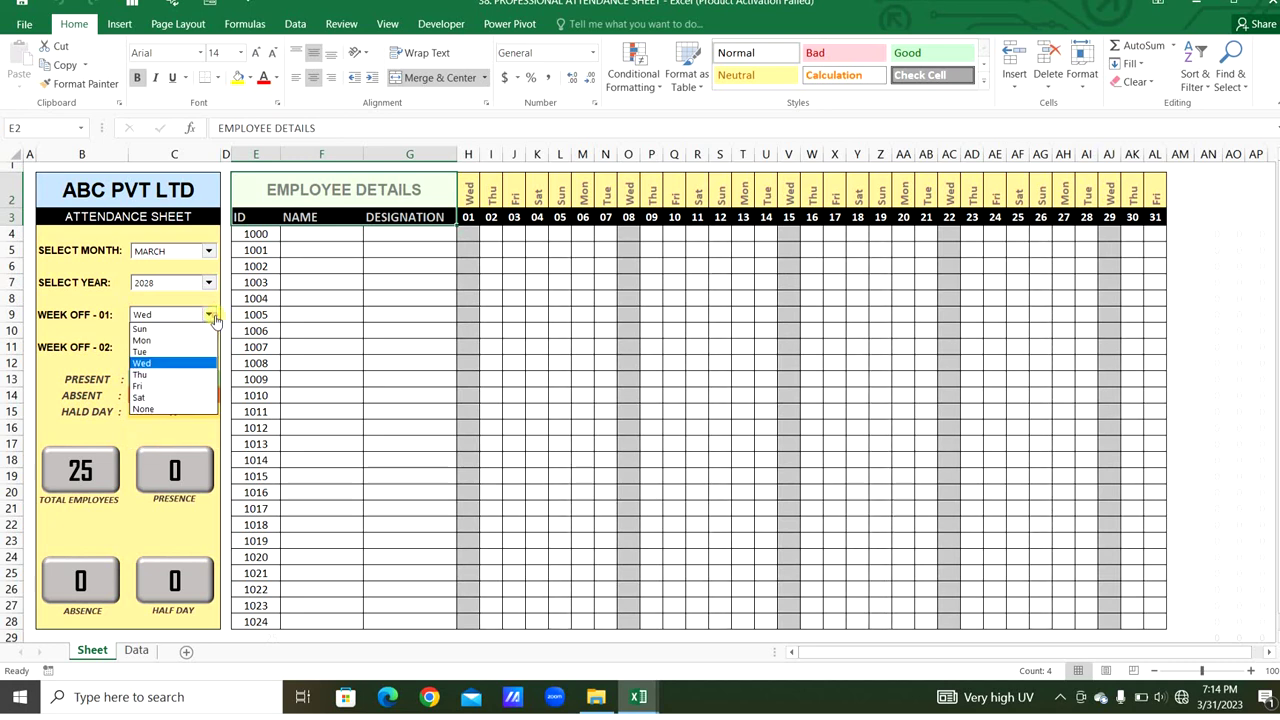
{"action": "left_click", "coordinate": [158, 413]}
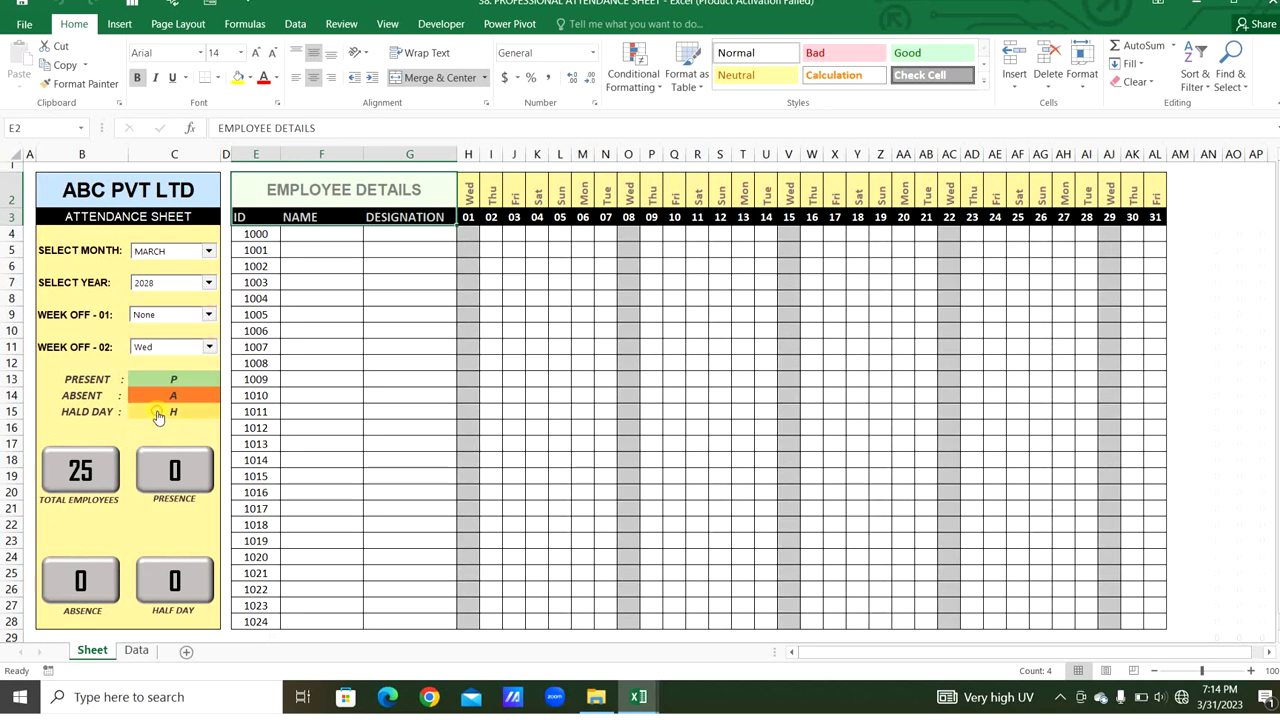
{"action": "left_click", "coordinate": [208, 348]}
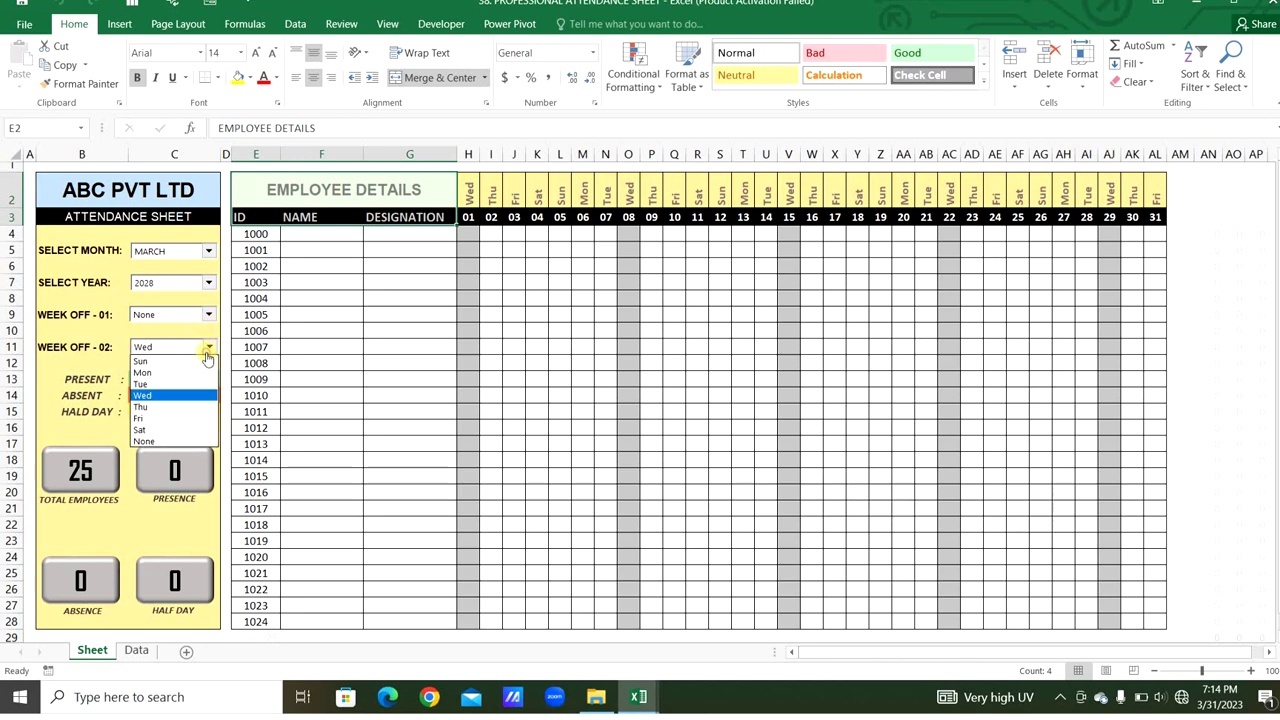
{"action": "left_click", "coordinate": [157, 427]}
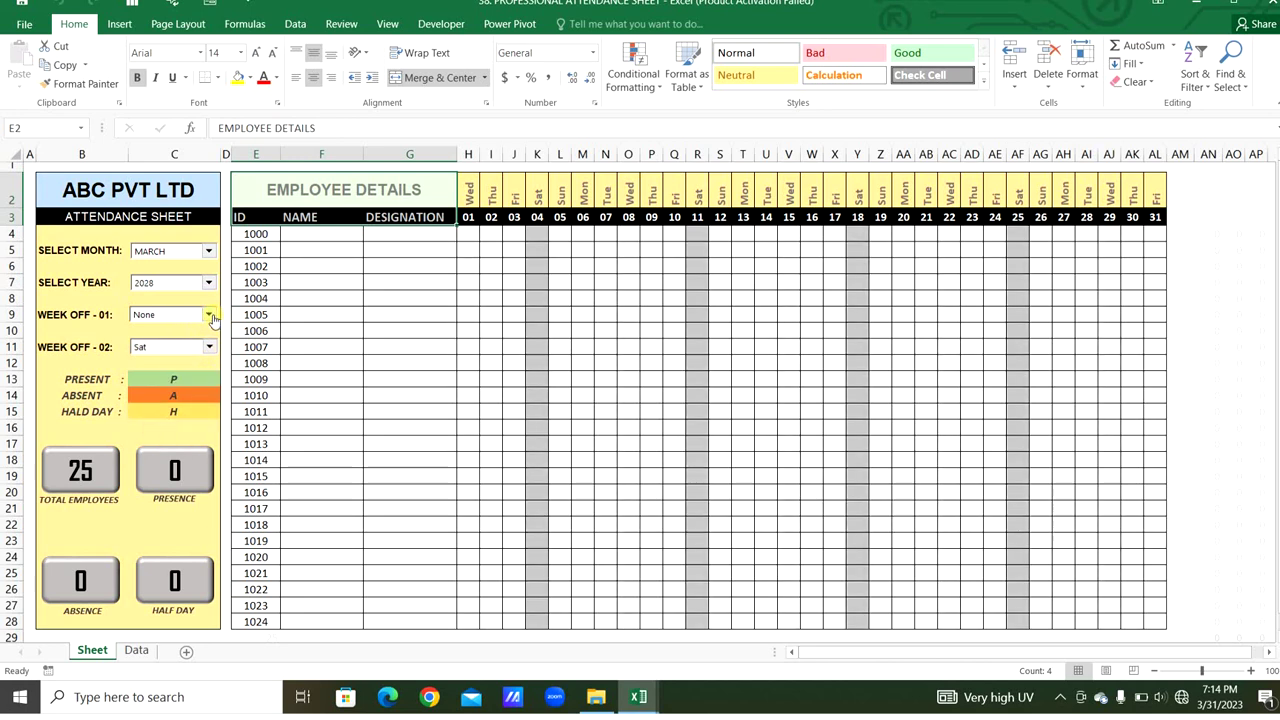
Try Sun for WEEK OFF - 01, then set WEEK OFF - 01 to Sat and WEEK OFF - 02 to Sun
{"action": "left_click", "coordinate": [210, 316]}
{"action": "left_click", "coordinate": [182, 330]}
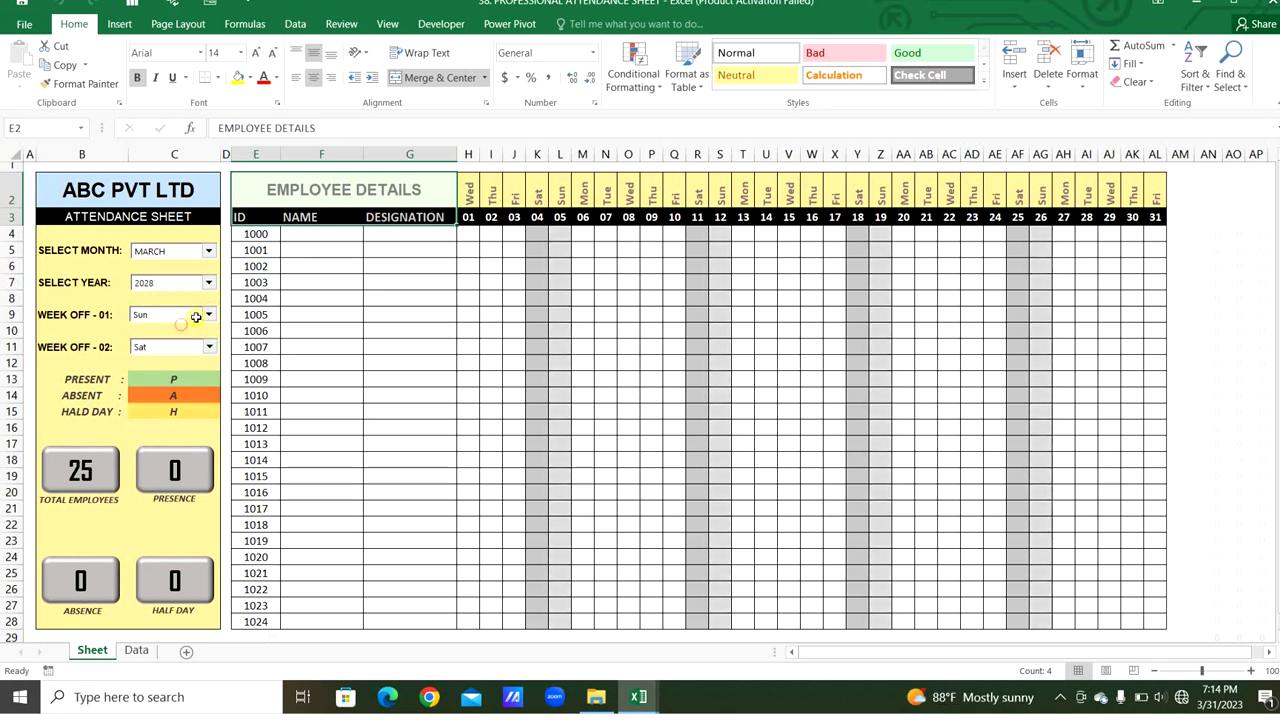
{"action": "left_click", "coordinate": [208, 315]}
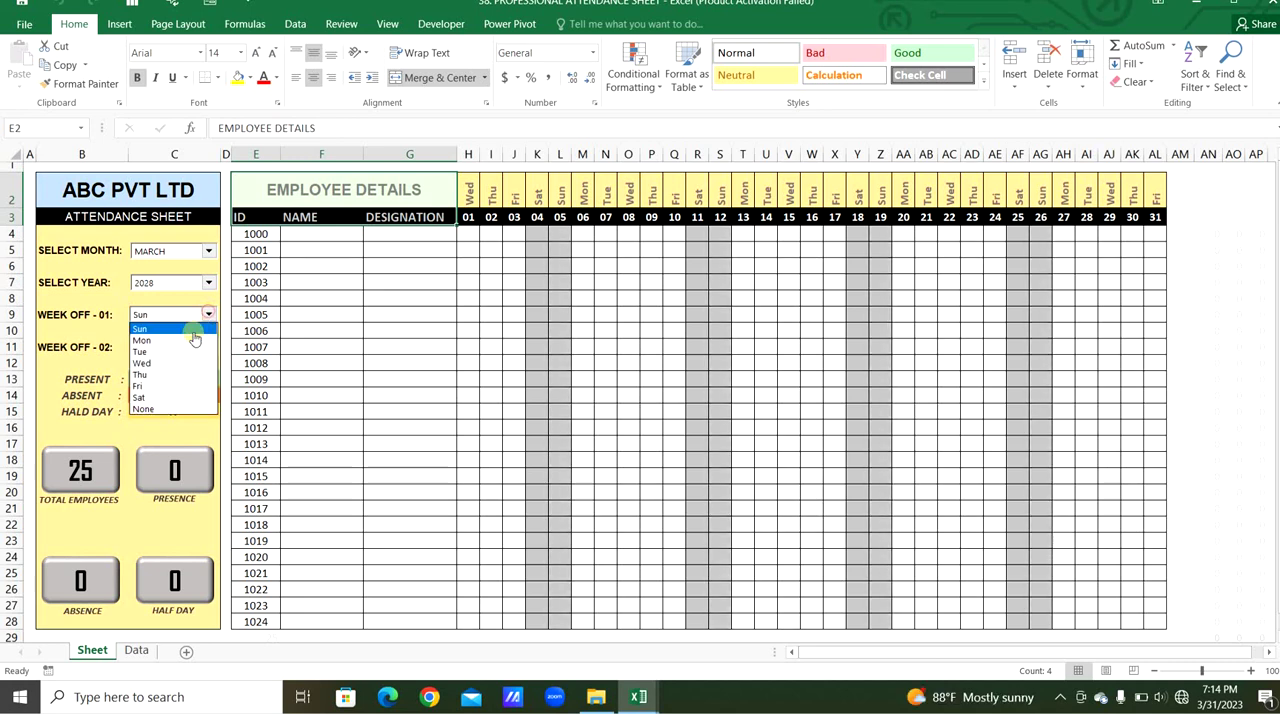
{"action": "left_click", "coordinate": [150, 398]}
{"action": "left_click", "coordinate": [210, 347]}
{"action": "left_click", "coordinate": [142, 362]}
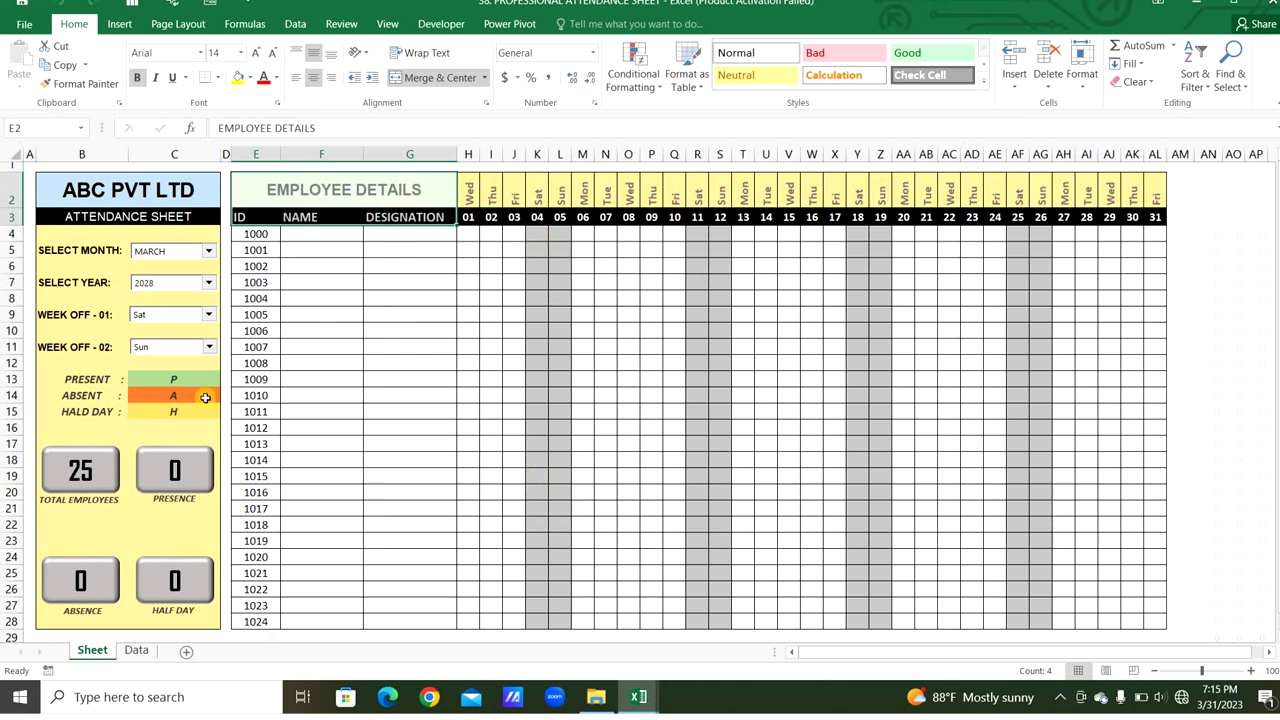
Copy the PRESENT code P from the legend into day 01 of the first employee row
{"action": "left_click", "coordinate": [171, 381]}
{"action": "left_click", "coordinate": [177, 398]}
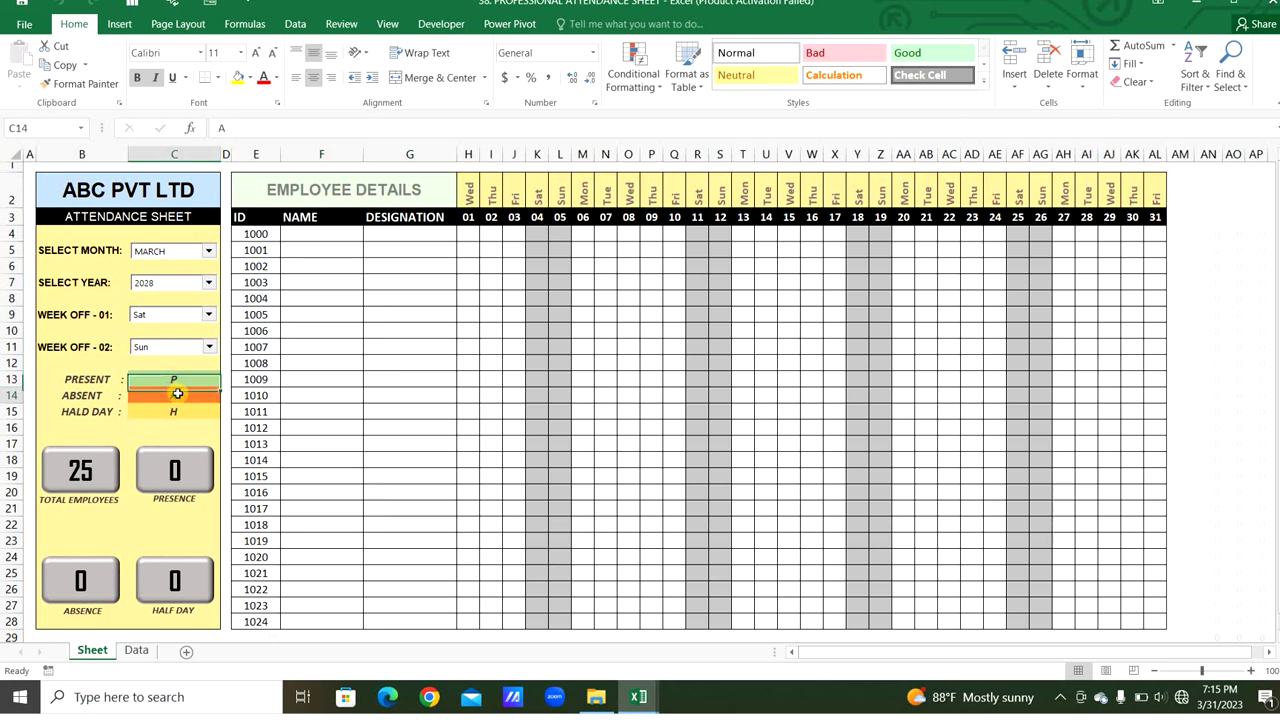
{"action": "left_click", "coordinate": [181, 412]}
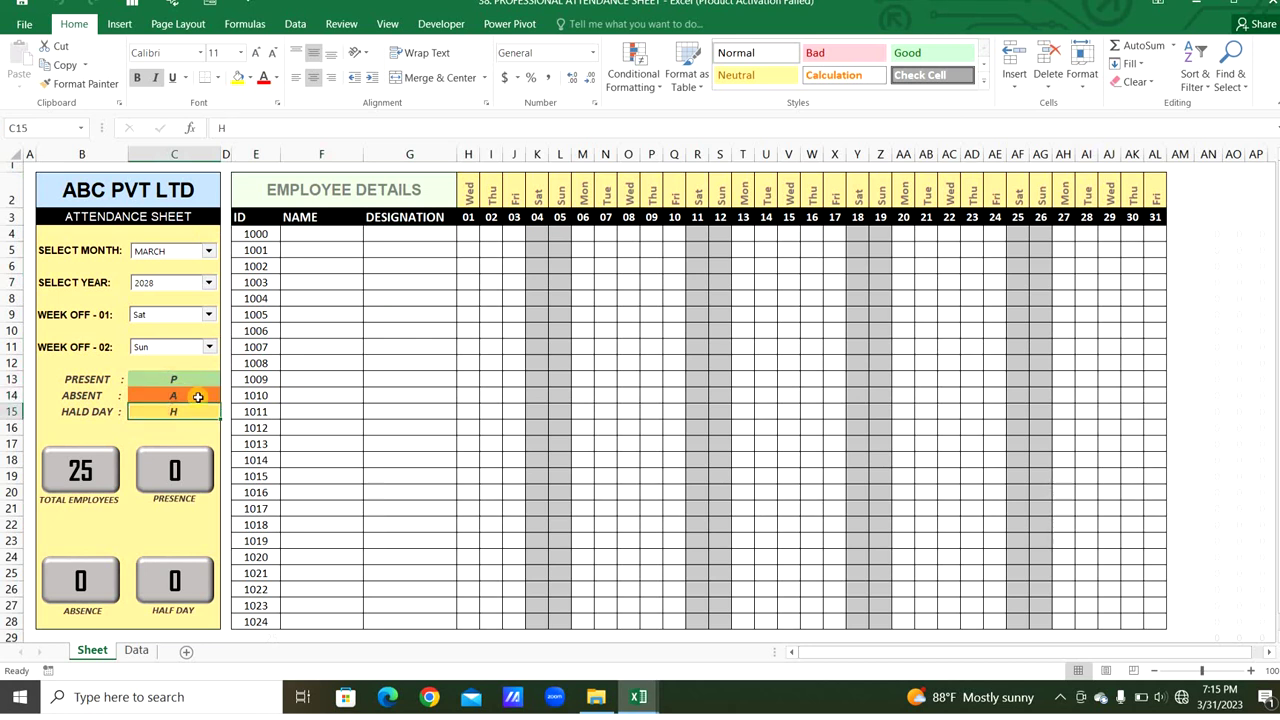
{"action": "left_click", "coordinate": [199, 377]}
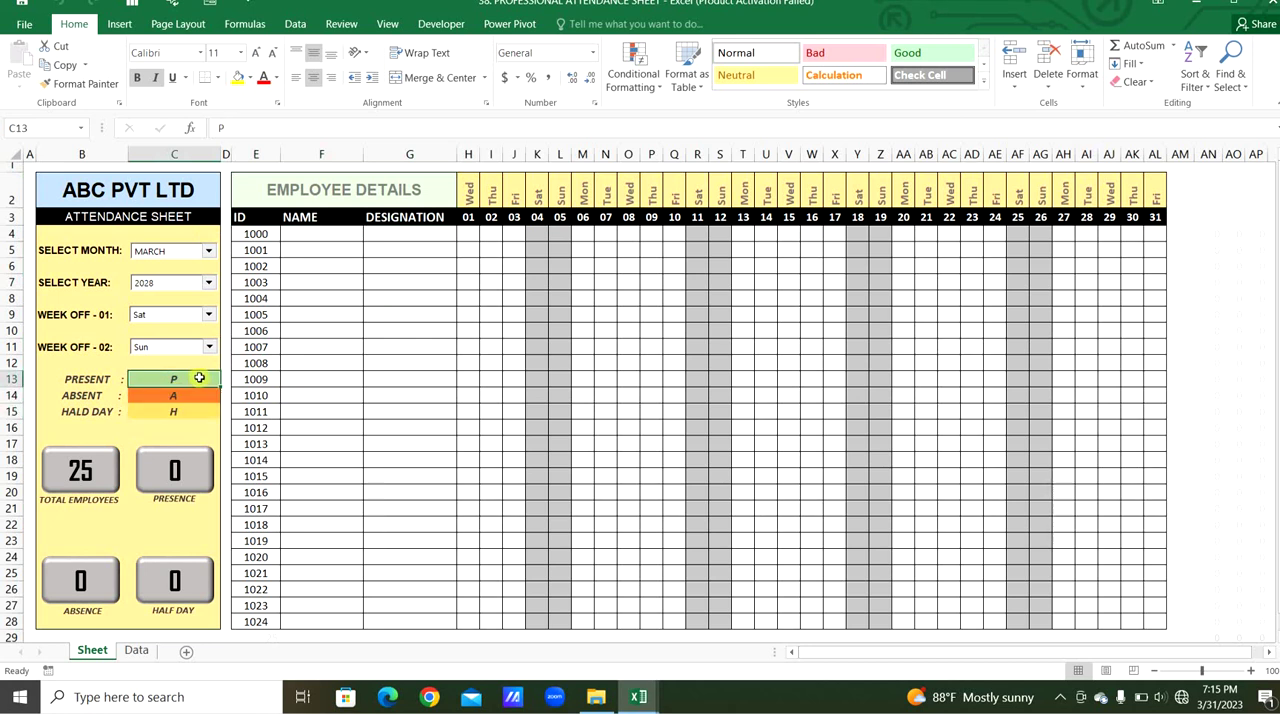
{"action": "key", "text": "ctrl+c"}
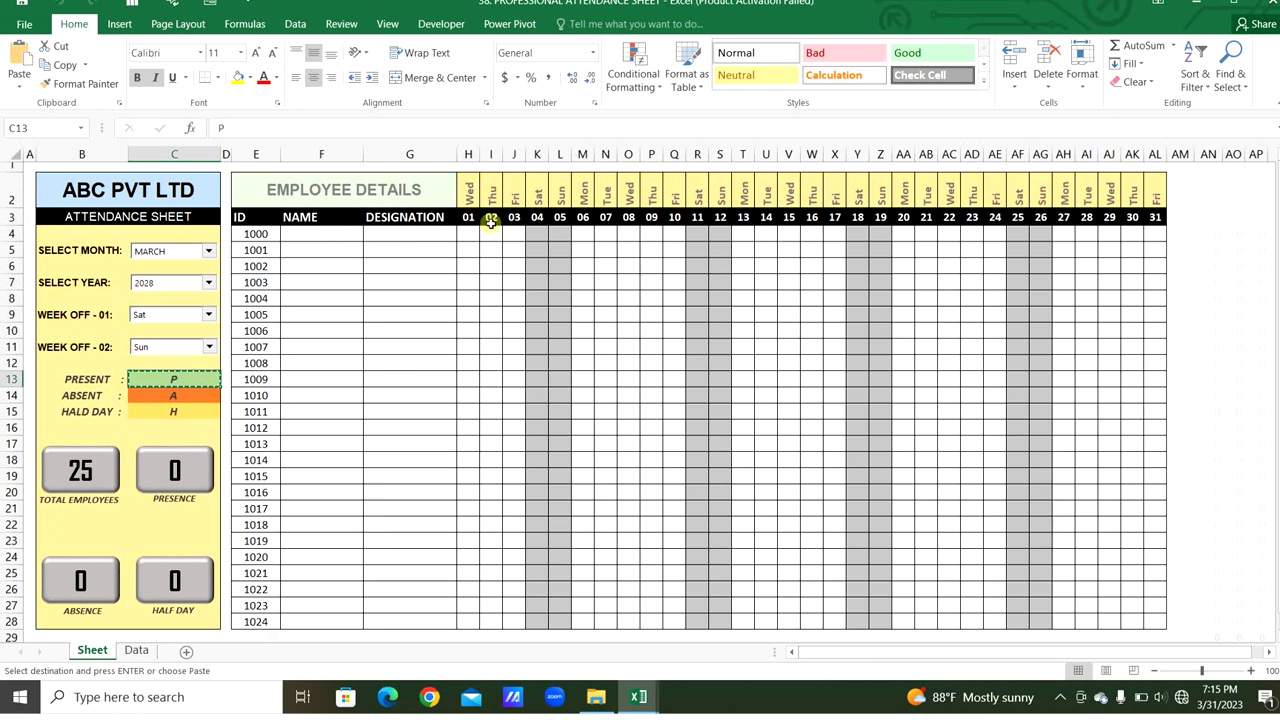
{"action": "left_click", "coordinate": [467, 231]}
{"action": "key", "text": "ctrl+v"}
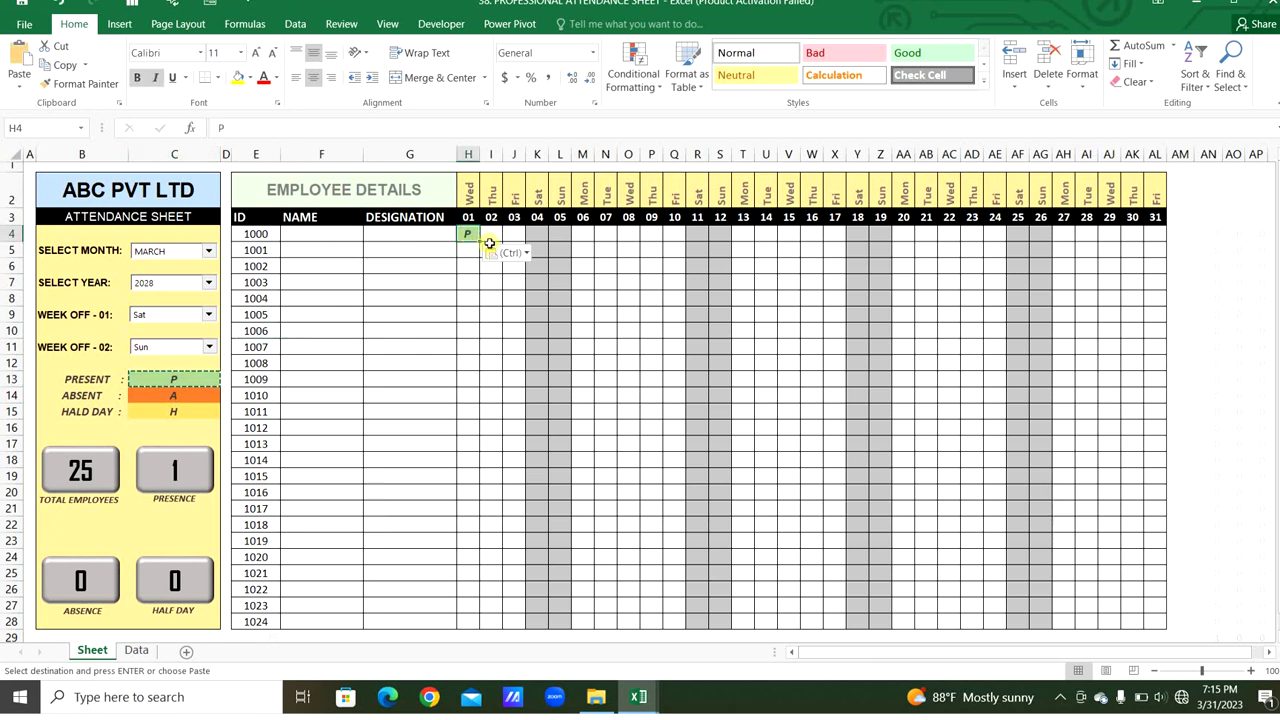
Copy the ABSENT code A from the legend into days 02, 06, 07 and 08 of the first employee row
{"action": "left_click", "coordinate": [175, 395]}
{"action": "key", "text": "ctrl+c"}
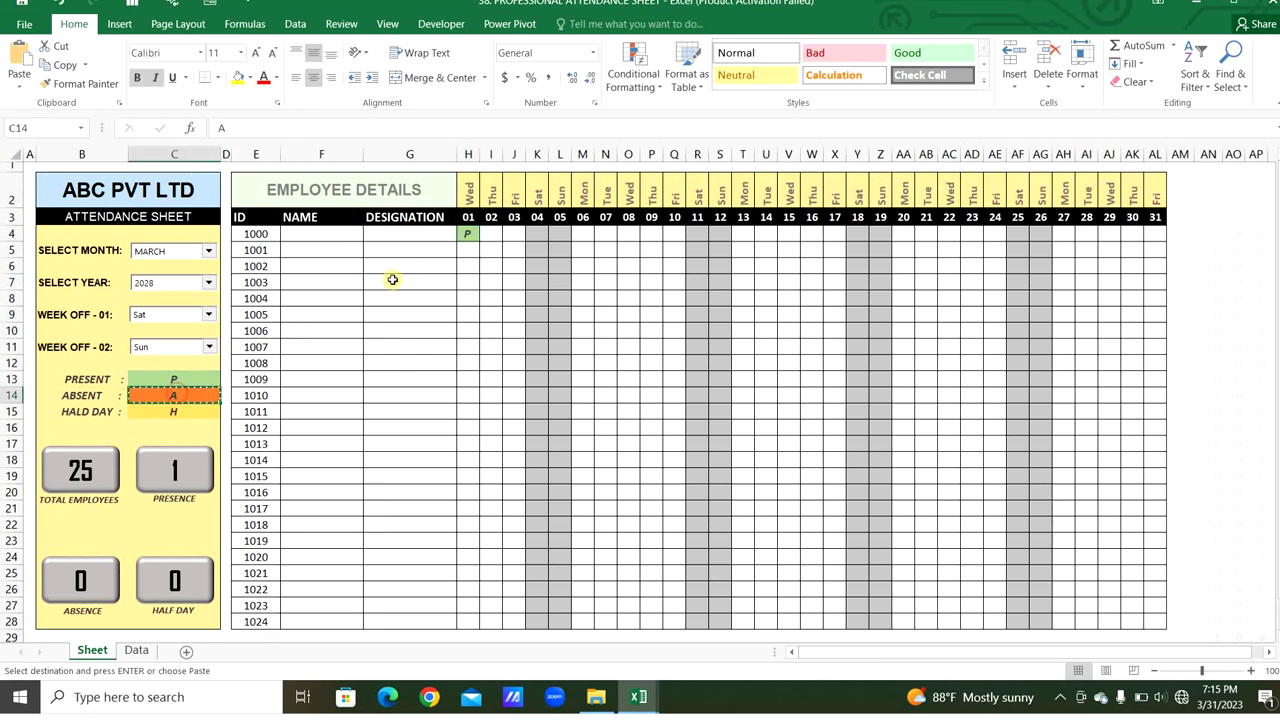
{"action": "left_click", "coordinate": [491, 234]}
{"action": "key", "text": "ctrl+v"}
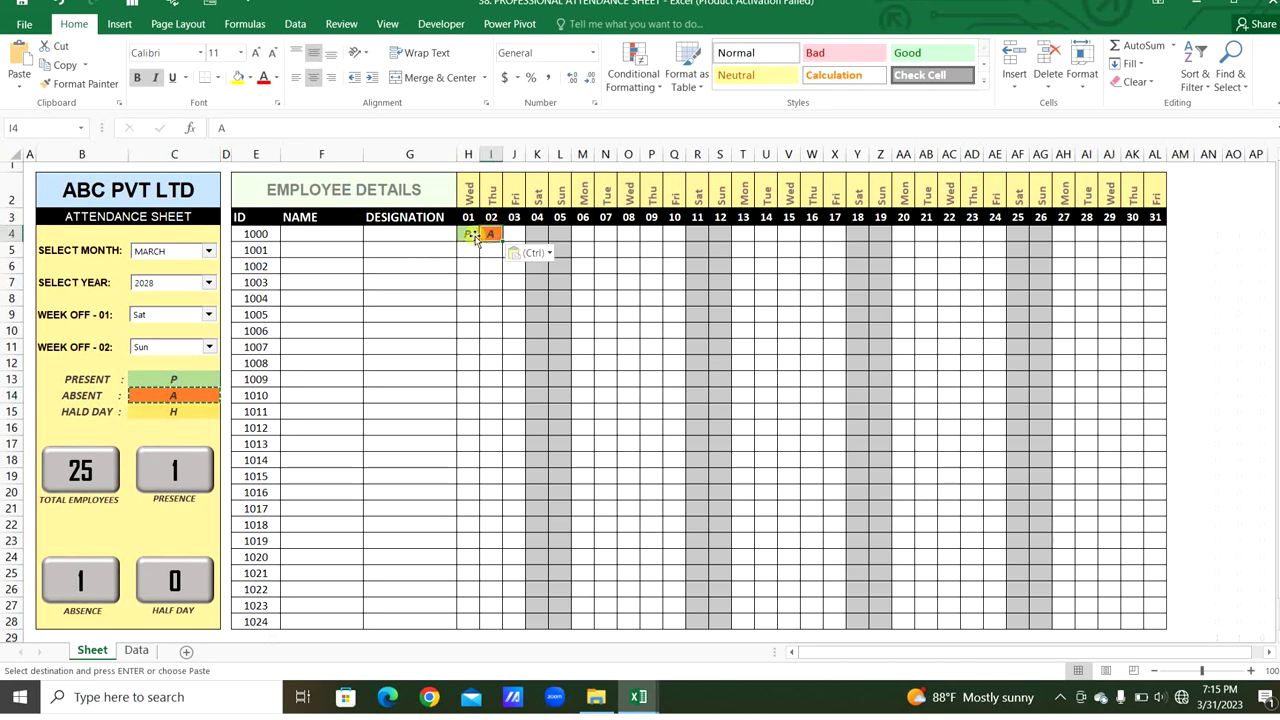
{"action": "left_click_drag", "start_coordinate": [467, 234], "coordinate": [491, 234]}
{"action": "left_click_drag", "start_coordinate": [583, 234], "coordinate": [632, 233]}
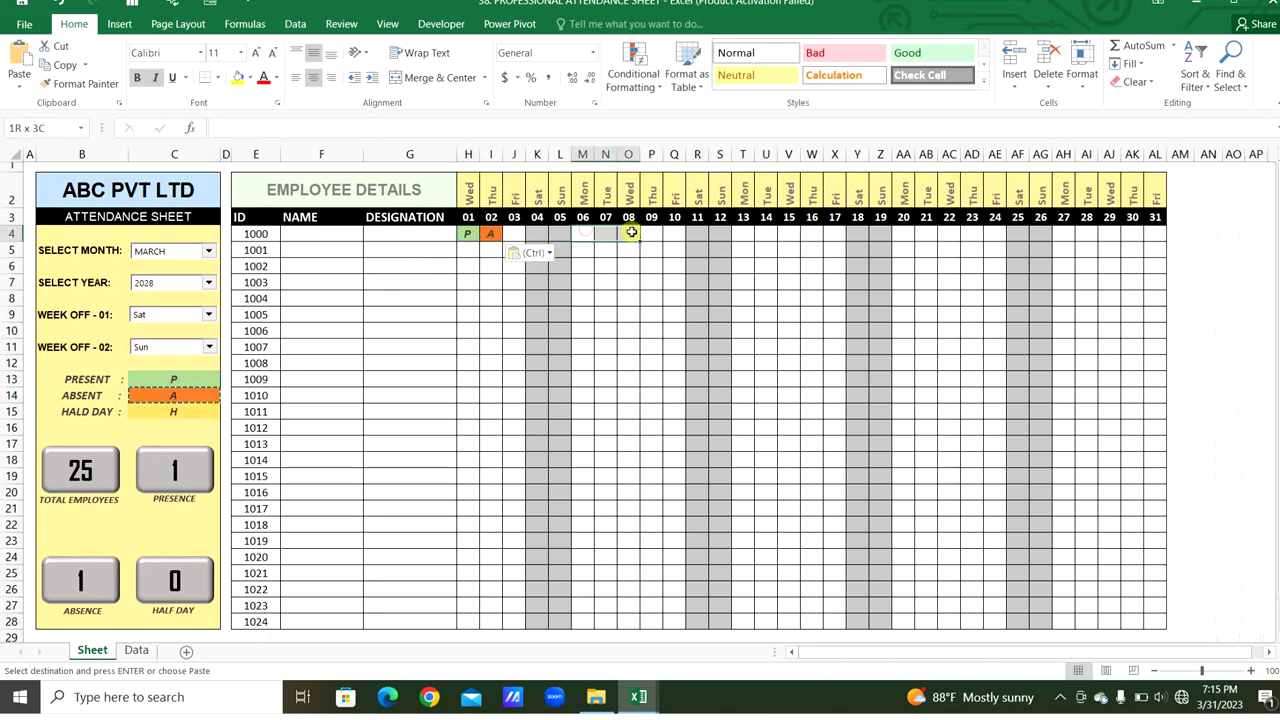
{"action": "key", "text": "ctrl+v"}
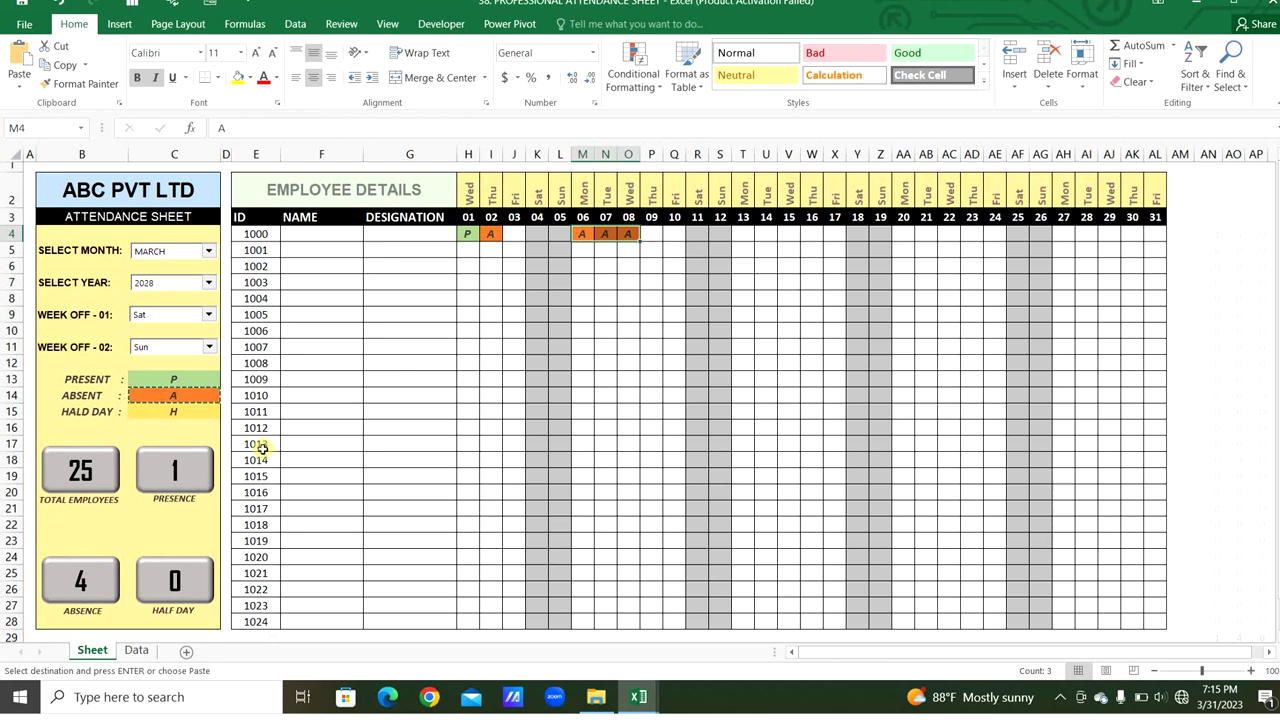
{"action": "key", "text": "Escape"}
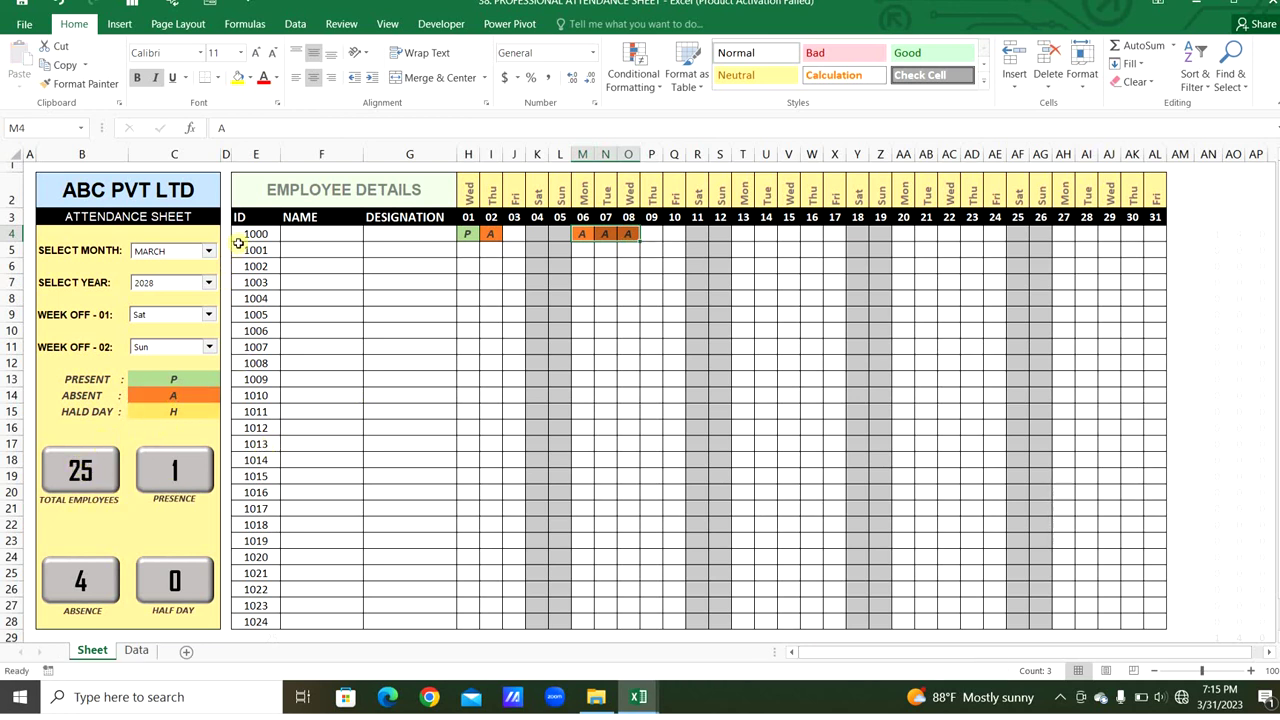
Delete the employee IDs 1016 to 1024 in rows 20 to 28
{"action": "left_click_drag", "start_coordinate": [247, 235], "coordinate": [247, 333]}
{"action": "left_click_drag", "start_coordinate": [228, 490], "coordinate": [252, 620]}
{"action": "key", "text": "Delete"}
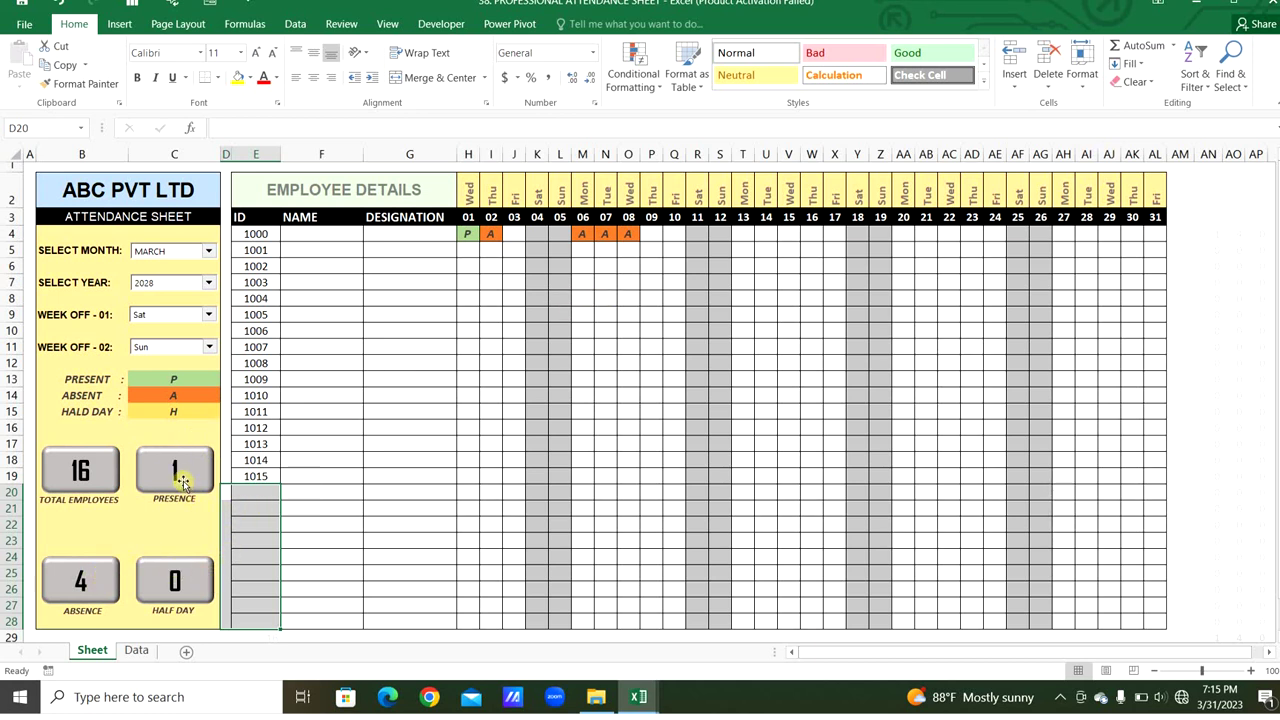
{"action": "left_click", "coordinate": [490, 414]}
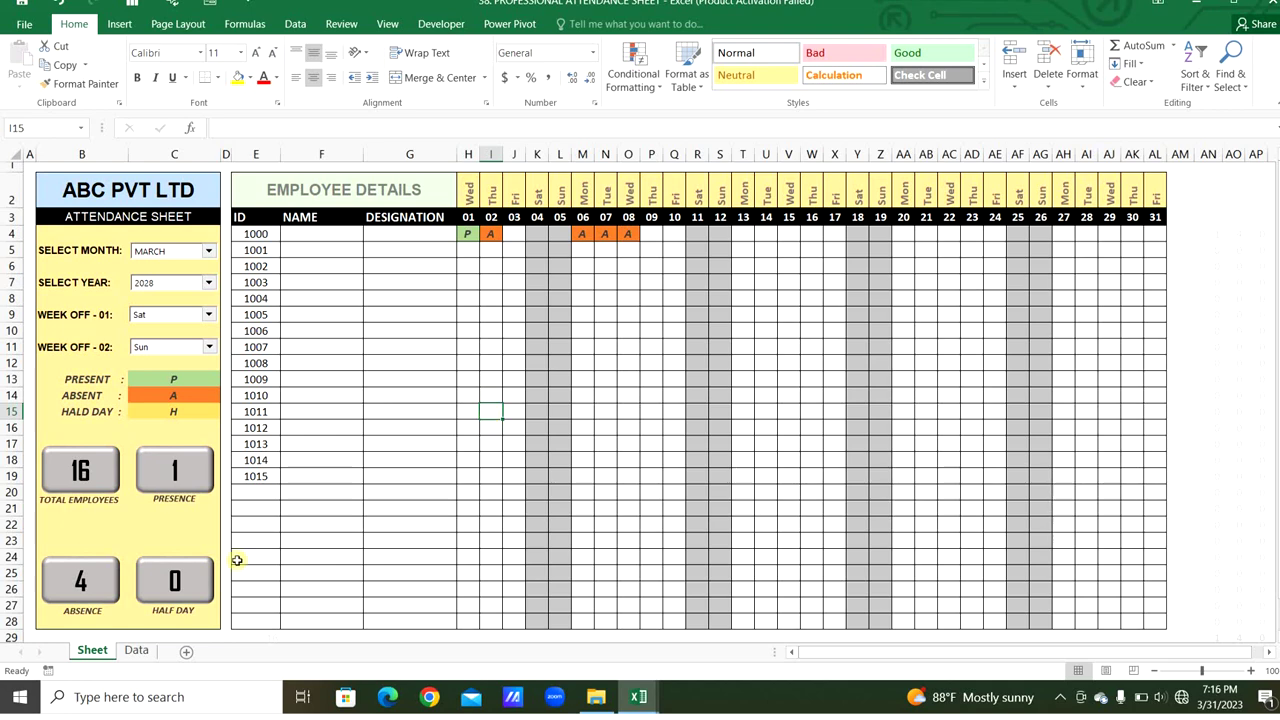
In a new blank workbook, merge and center B2:C2 and B3:C3, with column A narrowed and columns B and C widened
{"action": "key", "text": "ctrl+n"}
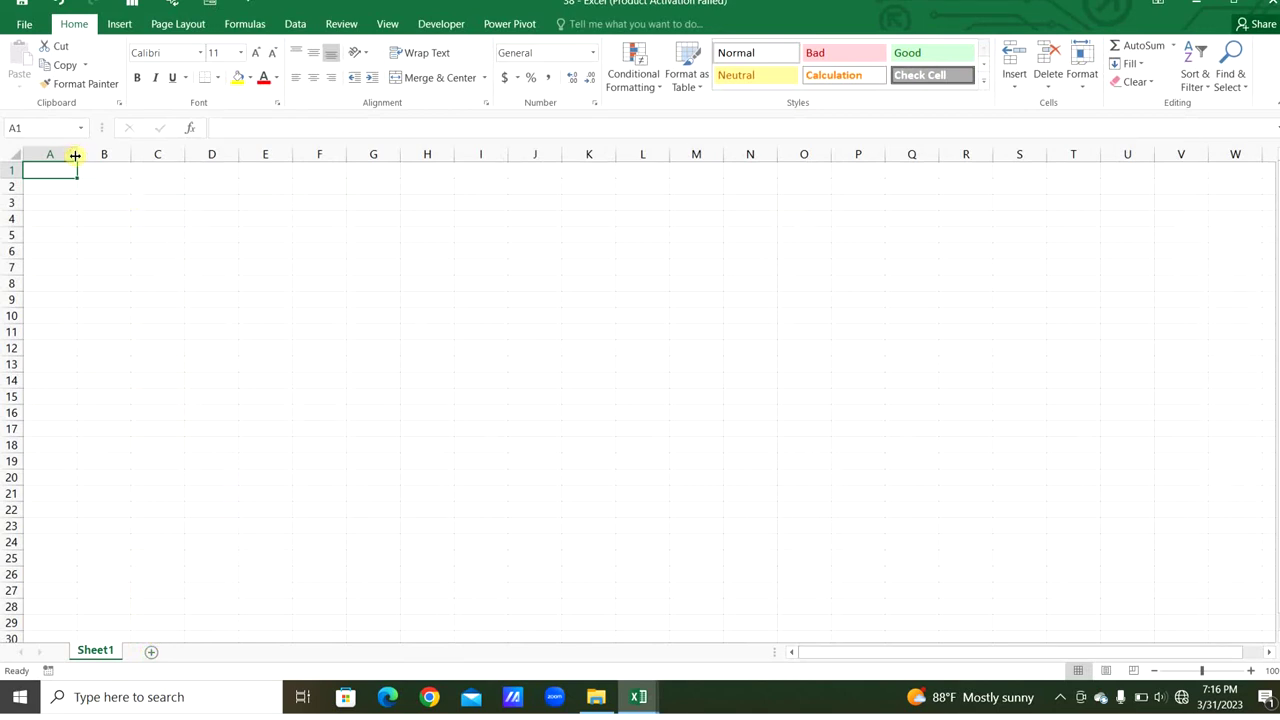
{"action": "left_click_drag", "start_coordinate": [75, 155], "coordinate": [33, 155]}
{"action": "left_click_drag", "start_coordinate": [40, 178], "coordinate": [130, 178]}
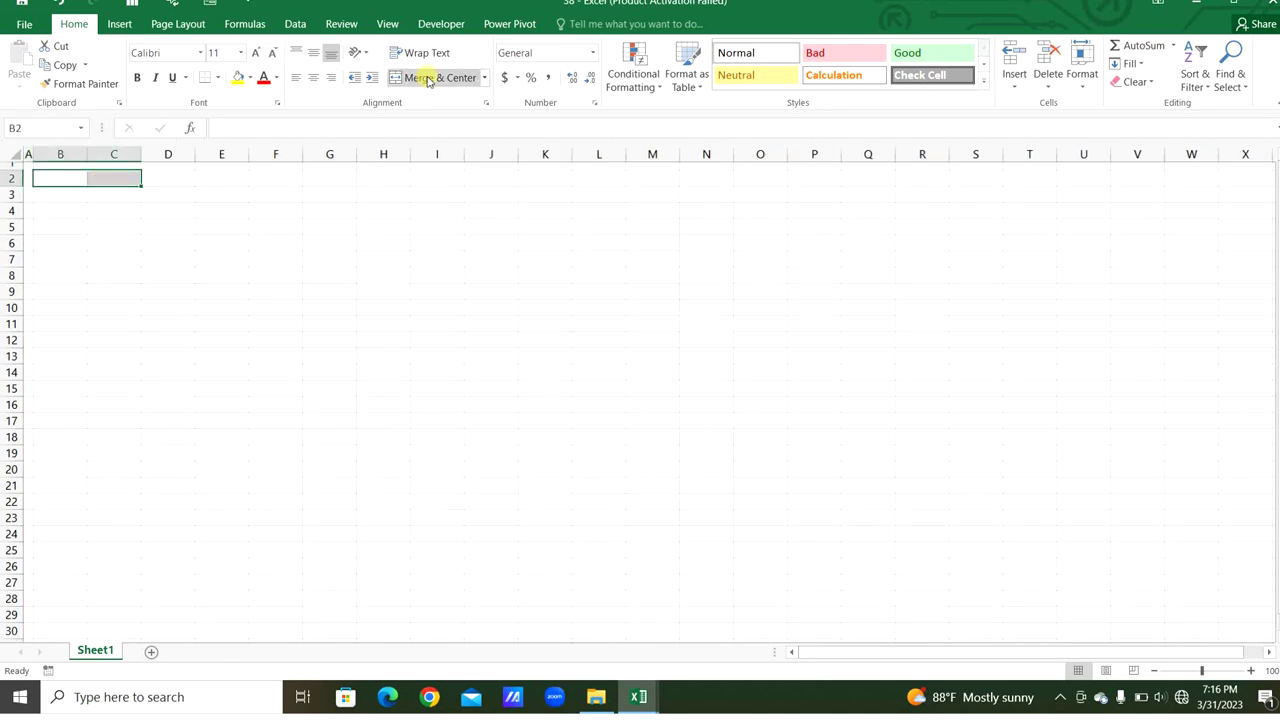
{"action": "left_click", "coordinate": [440, 77]}
{"action": "left_click_drag", "start_coordinate": [40, 194], "coordinate": [130, 194]}
{"action": "key", "text": "F4"}
{"action": "left_click_drag", "start_coordinate": [75, 152], "coordinate": [113, 154]}
{"action": "left_click_drag", "start_coordinate": [87, 154], "coordinate": [106, 157]}
Enter the title ABC PVT LTD in the merged cell B2 and format it bold in Arial, size 20
{"action": "left_click", "coordinate": [106, 178]}
{"action": "type", "text": "ABC PVT LTD"}
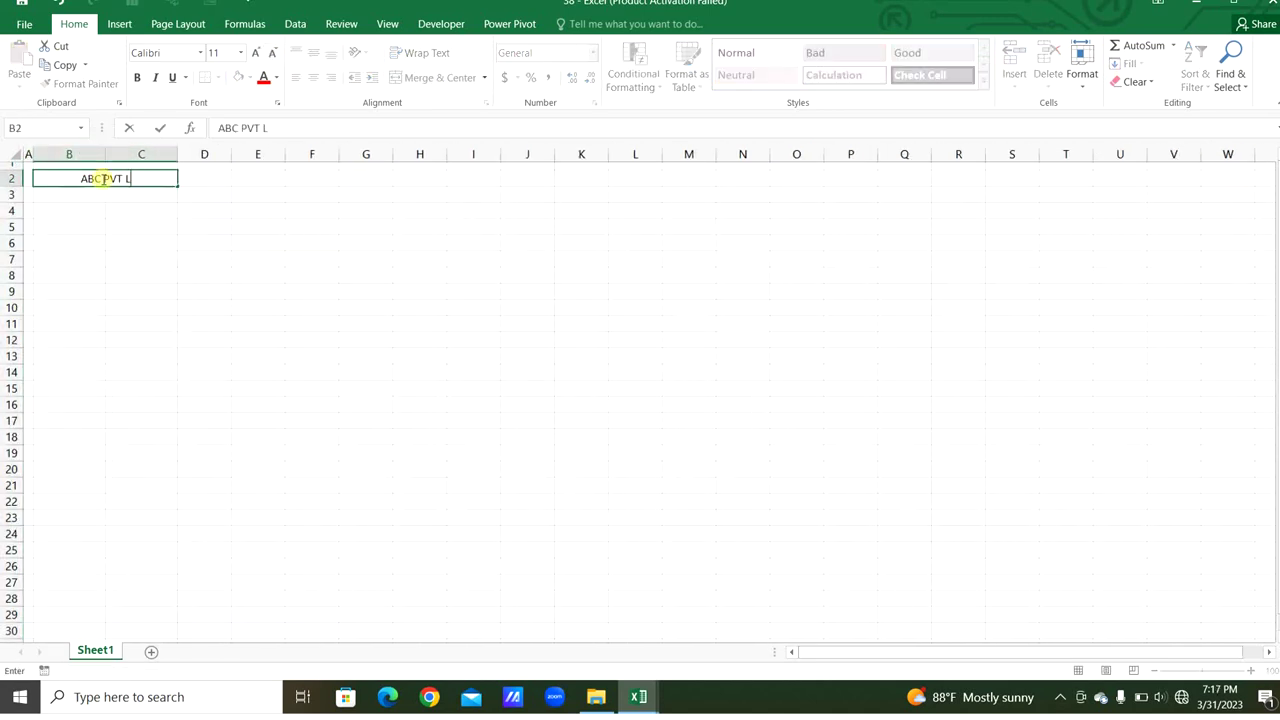
{"action": "key", "text": "ctrl+Return"}
{"action": "left_click", "coordinate": [137, 77]}
{"action": "left_click", "coordinate": [255, 52]}
{"action": "left_click", "coordinate": [165, 52]}
{"action": "type", "text": "Arial"}
{"action": "key", "text": "Return"}
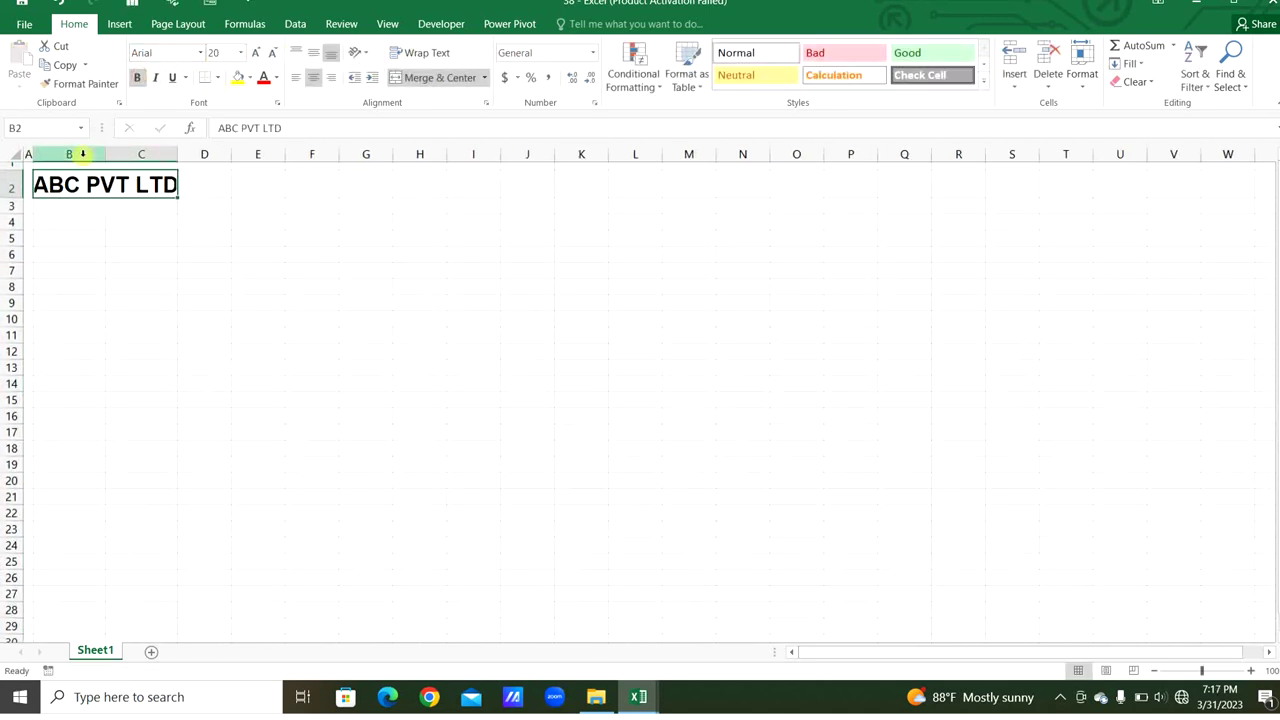
Widen columns B and C slightly, narrow column D, and enter ATTENDANCE SHEET in the merged cell B3
{"action": "left_click_drag", "start_coordinate": [69, 154], "coordinate": [141, 154]}
{"action": "left_click_drag", "start_coordinate": [178, 154], "coordinate": [201, 154]}
{"action": "left_click", "coordinate": [110, 206]}
{"action": "type", "text": "ATTENDANCE SHEET"}
{"action": "key", "text": "ctrl+Return"}
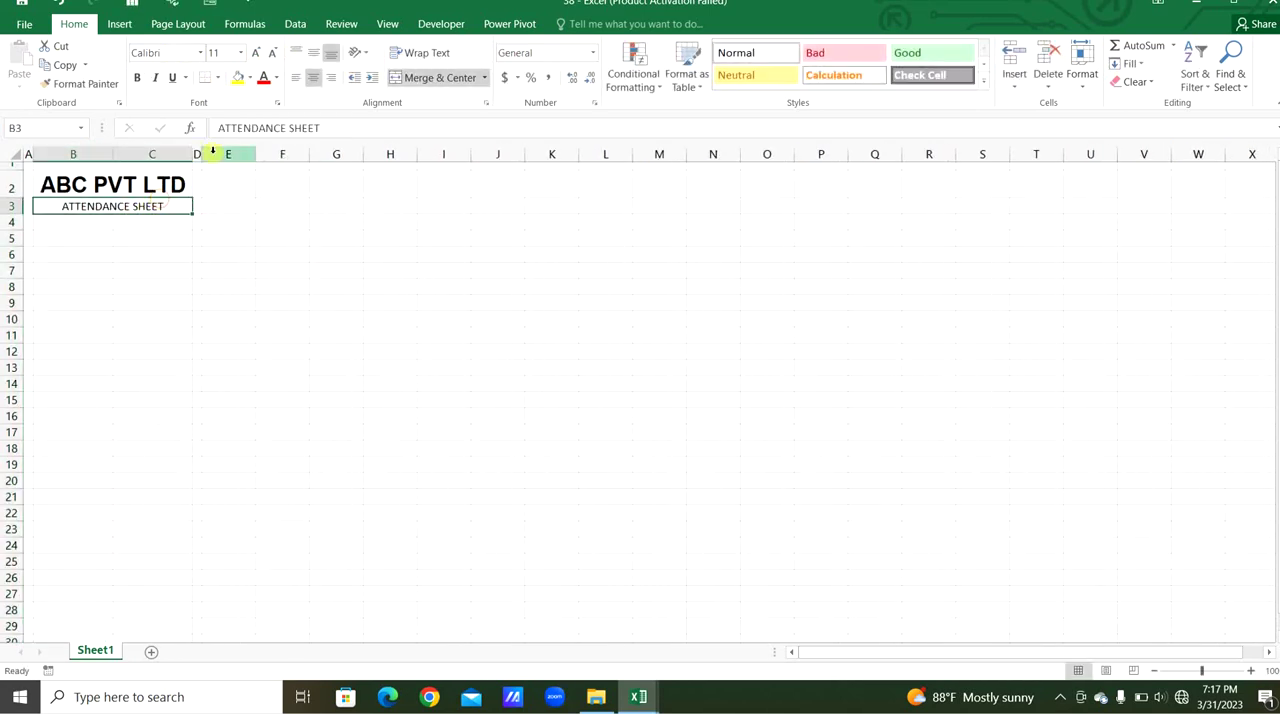
Format the ATTENDANCE SHEET heading with a black fill and bold white text
{"action": "left_click", "coordinate": [246, 77]}
{"action": "left_click", "coordinate": [230, 112]}
{"action": "left_click", "coordinate": [264, 77]}
{"action": "left_click", "coordinate": [137, 77]}
Add an outside border around B4:C28 and fill the range light yellow
{"action": "left_click_drag", "start_coordinate": [75, 222], "coordinate": [157, 612]}
{"action": "left_click", "coordinate": [217, 77]}
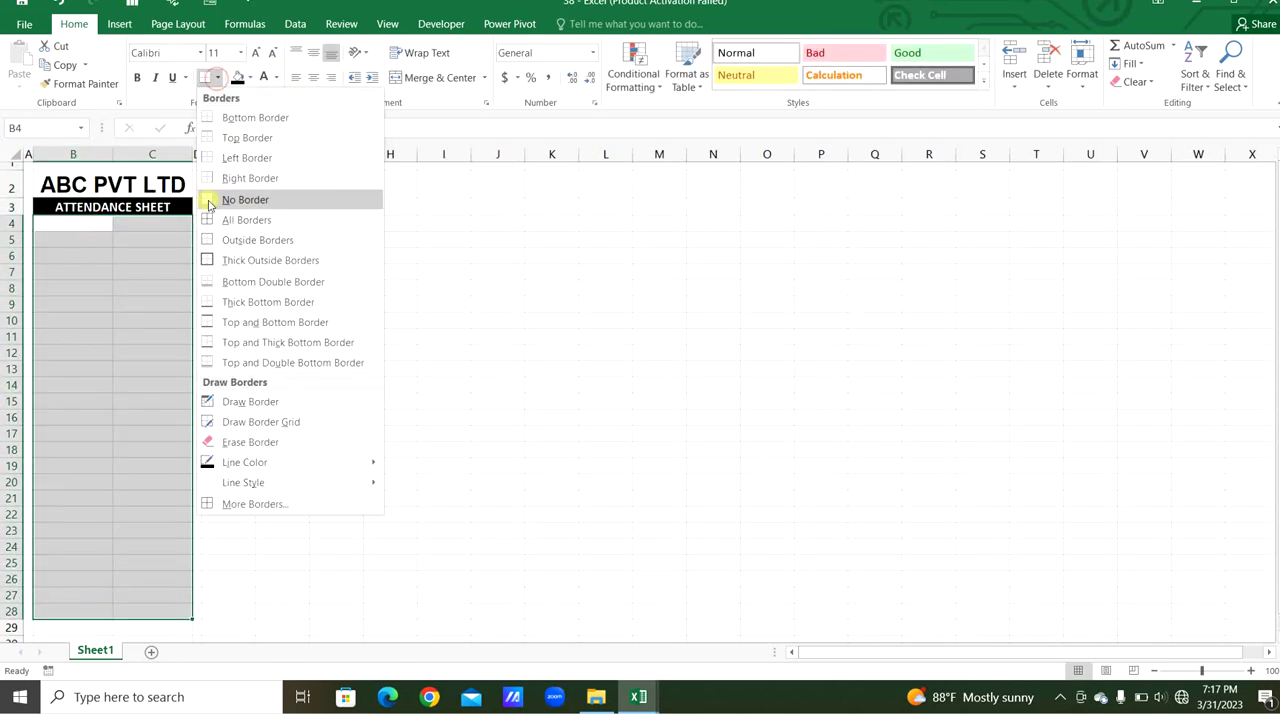
{"action": "left_click", "coordinate": [219, 240]}
{"action": "left_click", "coordinate": [249, 77]}
{"action": "left_click", "coordinate": [332, 150]}
Fill the merged ABC PVT LTD title cell light blue
{"action": "left_click", "coordinate": [113, 184]}
{"action": "left_click", "coordinate": [249, 77]}
{"action": "left_click", "coordinate": [344, 150]}
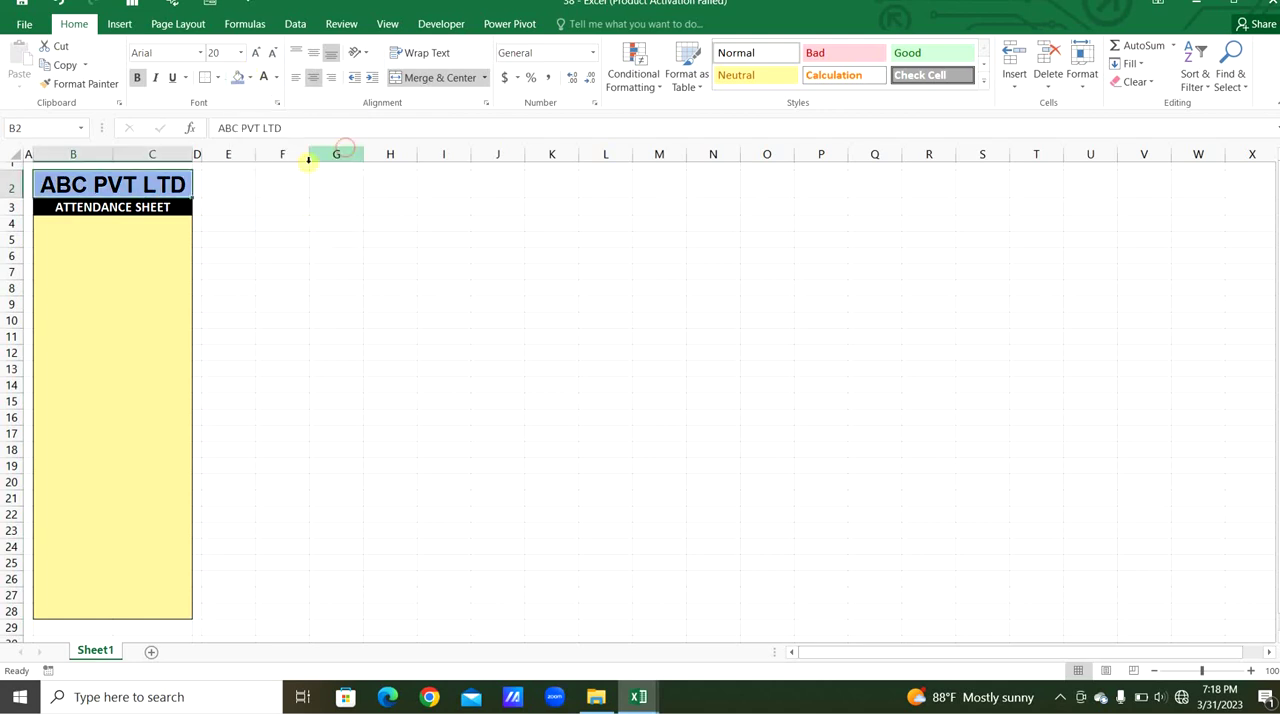
Insert a rounded rectangle about 0.46" high and 0.73" wide in the lower part of the yellow area in column B
{"action": "left_click", "coordinate": [119, 23]}
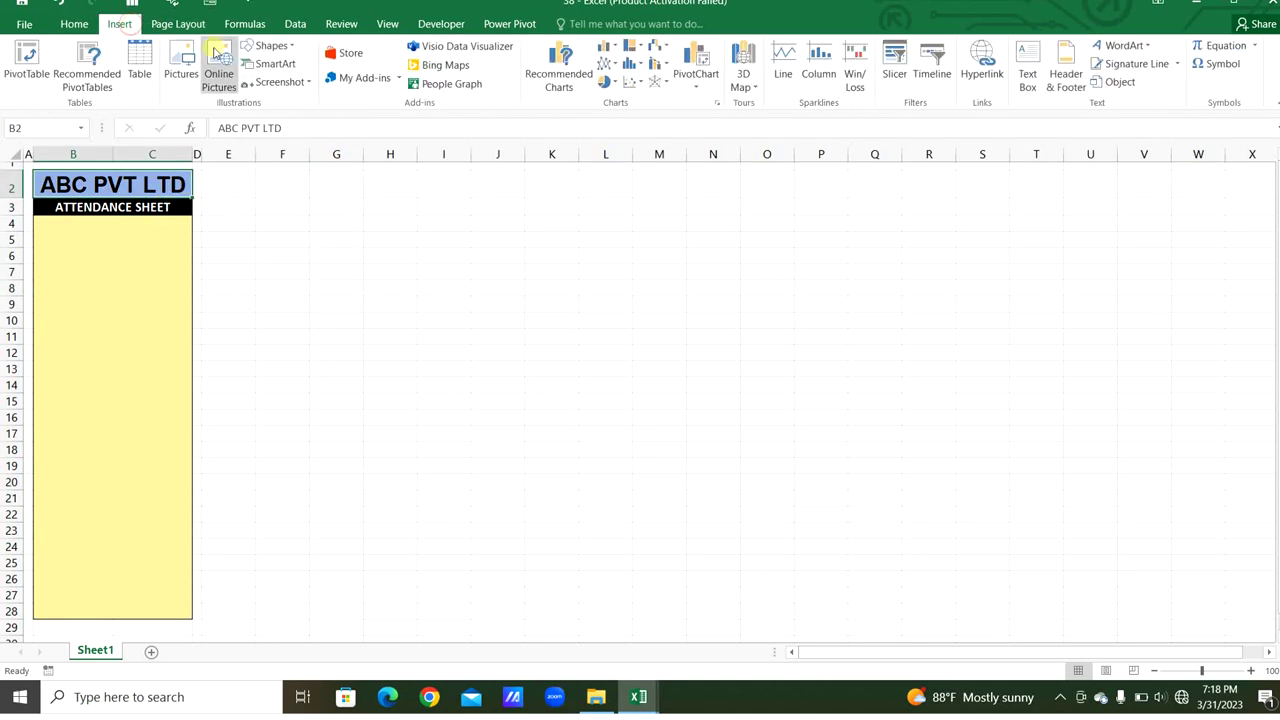
{"action": "left_click", "coordinate": [245, 46]}
{"action": "left_click", "coordinate": [262, 140]}
{"action": "mouse_move", "coordinate": [42, 465]}
{"action": "left_mouse_down"}
{"action": "mouse_move", "coordinate": [107, 503]}
{"action": "mouse_move", "coordinate": [156, 489]}
{"action": "mouse_move", "coordinate": [80, 553]}
{"action": "left_mouse_up"}
Style the rounded rectangle with a grey fill and a bevel effect, and duplicate it into a two-by-two grid
{"action": "left_click", "coordinate": [583, 45]}
{"action": "left_click", "coordinate": [561, 148]}
{"action": "left_click", "coordinate": [593, 63]}
{"action": "left_click", "coordinate": [592, 81]}
{"action": "mouse_move", "coordinate": [594, 286]}
{"action": "left_click", "coordinate": [691, 374]}
Align the four grey shapes with each other, lining up the bottom row and both columns of the grid
{"action": "left_click", "coordinate": [80, 485], "text": "shift"}
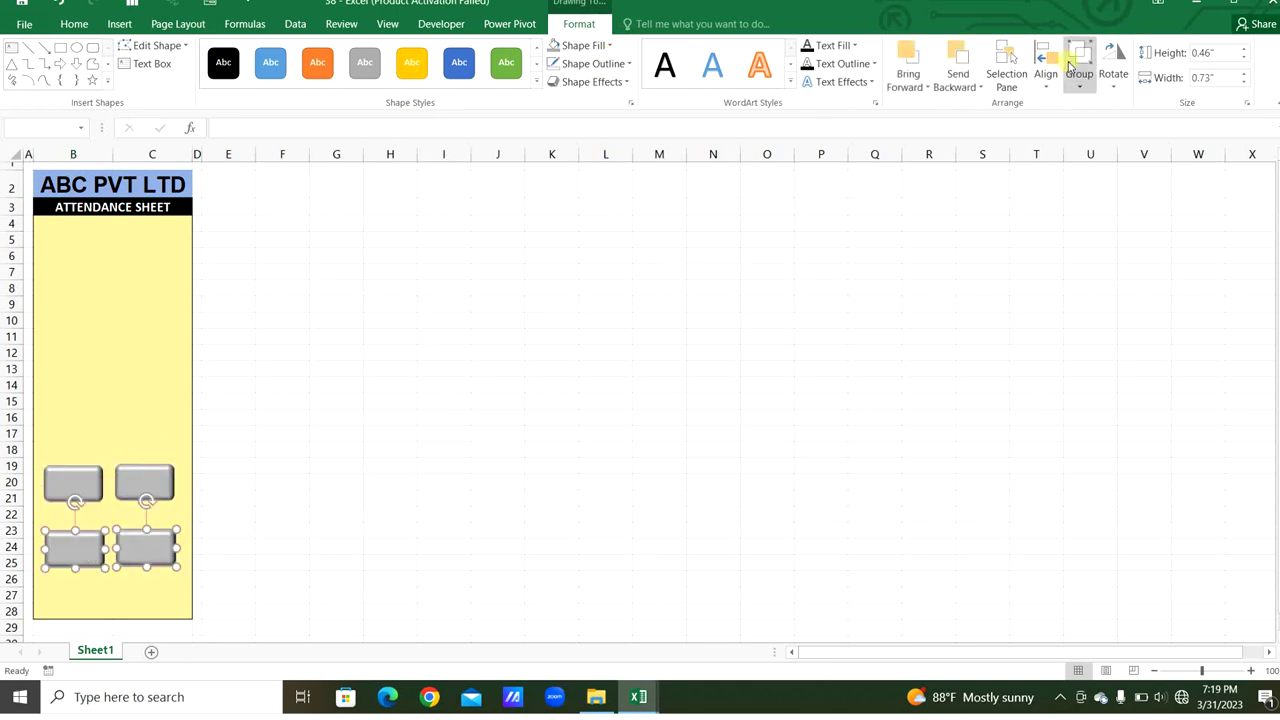
{"action": "left_click", "coordinate": [1046, 80]}
{"action": "left_click", "coordinate": [146, 545]}
{"action": "left_click", "coordinate": [146, 483], "text": "shift"}
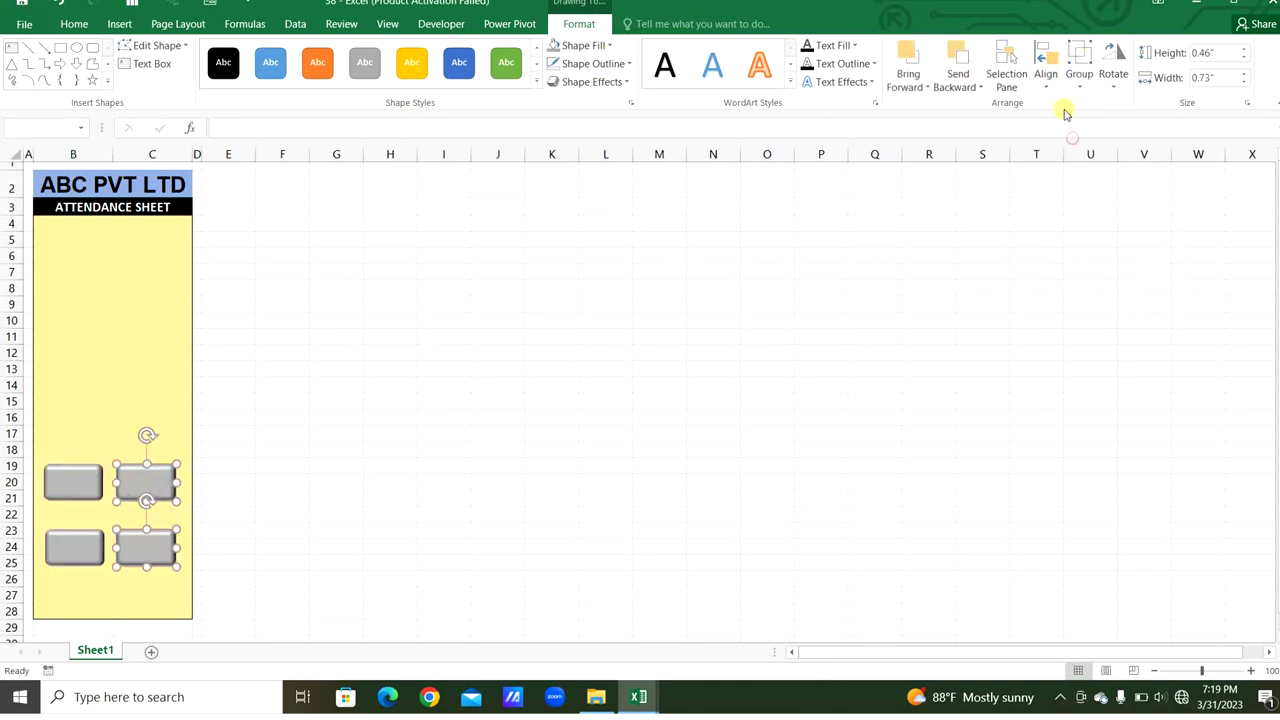
{"action": "left_click", "coordinate": [1046, 80]}
{"action": "left_click", "coordinate": [74, 483]}
{"action": "left_click", "coordinate": [74, 547], "text": "shift"}
{"action": "left_click", "coordinate": [1046, 80]}
{"action": "left_click", "coordinate": [1076, 105]}
Insert a text box reading Total employees beneath the upper shape in column B
{"action": "left_click", "coordinate": [119, 23]}
{"action": "left_click", "coordinate": [1031, 82]}
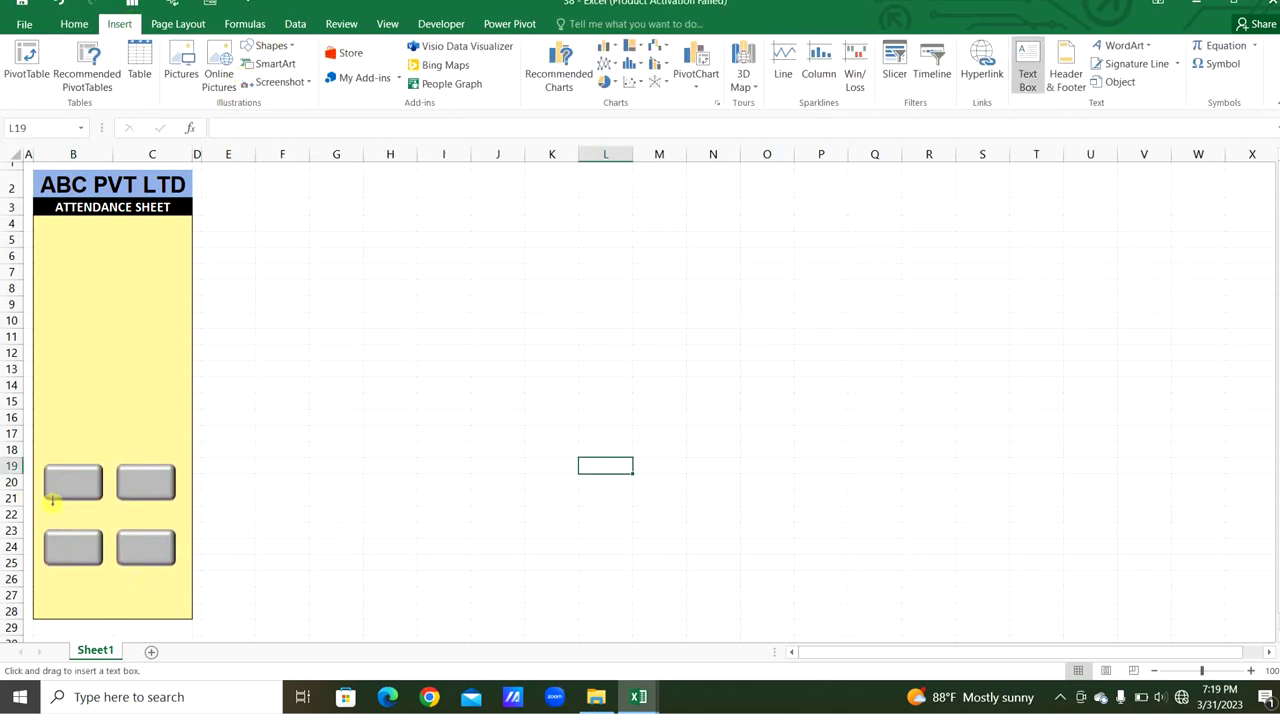
{"action": "left_click_drag", "start_coordinate": [45, 497], "coordinate": [105, 524]}
{"action": "type", "text": "Total employees"}
Copy the Total employees label beneath the other three shapes and change the copies to Presence, Absence and Half day
{"action": "left_click_drag", "start_coordinate": [100, 620], "coordinate": [166, 611]}
{"action": "triple_click", "coordinate": [145, 593]}
{"action": "type", "text": "Half day"}
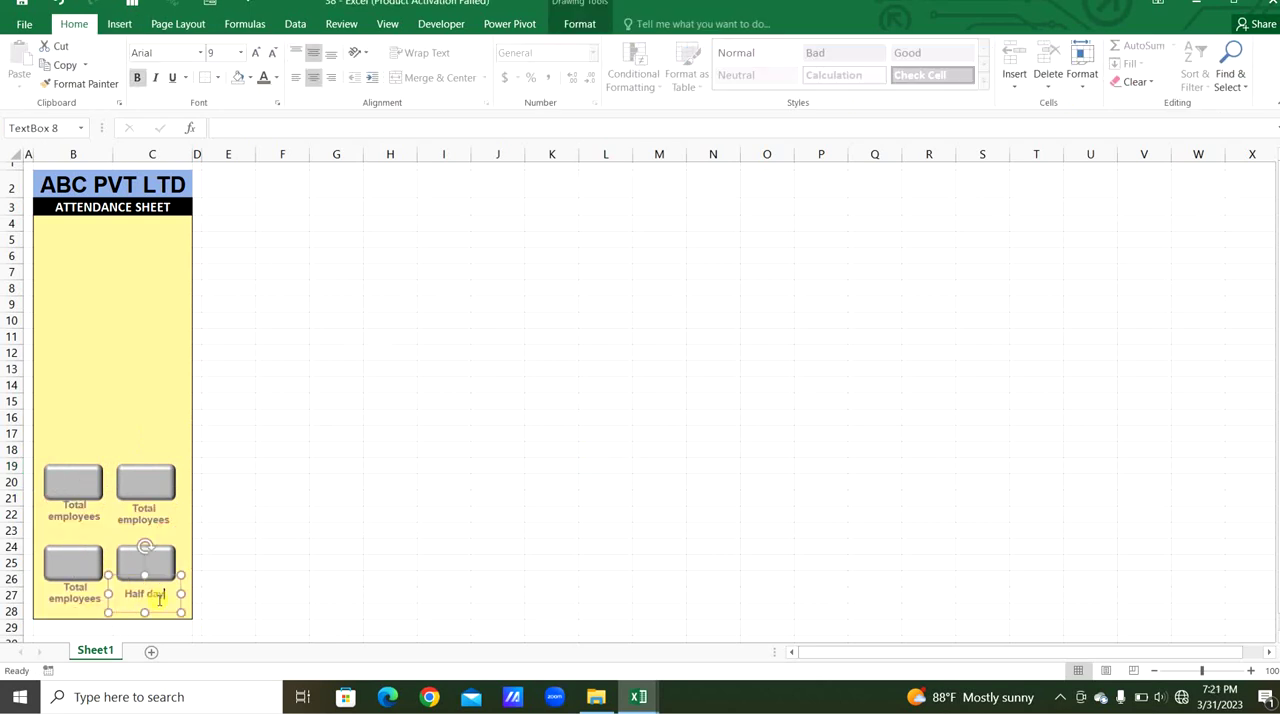
{"action": "triple_click", "coordinate": [75, 590]}
{"action": "type", "text": "Absence"}
{"action": "triple_click", "coordinate": [143, 514]}
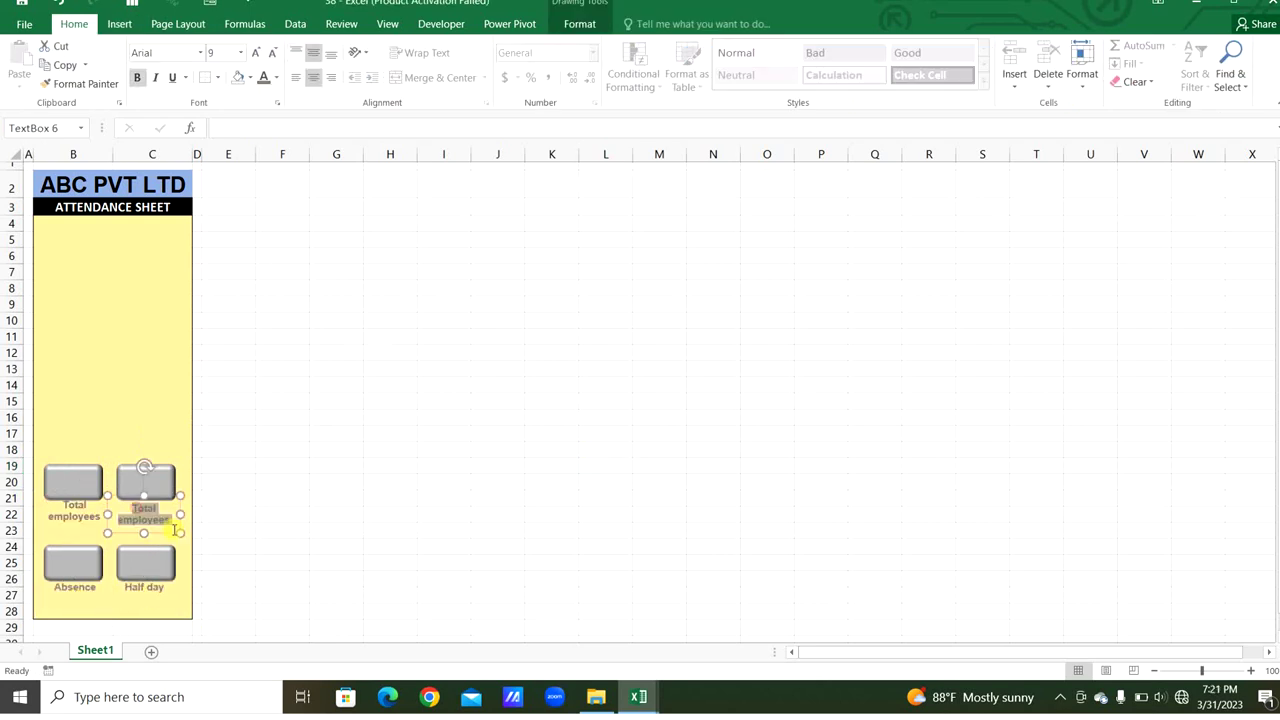
{"action": "type", "text": "Presence"}
{"action": "left_click", "coordinate": [141, 524]}
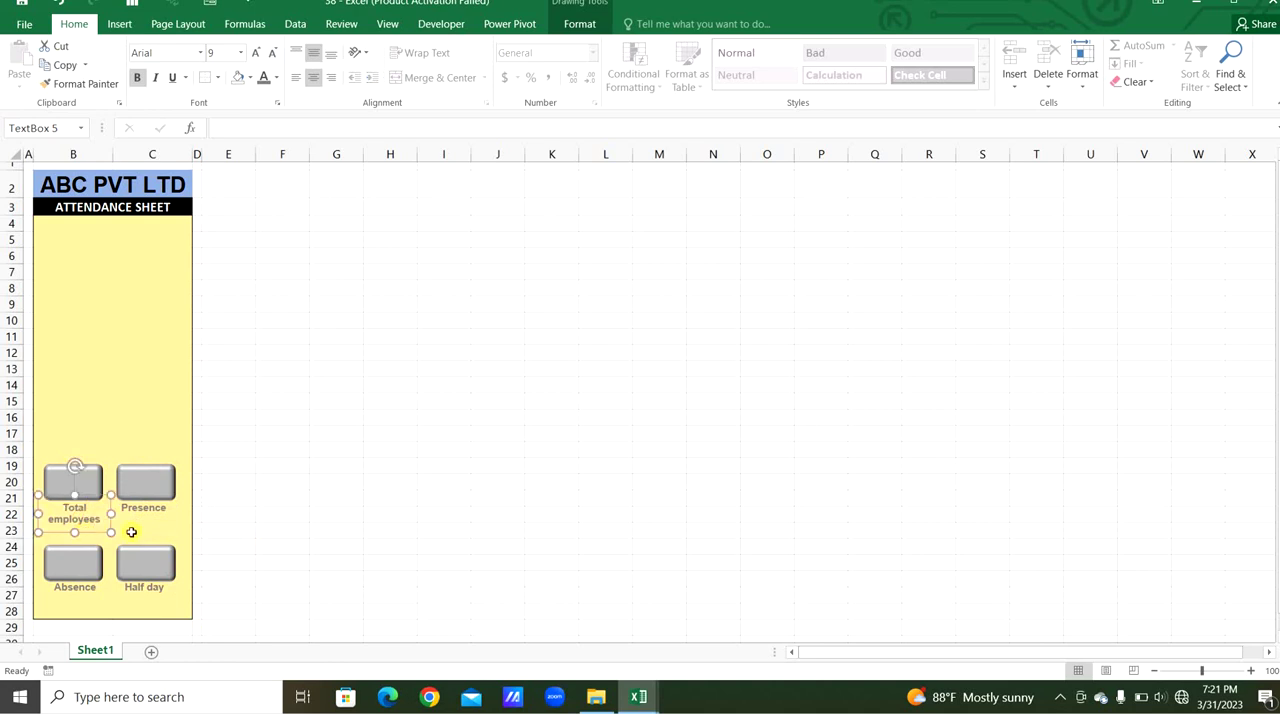
Group the four grey shapes and their text labels into one object
{"action": "left_click", "coordinate": [263, 503]}
{"action": "left_click", "coordinate": [145, 482]}
{"action": "key", "text": "ctrl+a"}
{"action": "right_click", "coordinate": [137, 497]}
{"action": "left_click", "coordinate": [175, 355]}
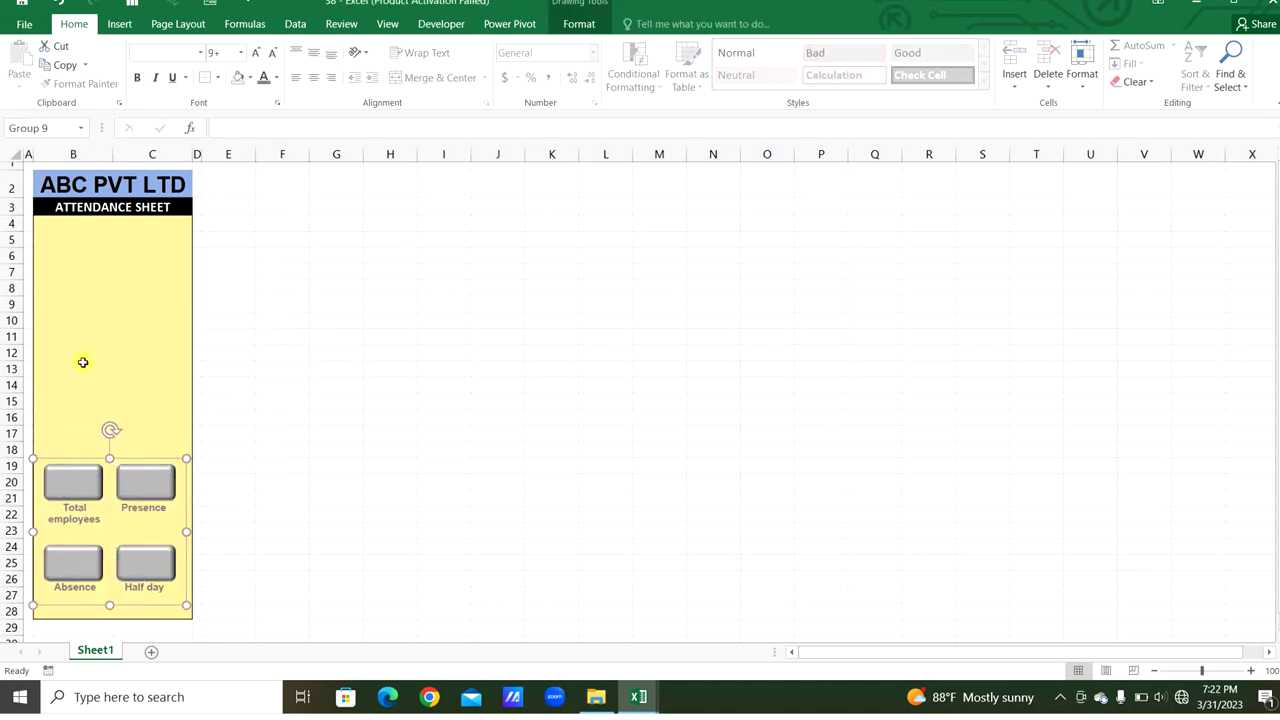
Enter the bold grey labels SELECT YEAR:, SELECT MONTH:, WEEK OFF 01: and WEEK OFF 02: in B5, B7, B9 and B11
{"action": "left_click", "coordinate": [72, 245]}
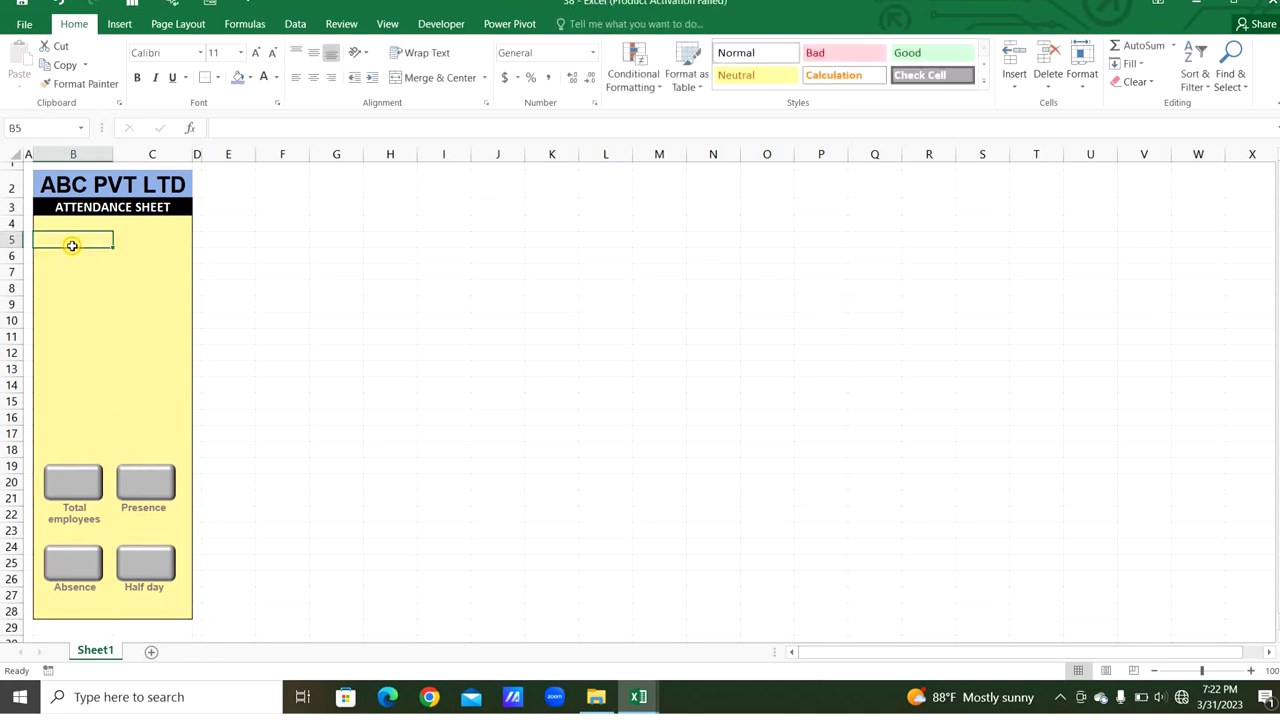
{"action": "type", "text": "Y"}
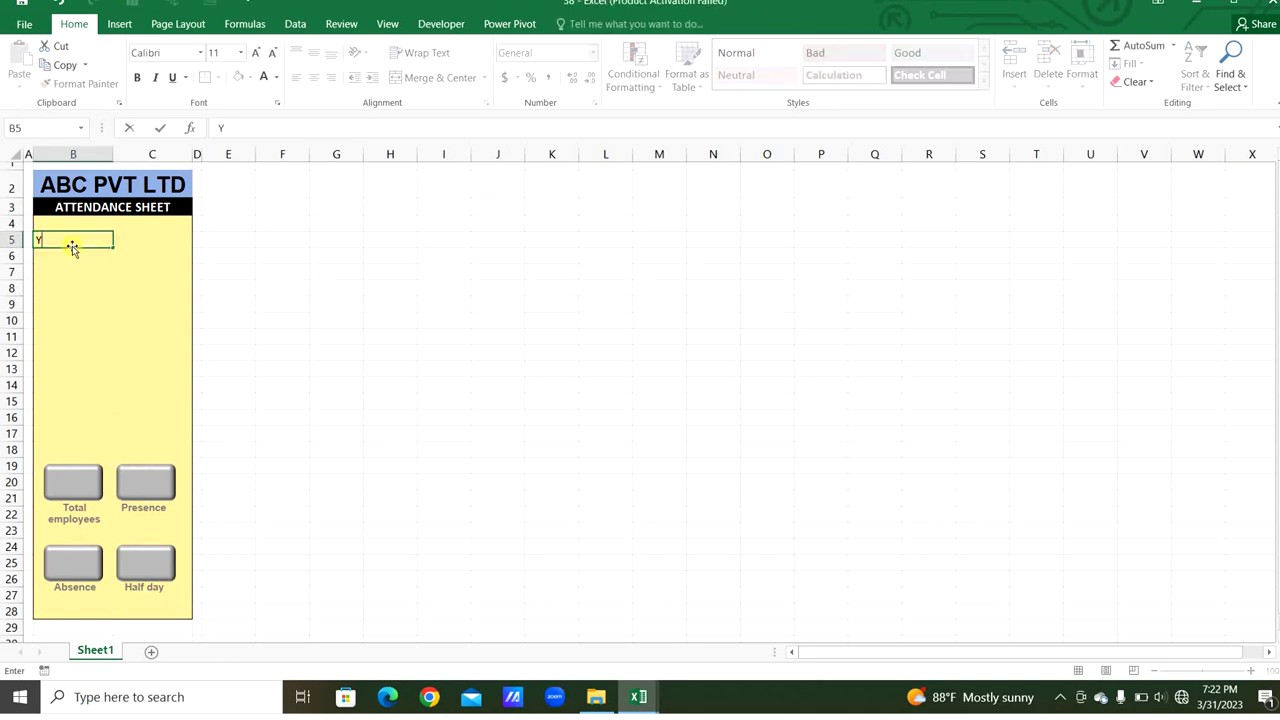
{"action": "type", "text": "EAR"}
{"action": "key", "text": "Return"}
{"action": "key", "text": "Return"}
{"action": "type", "text": "MONTH"}
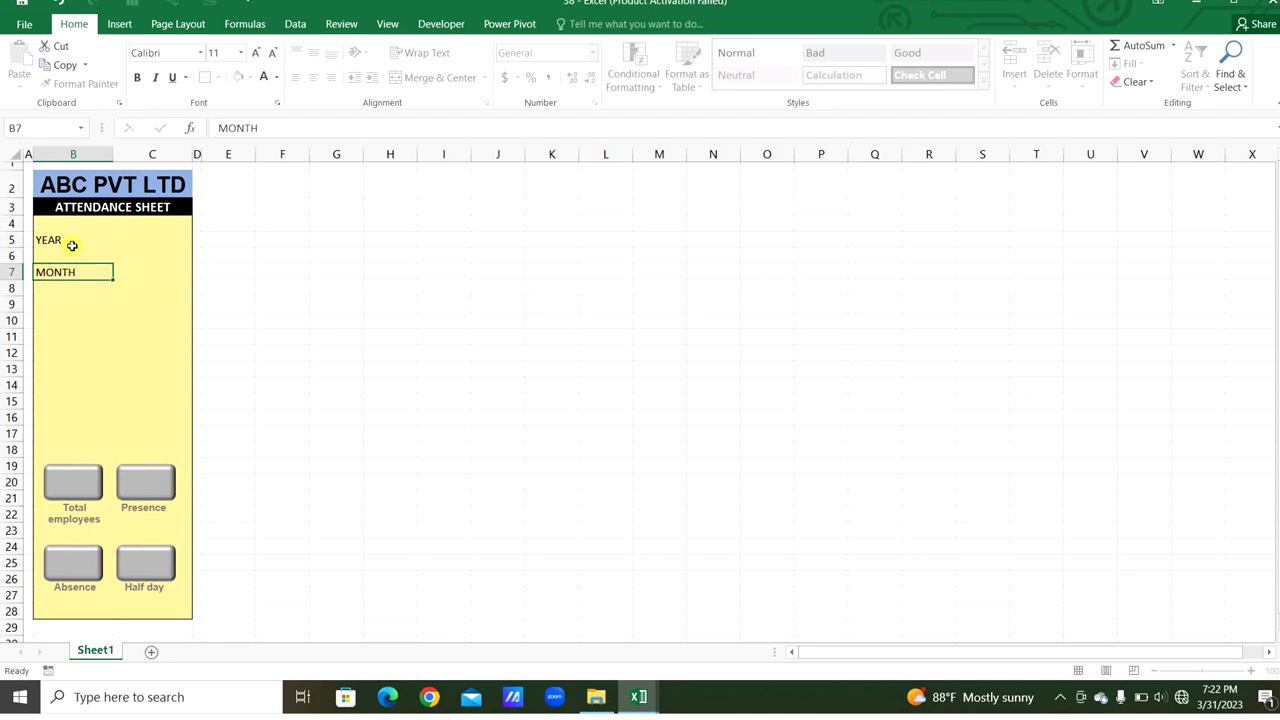
{"action": "key", "text": "Return"}
{"action": "type", "text": "WEEK OFF 02:"}
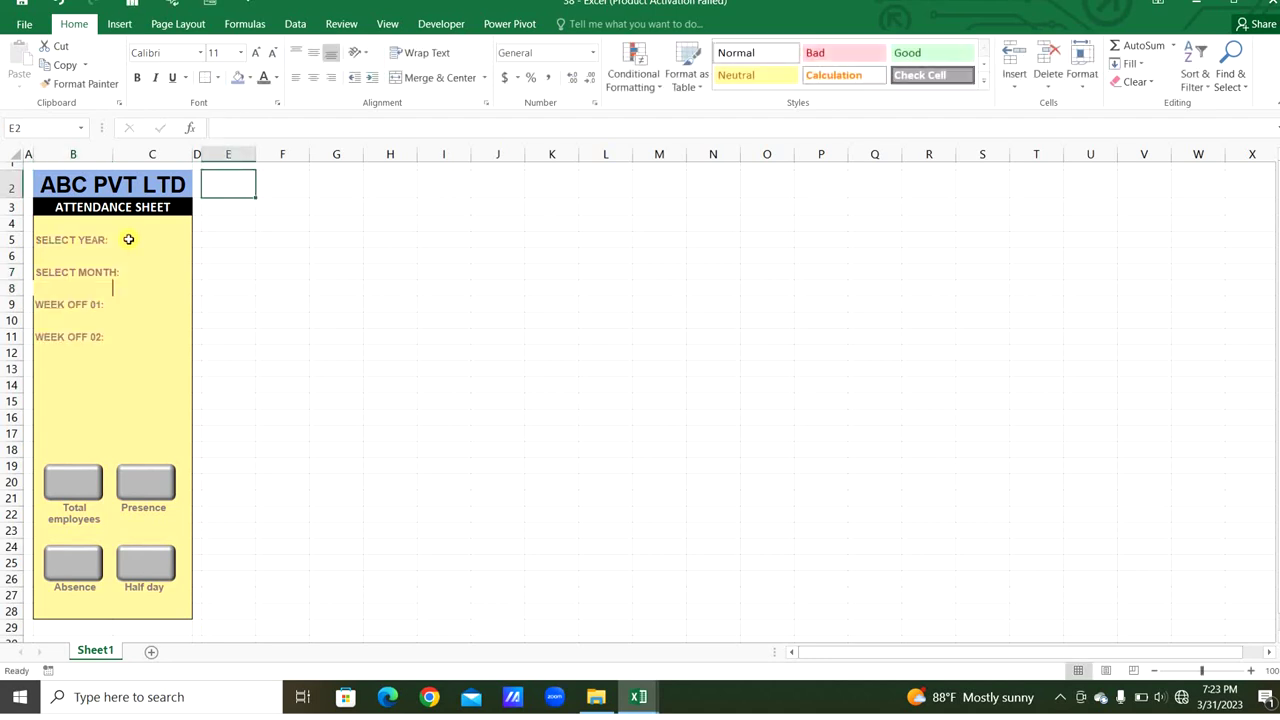
Insert combo box form controls in column C beside the year, month and two week-off labels
{"action": "left_click", "coordinate": [445, 24]}
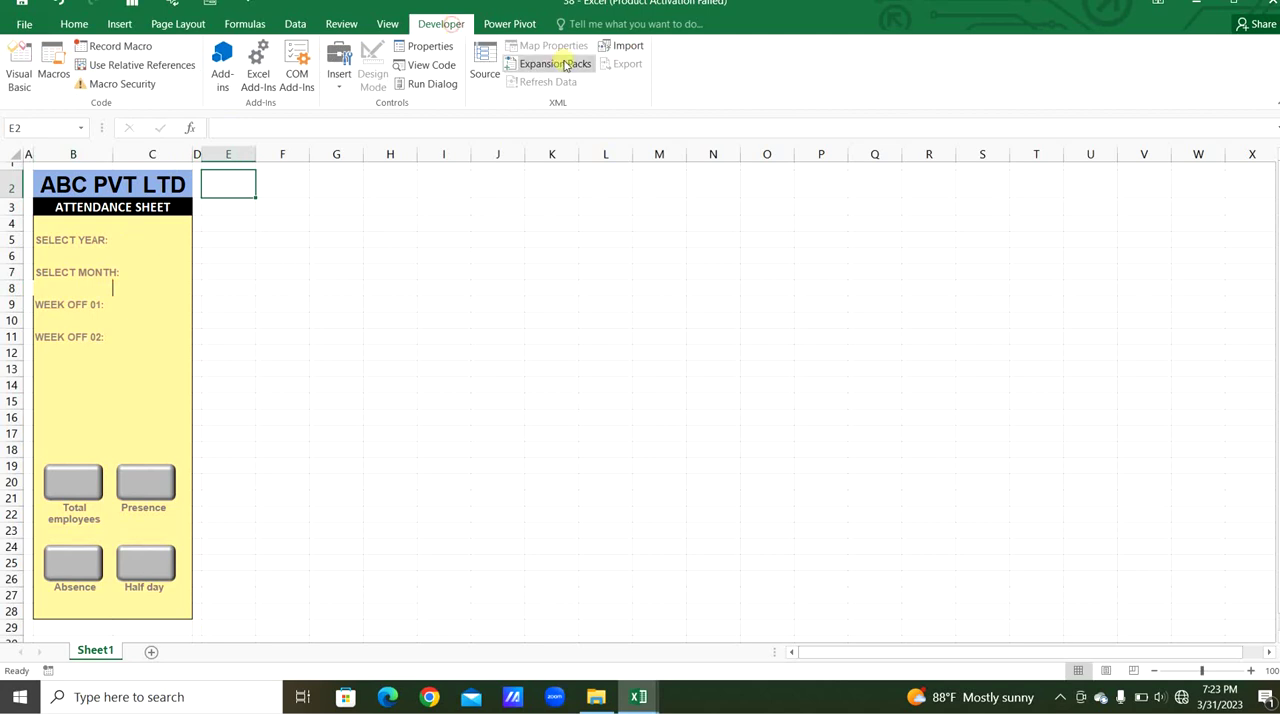
{"action": "left_click", "coordinate": [344, 72]}
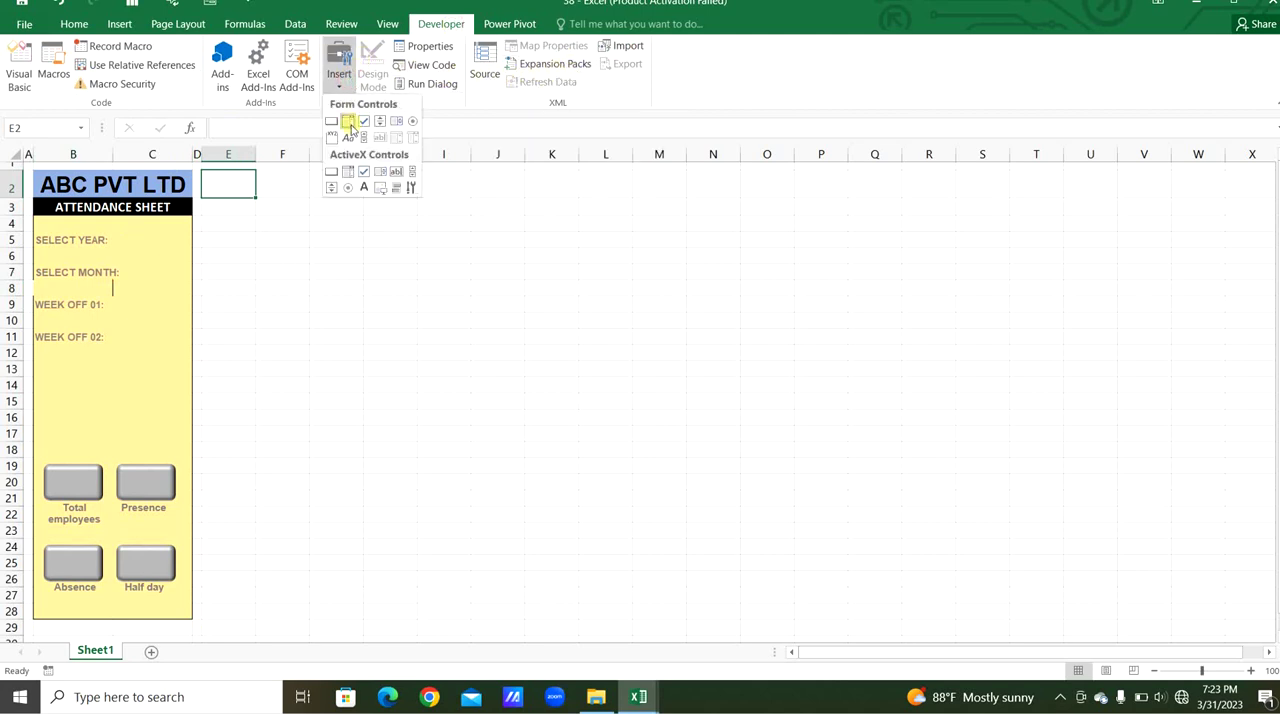
{"action": "left_click", "coordinate": [349, 123]}
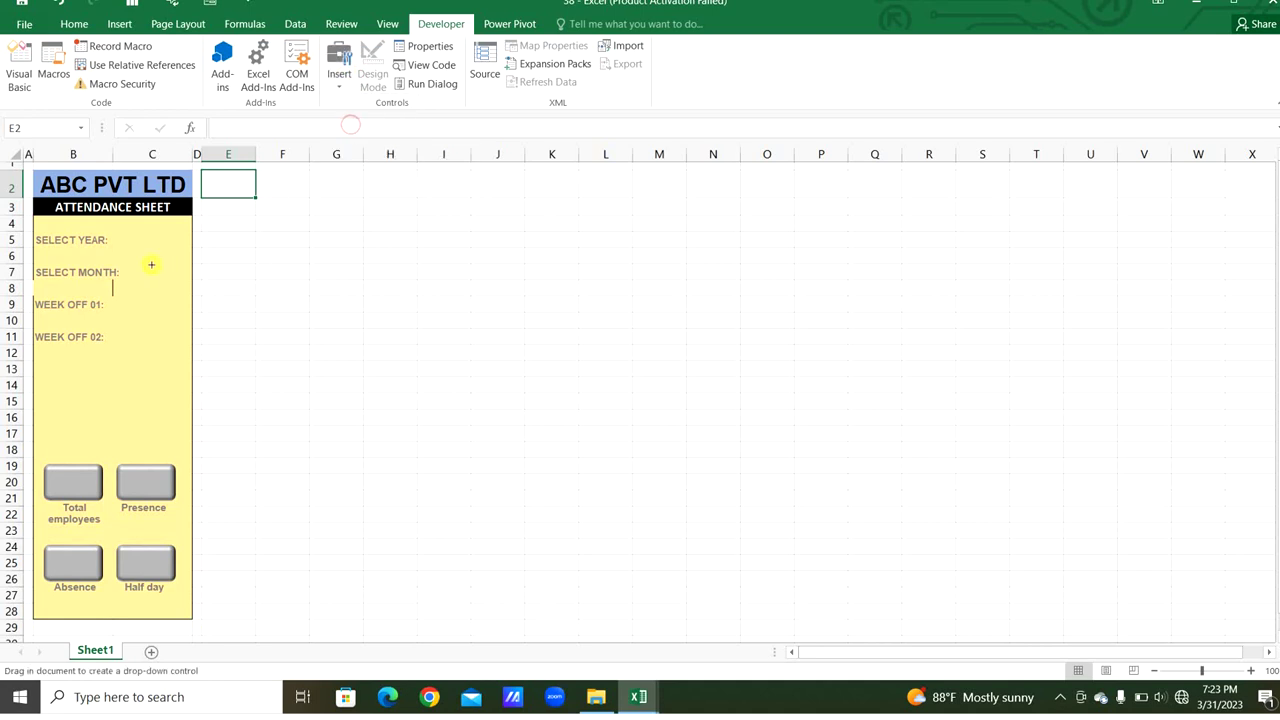
{"action": "mouse_move", "coordinate": [122, 235]}
{"action": "left_mouse_down"}
{"action": "mouse_move", "coordinate": [189, 249]}
{"action": "mouse_move", "coordinate": [166, 240]}
{"action": "mouse_move", "coordinate": [170, 345]}
{"action": "left_mouse_up"}
Align the four combo boxes to their left edges and distribute them vertically
{"action": "left_click", "coordinate": [162, 308], "text": "ctrl"}
{"action": "left_click", "coordinate": [169, 271], "text": "ctrl"}
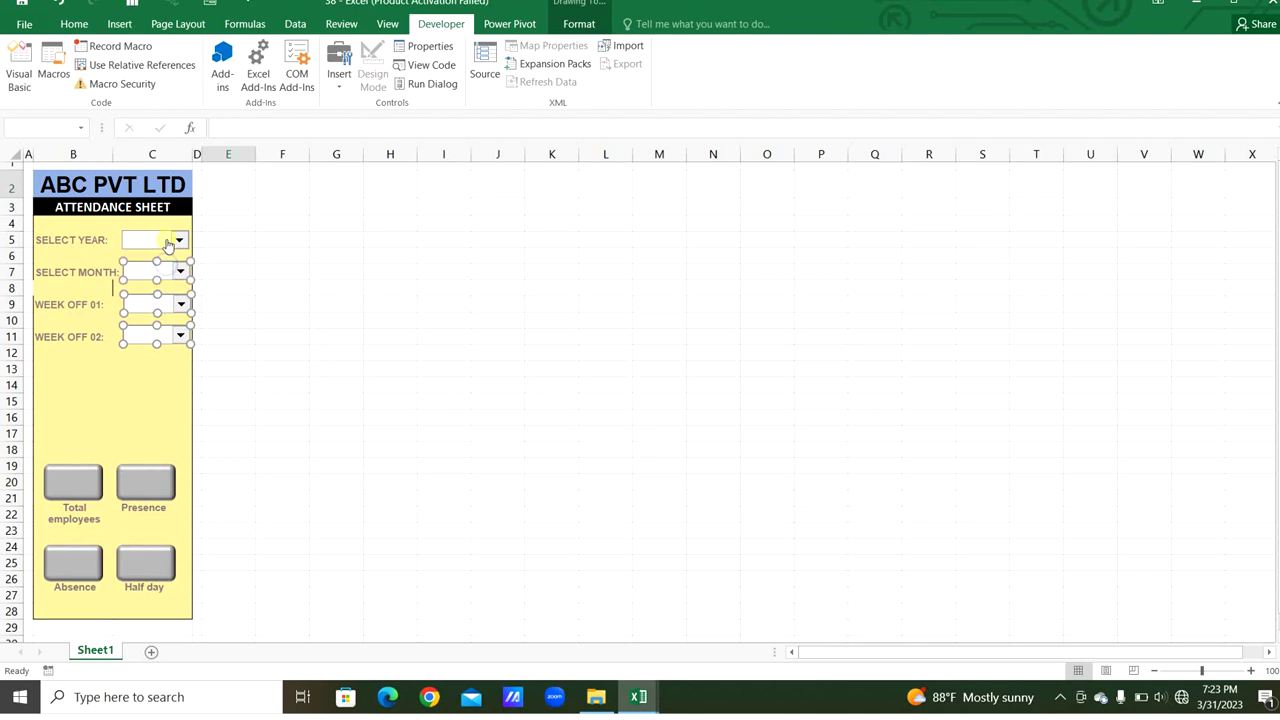
{"action": "left_click", "coordinate": [171, 240], "text": "ctrl"}
{"action": "left_click", "coordinate": [580, 23]}
{"action": "left_click", "coordinate": [1046, 62]}
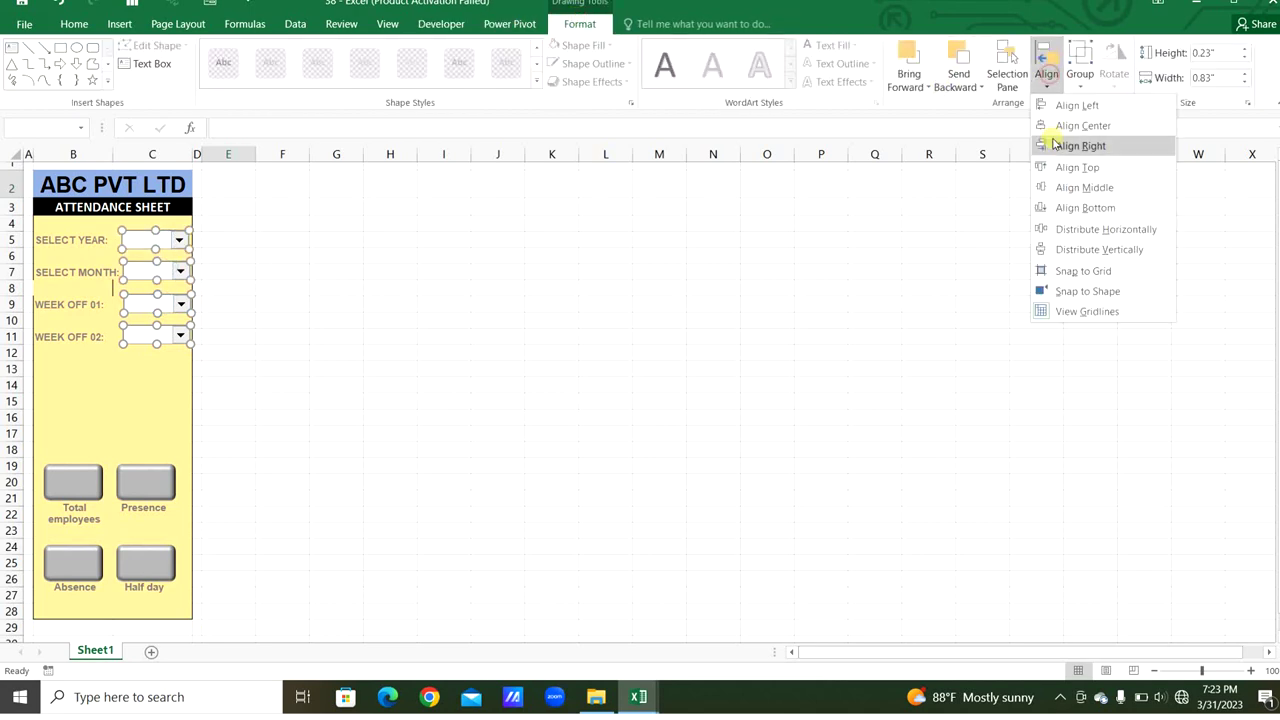
{"action": "left_click", "coordinate": [1058, 104]}
{"action": "left_click", "coordinate": [1046, 62]}
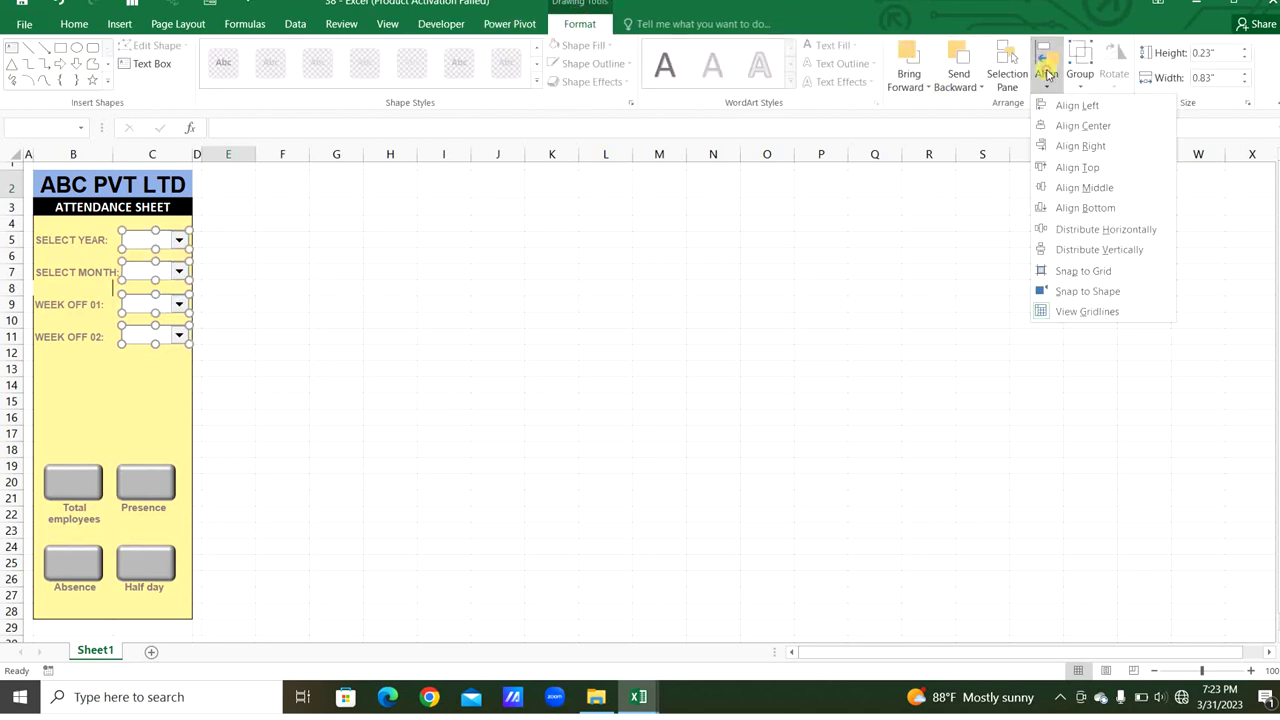
{"action": "left_click", "coordinate": [1050, 249]}
{"action": "key", "text": "Escape"}
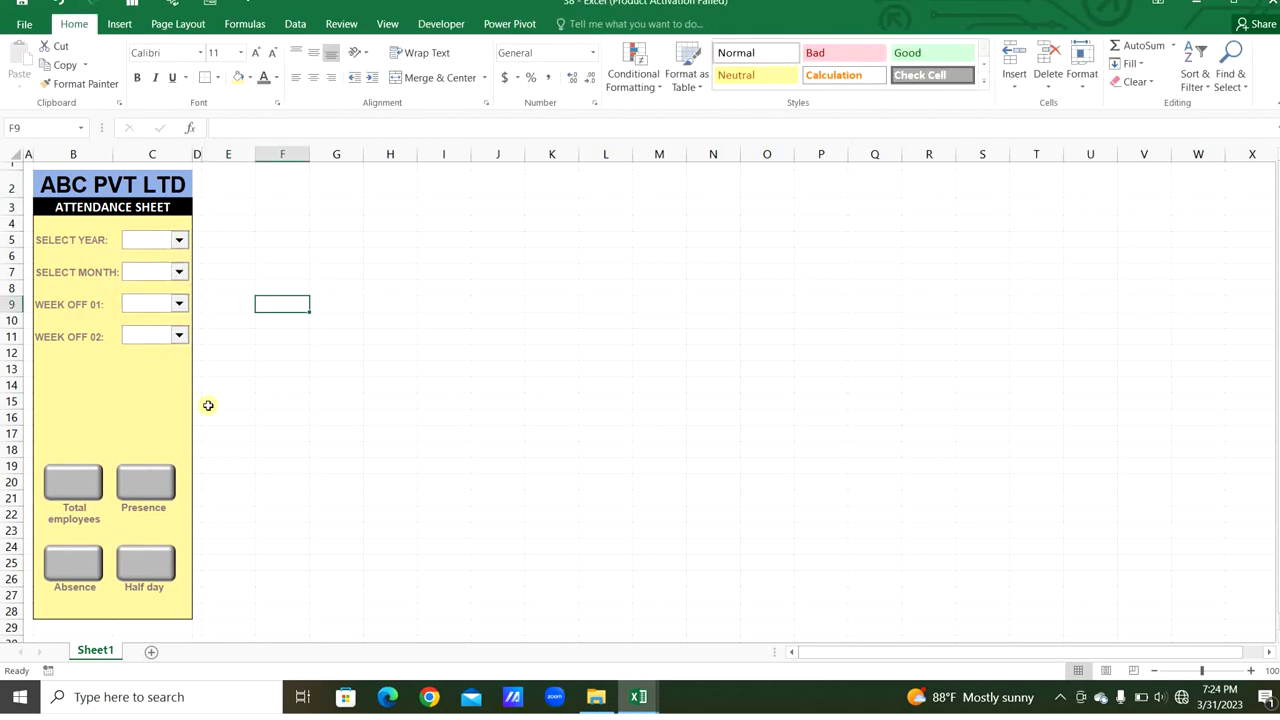
Enter PRESENT, ABSENT and HALF DAY in cells B14 to B16
{"action": "left_click", "coordinate": [70, 374]}
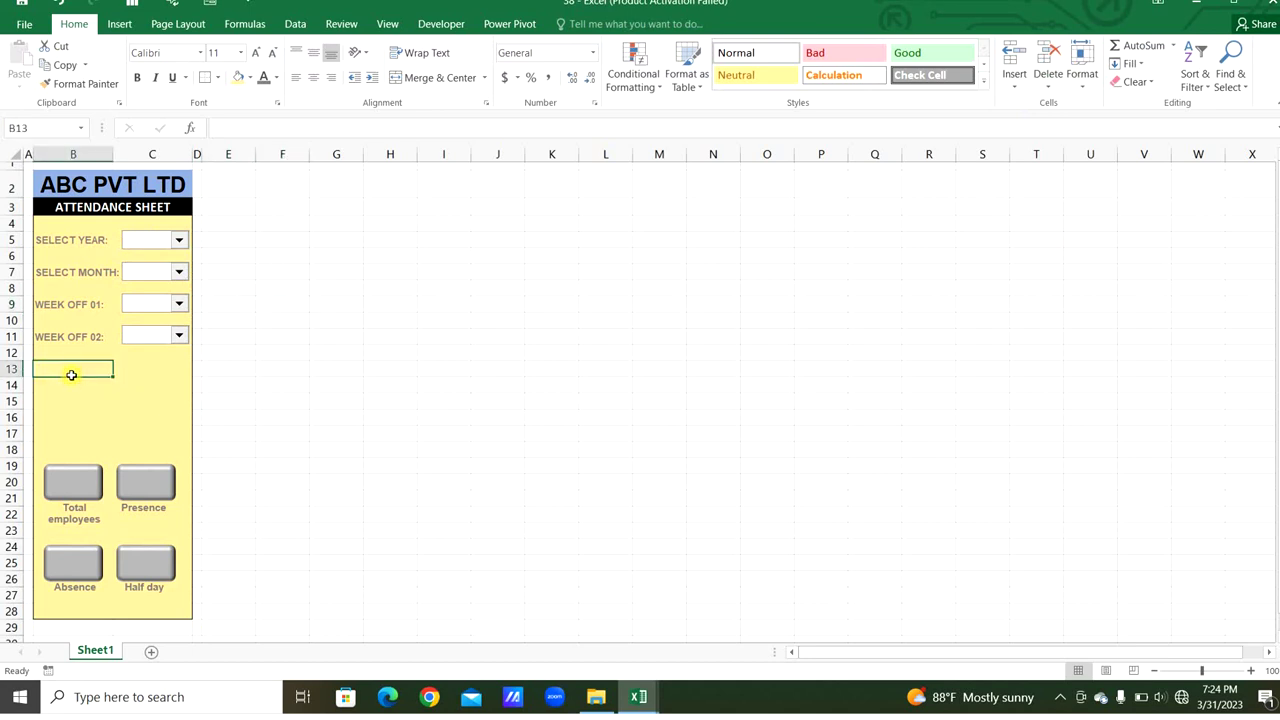
{"action": "left_click", "coordinate": [72, 379]}
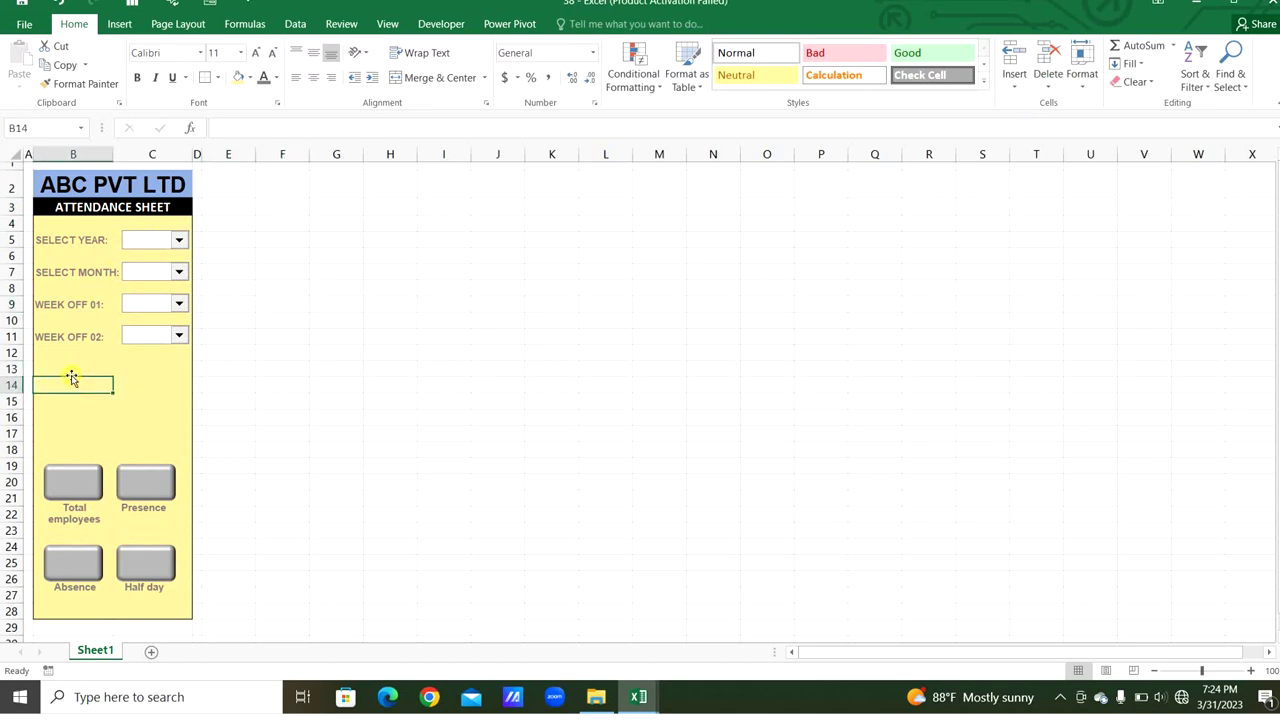
{"action": "type", "text": "PRESENT"}
{"action": "key", "text": "Return"}
{"action": "type", "text": "ABSENT"}
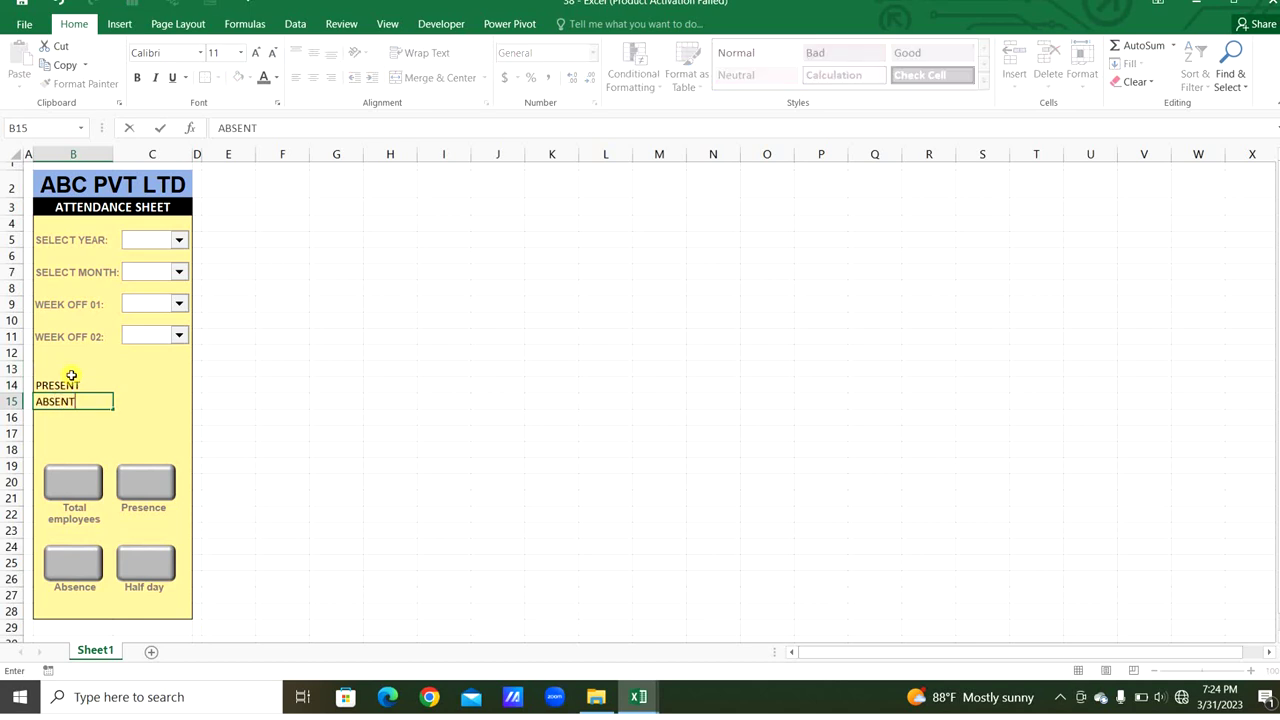
{"action": "key", "text": "Return"}
{"action": "type", "text": "HALF "}
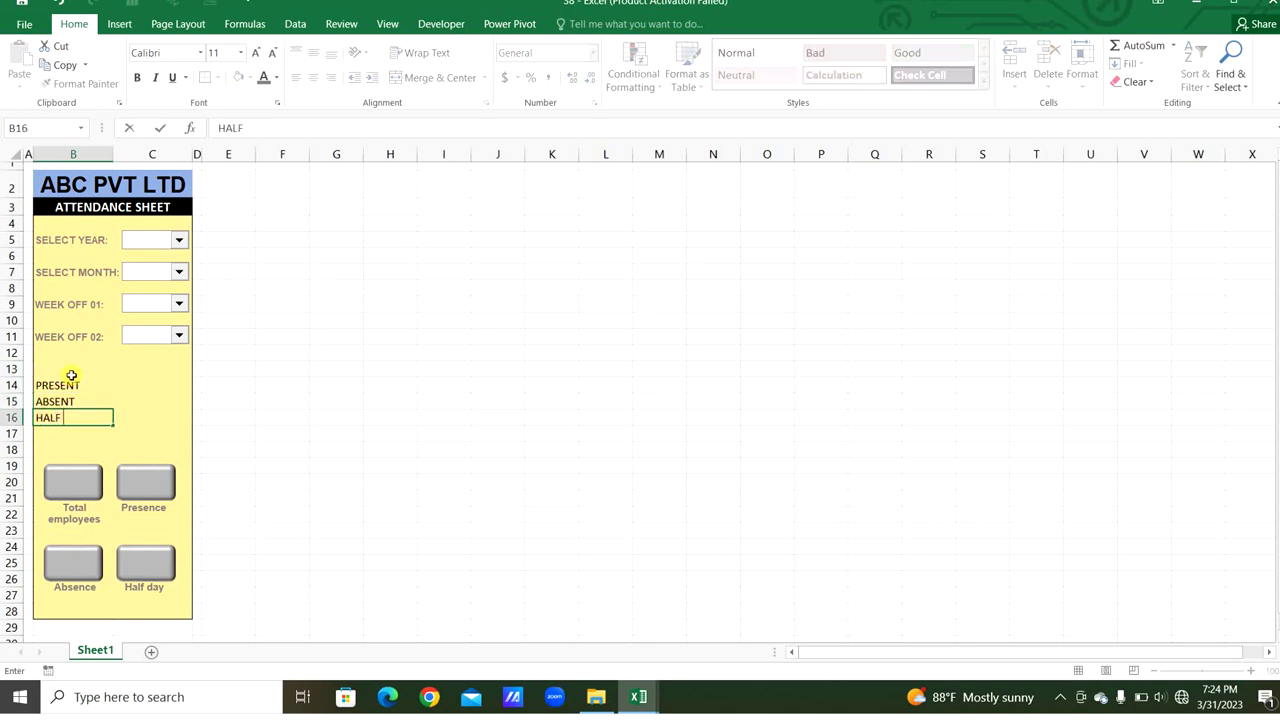
{"action": "type", "text": "DAY"}
Enter the codes P, A and H in C14:C16, bold and centered, with green, orange and yellow fills respectively
{"action": "left_click", "coordinate": [134, 381]}
{"action": "type", "text": "P"}
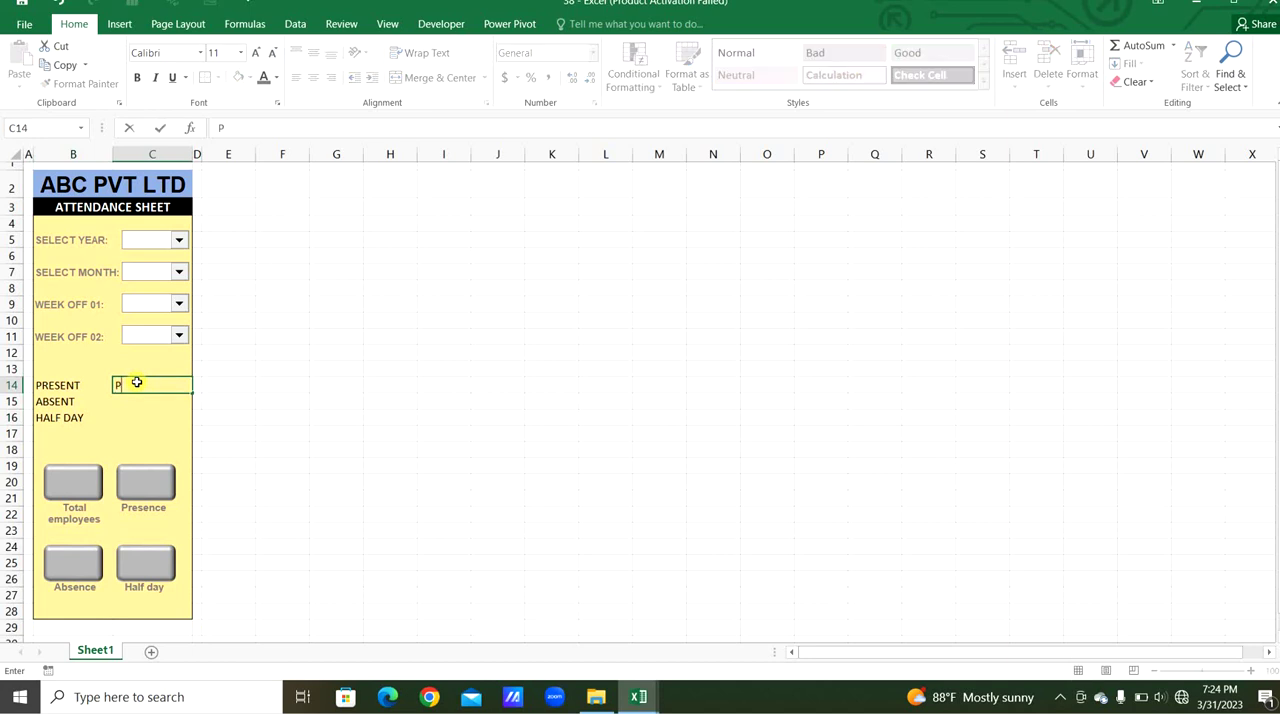
{"action": "key", "text": "Return"}
{"action": "type", "text": "A"}
{"action": "key", "text": "Return"}
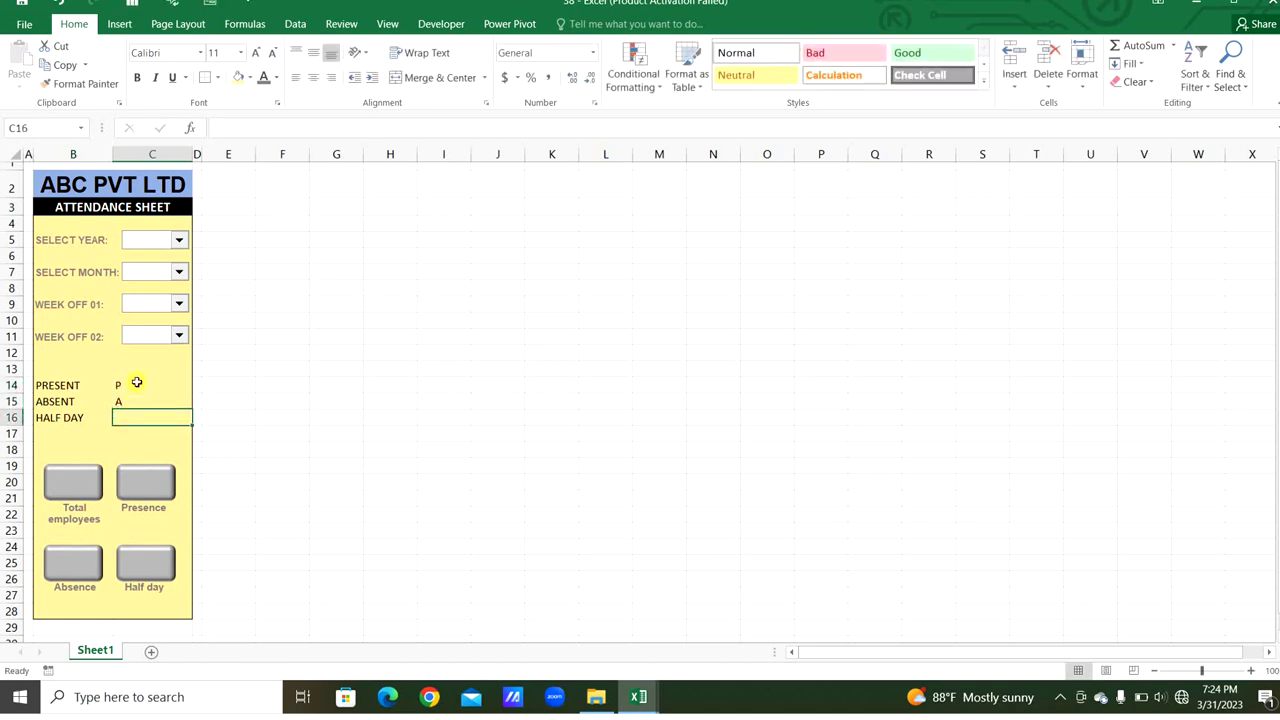
{"action": "type", "text": "H"}
{"action": "left_click_drag", "start_coordinate": [132, 381], "coordinate": [143, 397]}
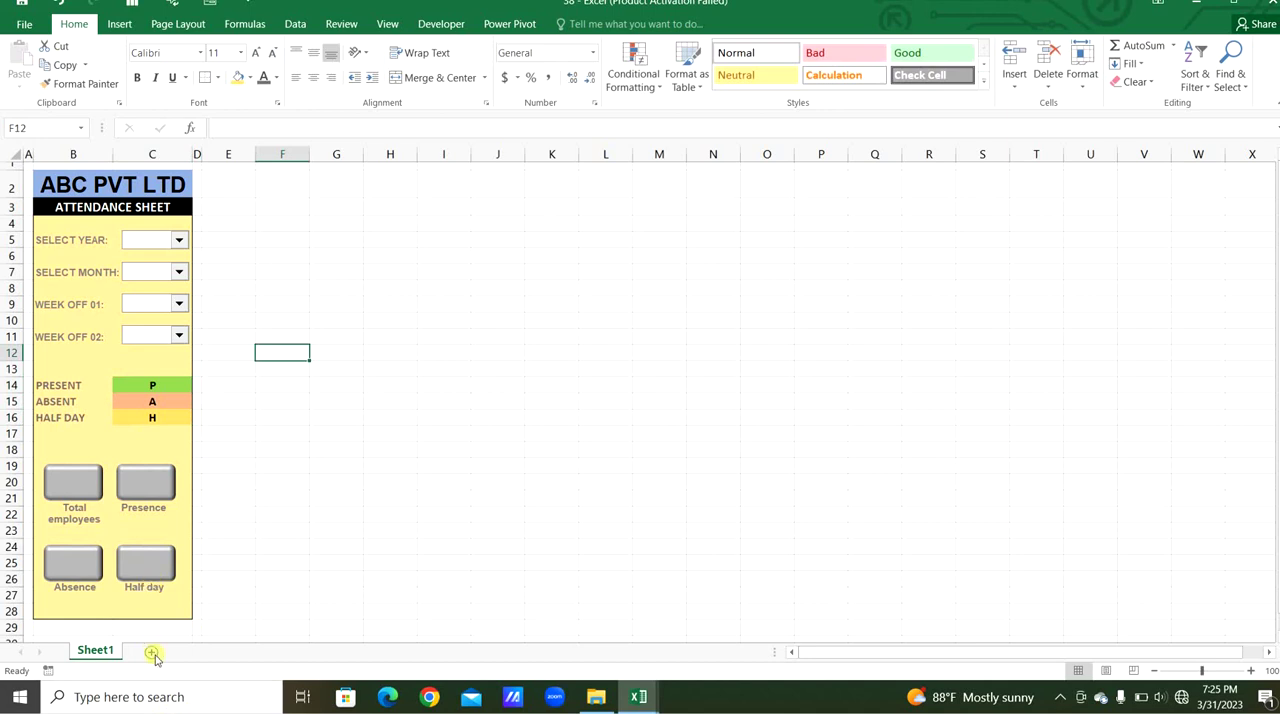
Add a second worksheet and list the months JANUARY to DECEMBER in B1:B12
{"action": "left_click", "coordinate": [152, 653]}
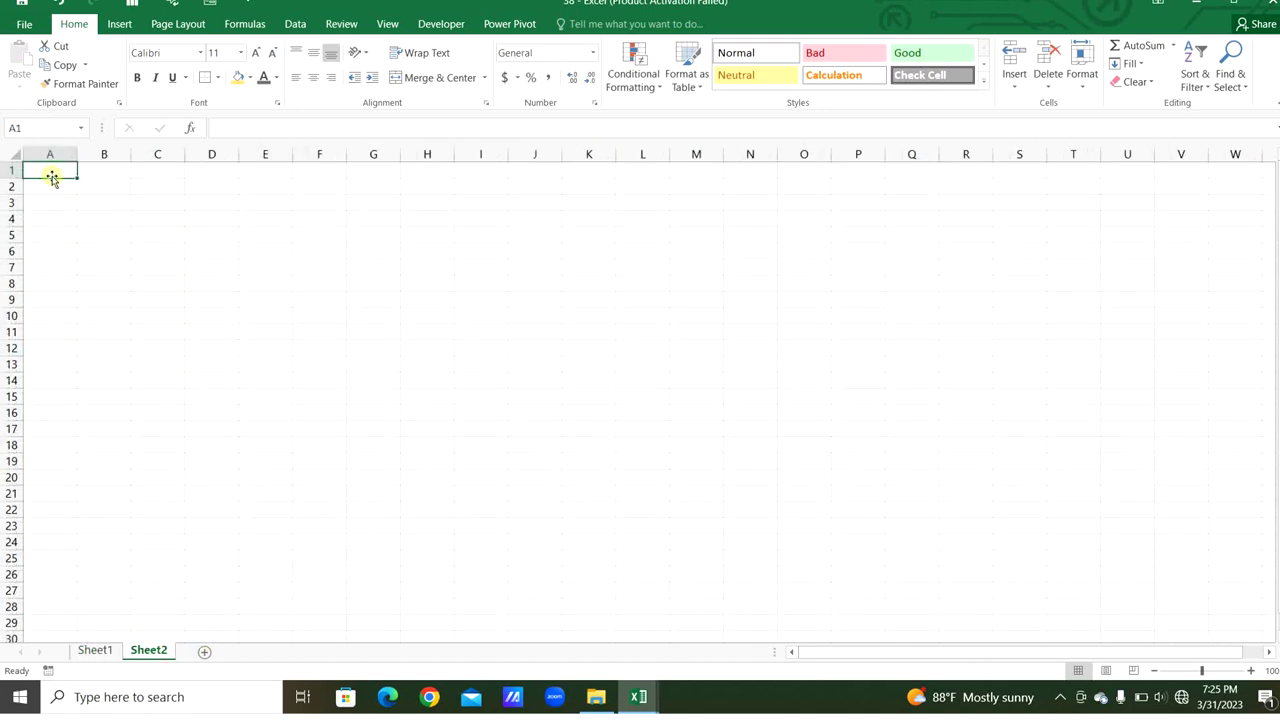
{"action": "left_click", "coordinate": [115, 167]}
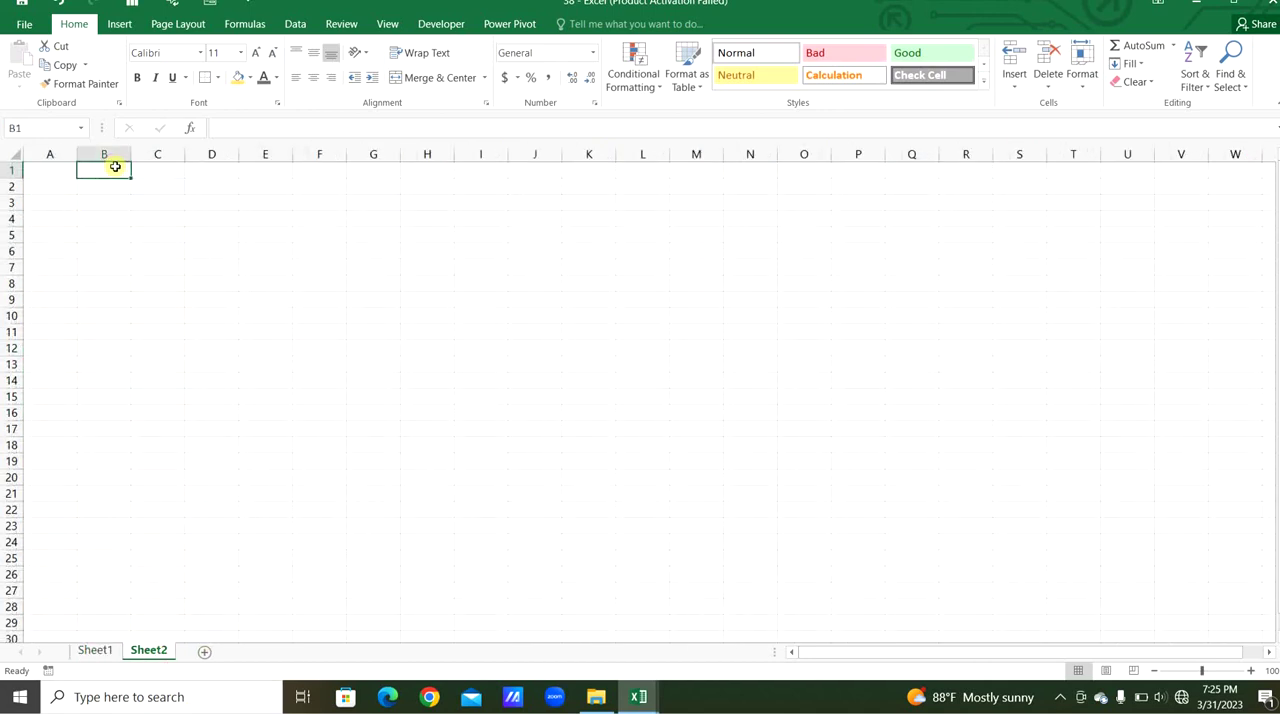
{"action": "type", "text": "JANU"}
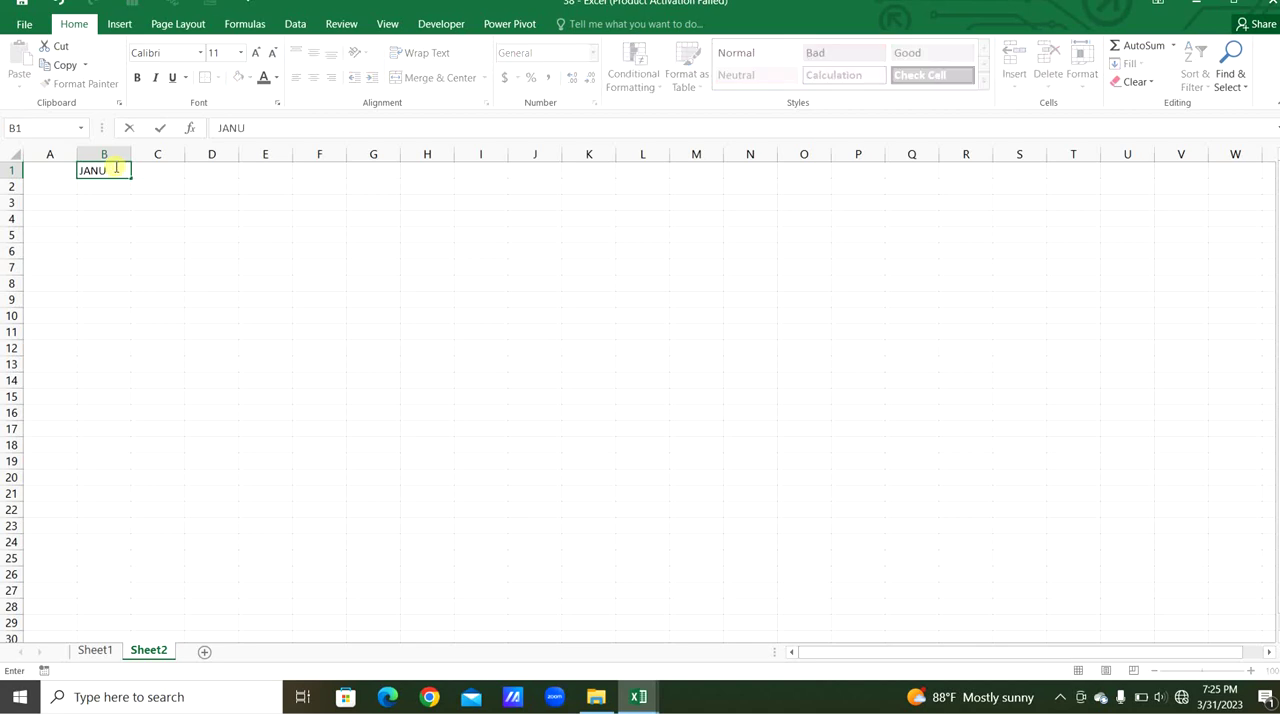
{"action": "type", "text": "ARY"}
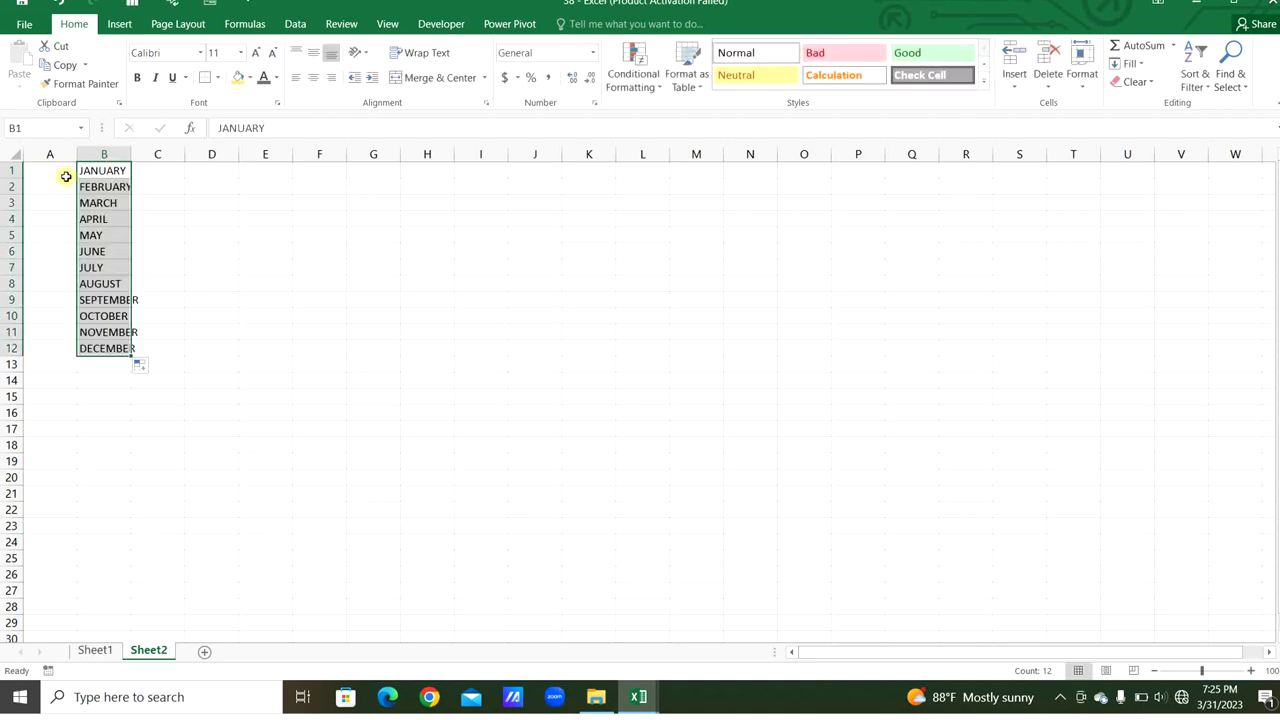
Fill A1:A21 with the years 2015 to 2035 and autofit the width of column B
{"action": "left_click", "coordinate": [65, 171]}
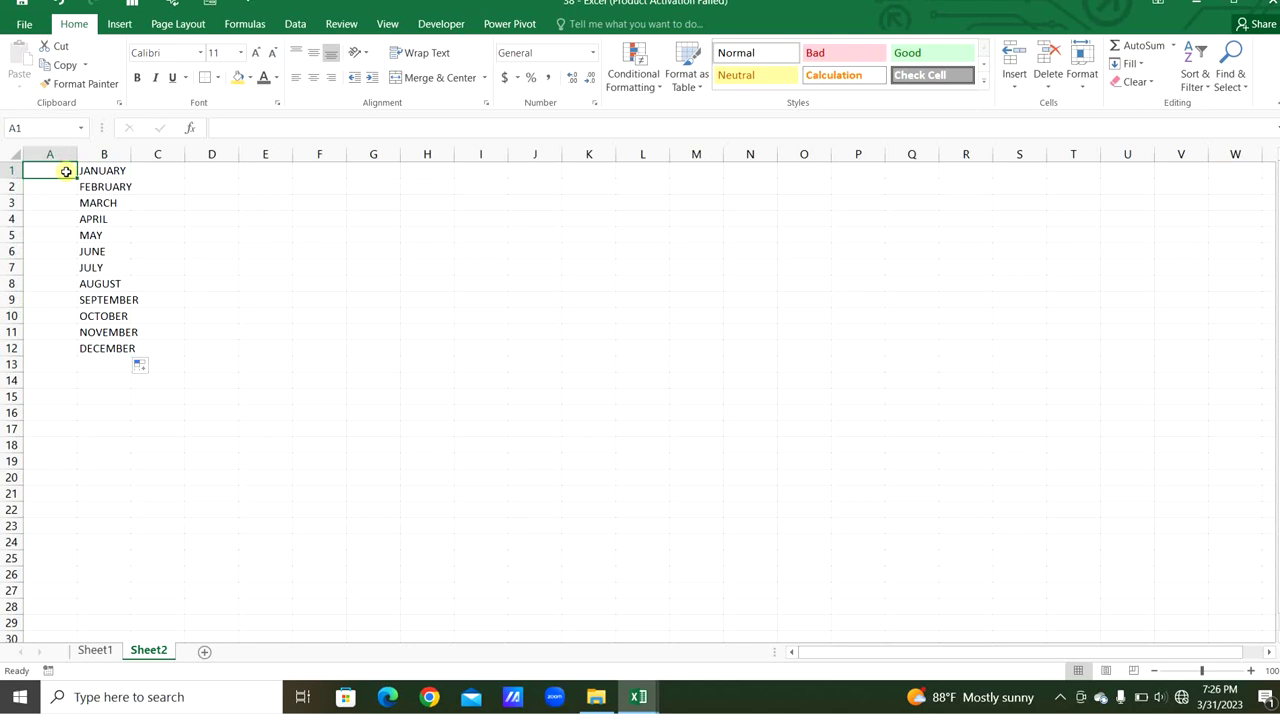
{"action": "type", "text": "2015"}
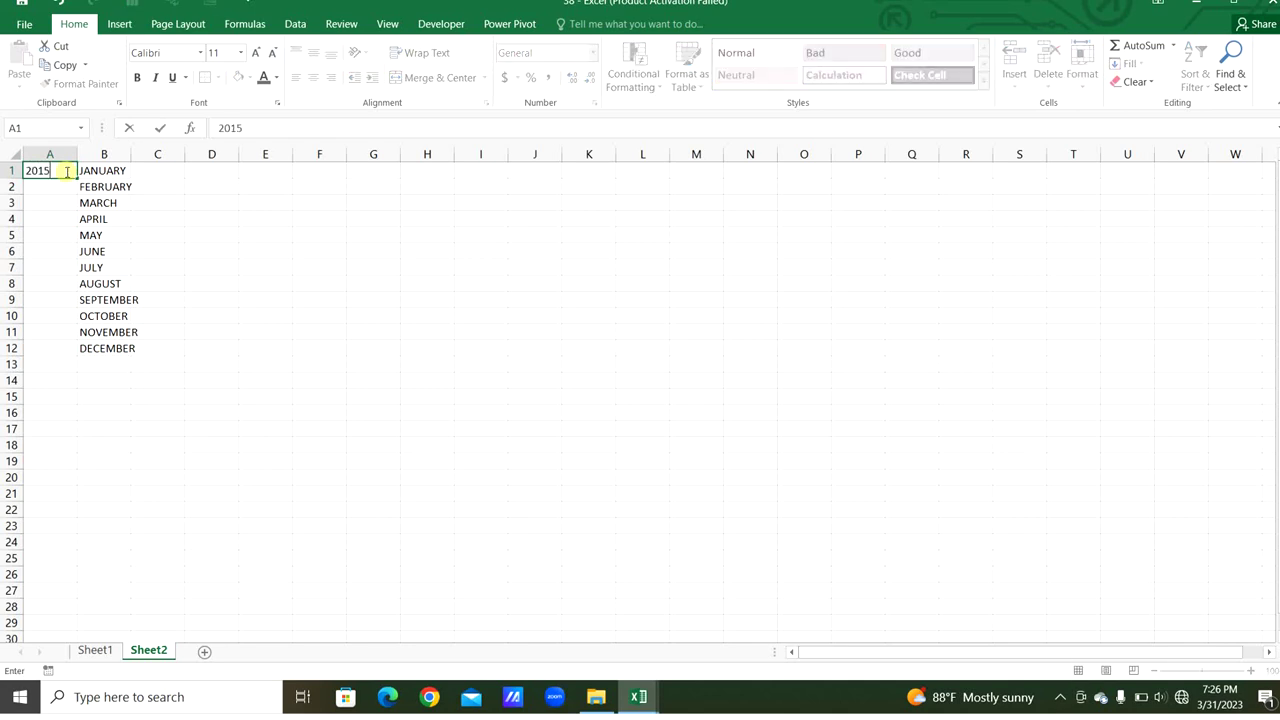
{"action": "key", "text": "Return"}
{"action": "type", "text": "2016"}
{"action": "left_click_drag", "start_coordinate": [63, 171], "coordinate": [54, 496]}
{"action": "double_click", "coordinate": [135, 153]}
{"action": "left_click", "coordinate": [170, 169]}
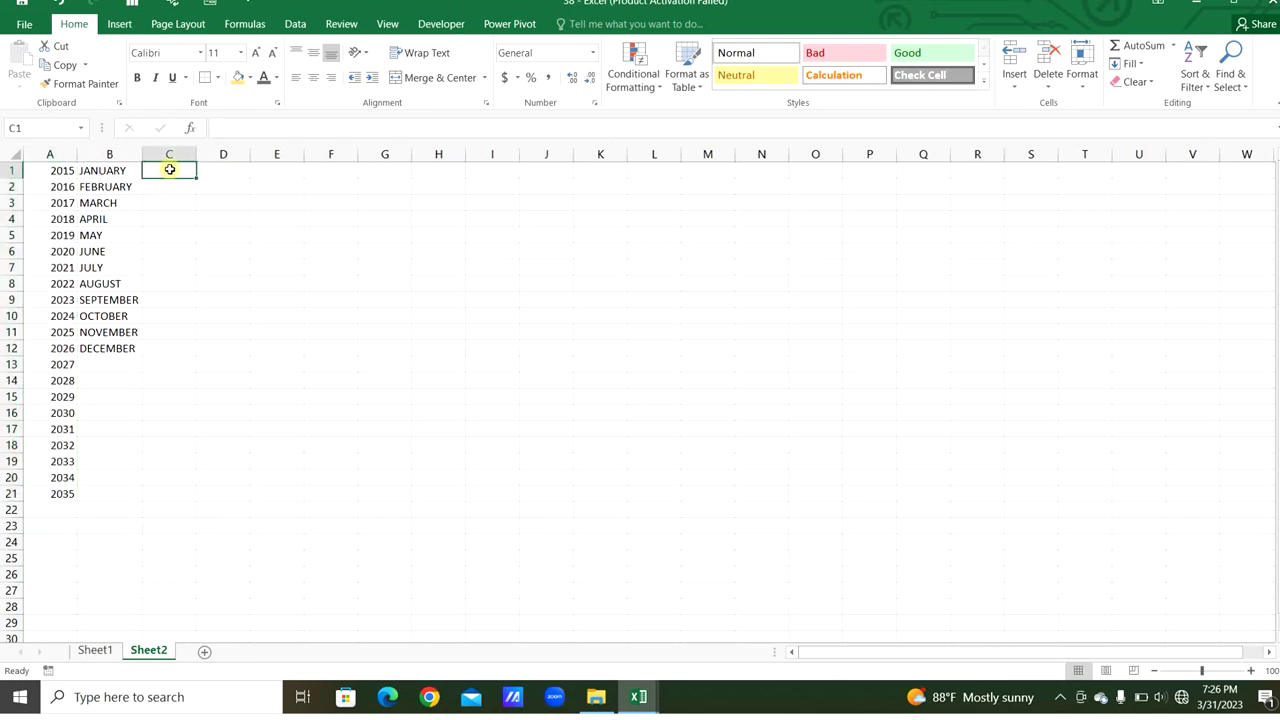
List the weekdays Sun to Sat in C1:C7 of Sheet2 and enter None in C8
{"action": "type", "text": "S"}
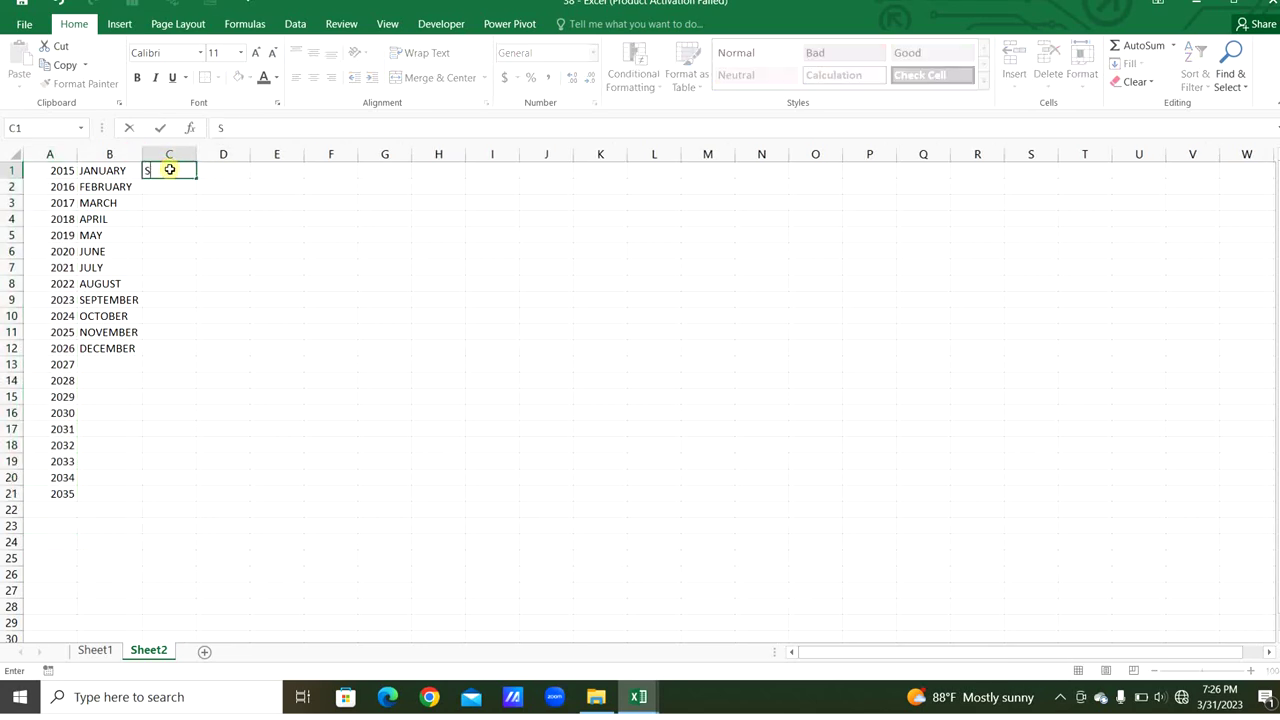
{"action": "type", "text": "un"}
{"action": "key", "text": "Return"}
{"action": "left_click", "coordinate": [170, 169]}
{"action": "left_click_drag", "start_coordinate": [196, 178], "coordinate": [198, 285]}
{"action": "left_click", "coordinate": [184, 284]}
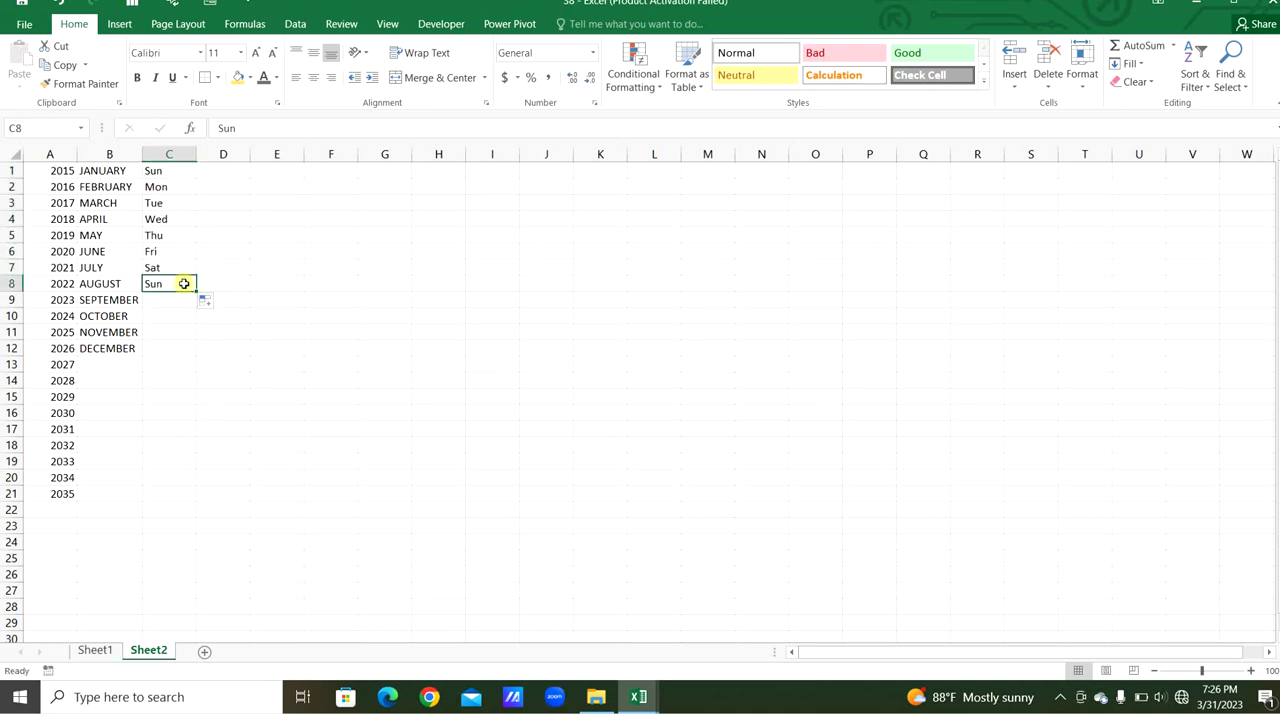
{"action": "type", "text": "N"}
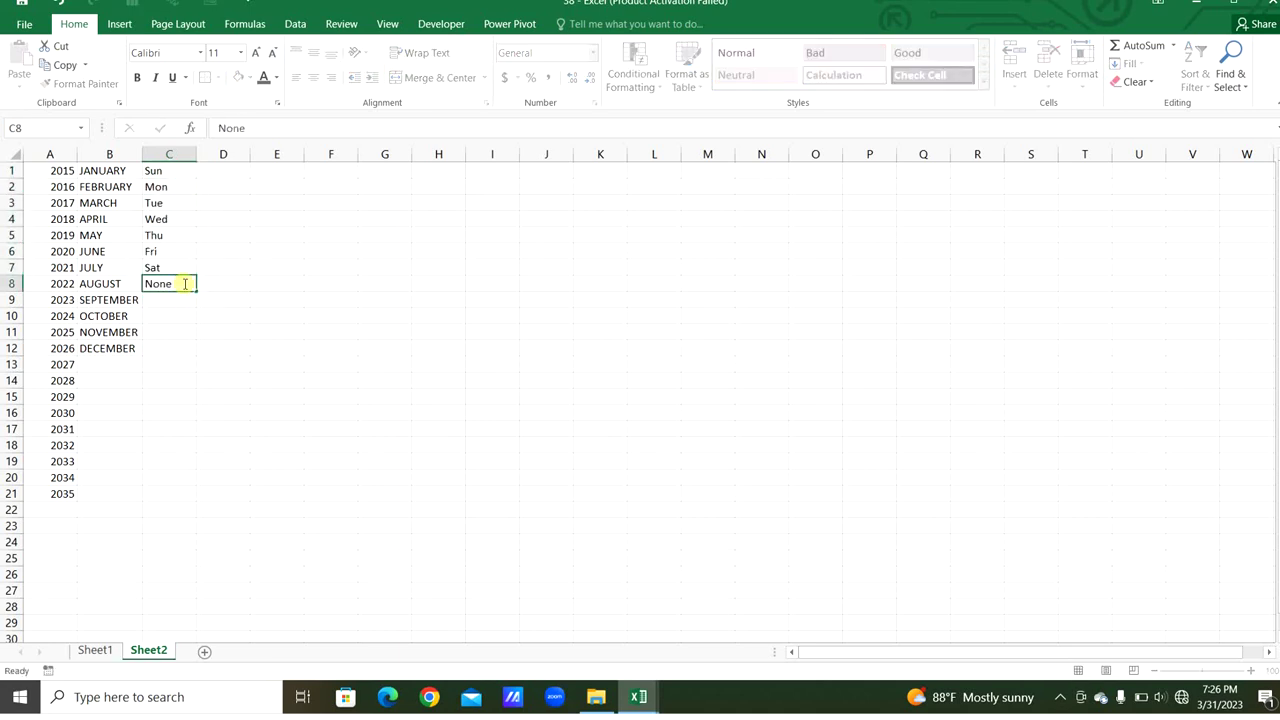
{"action": "type", "text": "one"}
{"action": "key", "text": "Return"}
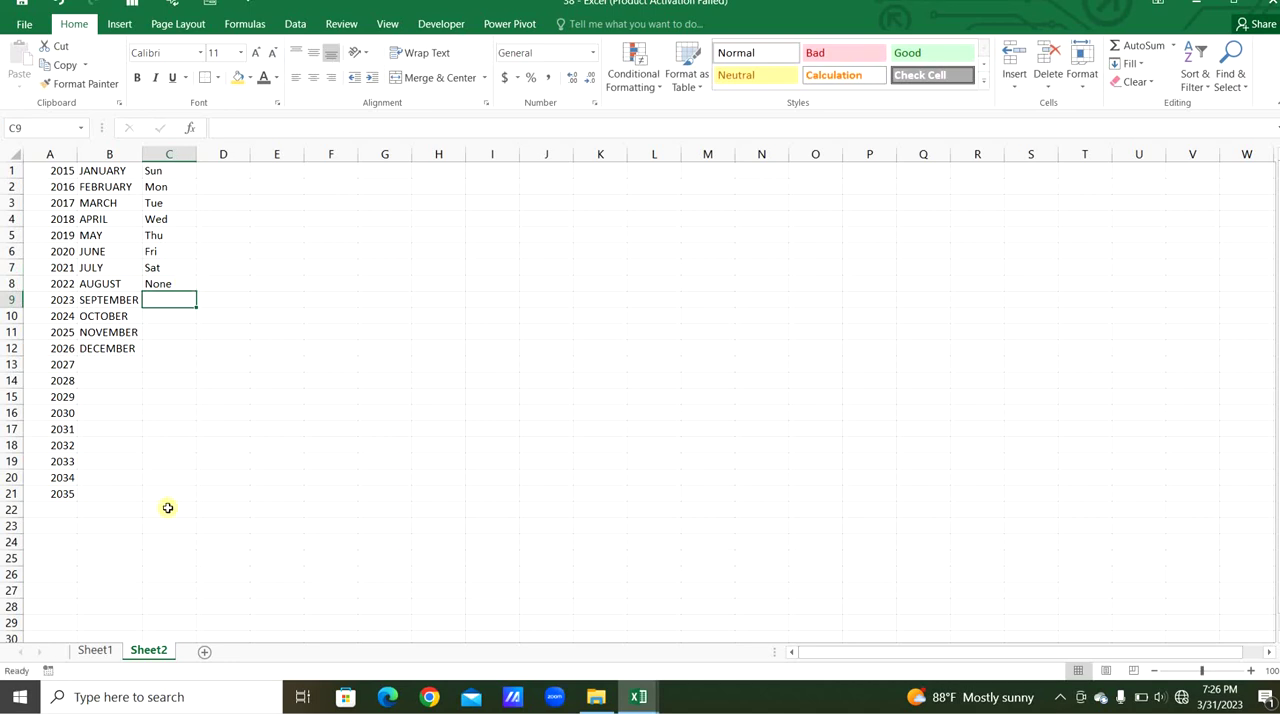
Set the input range of the SELECT YEAR drop-down on Sheet1 to Sheet2!$A$1:$A$21
{"action": "left_click", "coordinate": [109, 654]}
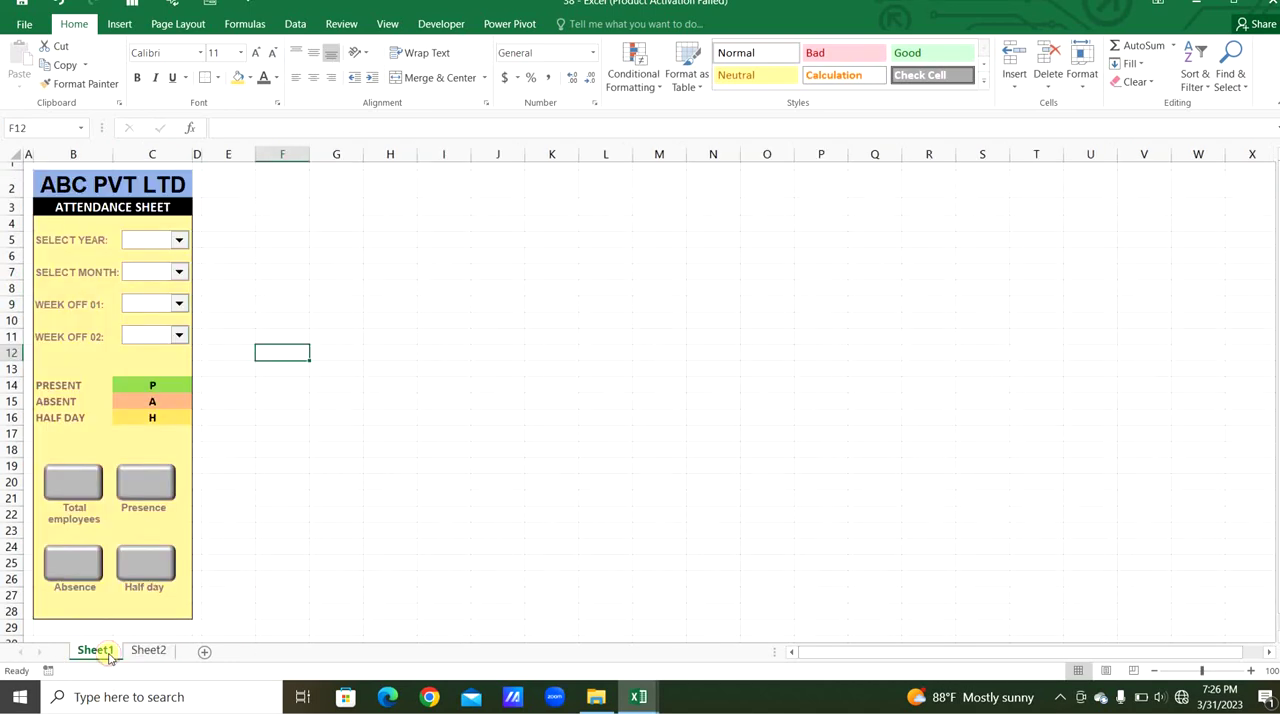
{"action": "right_click", "coordinate": [180, 243]}
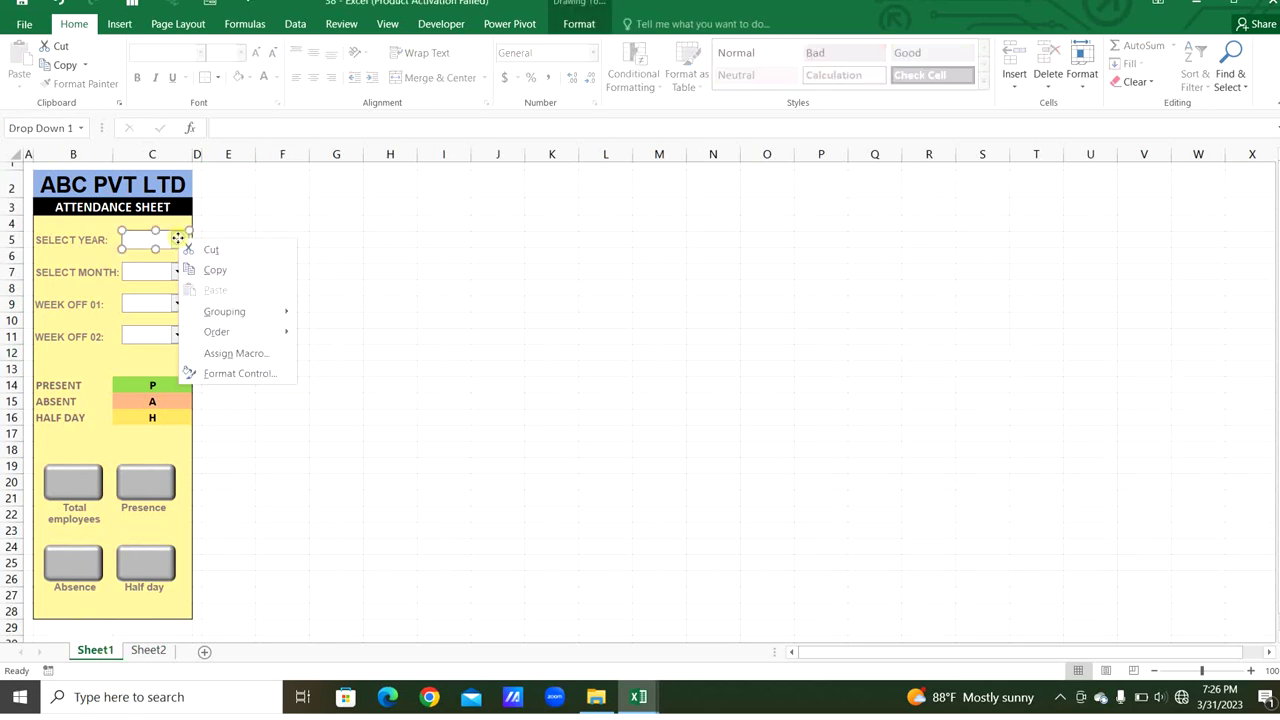
{"action": "left_click", "coordinate": [216, 373]}
{"action": "left_click", "coordinate": [778, 234]}
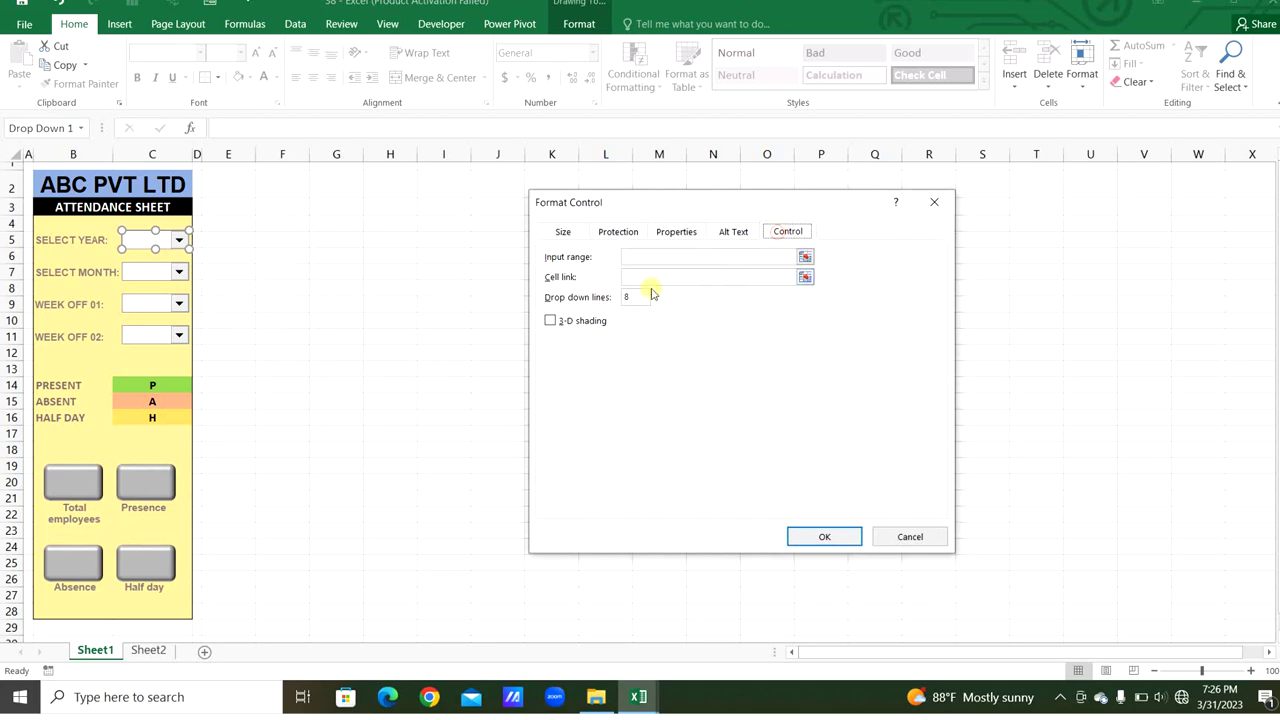
{"action": "left_click", "coordinate": [640, 256]}
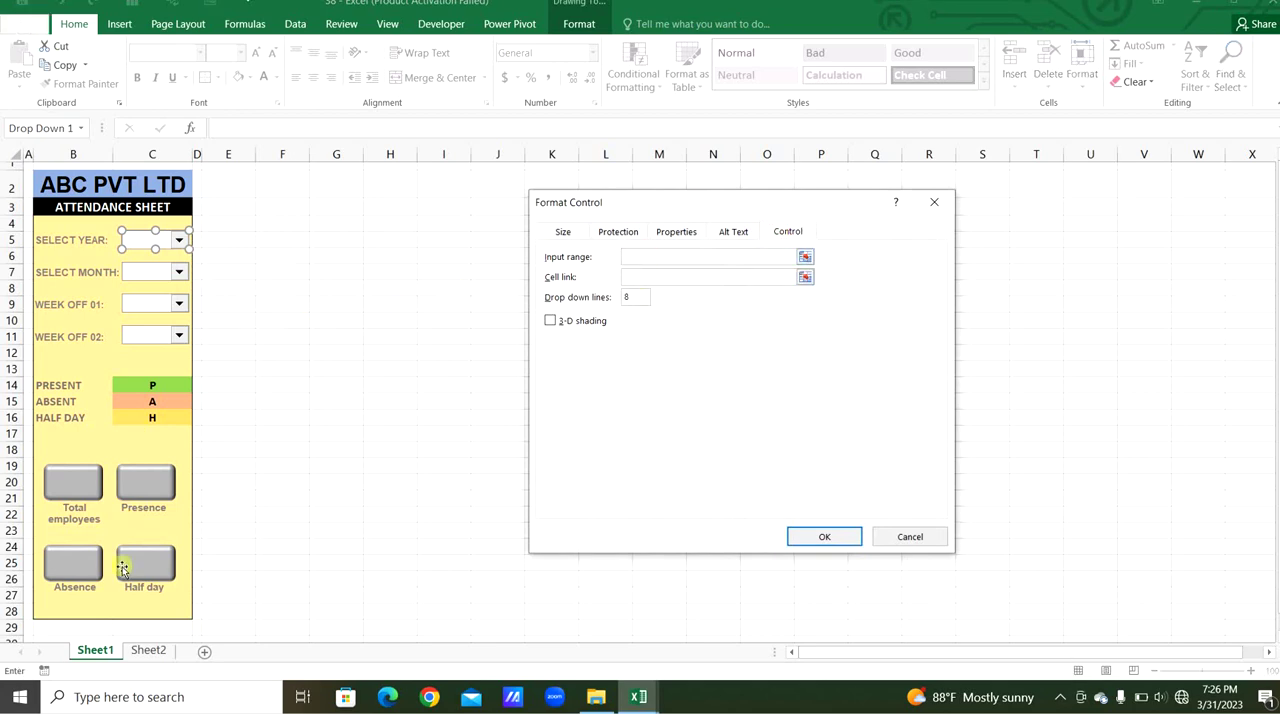
{"action": "left_click", "coordinate": [148, 650]}
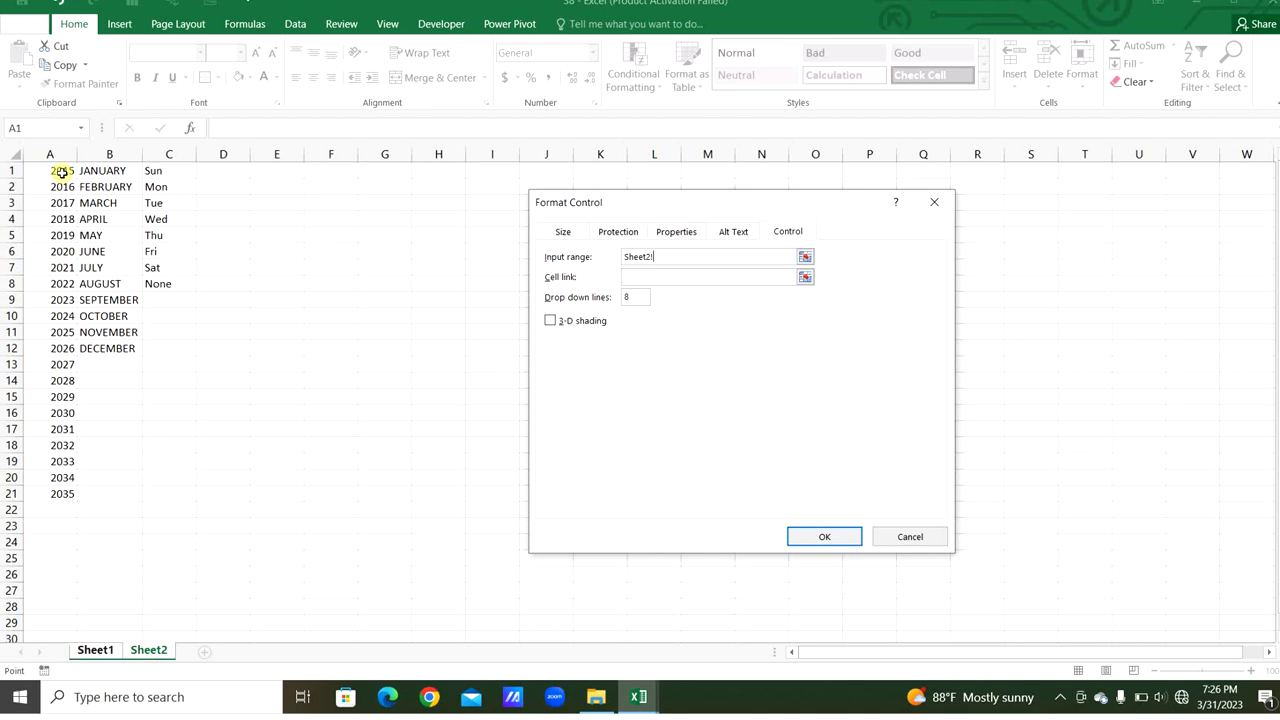
{"action": "left_click_drag", "start_coordinate": [62, 171], "coordinate": [58, 494]}
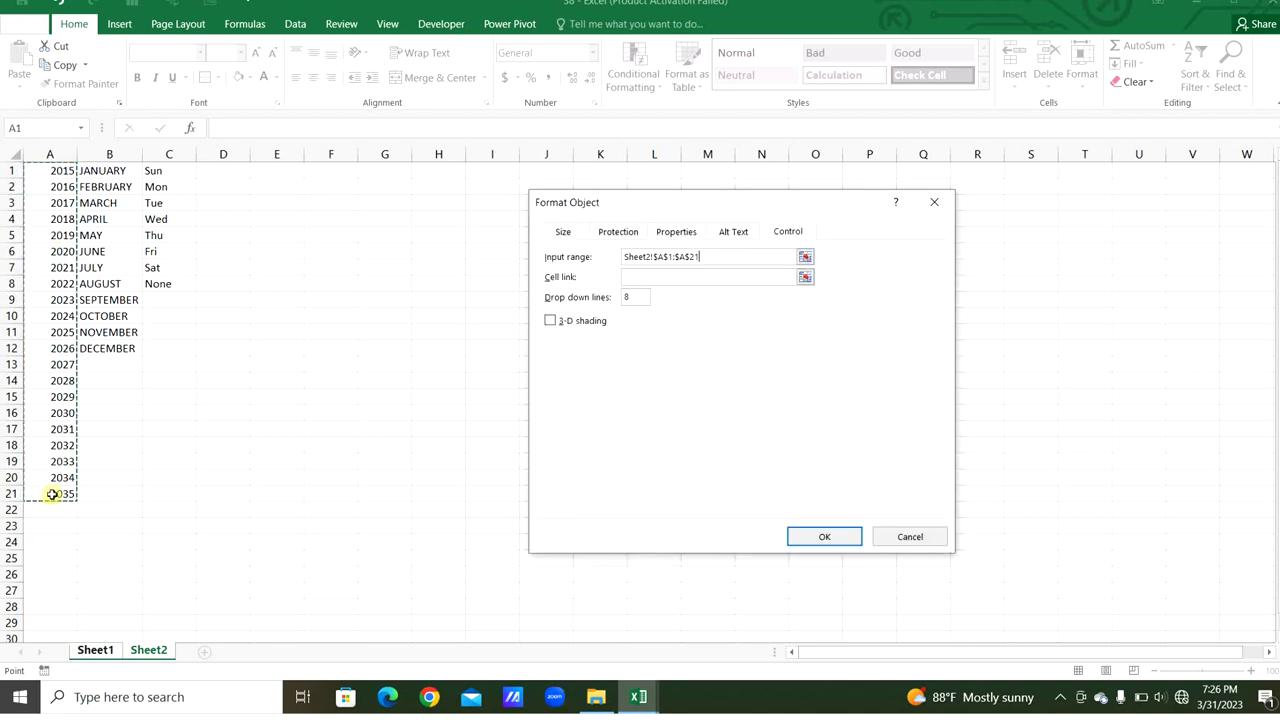
Link the year drop-down to Sheet2!$E$2, with 10 drop-down lines and 3-D shading
{"action": "left_click", "coordinate": [652, 276]}
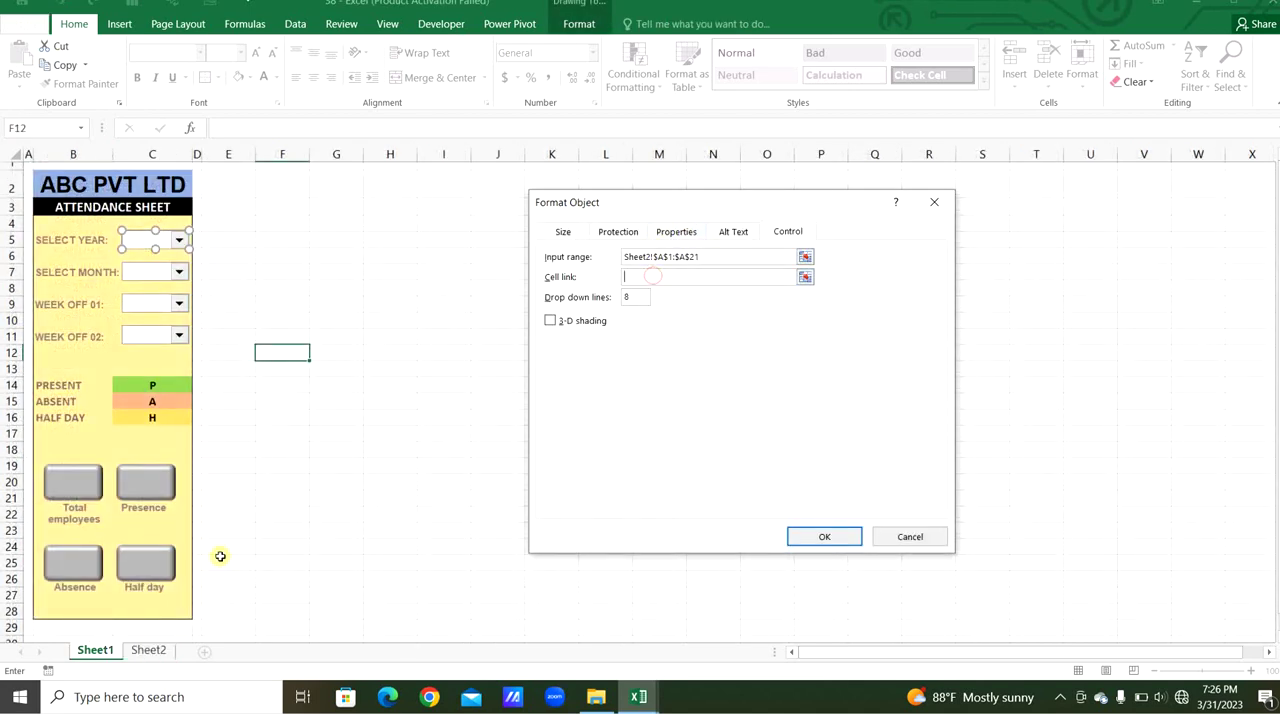
{"action": "left_click", "coordinate": [160, 650]}
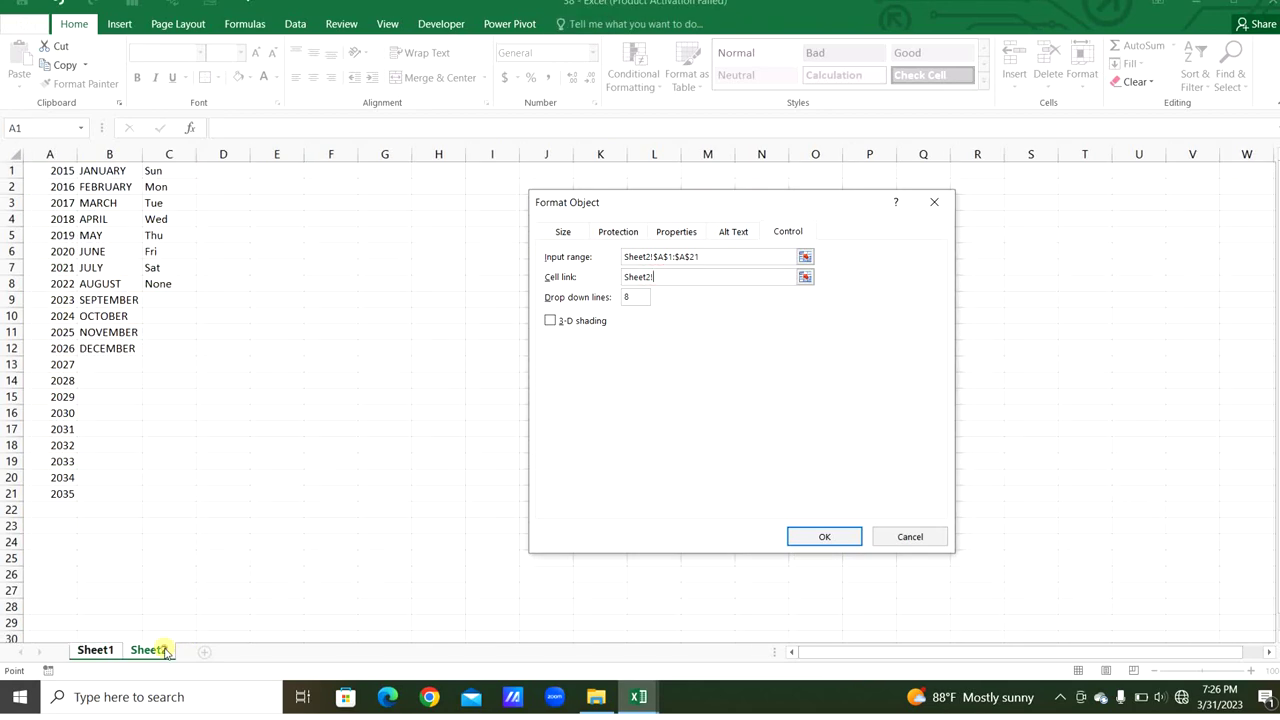
{"action": "left_click", "coordinate": [282, 188]}
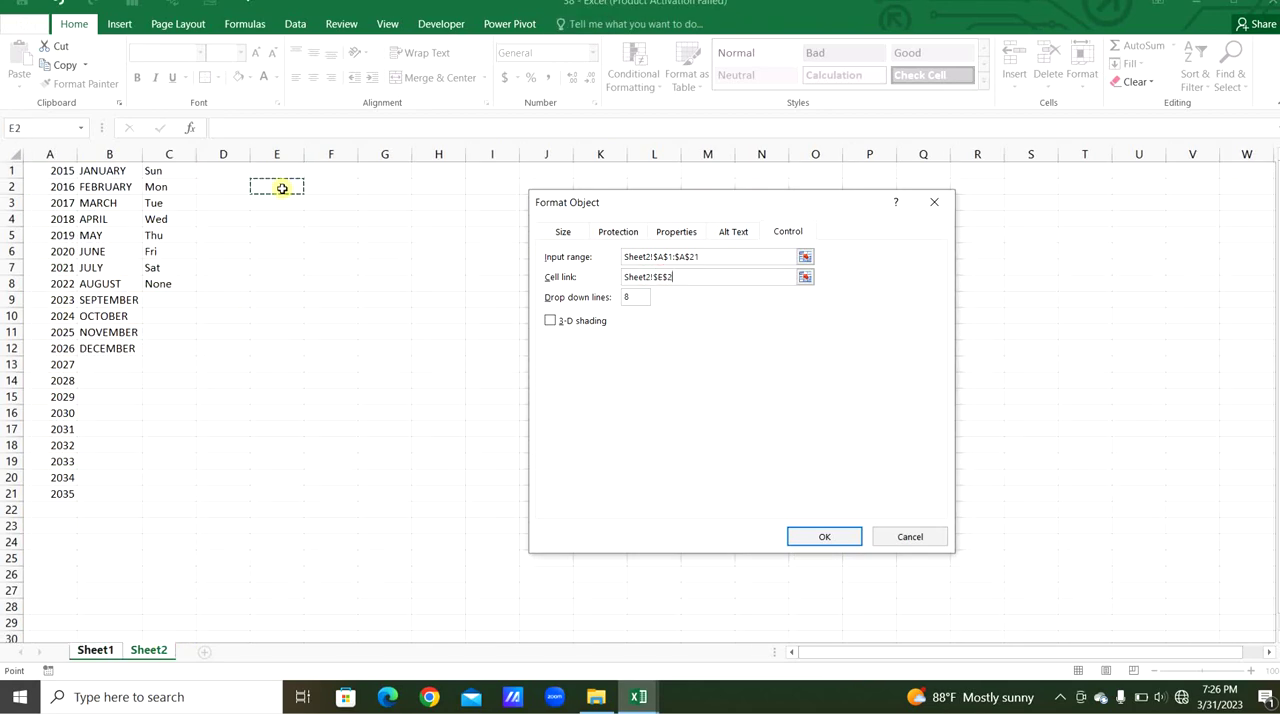
{"action": "left_click", "coordinate": [636, 296]}
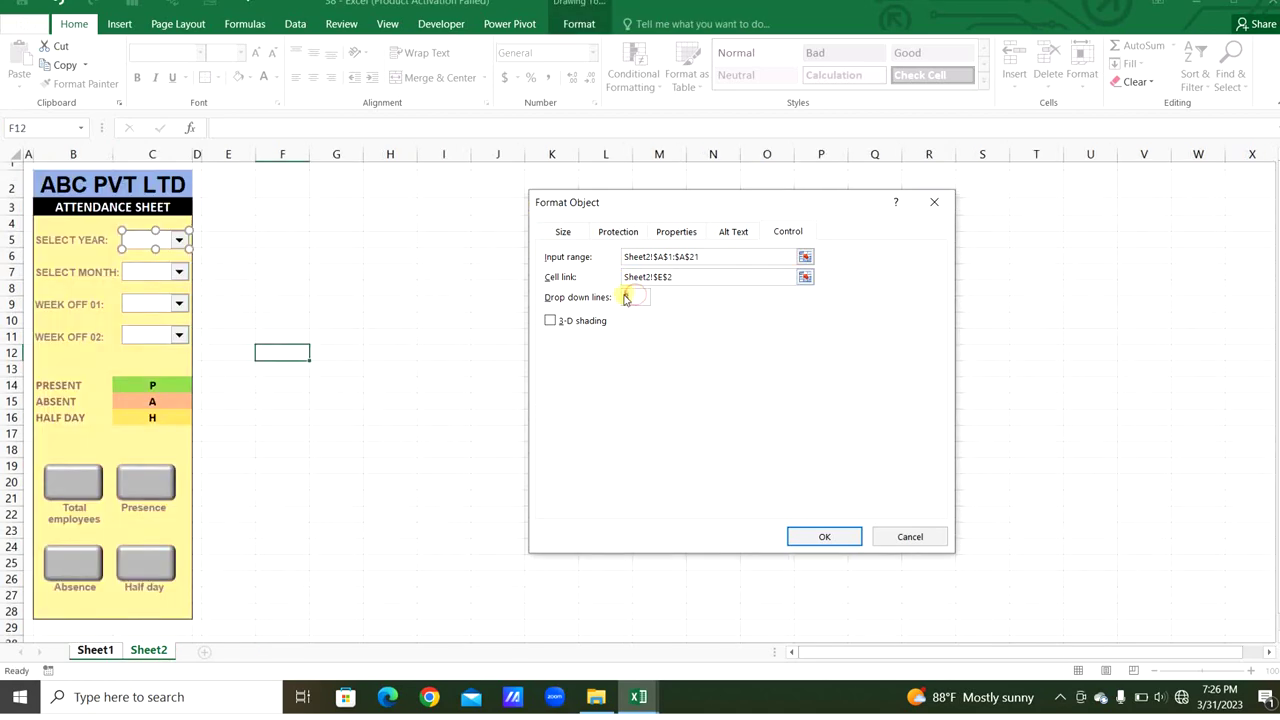
{"action": "type", "text": "10"}
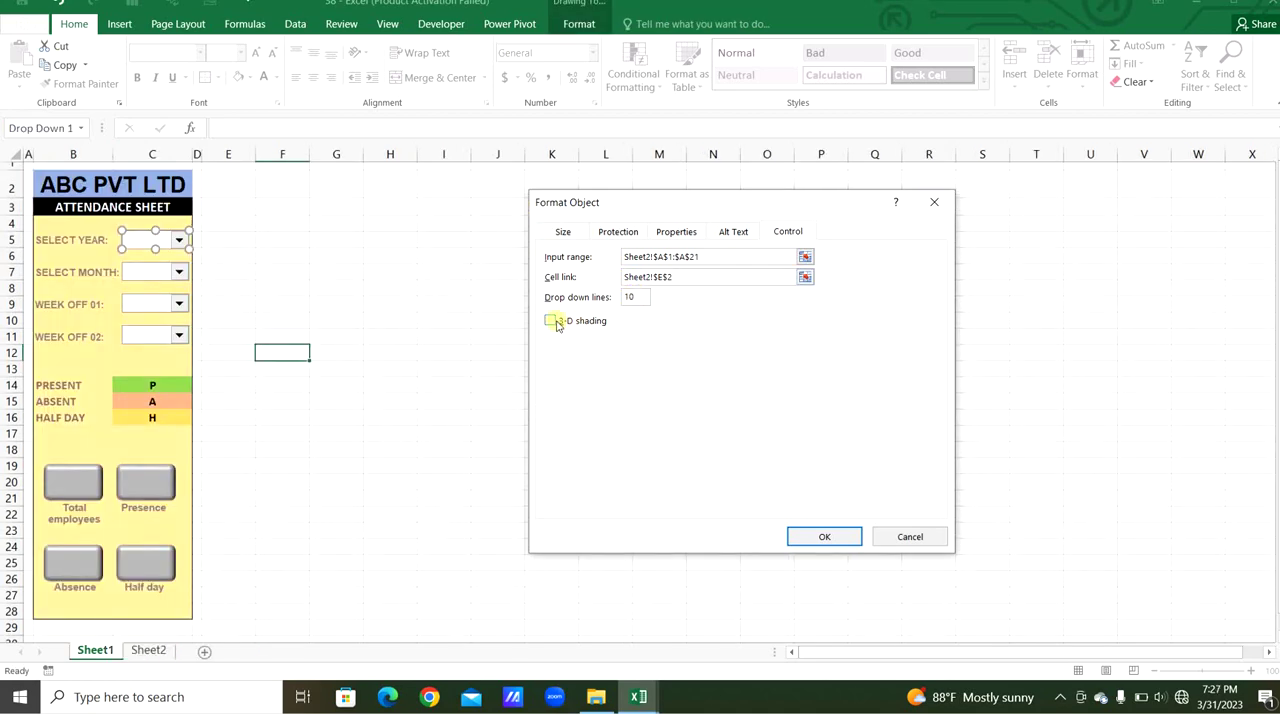
{"action": "left_click", "coordinate": [549, 322]}
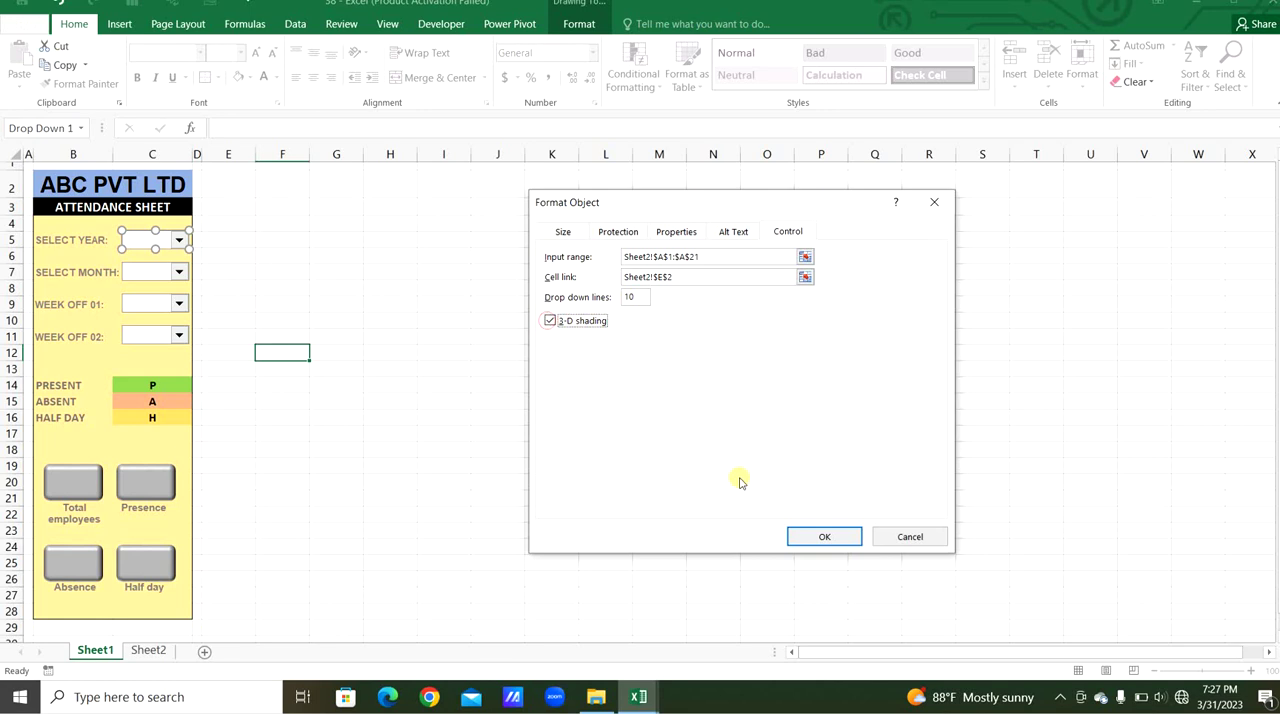
{"action": "left_click", "coordinate": [810, 536]}
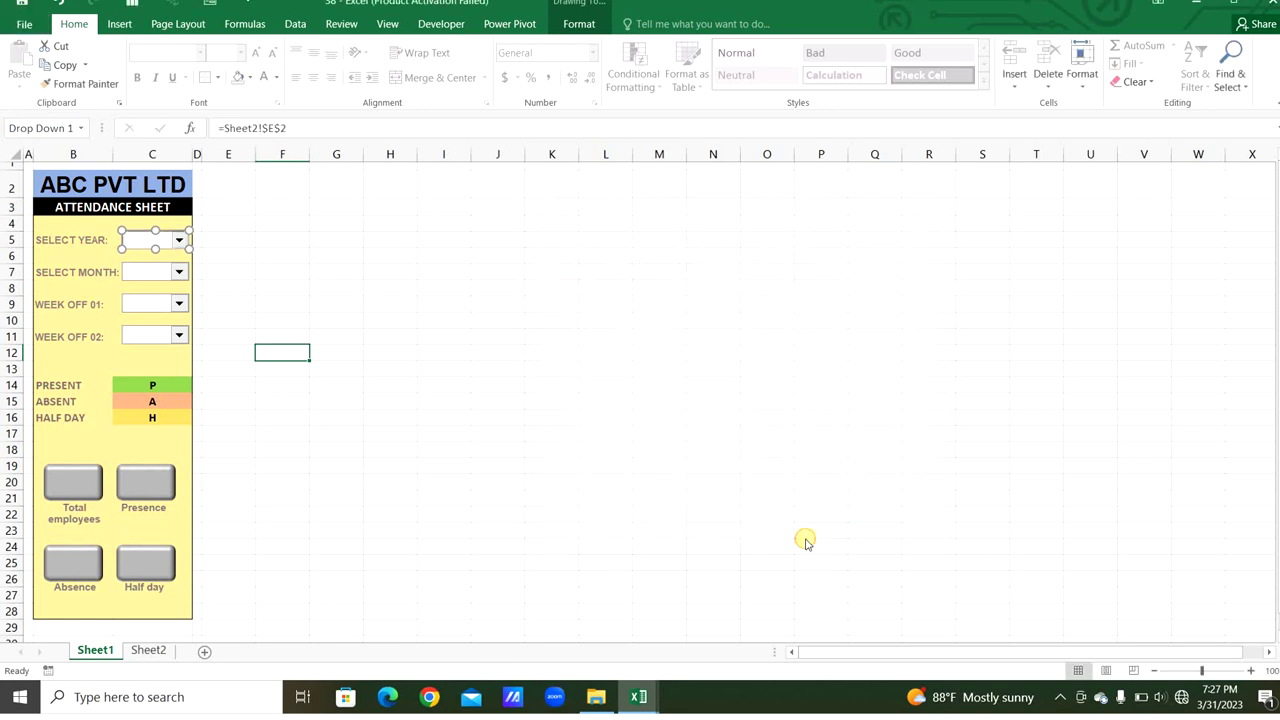
Set the input range of the SELECT MONTH drop-down to Sheet2!$B$1:$B$12
{"action": "right_click", "coordinate": [168, 272]}
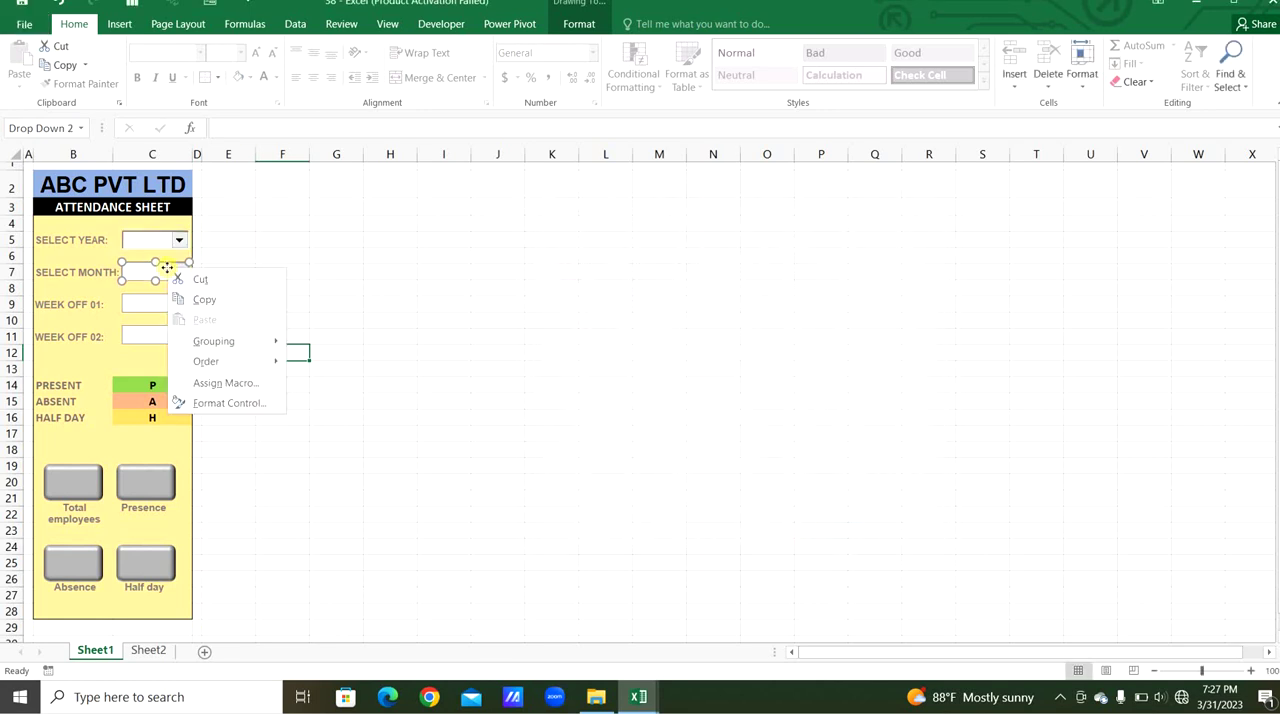
{"action": "left_click", "coordinate": [205, 403]}
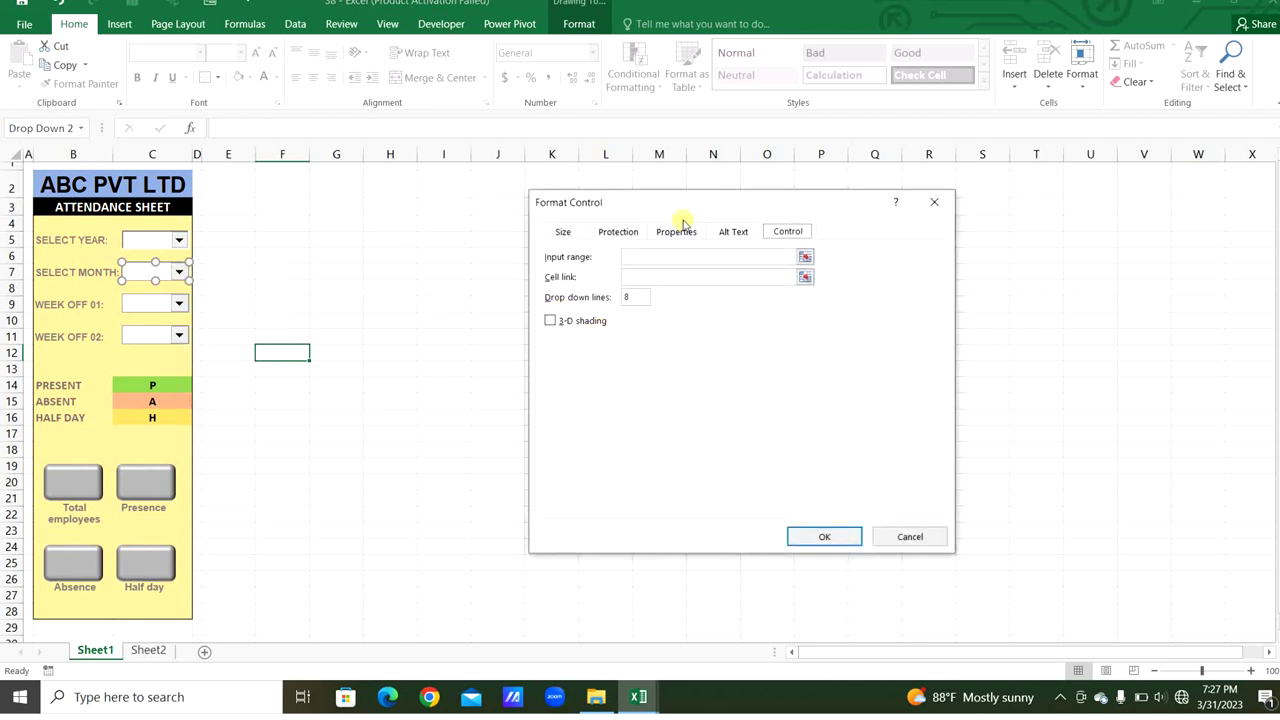
{"action": "left_click", "coordinate": [665, 256]}
{"action": "left_click", "coordinate": [148, 650]}
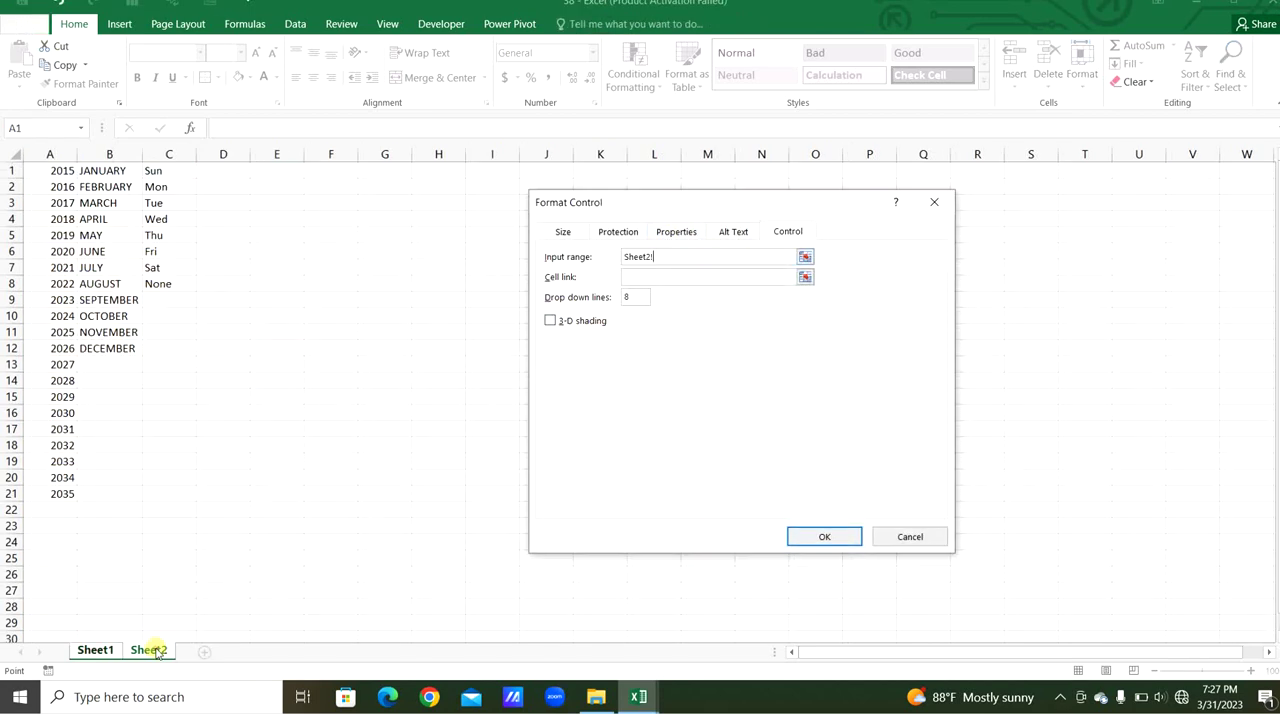
{"action": "left_click_drag", "start_coordinate": [100, 171], "coordinate": [106, 348]}
Link the month drop-down to Sheet2!$F$2, with 12 drop-down lines and 3-D shading
{"action": "left_click", "coordinate": [626, 277]}
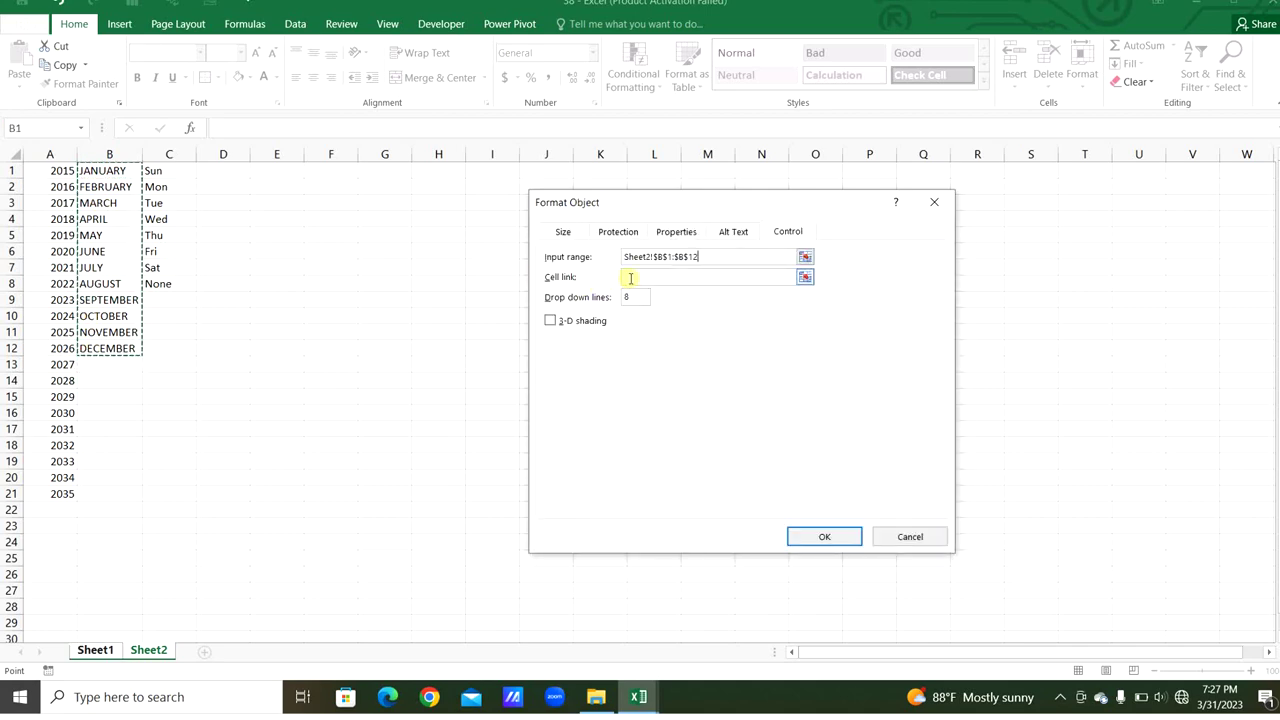
{"action": "left_click", "coordinate": [165, 651]}
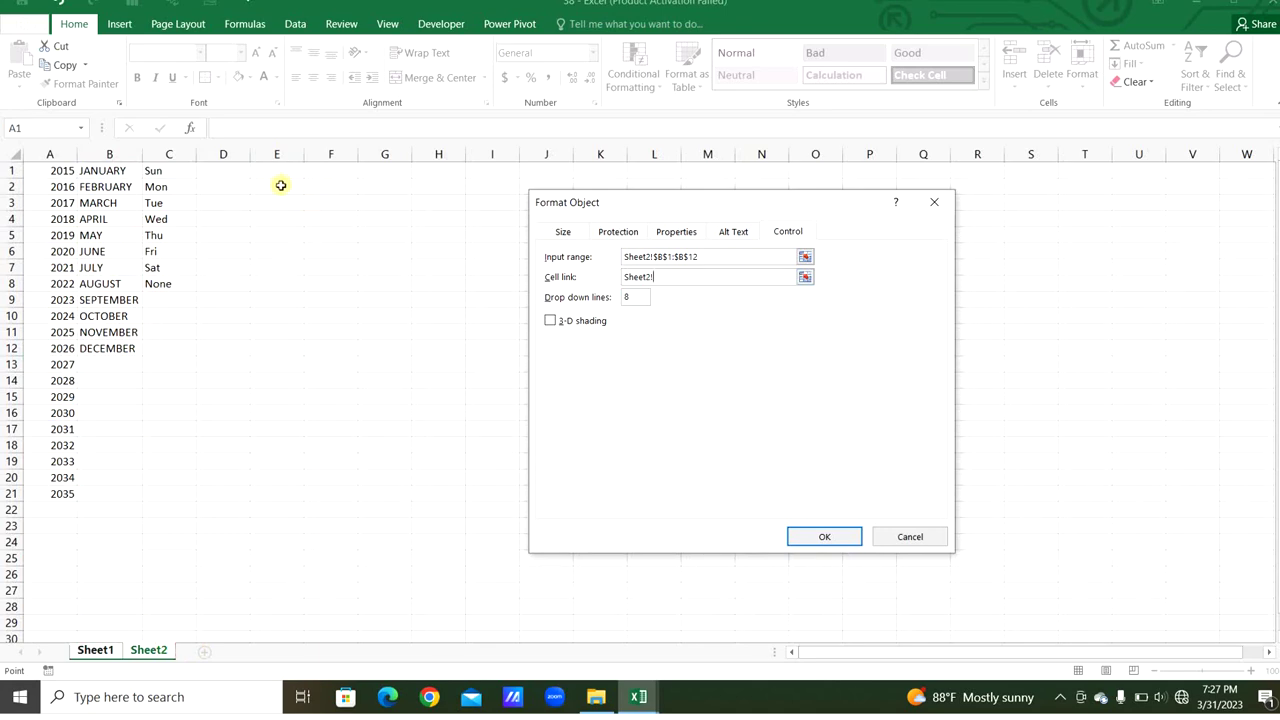
{"action": "left_click", "coordinate": [329, 186]}
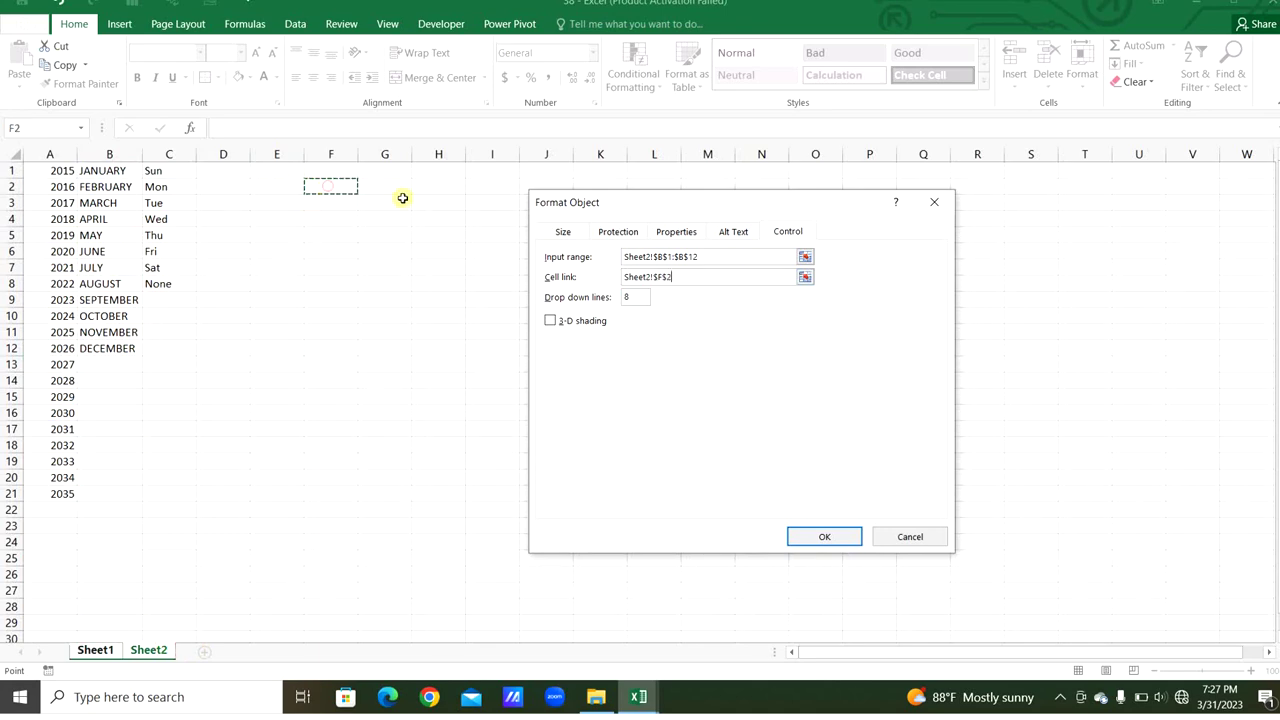
{"action": "left_click", "coordinate": [628, 298]}
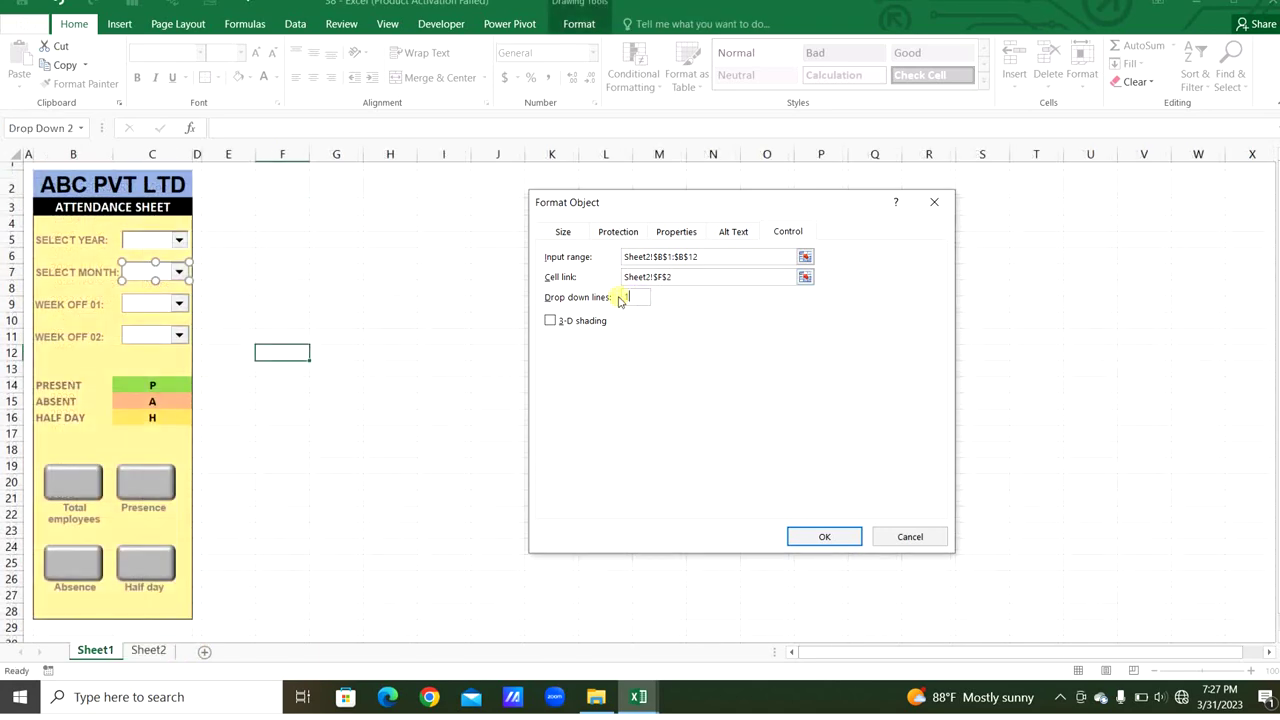
{"action": "type", "text": "12"}
{"action": "left_click", "coordinate": [826, 538]}
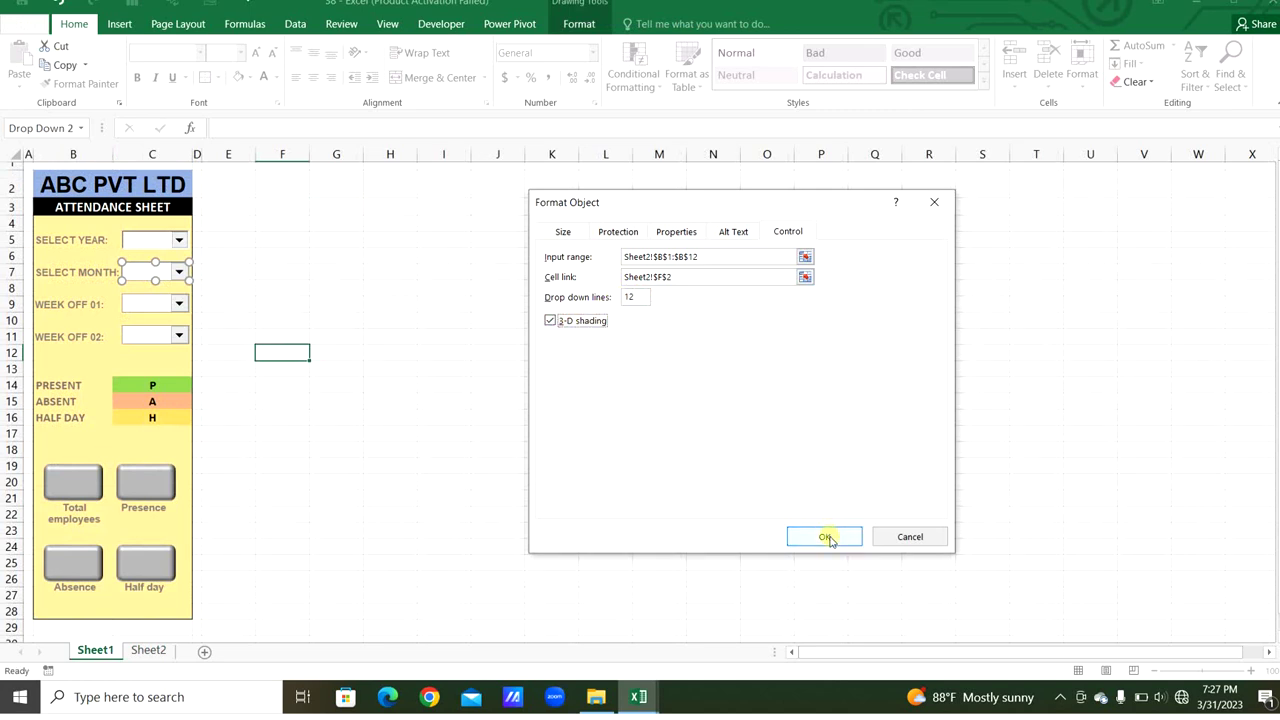
{"action": "left_click", "coordinate": [826, 538]}
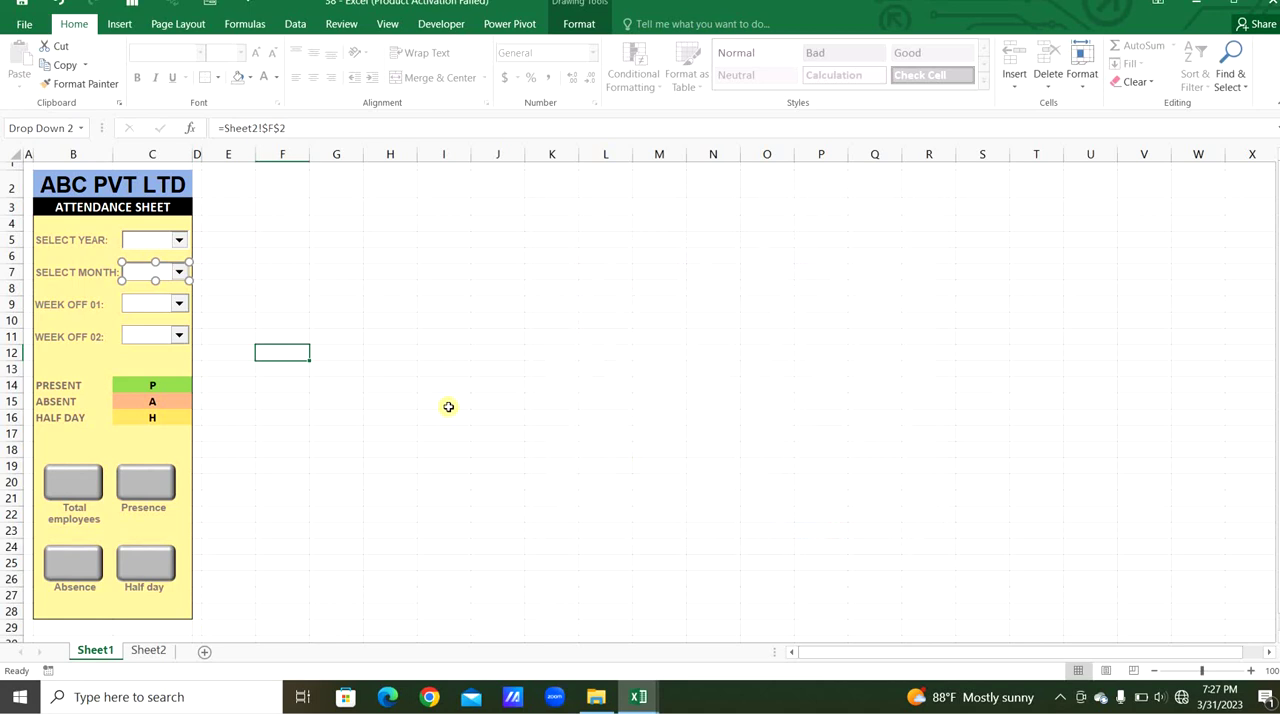
Choose 2023 in the year drop-down and FEBRUARY in the month drop-down
{"action": "left_click", "coordinate": [263, 251]}
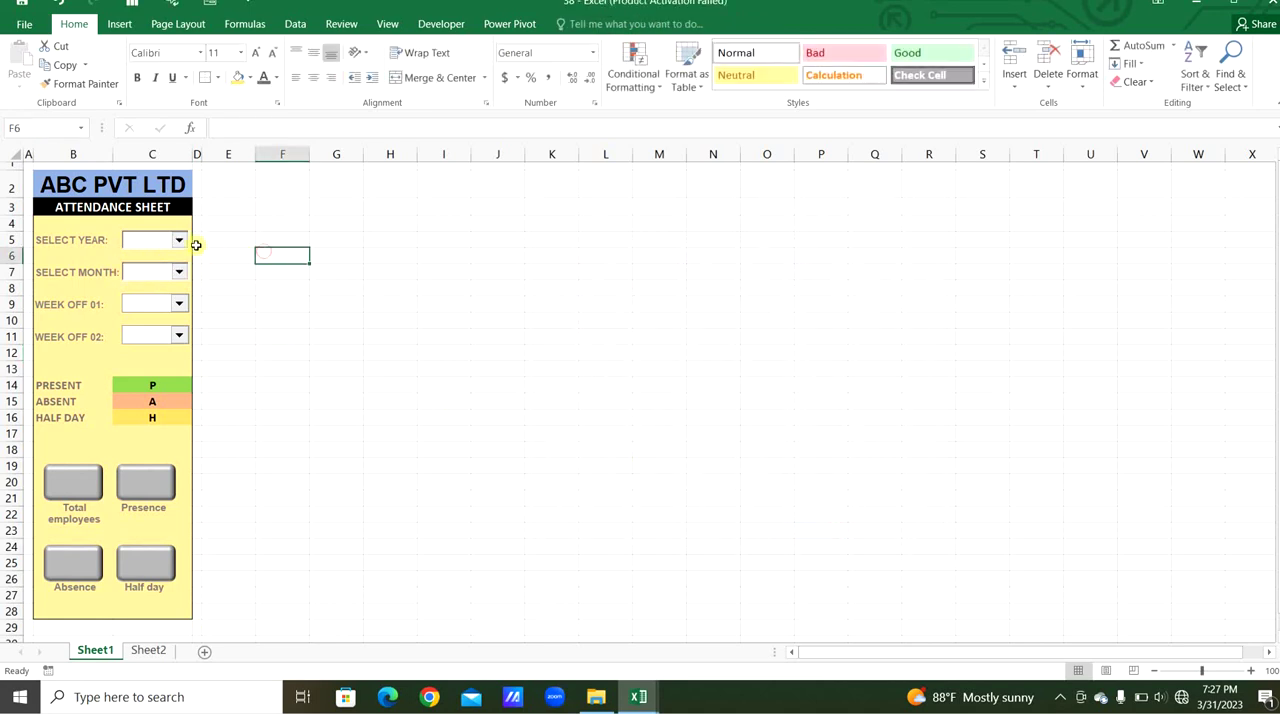
{"action": "left_click", "coordinate": [179, 241]}
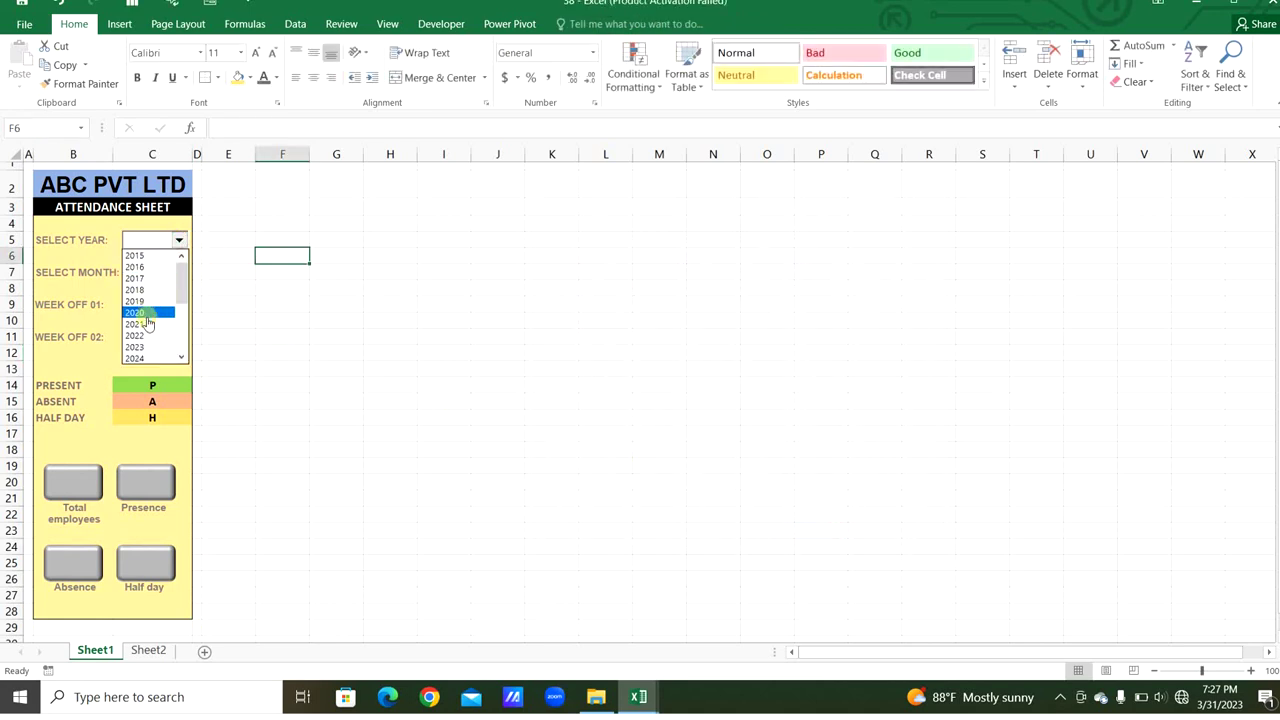
{"action": "left_click", "coordinate": [146, 348]}
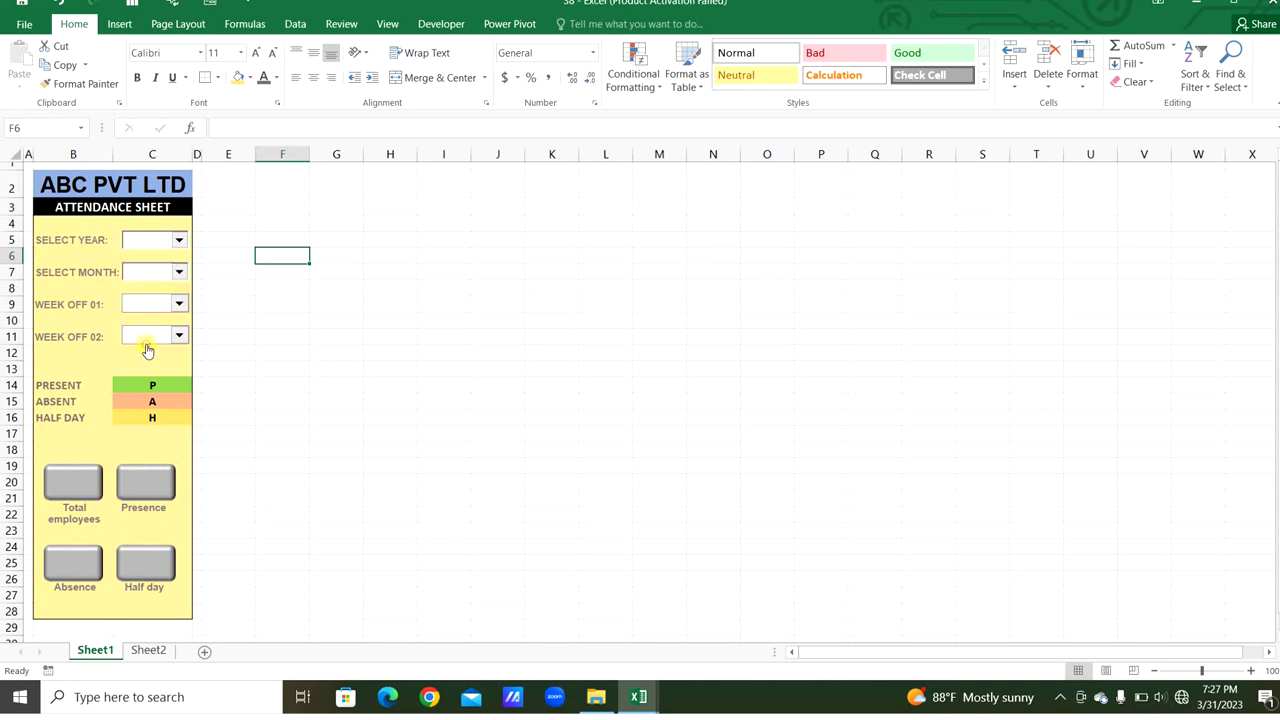
{"action": "left_click", "coordinate": [179, 272]}
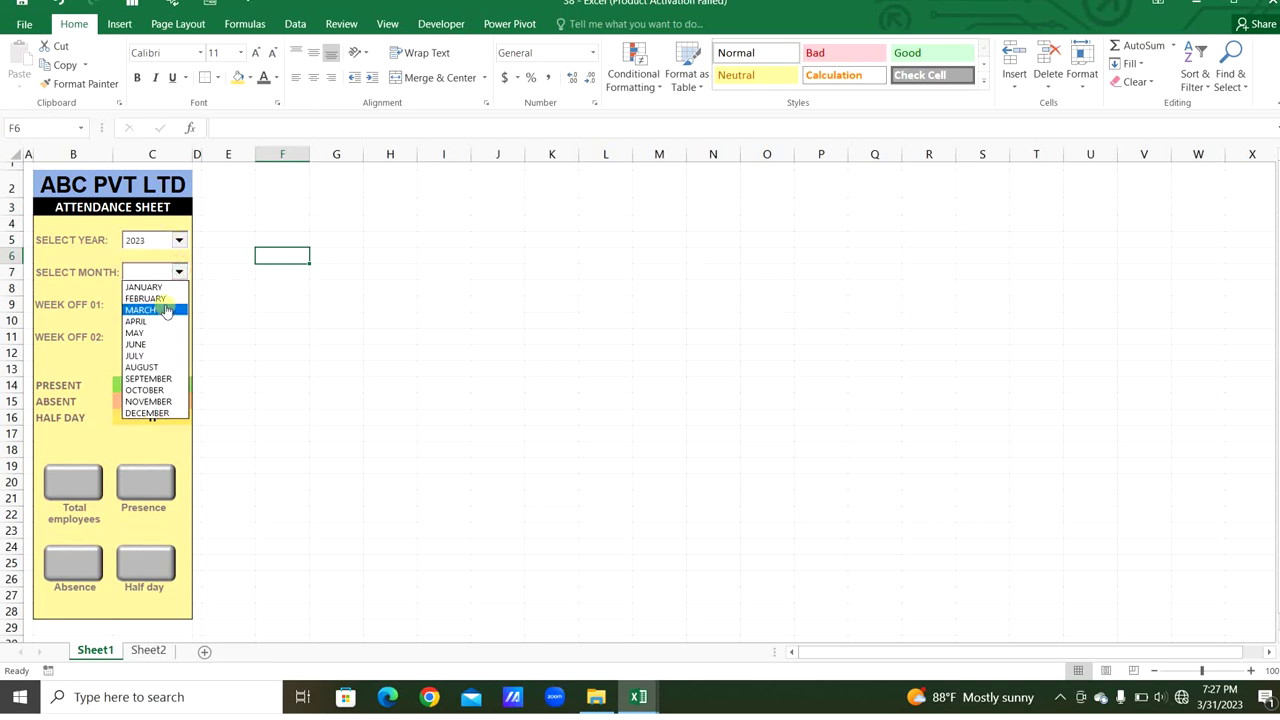
{"action": "left_click", "coordinate": [166, 308]}
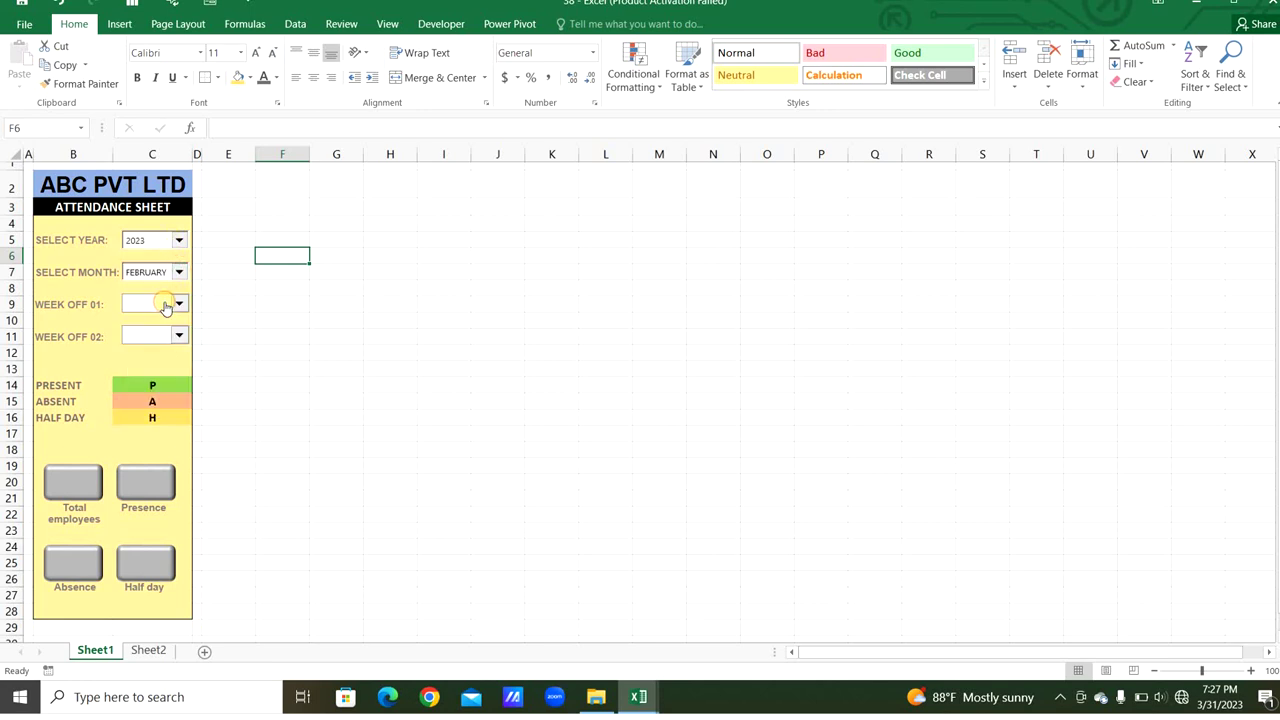
On Sheet2, enter the headers YEAR, MONTH, WEEK OFF 01 and WEEK OFF 02 in cells E1 to H1
{"action": "left_click", "coordinate": [152, 650]}
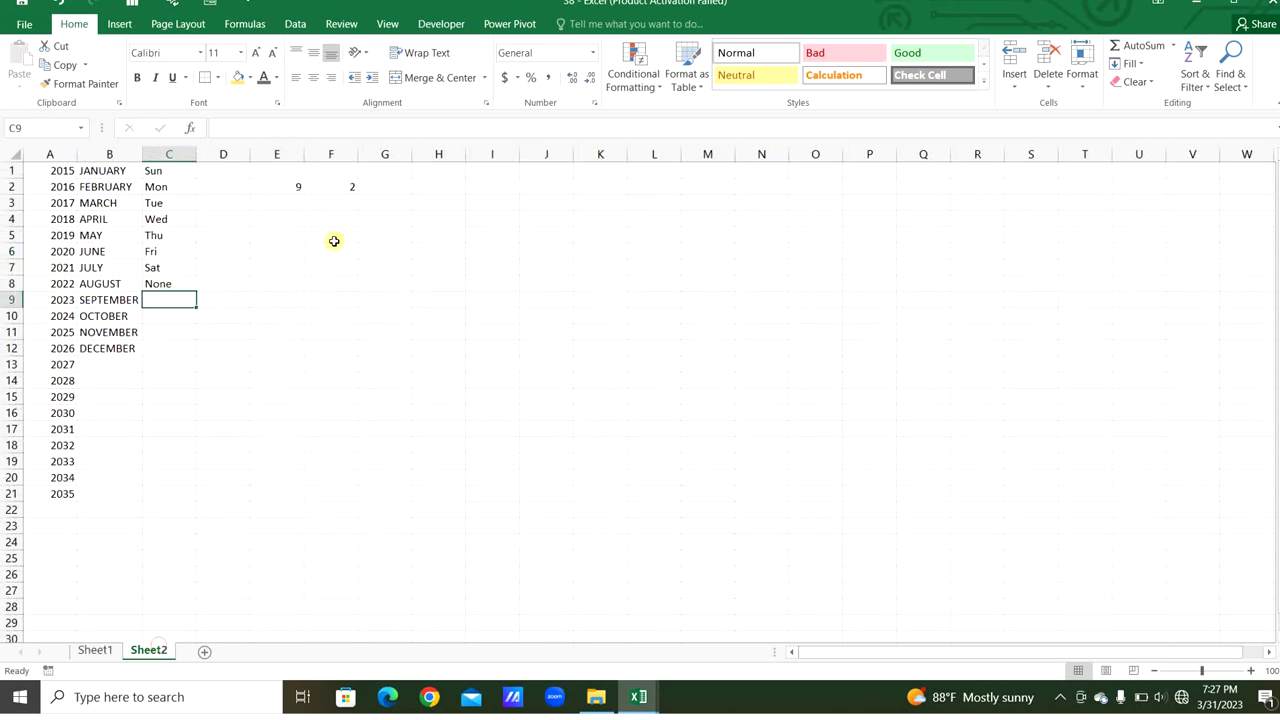
{"action": "left_click", "coordinate": [296, 174]}
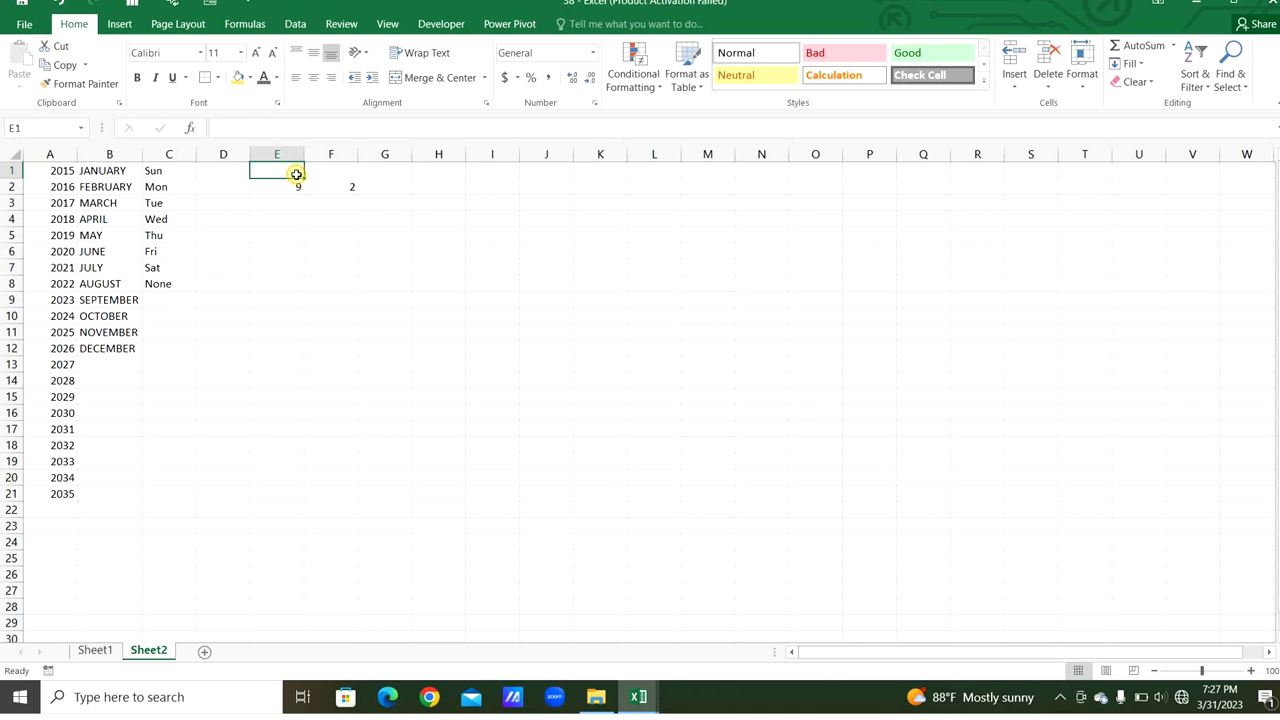
{"action": "type", "text": "yEAR"}
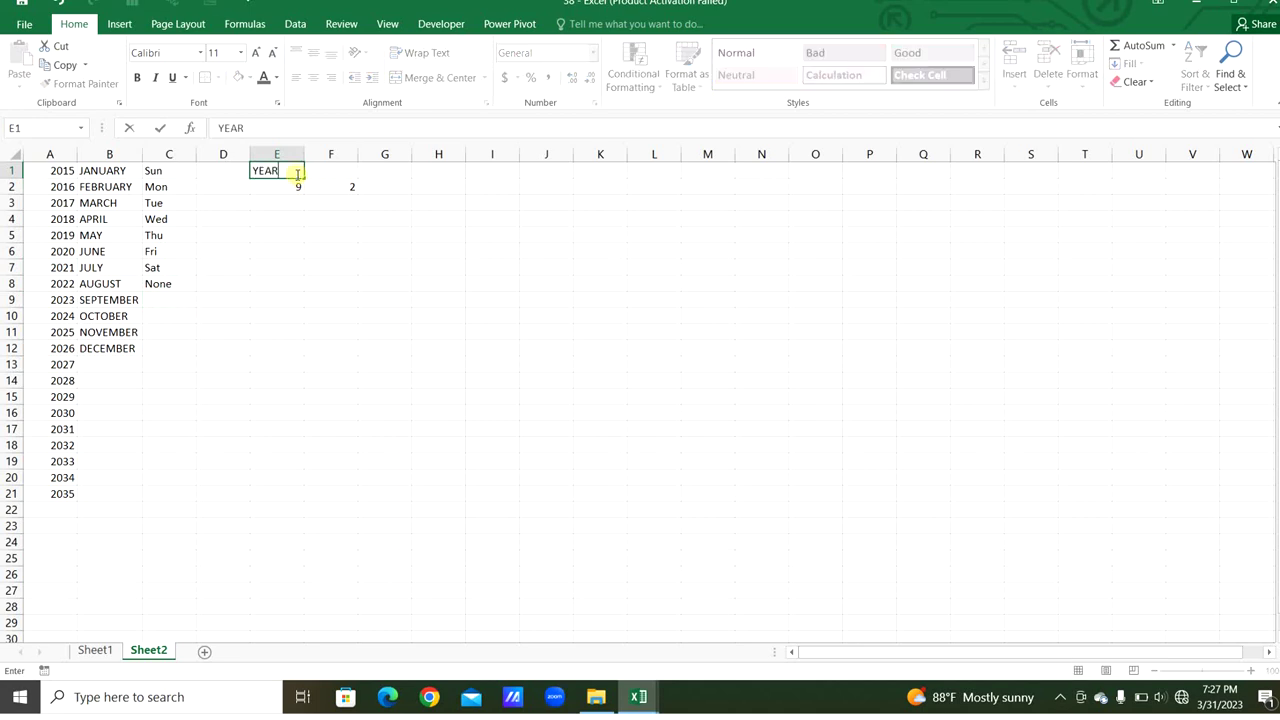
{"action": "key", "text": "Tab"}
{"action": "type", "text": "MONTH"}
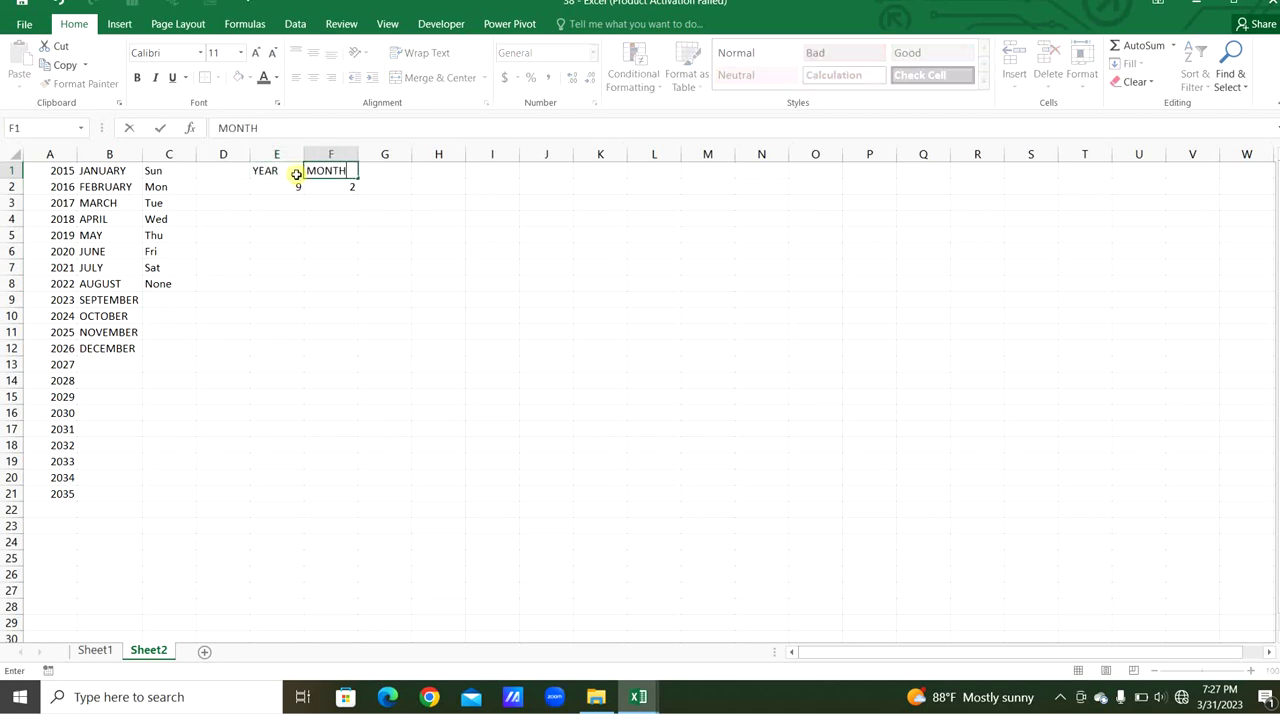
{"action": "key", "text": "Tab"}
{"action": "type", "text": "WEE"}
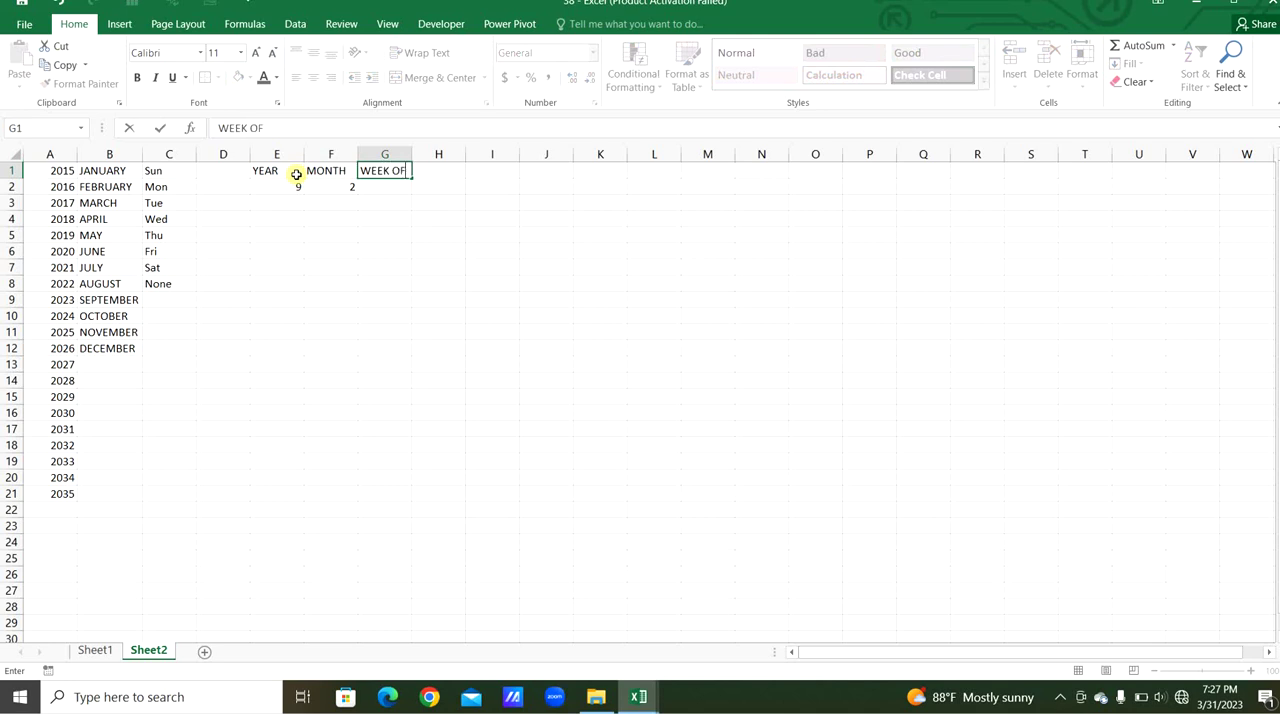
{"action": "key", "text": "Tab"}
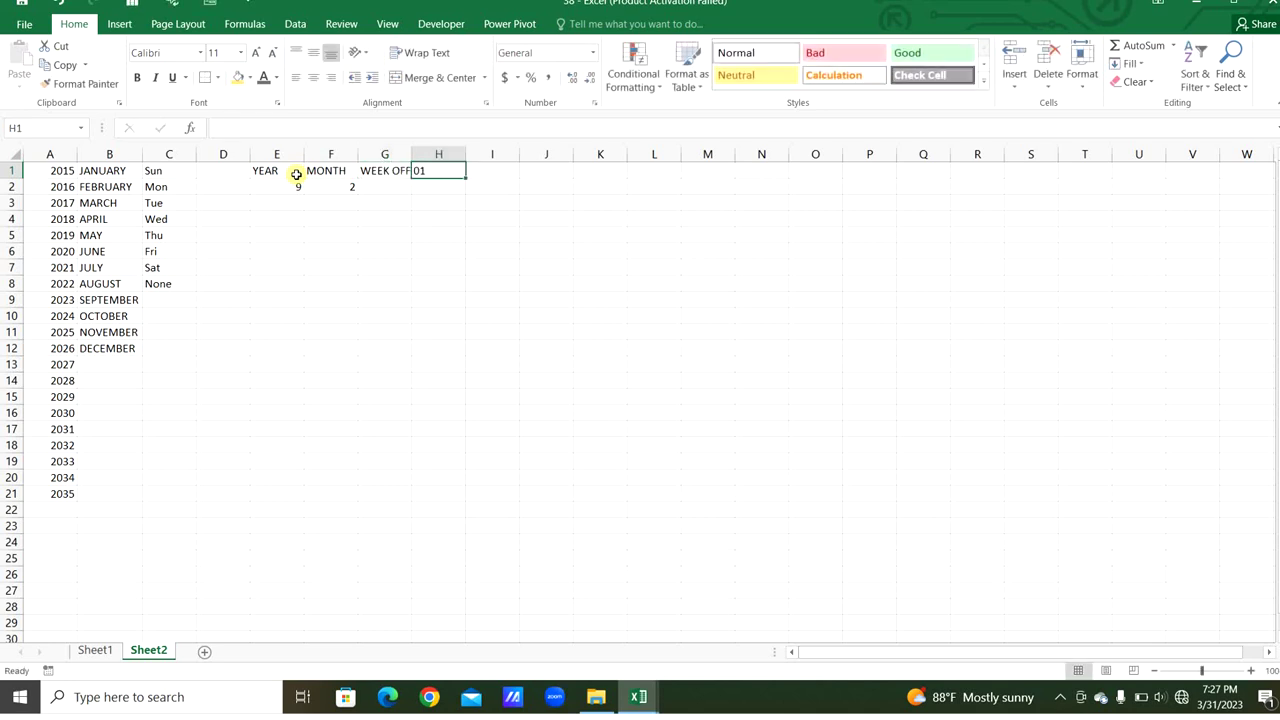
{"action": "type", "text": "WEEK OFF 02"}
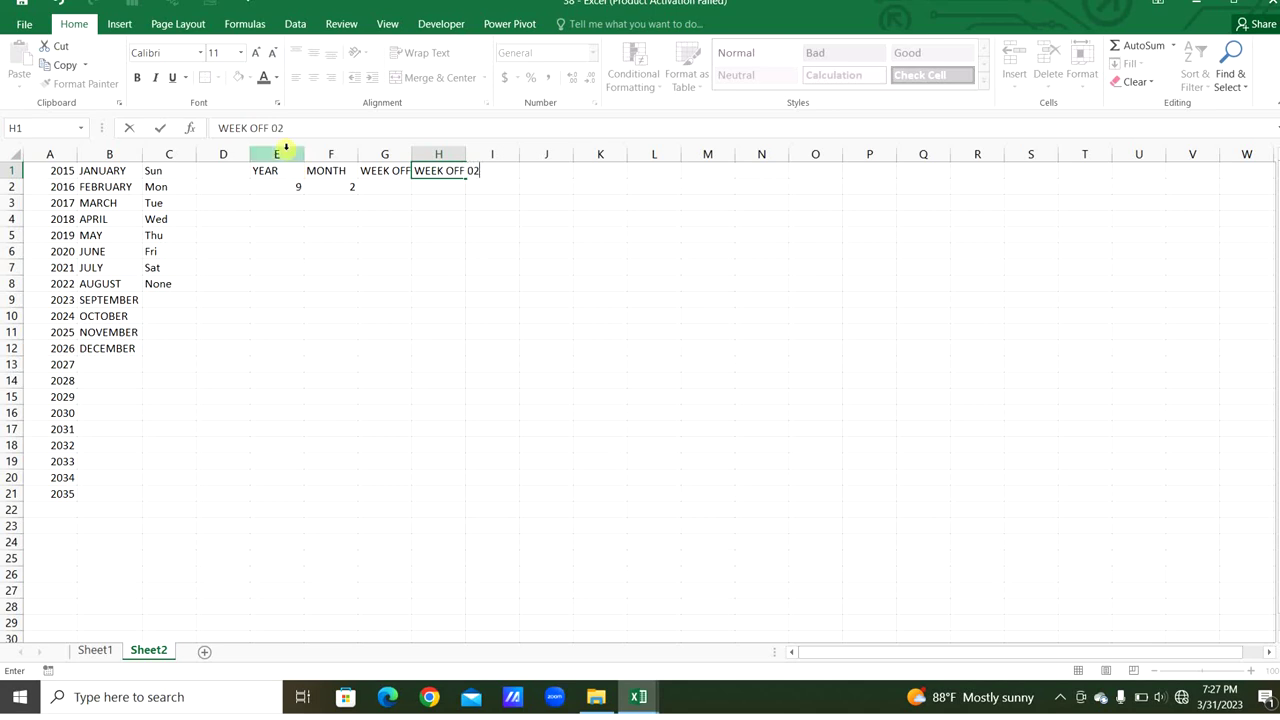
{"action": "key", "text": "Return"}
Set the input range of the WEEK OFF 01 drop-down on Sheet1 to Sheet2!$C$1:$C$8
{"action": "key", "text": "ctrl+Page_Up"}
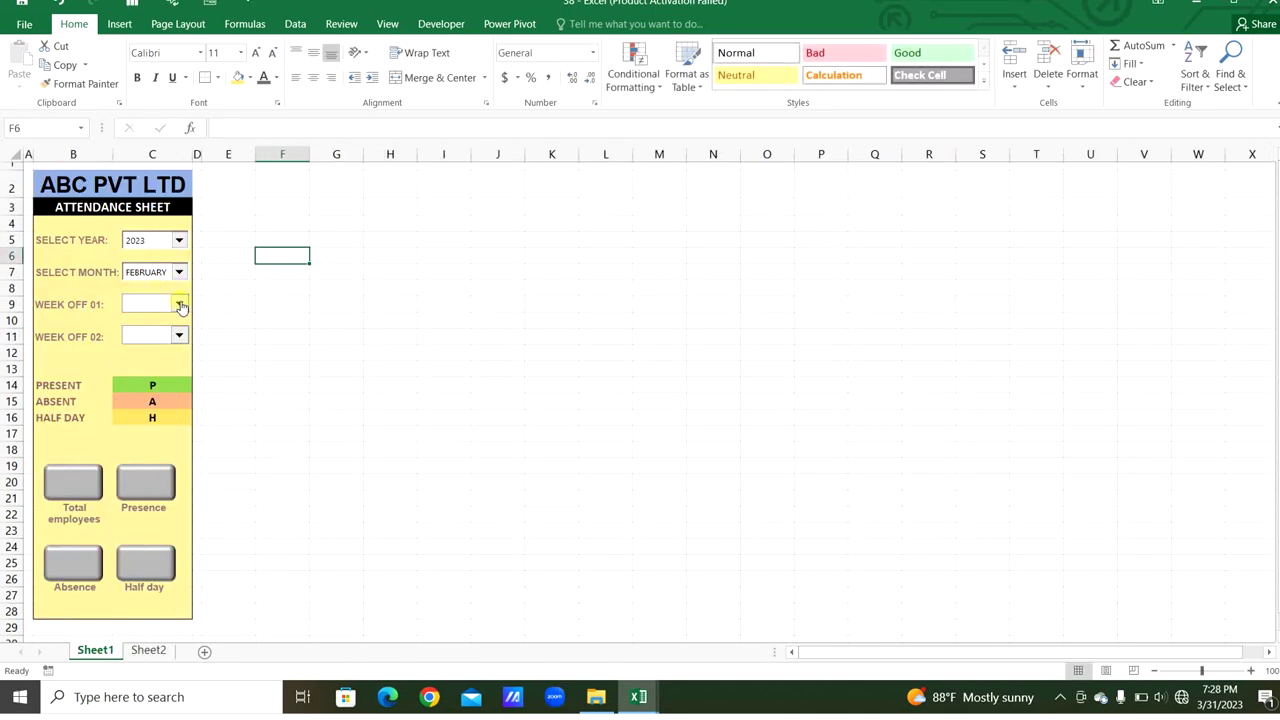
{"action": "right_click", "coordinate": [181, 307]}
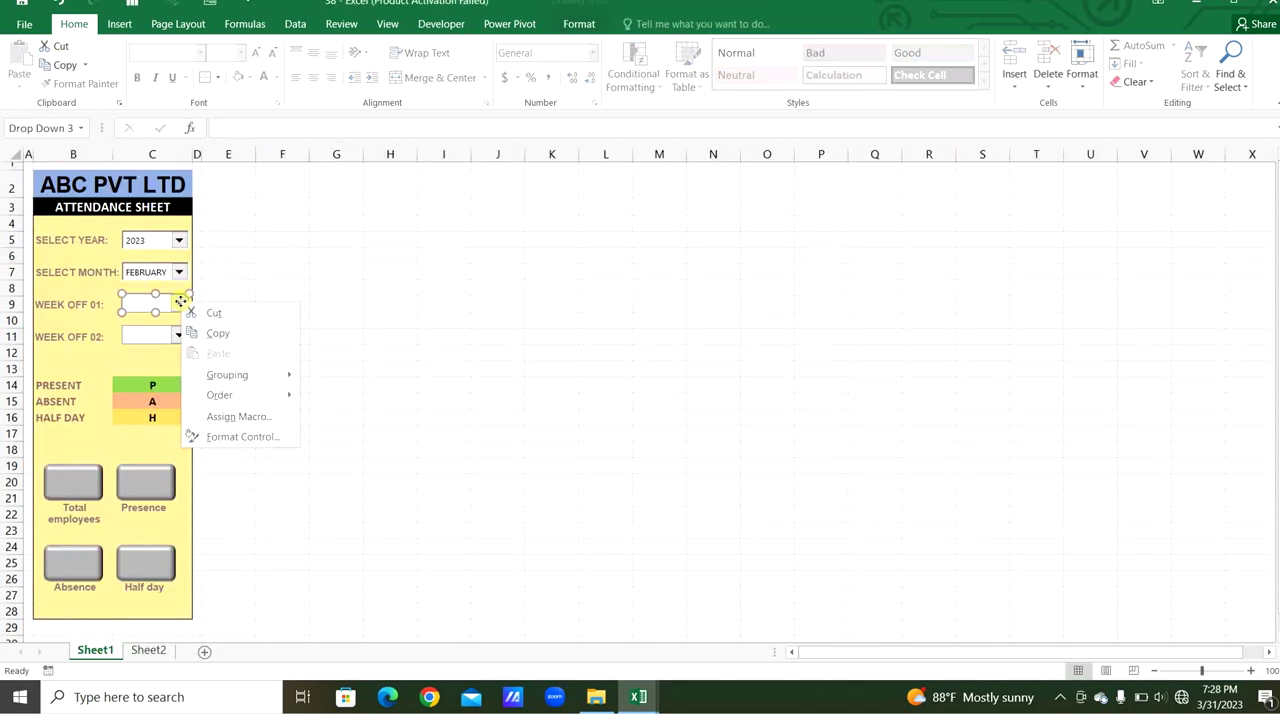
{"action": "left_click", "coordinate": [206, 437]}
{"action": "left_click", "coordinate": [643, 257]}
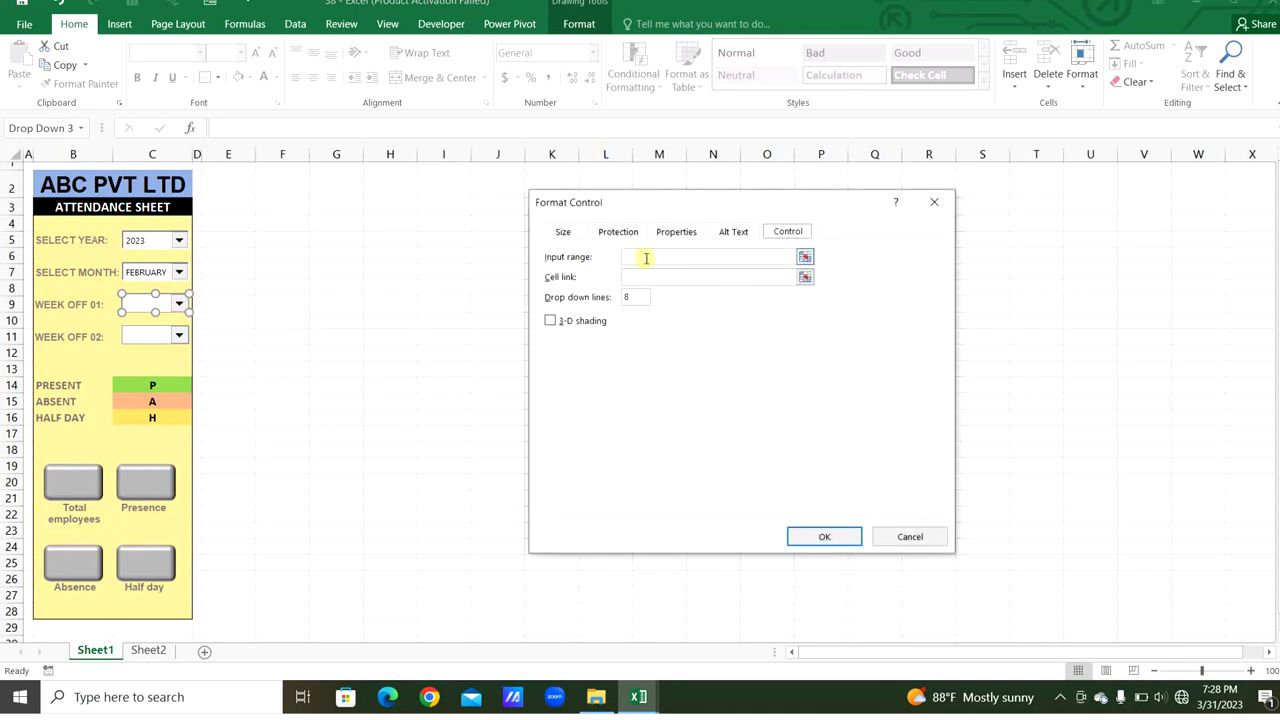
{"action": "left_click", "coordinate": [149, 651]}
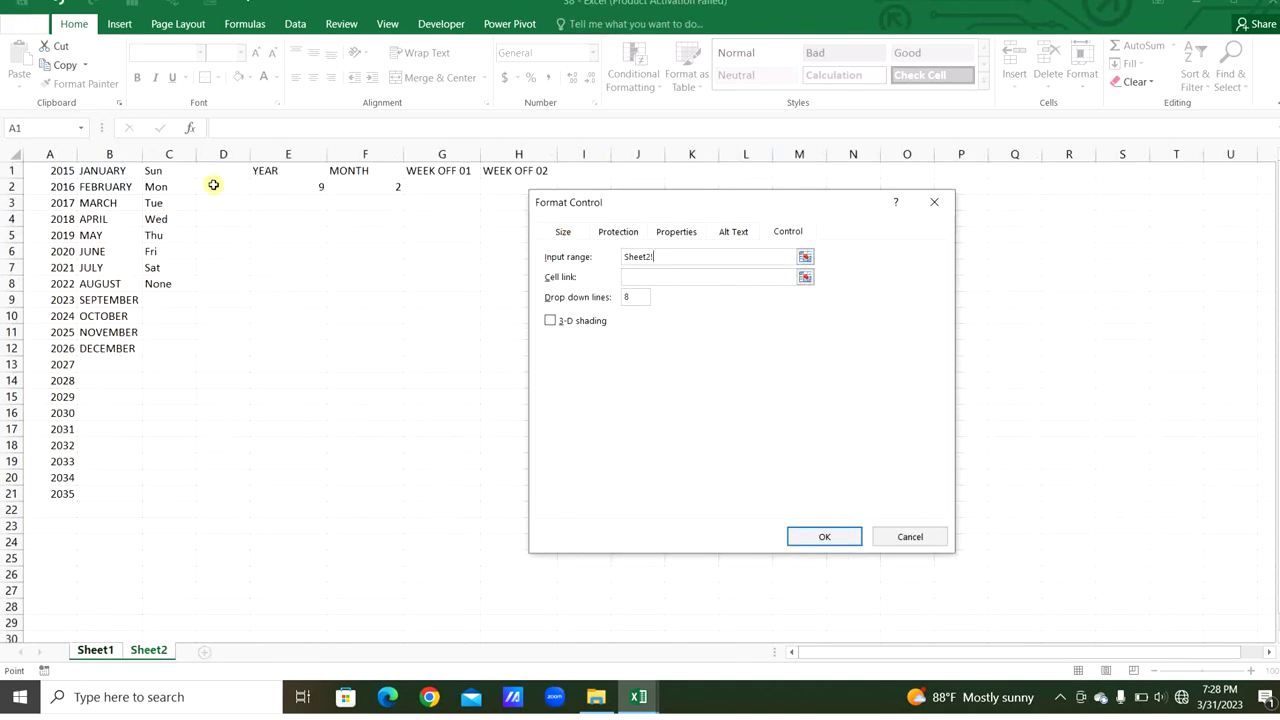
{"action": "left_click", "coordinate": [170, 172]}
{"action": "left_click_drag", "start_coordinate": [172, 218], "coordinate": [177, 286]}
Link the WEEK OFF 01 drop-down to Sheet2!$G$2 and turn on 3-D shading
{"action": "left_click", "coordinate": [640, 277]}
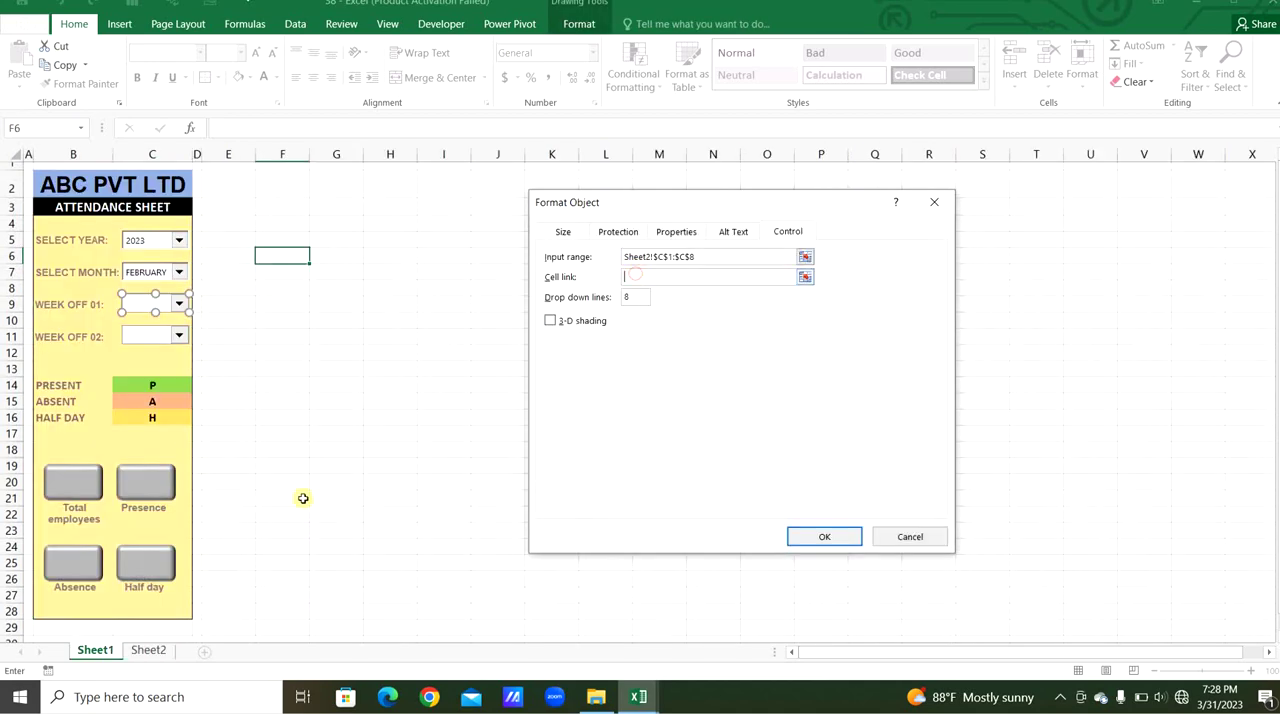
{"action": "left_click", "coordinate": [149, 651]}
{"action": "left_click", "coordinate": [465, 183]}
{"action": "left_click", "coordinate": [630, 297]}
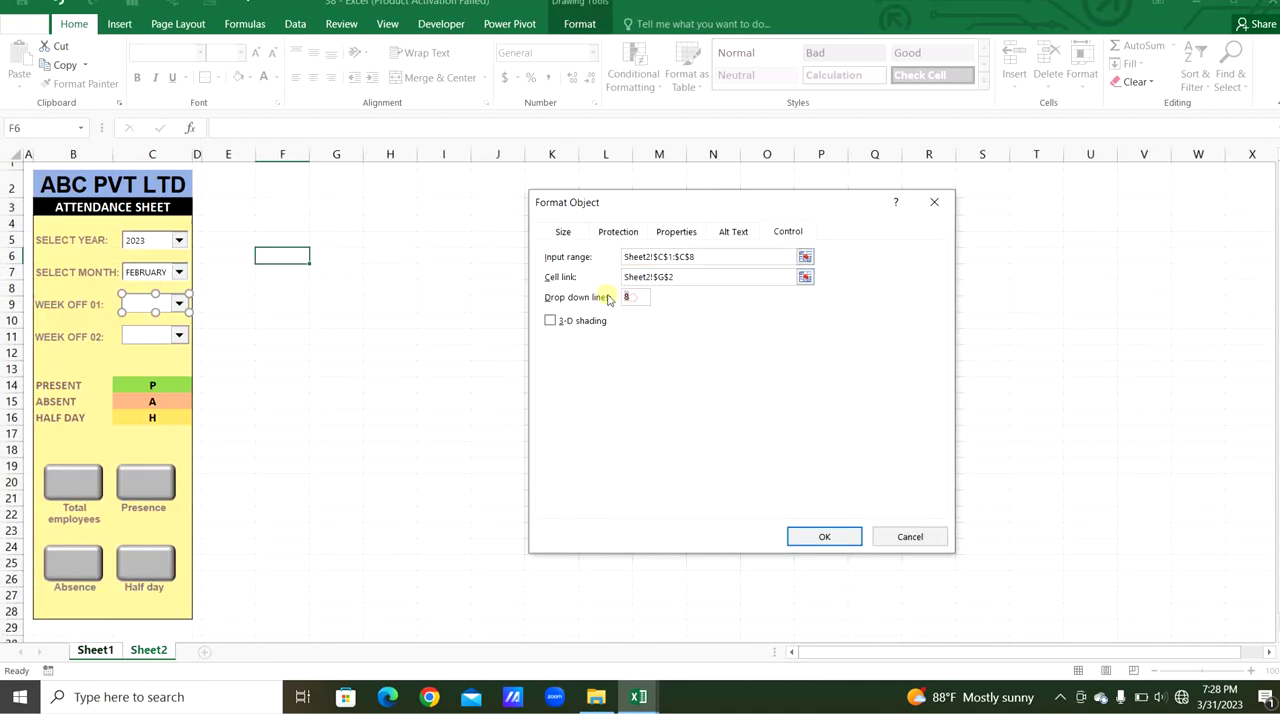
{"action": "left_click", "coordinate": [578, 320]}
{"action": "left_click", "coordinate": [806, 535]}
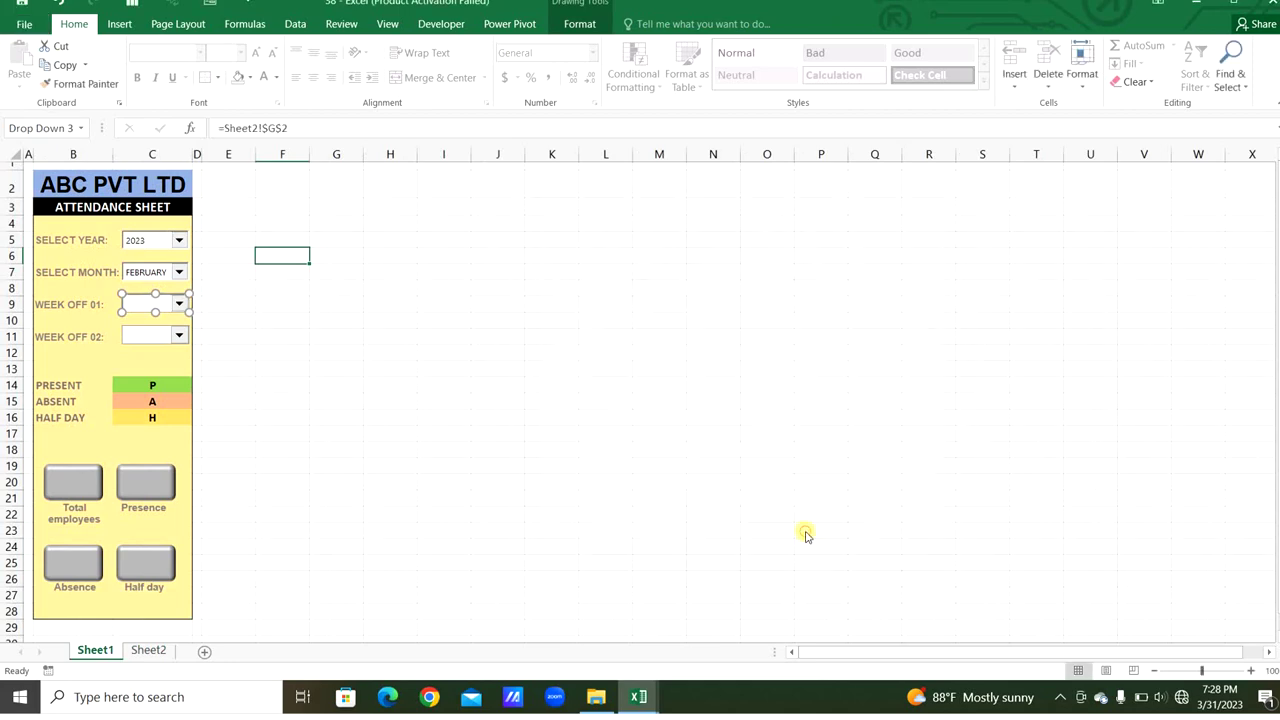
Set the input range of the WEEK OFF 02 drop-down to Sheet2!$C$1:$C$8
{"action": "right_click", "coordinate": [174, 338]}
{"action": "left_click", "coordinate": [220, 472]}
{"action": "left_click", "coordinate": [637, 256]}
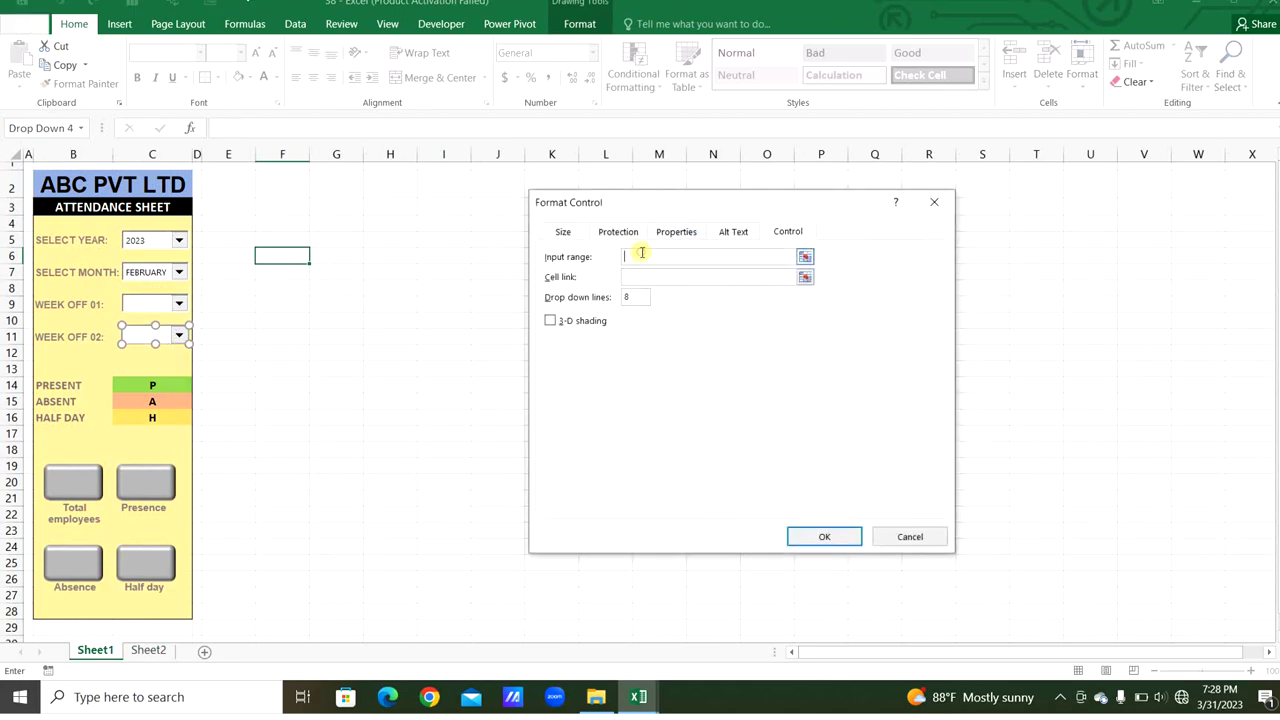
{"action": "left_click", "coordinate": [160, 650]}
{"action": "left_click_drag", "start_coordinate": [153, 171], "coordinate": [160, 284]}
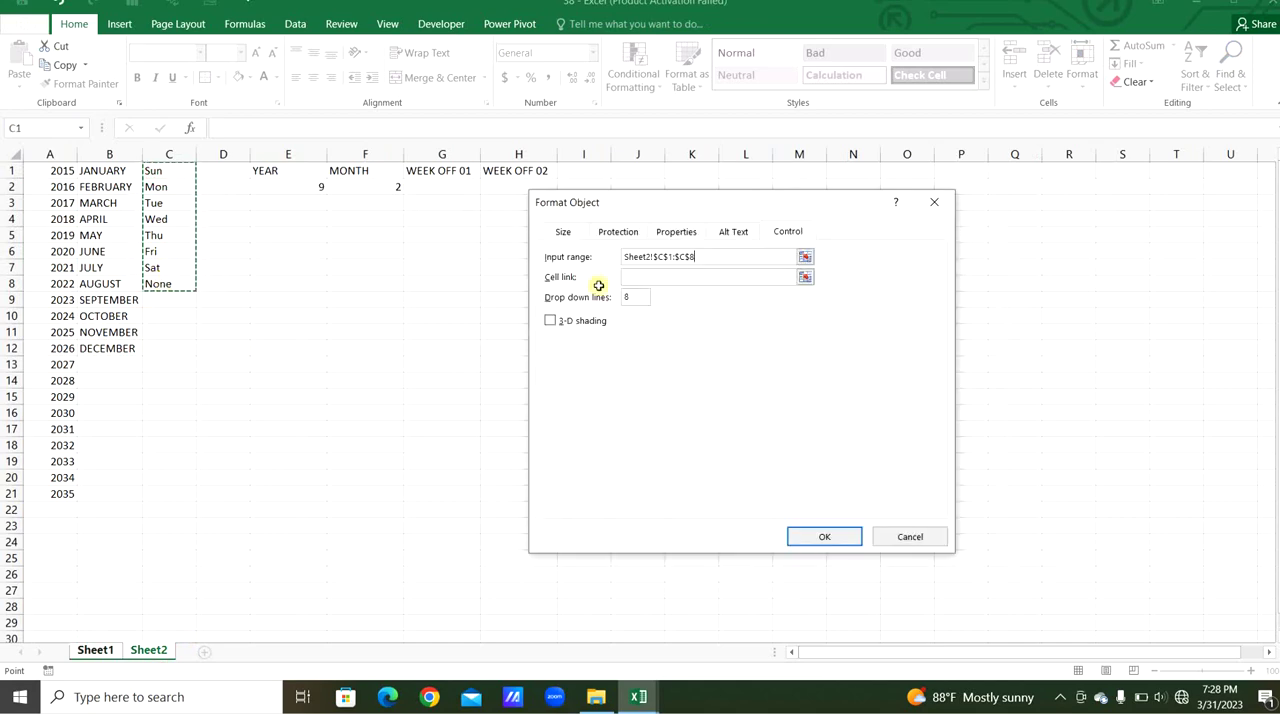
Link the WEEK OFF 02 drop-down to Sheet2!$H$2 and turn on 3-D shading
{"action": "left_click", "coordinate": [634, 277]}
{"action": "type", "text": "Sheet2!"}
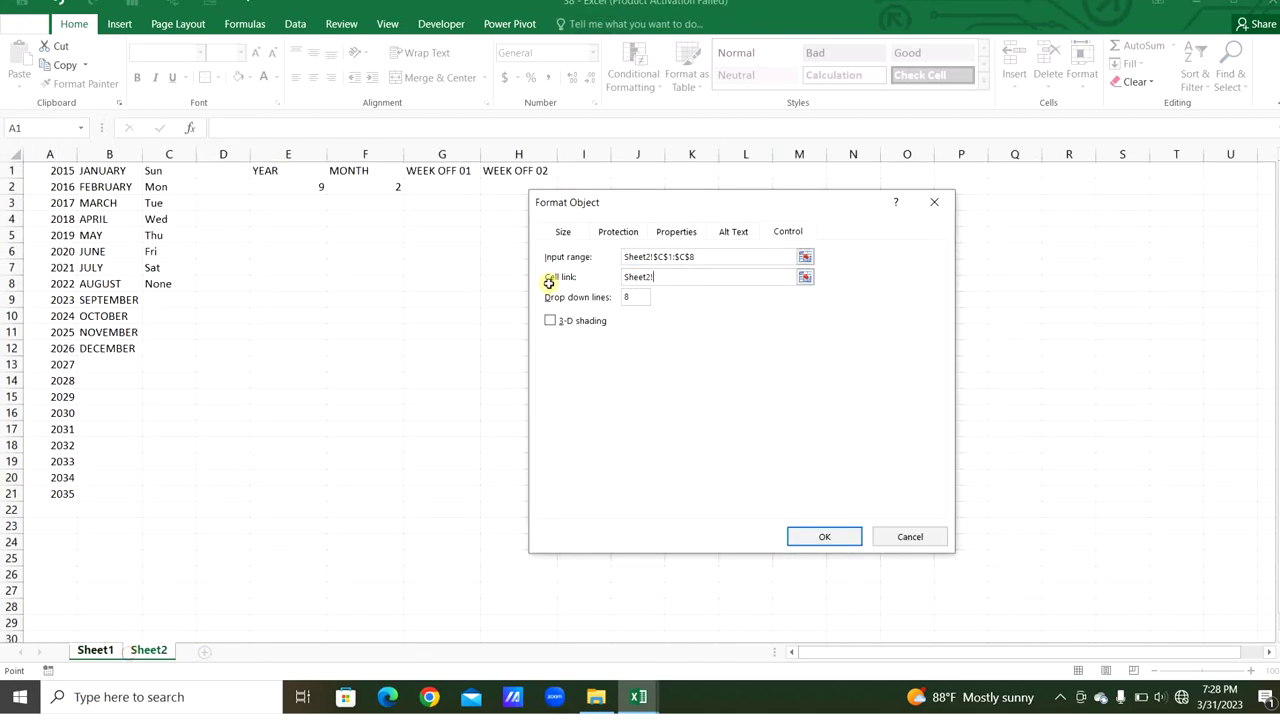
{"action": "left_click", "coordinate": [500, 187]}
{"action": "left_click", "coordinate": [550, 320]}
{"action": "left_click", "coordinate": [805, 536]}
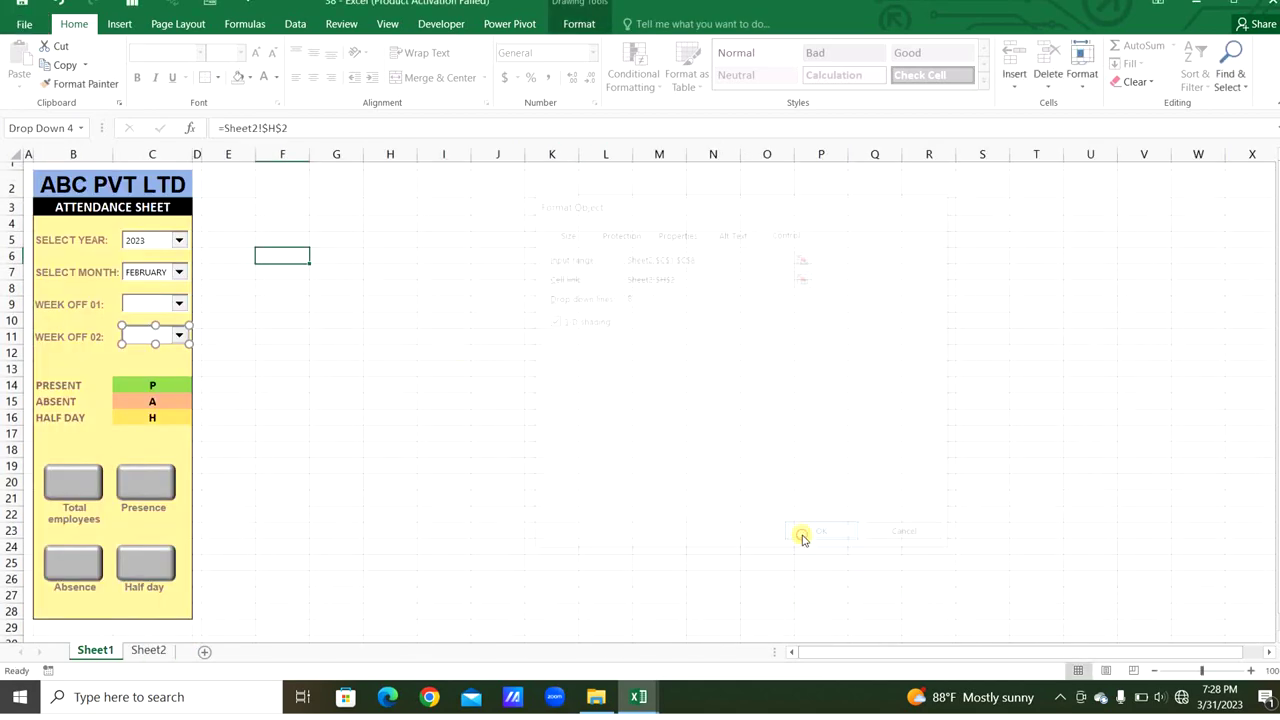
{"action": "left_click", "coordinate": [514, 545]}
Choose Sat in the WEEK OFF 01 drop-down and Sun in the WEEK OFF 02 drop-down
{"action": "left_click", "coordinate": [180, 304]}
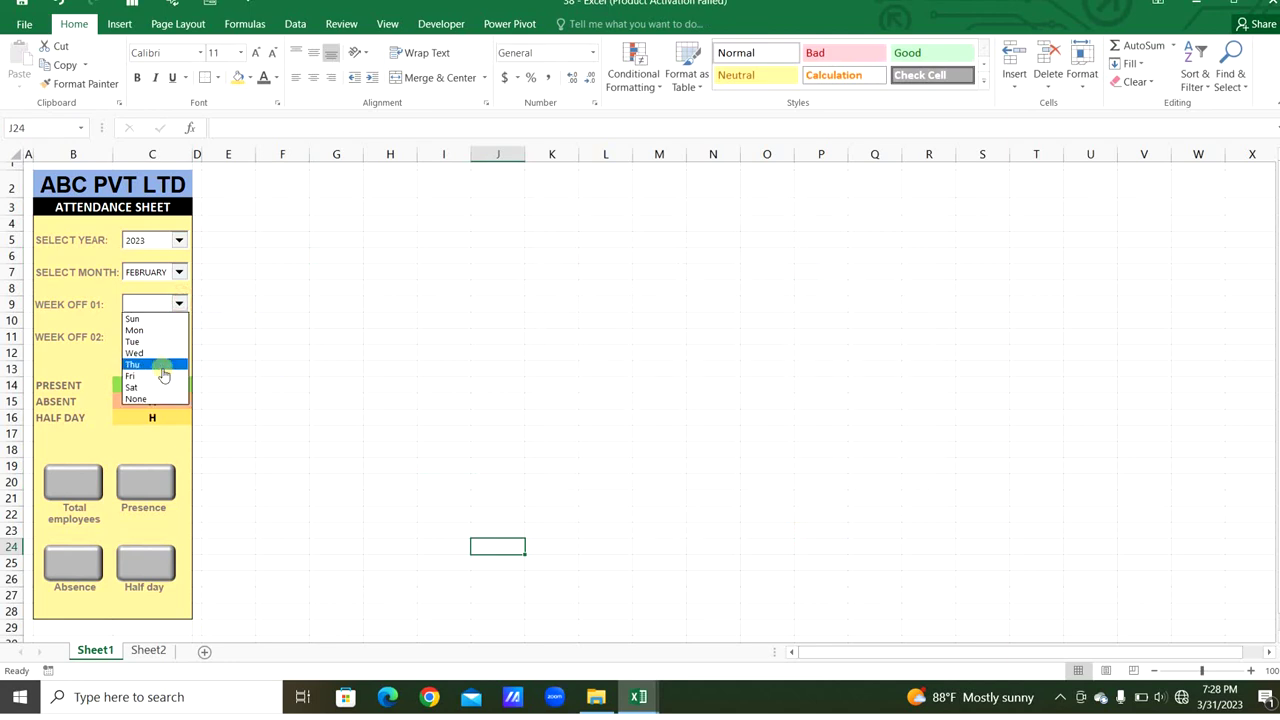
{"action": "left_click", "coordinate": [164, 387]}
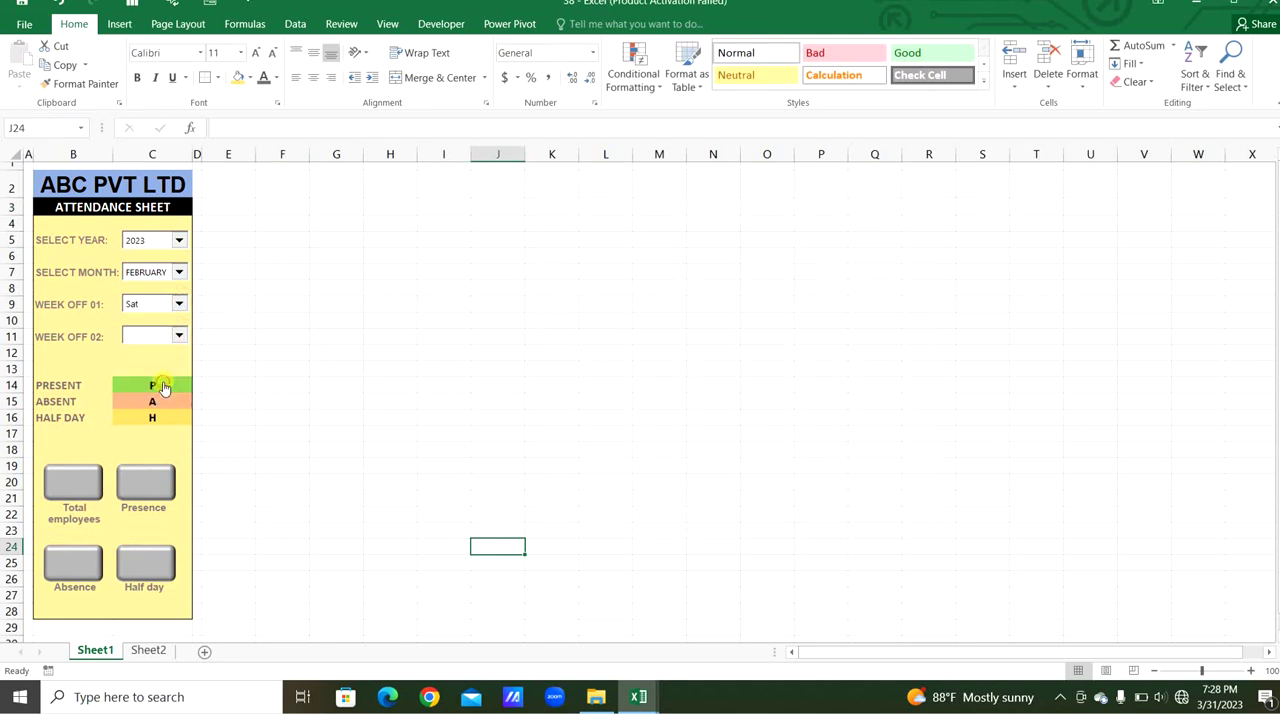
{"action": "left_click", "coordinate": [180, 340]}
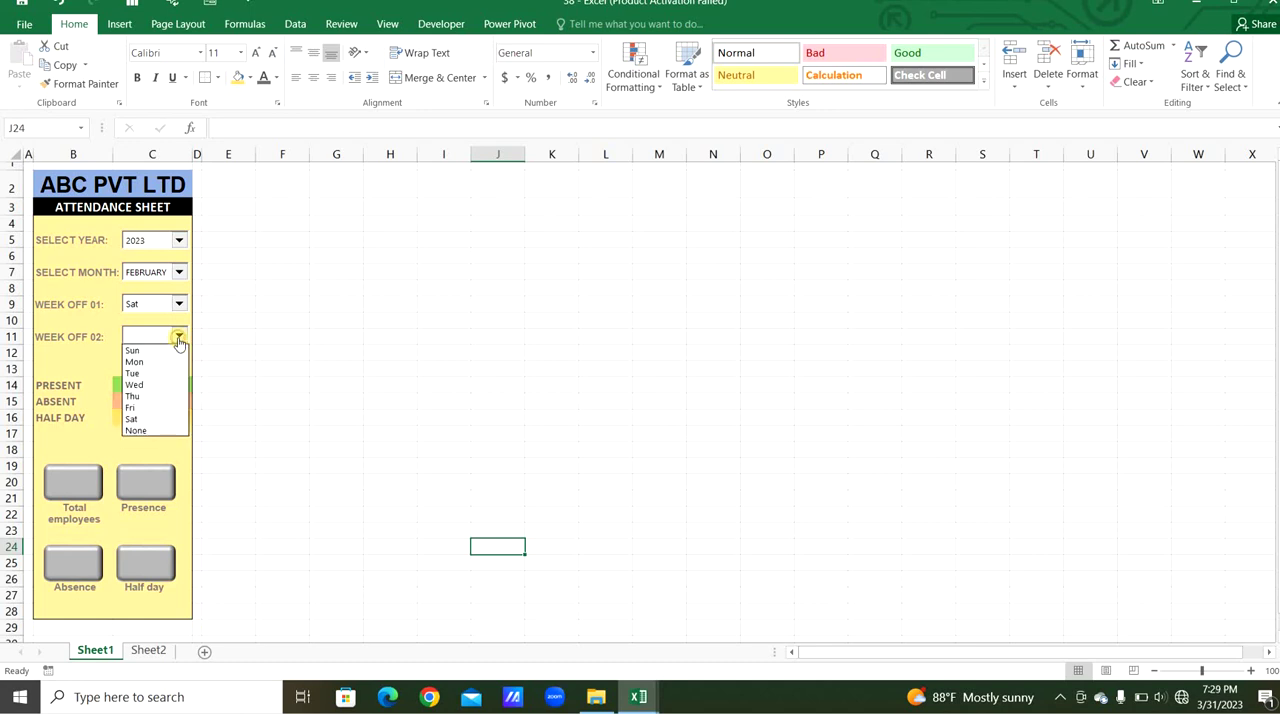
{"action": "left_click", "coordinate": [171, 352]}
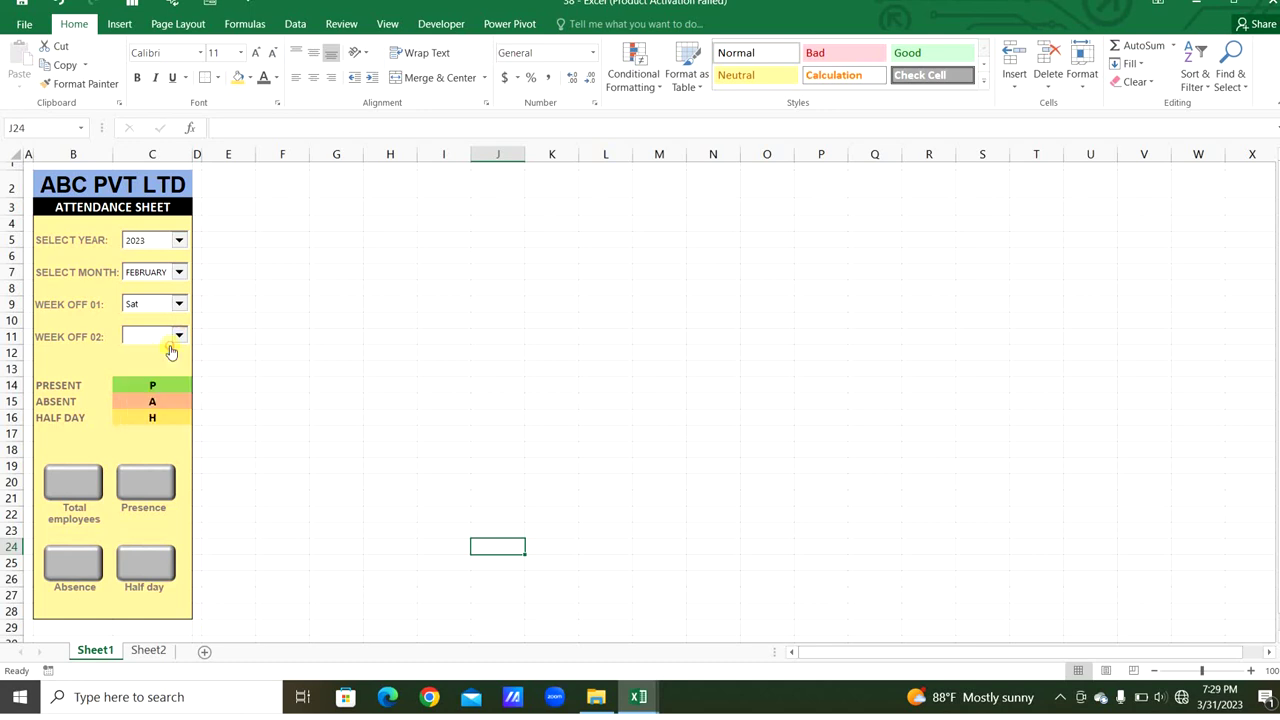
{"action": "left_click", "coordinate": [311, 357]}
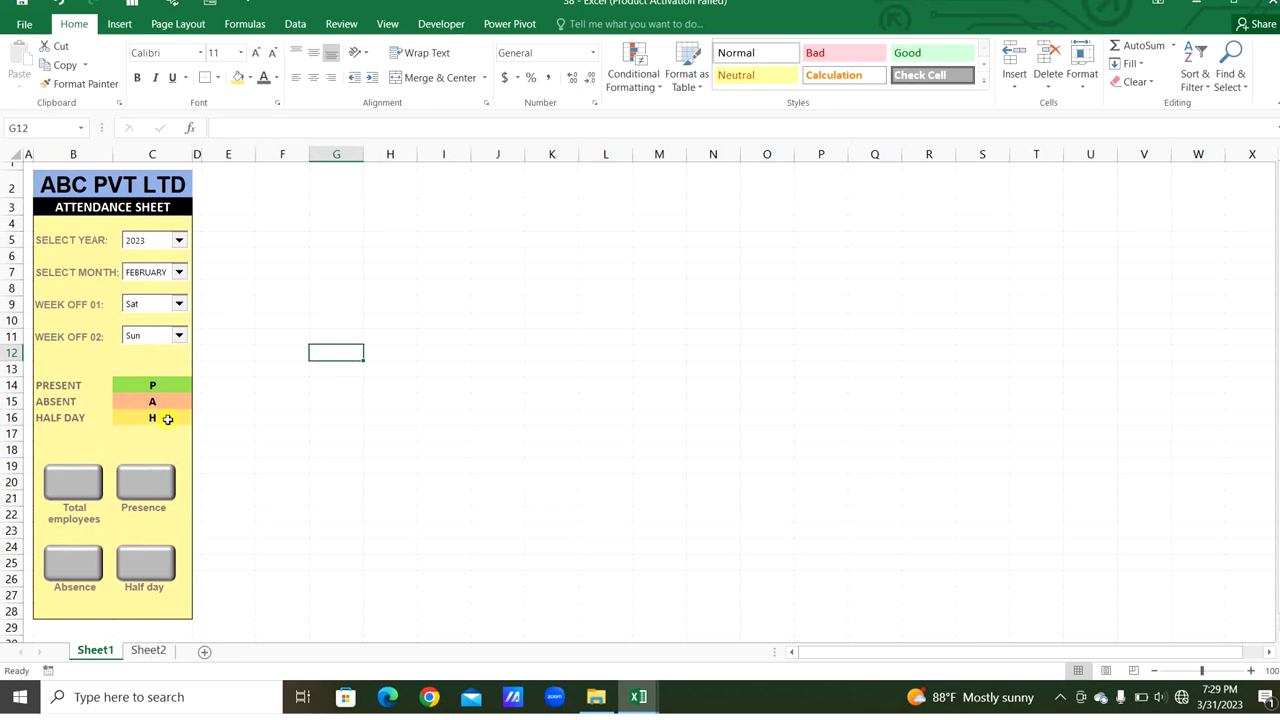
On Sheet2, enter =INDEX($A:$A,E2) in cell E3 to return the selected year
{"action": "left_click", "coordinate": [145, 651]}
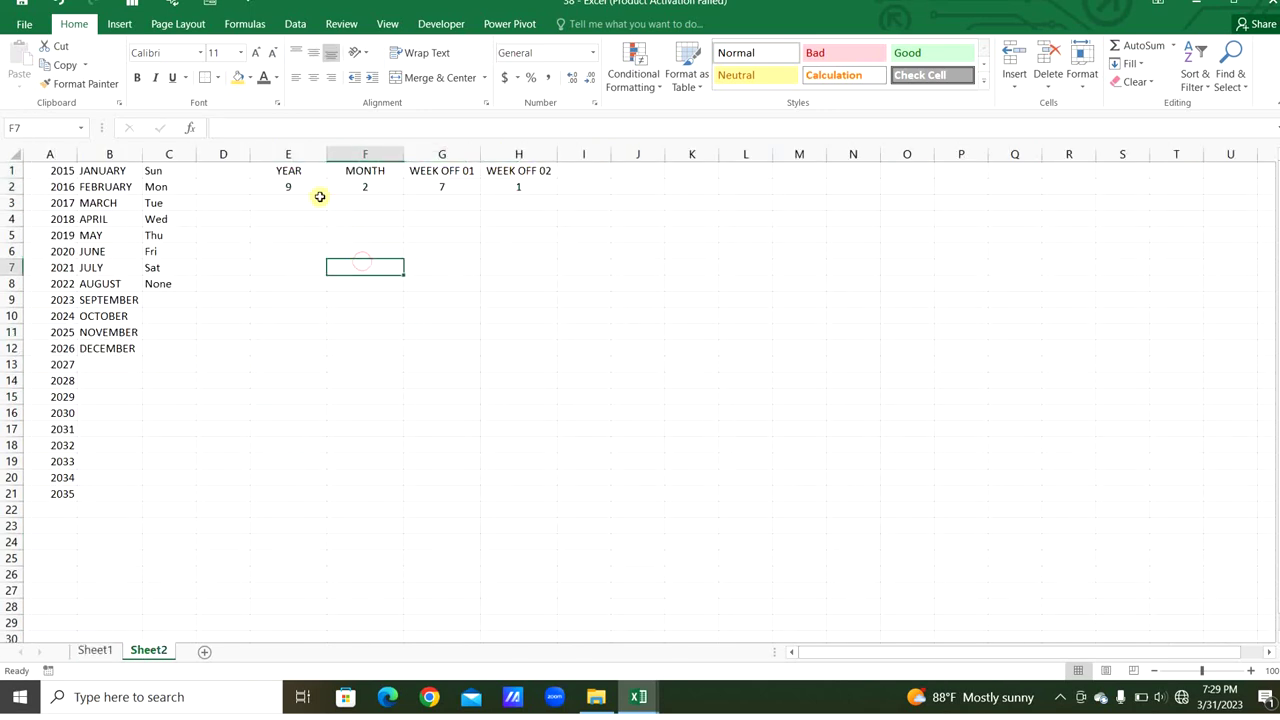
{"action": "left_click", "coordinate": [313, 203]}
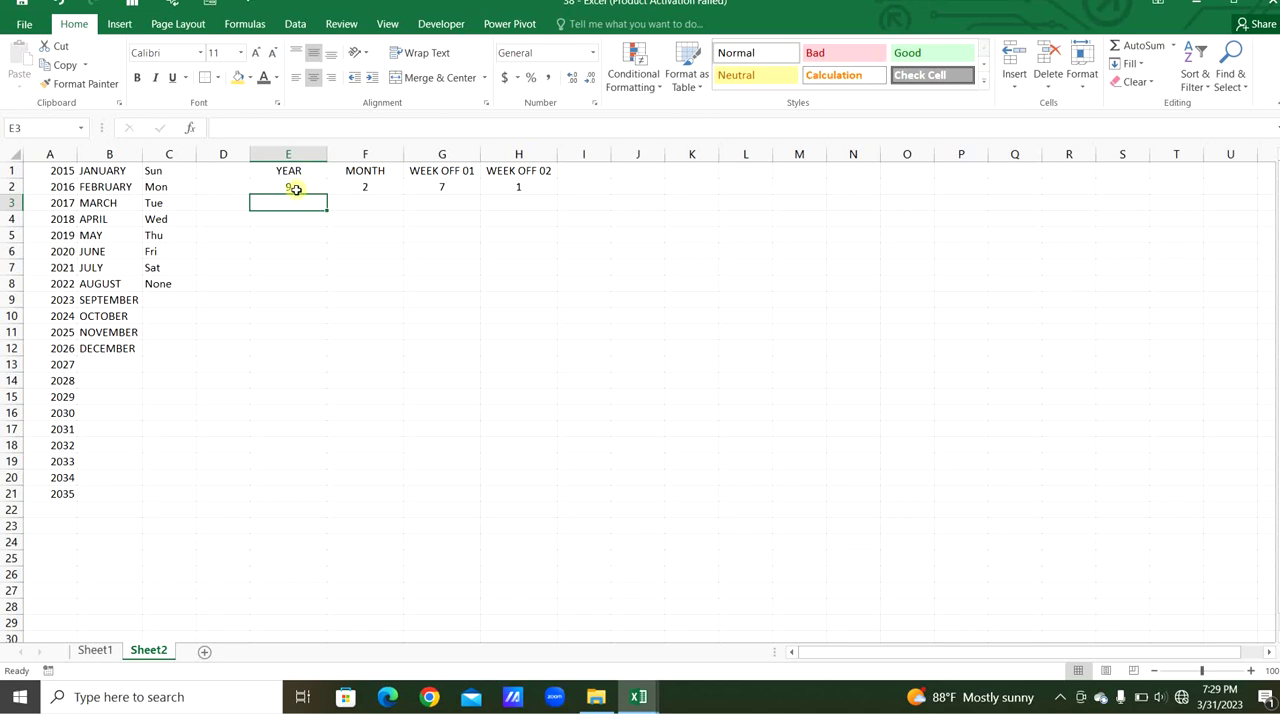
{"action": "type", "text": "=INDEX("}
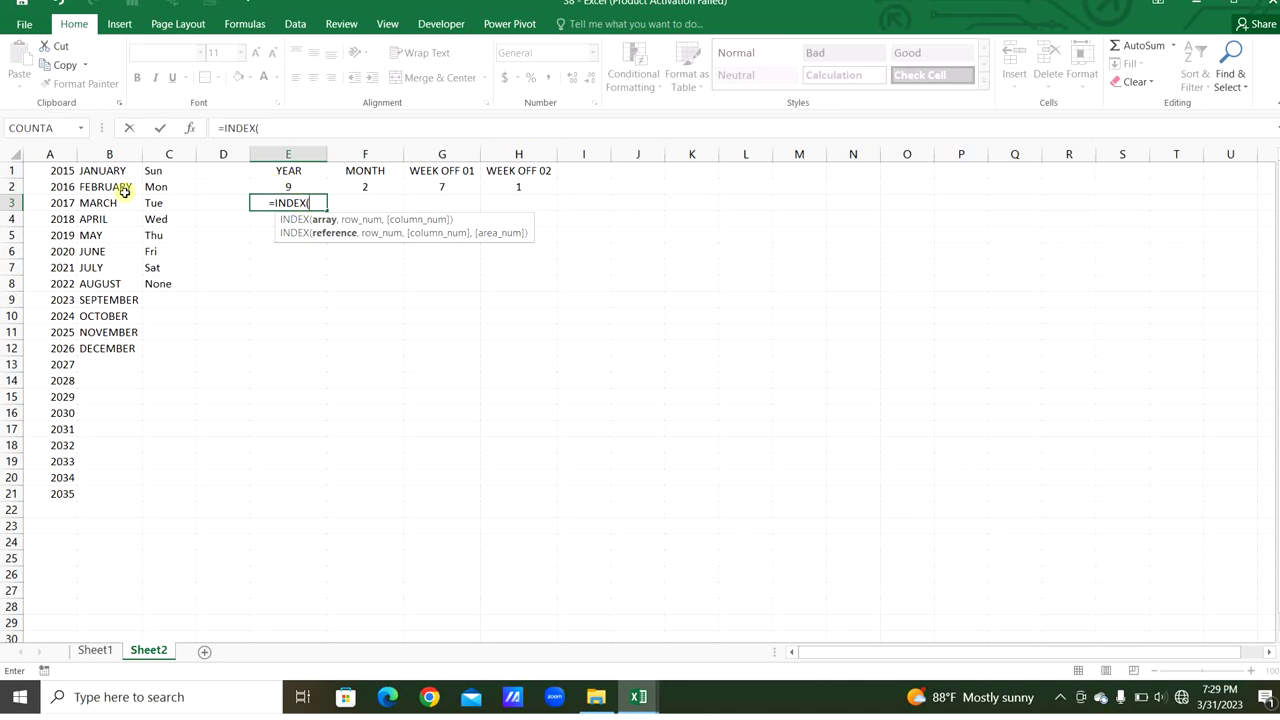
{"action": "left_click", "coordinate": [59, 152]}
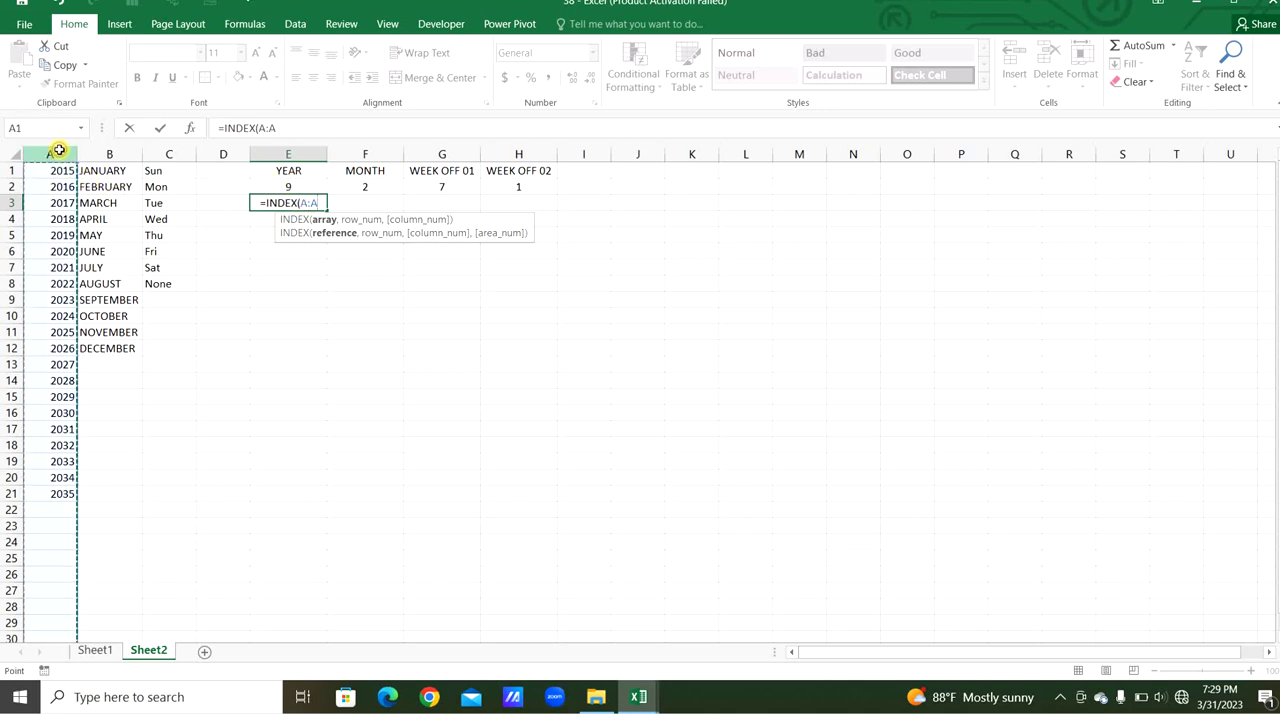
{"action": "key", "text": "F4"}
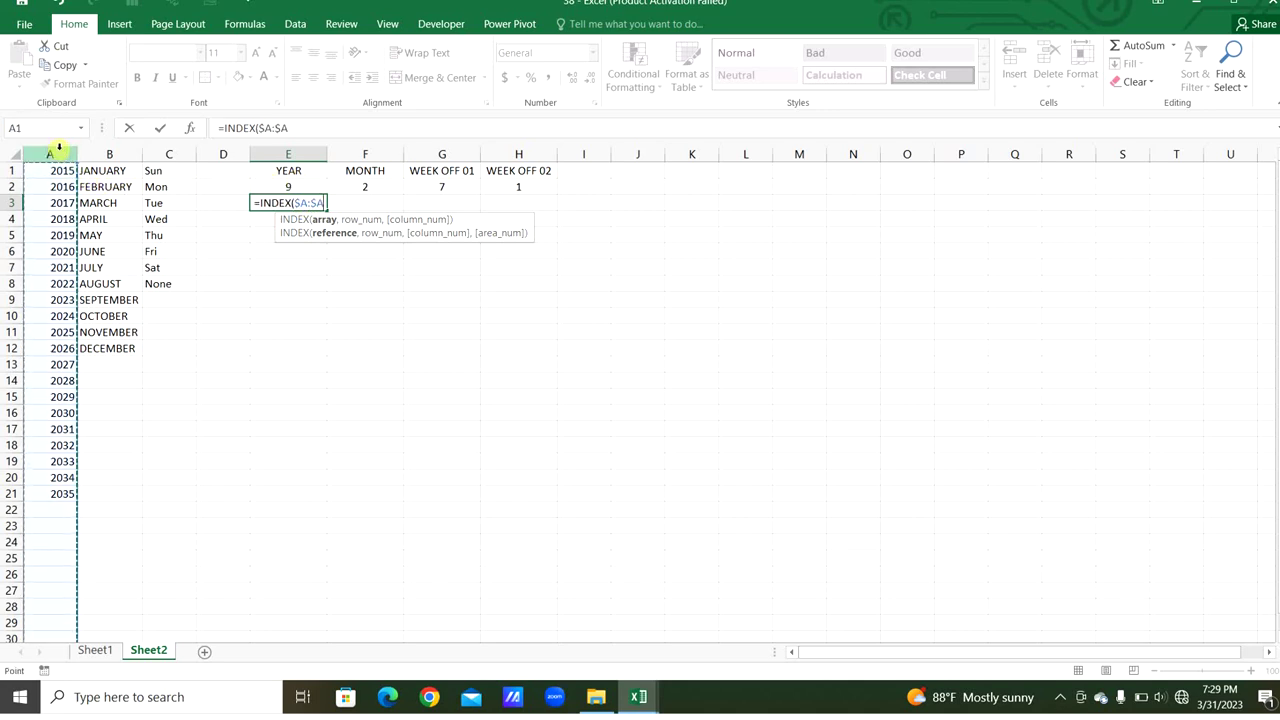
{"action": "type", "text": ","}
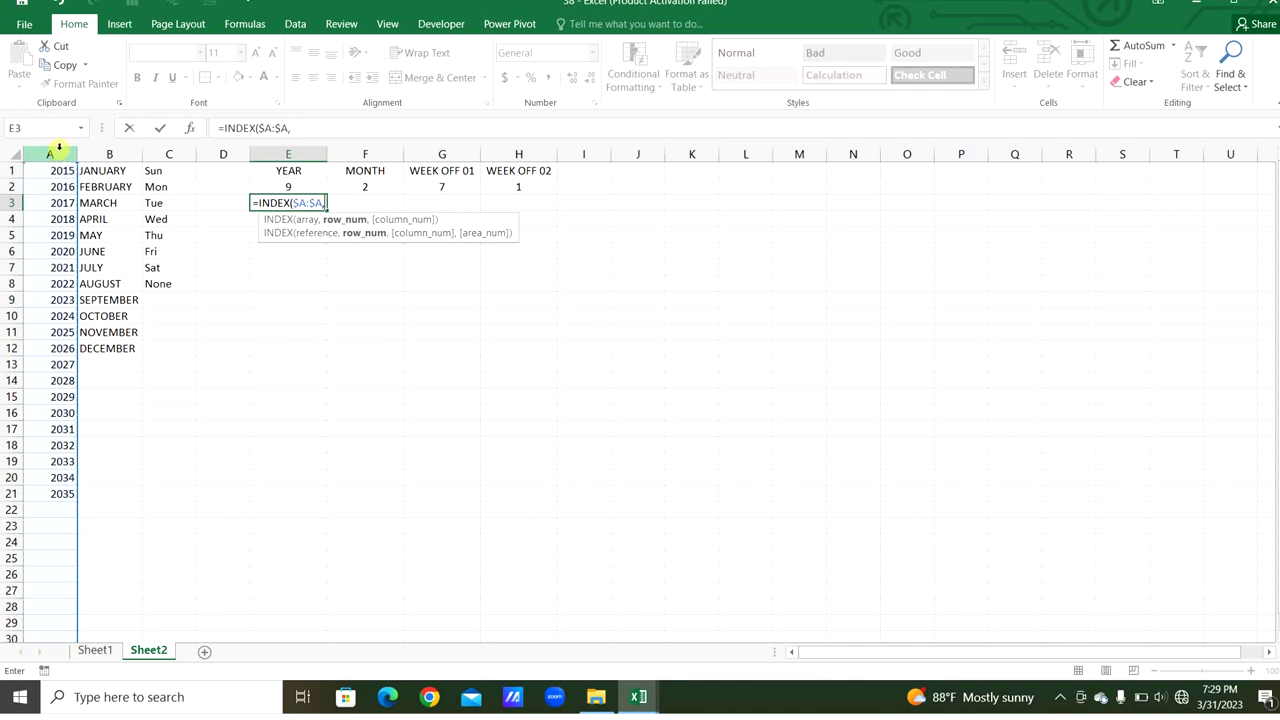
{"action": "left_click", "coordinate": [286, 185]}
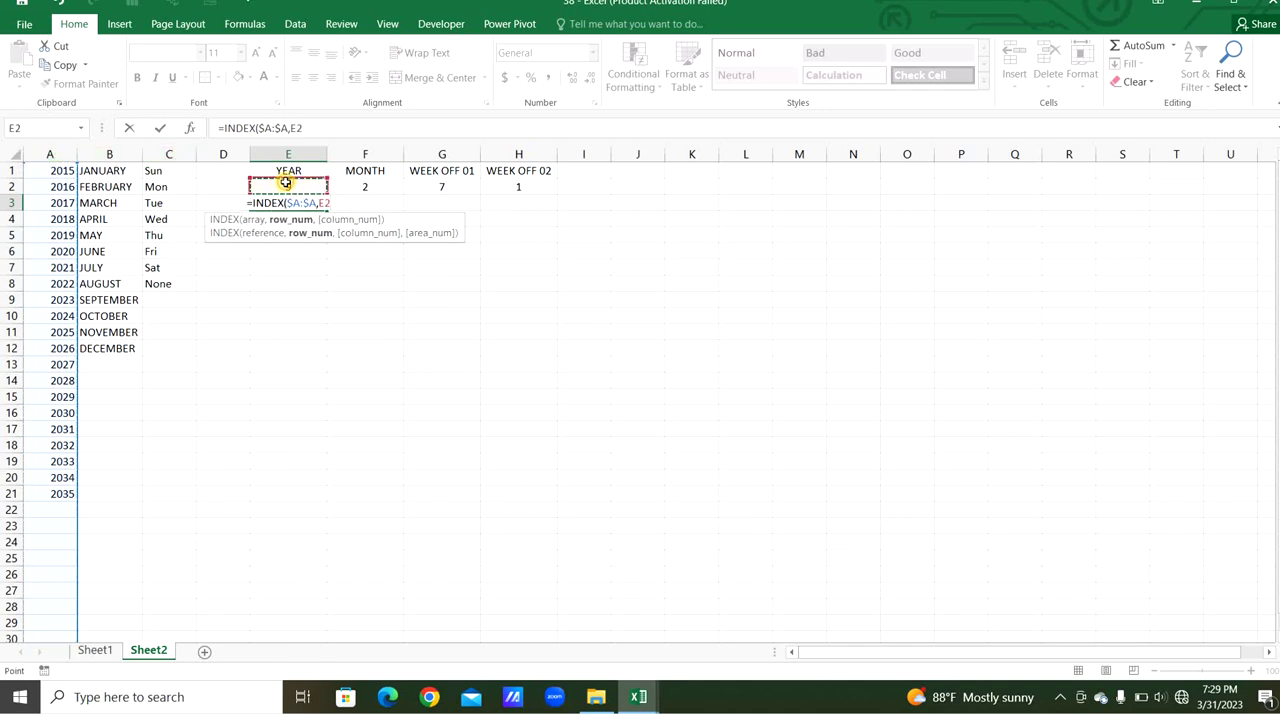
{"action": "key", "text": "Return"}
Enter =INDEX($B:$B,F2) in cell F3 to return the selected month
{"action": "left_click", "coordinate": [347, 205]}
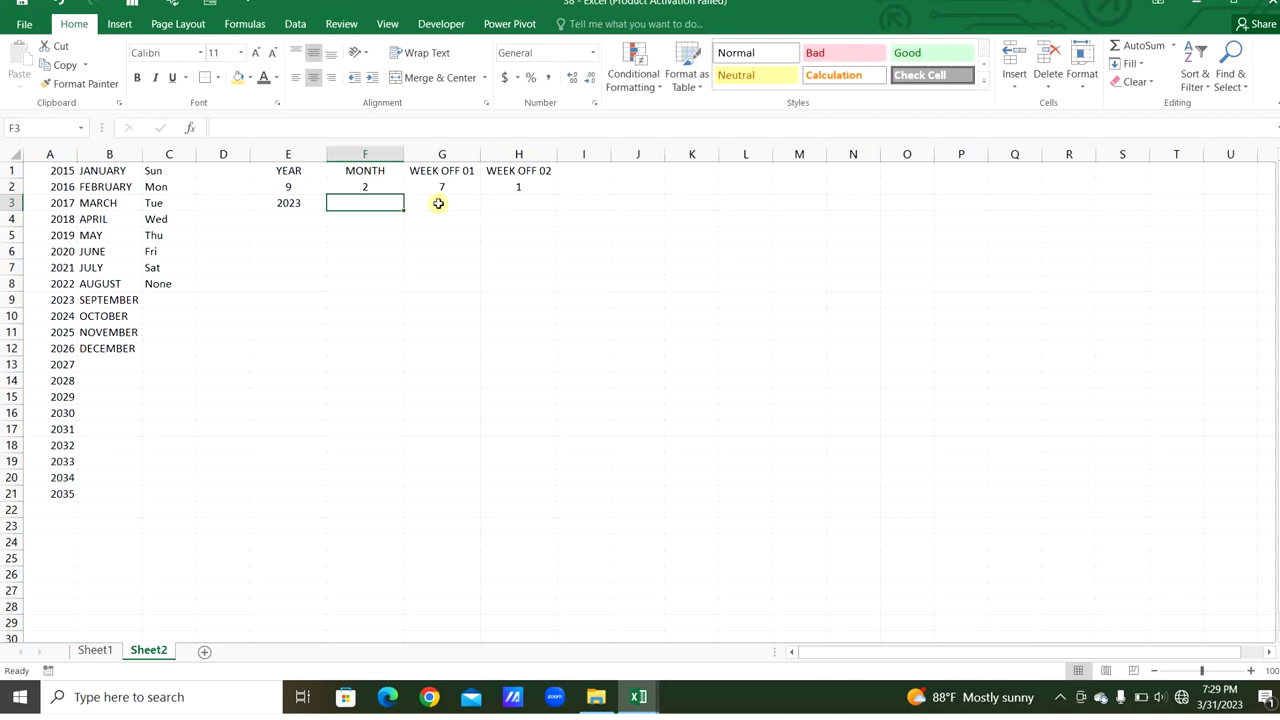
{"action": "type", "text": "=in"}
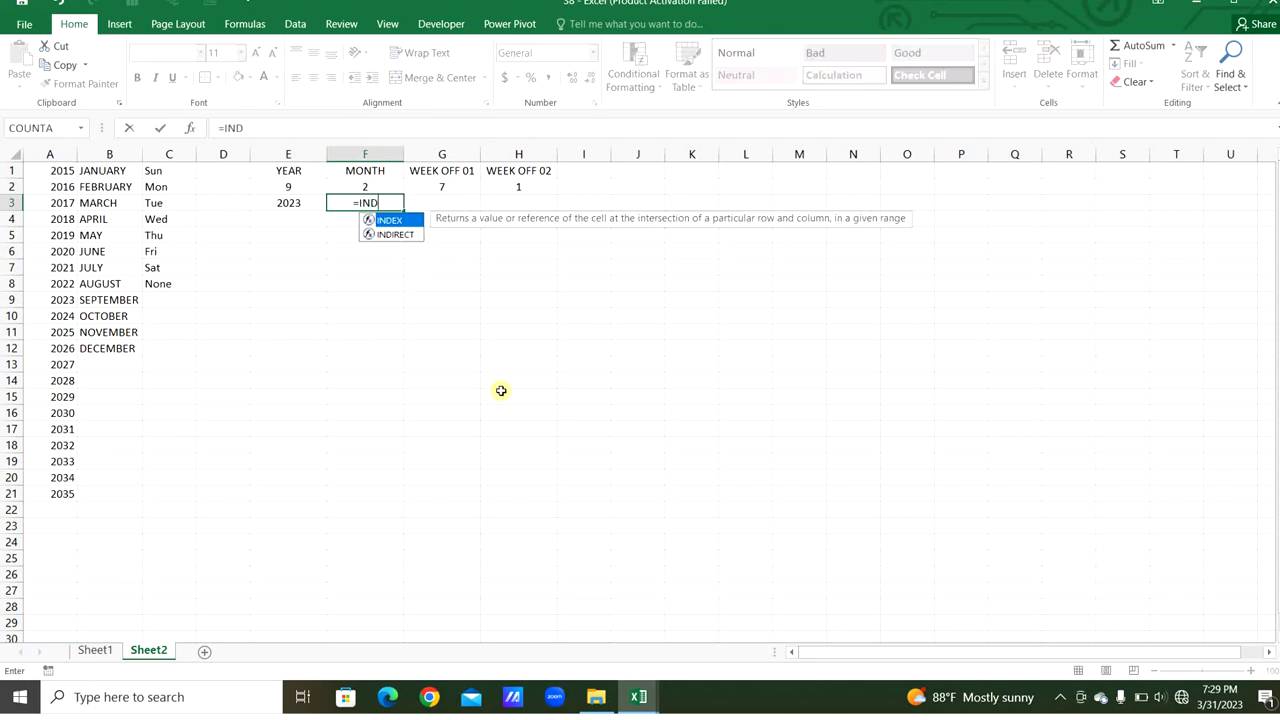
{"action": "key", "text": "Tab"}
{"action": "left_click", "coordinate": [109, 154]}
{"action": "key", "text": "F4"}
{"action": "type", "text": ","}
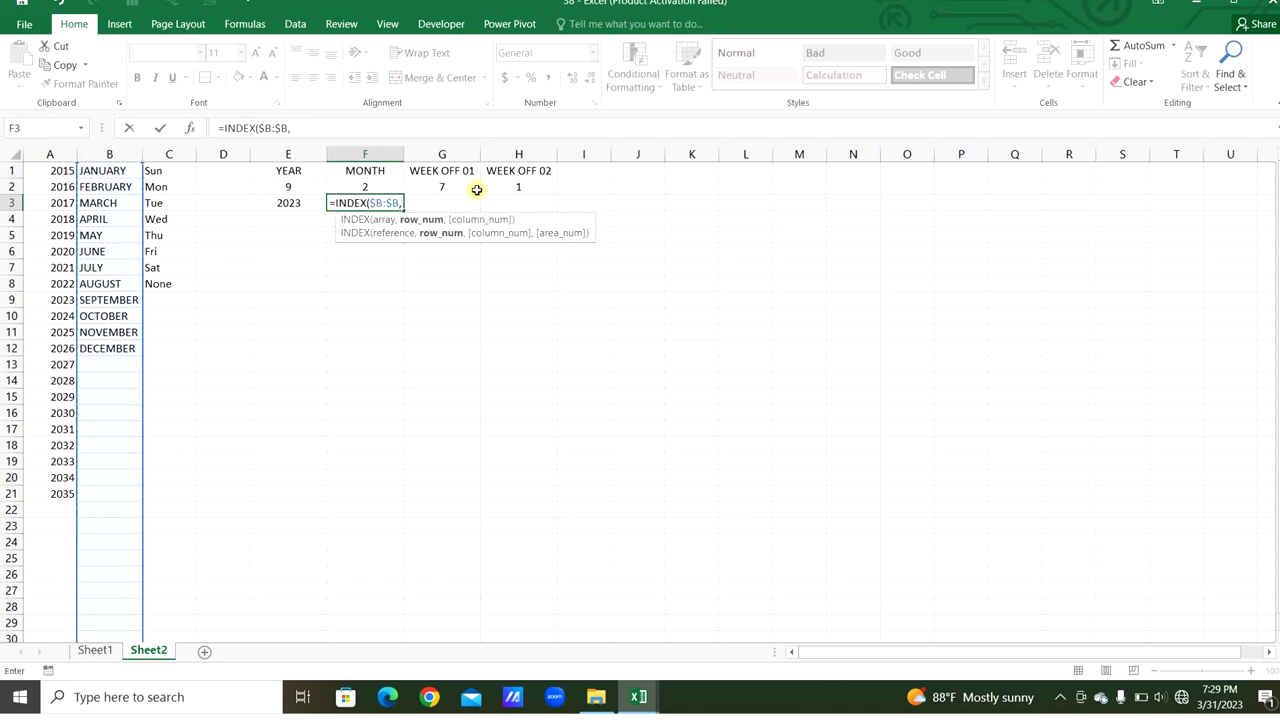
{"action": "left_click", "coordinate": [365, 187]}
{"action": "type", "text": ")"}
Enter =INDEX($C:$C,G2) in cell G3 to return the selected first week-off day
{"action": "left_click", "coordinate": [421, 203]}
{"action": "type", "text": "=in"}
{"action": "key", "text": "Tab"}
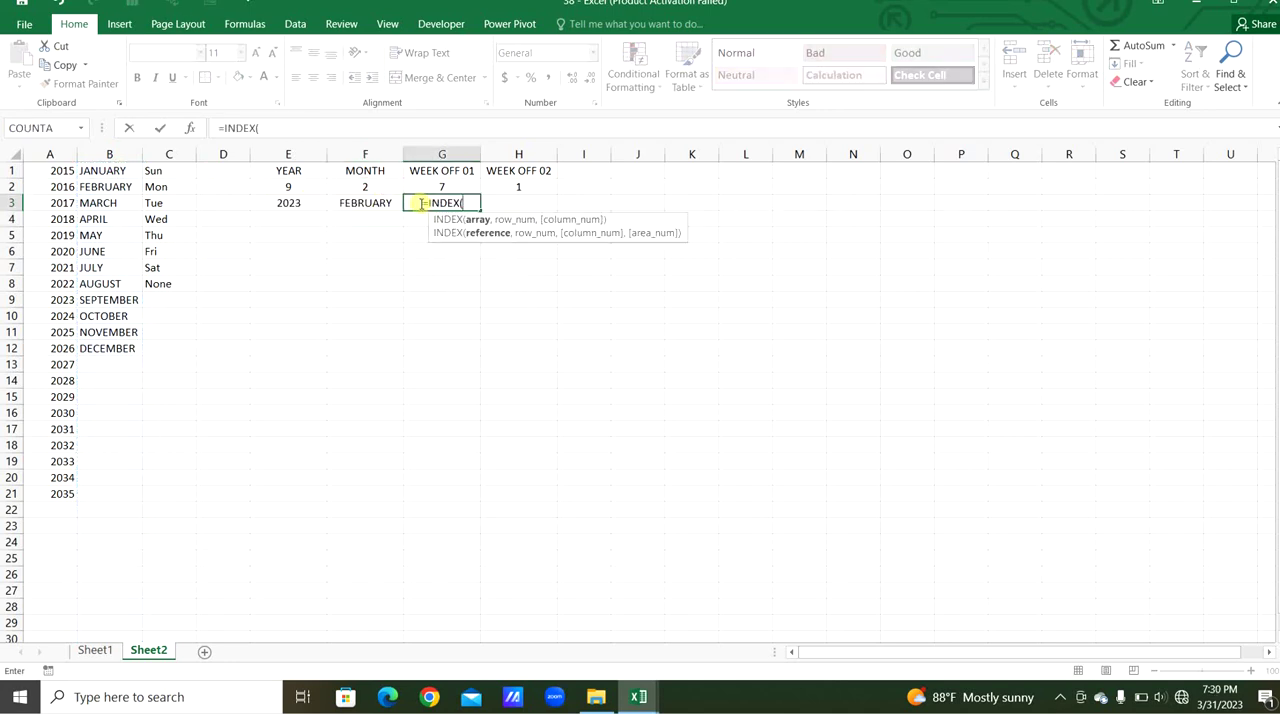
{"action": "left_click", "coordinate": [184, 155]}
{"action": "key", "text": "F4"}
{"action": "type", "text": ","}
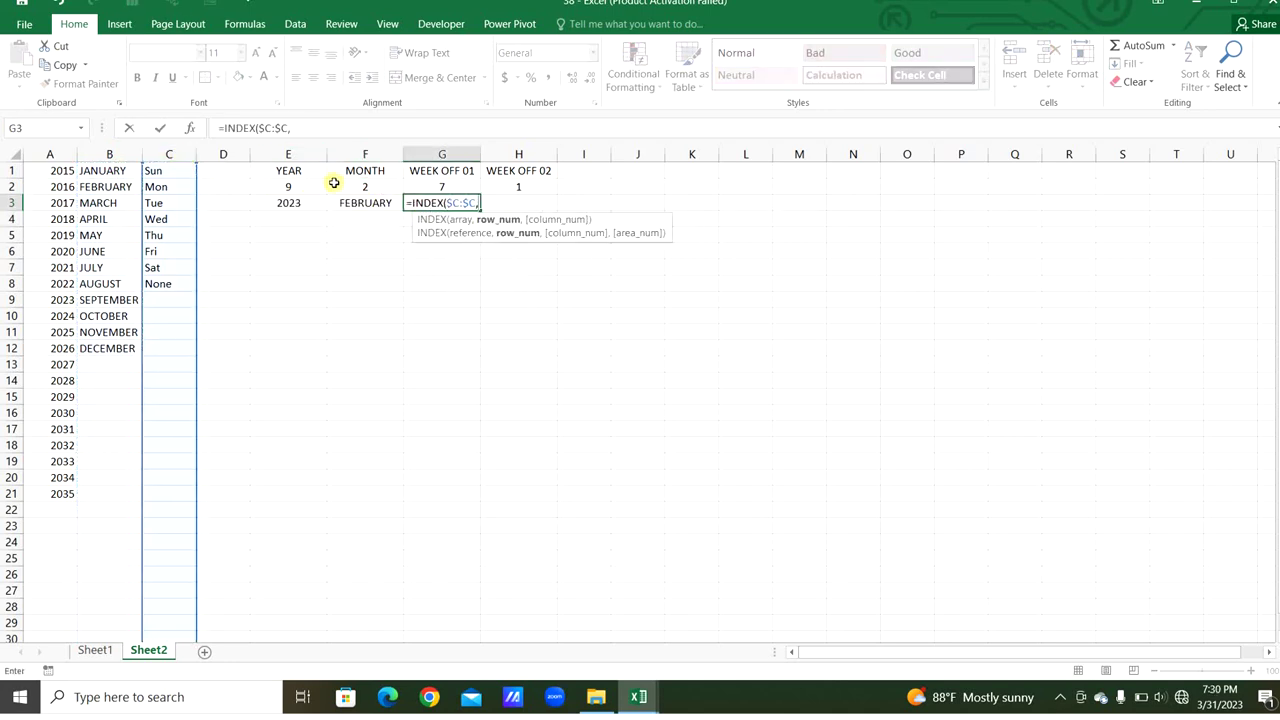
{"action": "left_click", "coordinate": [420, 185]}
{"action": "type", "text": ")"}
Enter =INDEX($C:$C,H2) in cell H3 to return the selected second week-off day
{"action": "left_click", "coordinate": [497, 201]}
{"action": "type", "text": "=in"}
{"action": "key", "text": "Tab"}
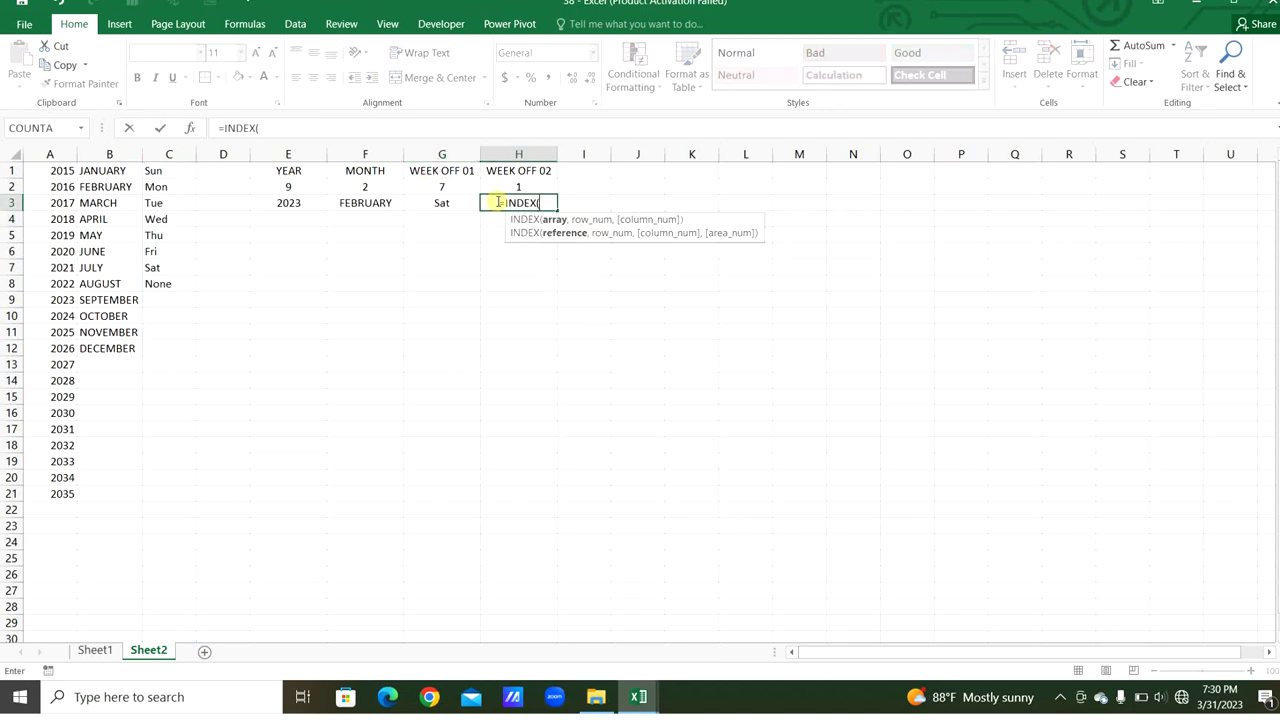
{"action": "left_click", "coordinate": [171, 155]}
{"action": "key", "text": "F4"}
{"action": "type", "text": ","}
{"action": "left_click", "coordinate": [506, 186]}
{"action": "type", "text": ")"}
{"action": "key", "text": "Return"}
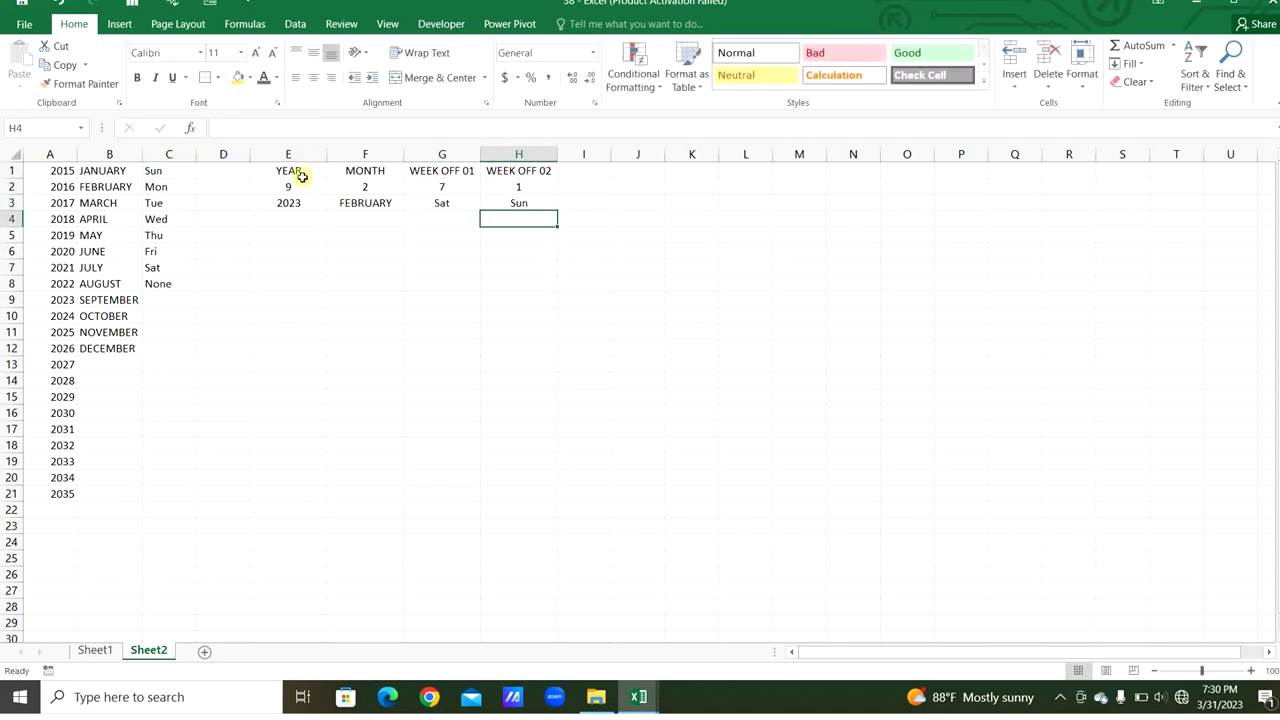
On Sheet1, enter the heading EMPLOYEE DETAILS in E2 and merge and center it across E2:G2
{"action": "left_click", "coordinate": [95, 650]}
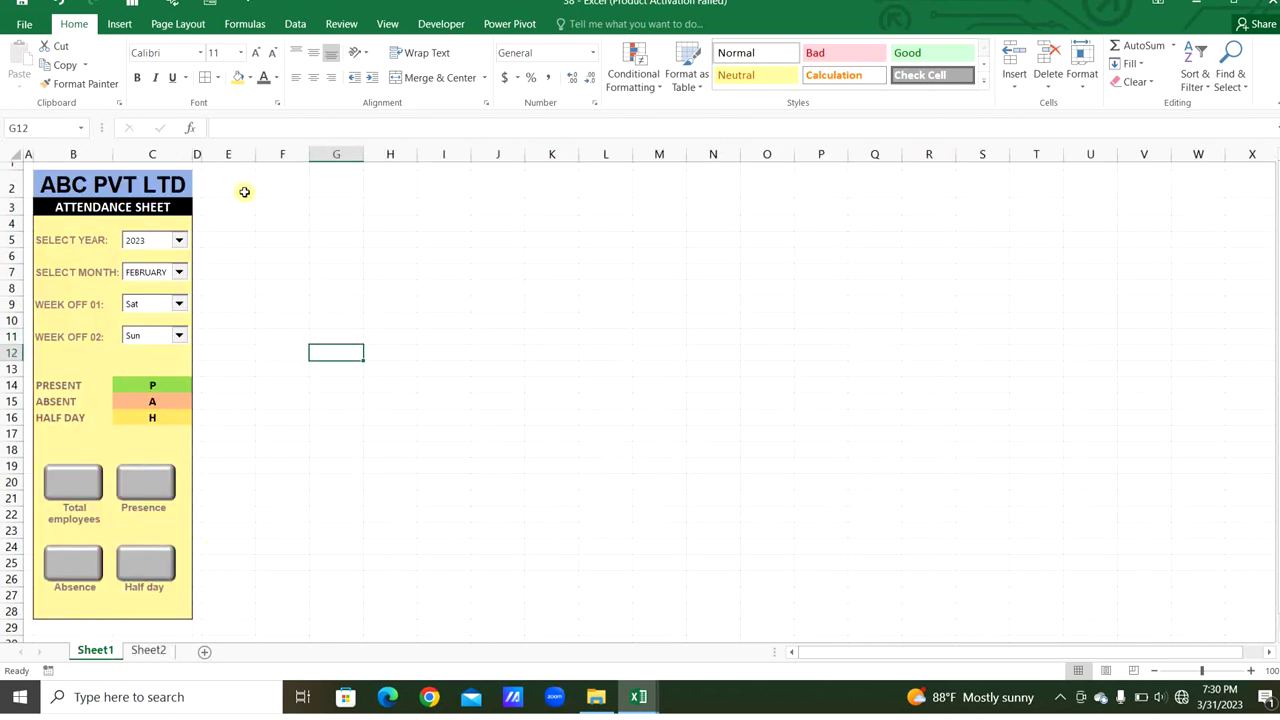
{"action": "left_click_drag", "start_coordinate": [243, 188], "coordinate": [342, 181]}
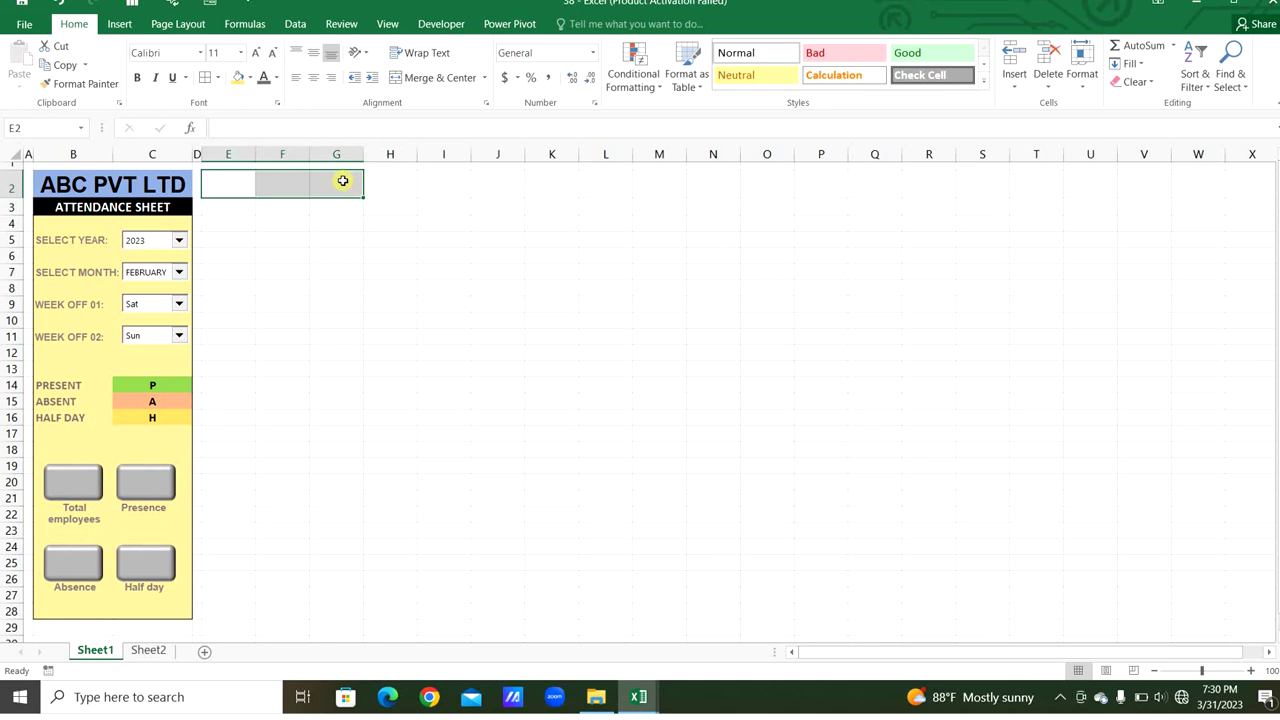
{"action": "type", "text": "EMPLOYEE DETAILS"}
{"action": "key", "text": "Return"}
{"action": "left_click", "coordinate": [440, 77]}
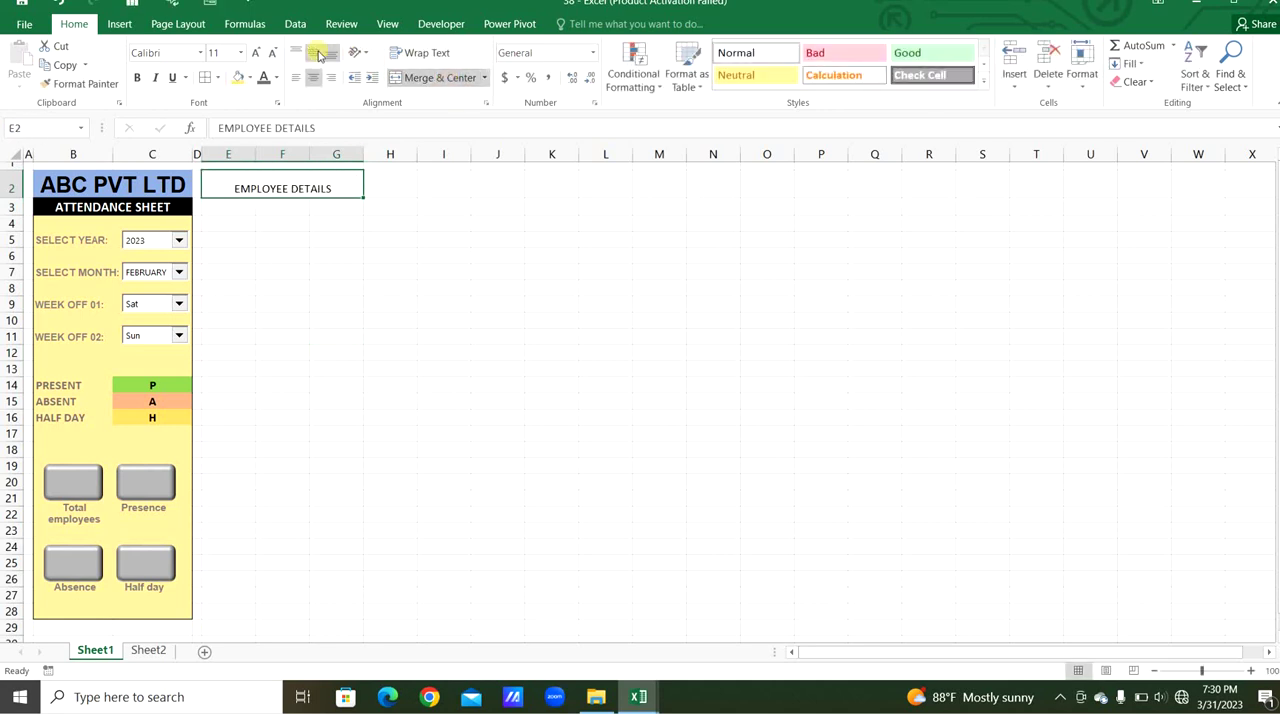
Format the EMPLOYEE DETAILS heading as bold Arial 12, vertically centered, with a light blue fill
{"action": "left_click", "coordinate": [257, 55]}
{"action": "left_click", "coordinate": [165, 52]}
{"action": "type", "text": "Arial"}
{"action": "key", "text": "Return"}
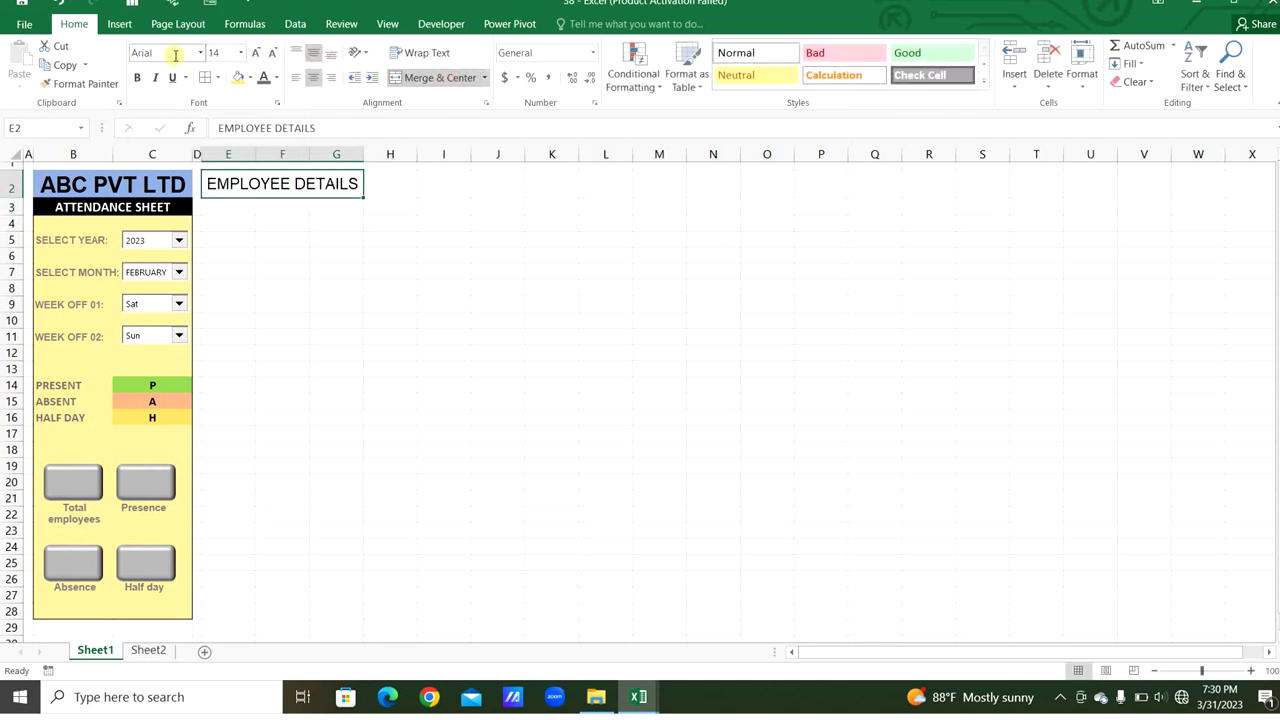
{"action": "left_click", "coordinate": [255, 55]}
{"action": "left_click", "coordinate": [272, 52]}
{"action": "left_click", "coordinate": [250, 77]}
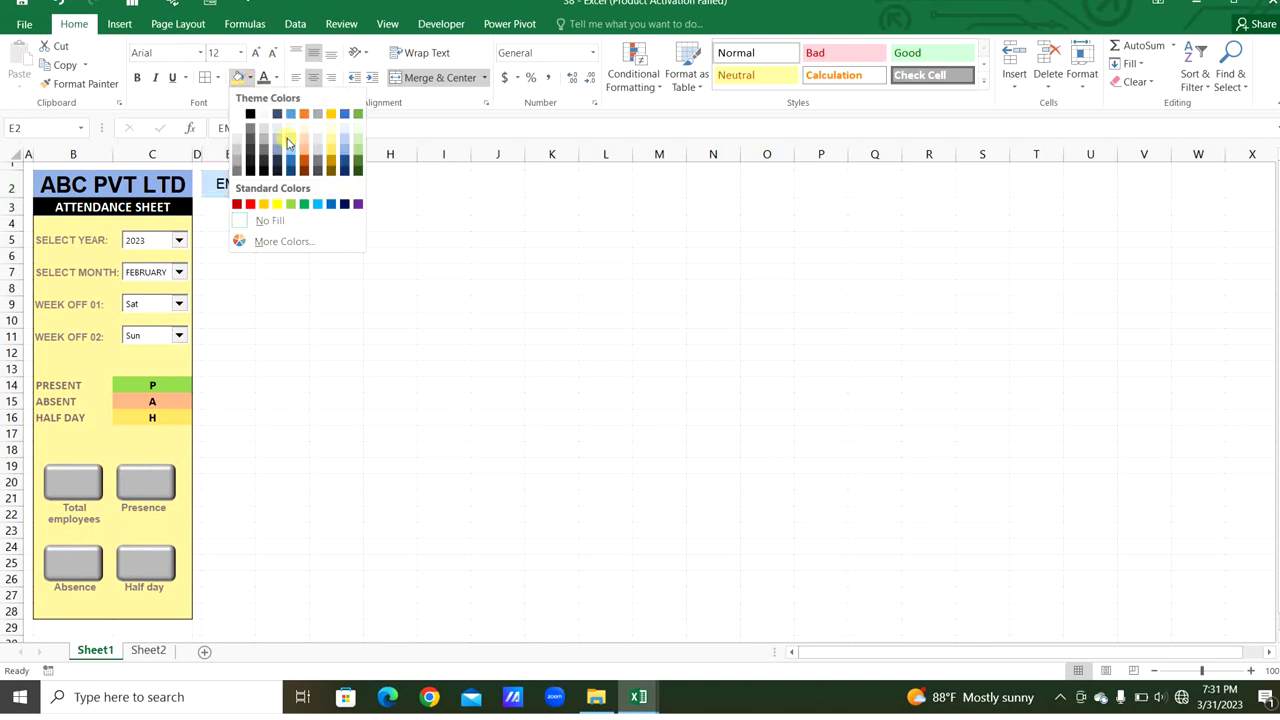
{"action": "left_click", "coordinate": [290, 127]}
{"action": "key", "text": "ctrl+b"}
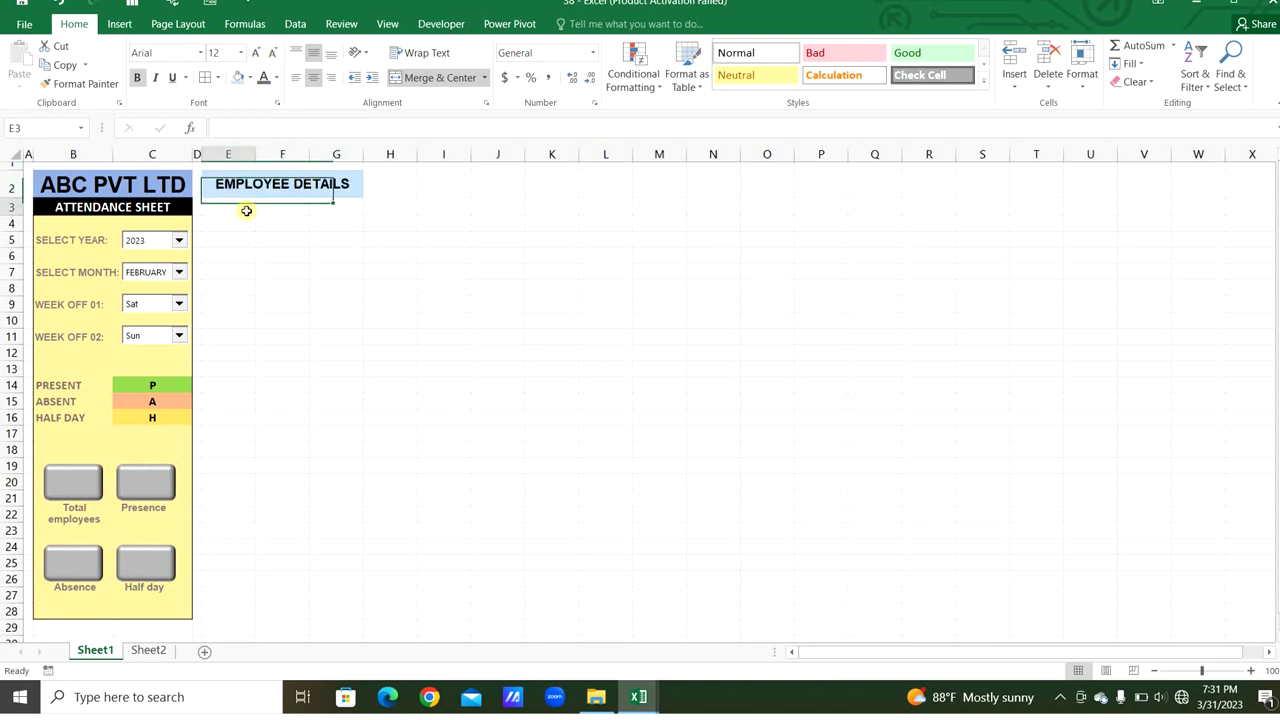
Give cells E3:G3 a white font colour and a black fill
{"action": "left_click_drag", "start_coordinate": [249, 208], "coordinate": [345, 207]}
{"action": "left_click", "coordinate": [277, 78]}
{"action": "left_click", "coordinate": [260, 128]}
{"action": "left_click", "coordinate": [250, 78]}
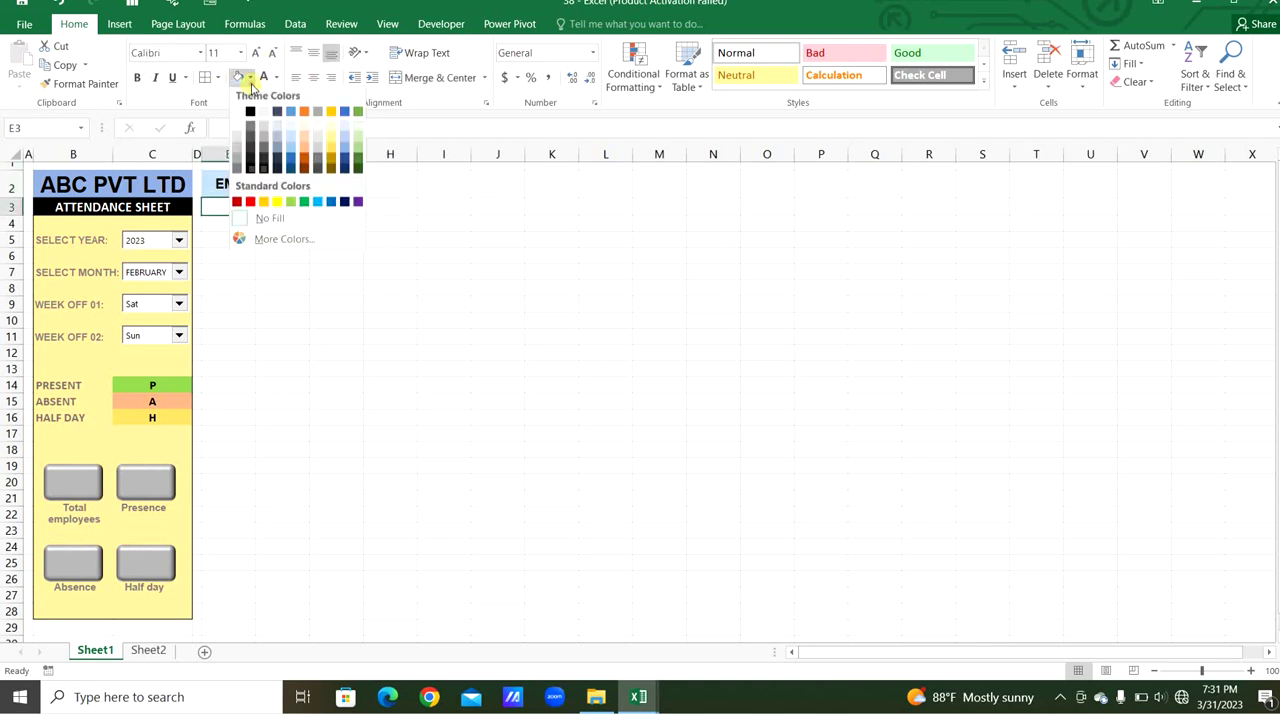
{"action": "left_click", "coordinate": [253, 109]}
Enter the column headings ID, NAME and DESIGNATION in E3:G3 and widen the columns to fit them
{"action": "type", "text": "ID"}
{"action": "key", "text": "Tab"}
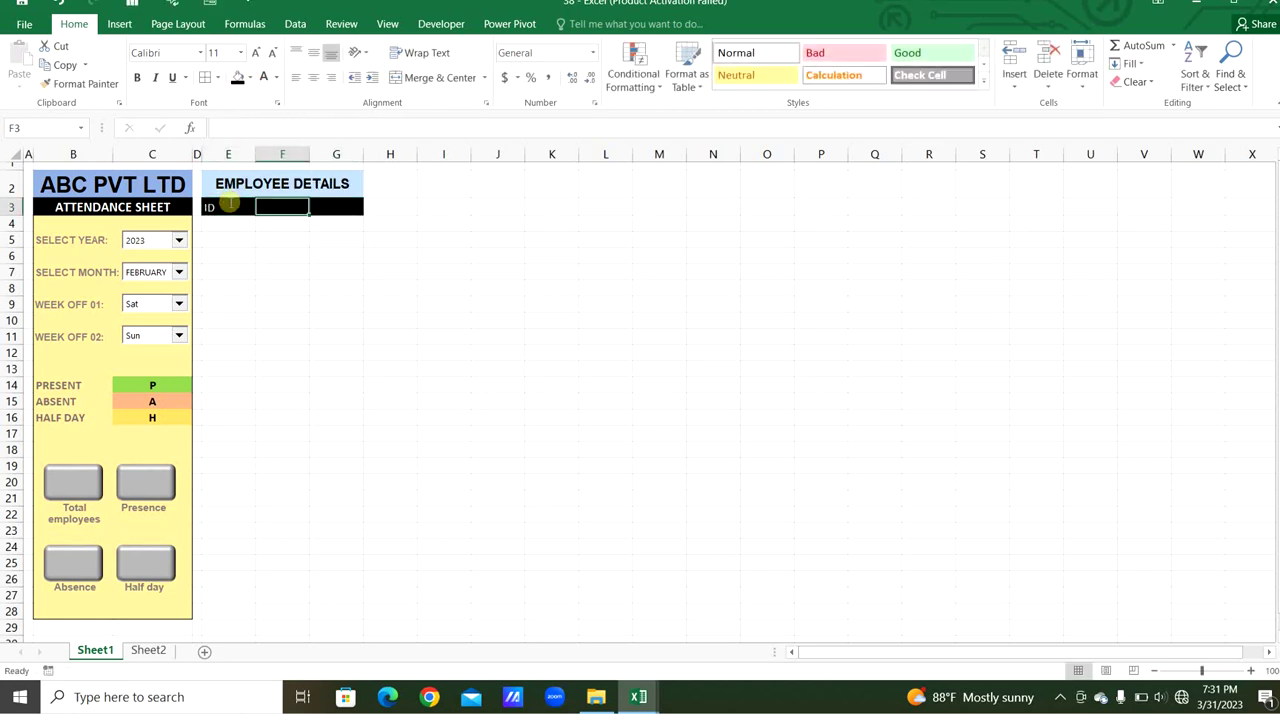
{"action": "type", "text": "NAME"}
{"action": "key", "text": "Tab"}
{"action": "type", "text": "DESIGNATION"}
{"action": "left_click", "coordinate": [282, 256]}
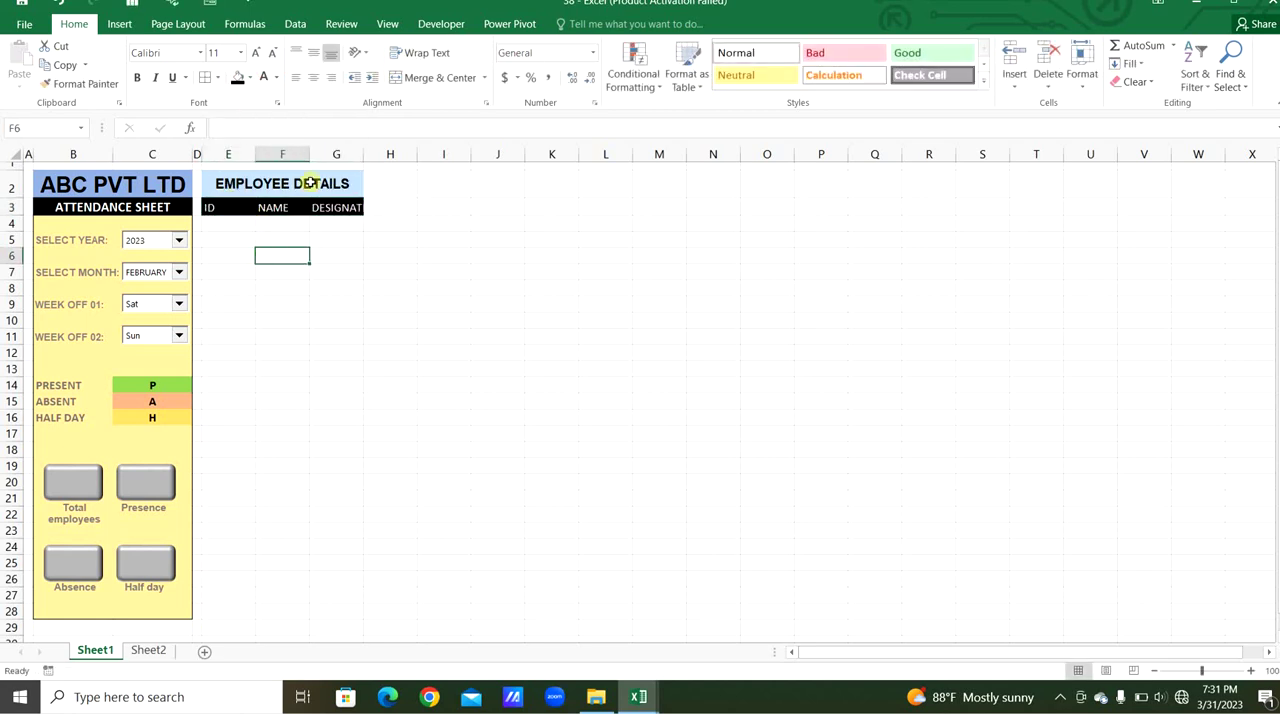
{"action": "left_click_drag", "start_coordinate": [363, 154], "coordinate": [400, 154]}
{"action": "left_click", "coordinate": [440, 347]}
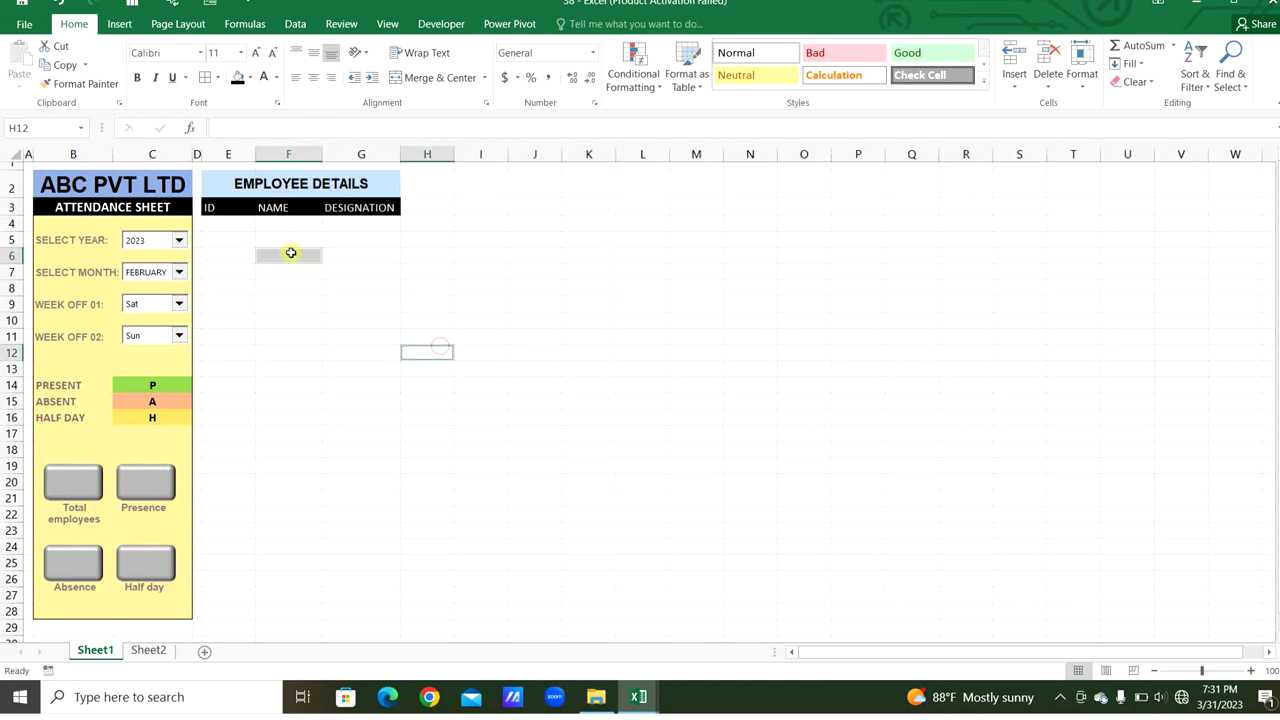
Apply all borders to the employee details table in E2:G28
{"action": "left_click", "coordinate": [307, 246]}
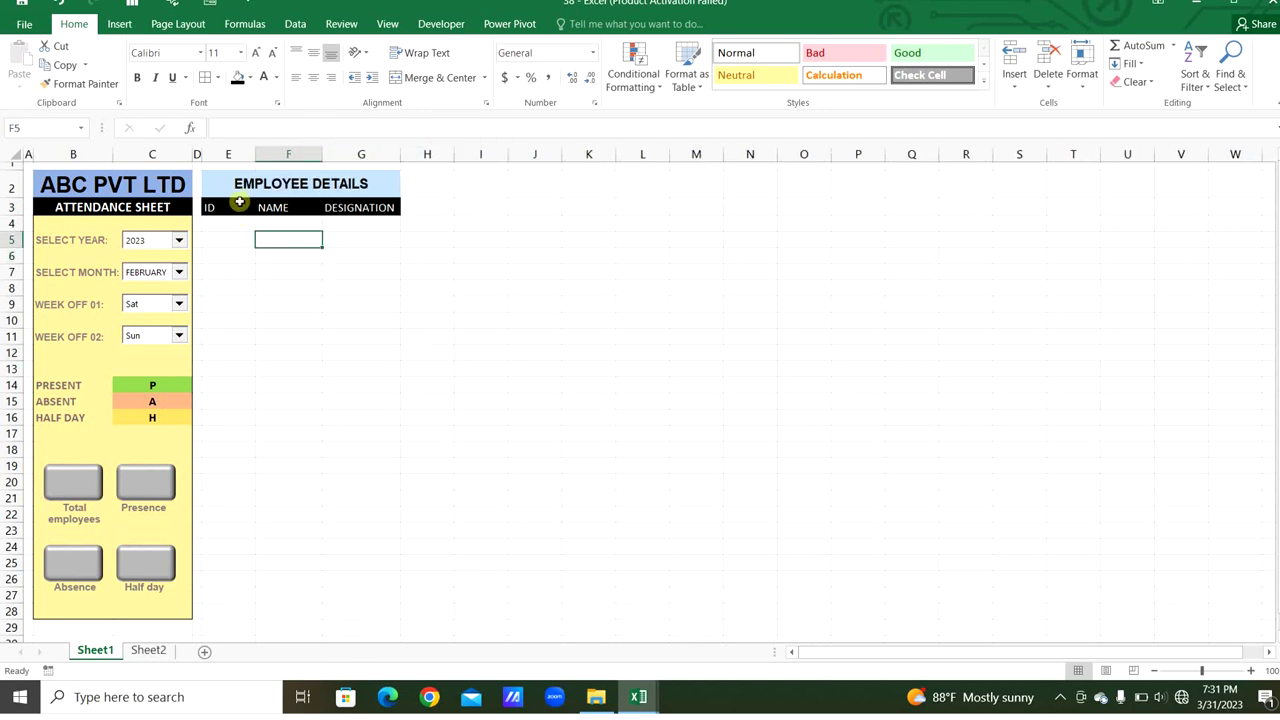
{"action": "left_click_drag", "start_coordinate": [240, 202], "coordinate": [300, 606]}
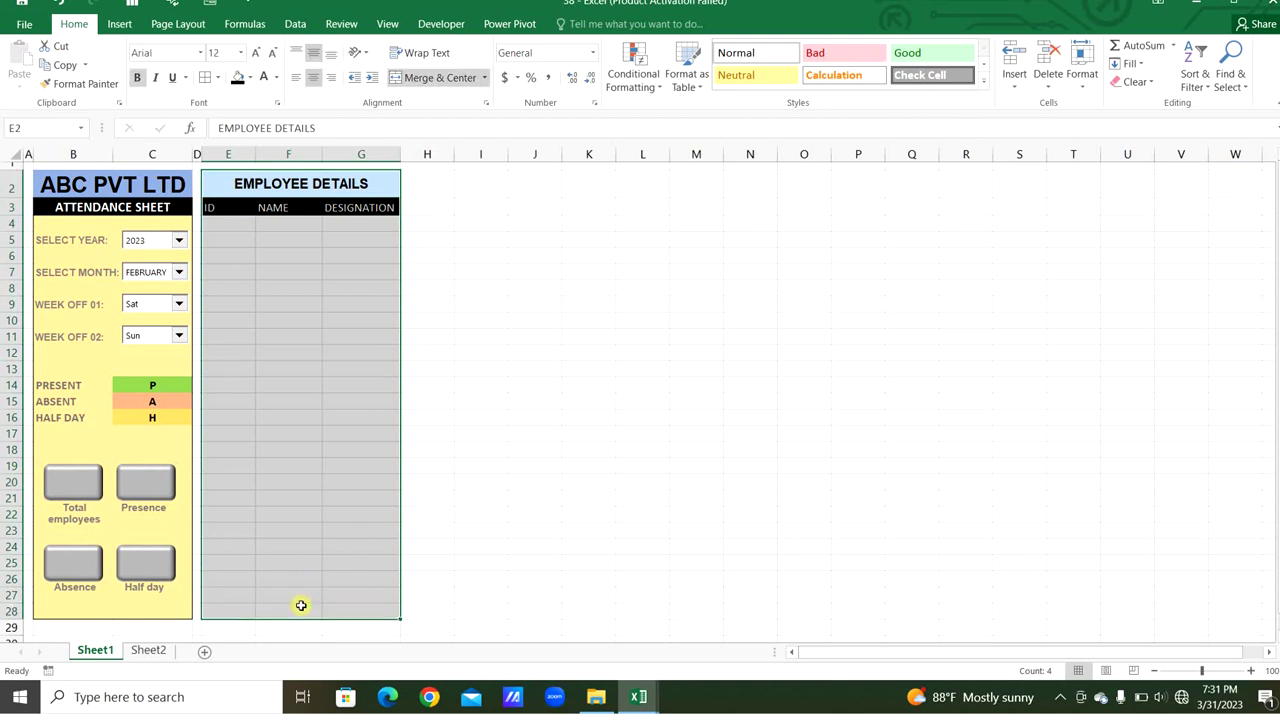
{"action": "left_click", "coordinate": [206, 82]}
{"action": "left_click", "coordinate": [437, 320]}
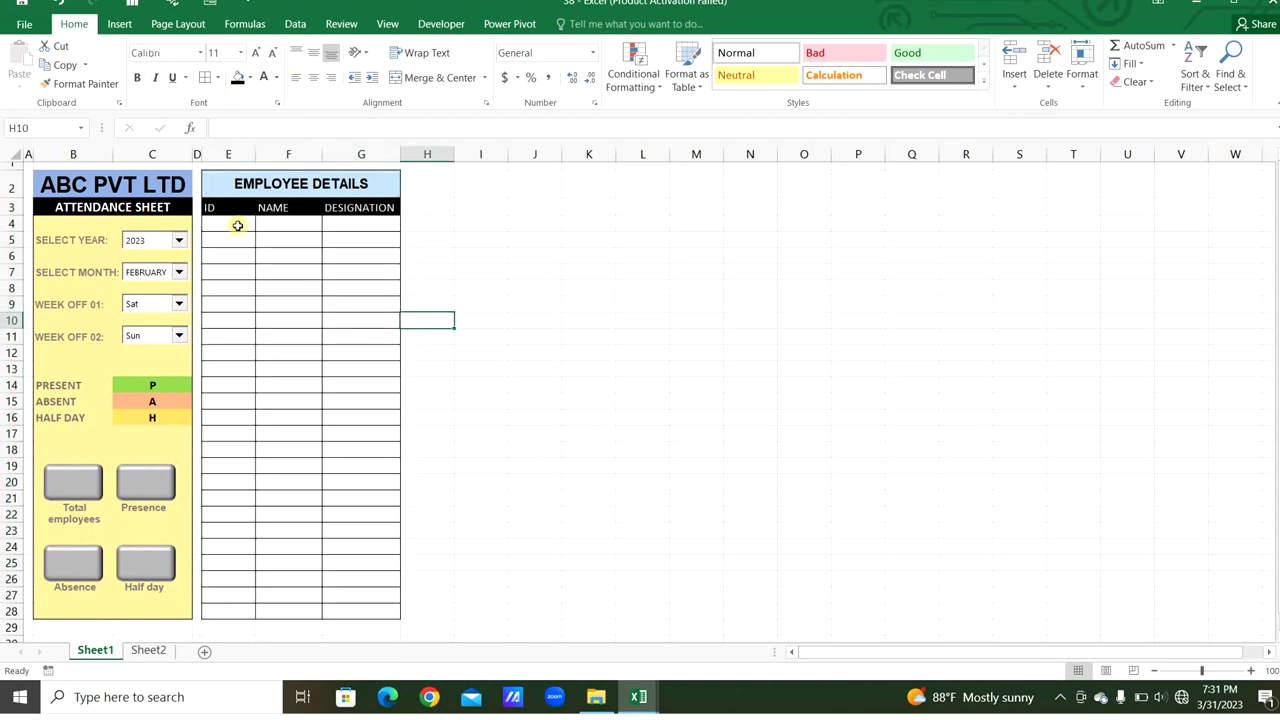
Enter two consecutive employee IDs in cells E4 and E5 of the ID column
{"action": "left_click_drag", "start_coordinate": [237, 225], "coordinate": [235, 365]}
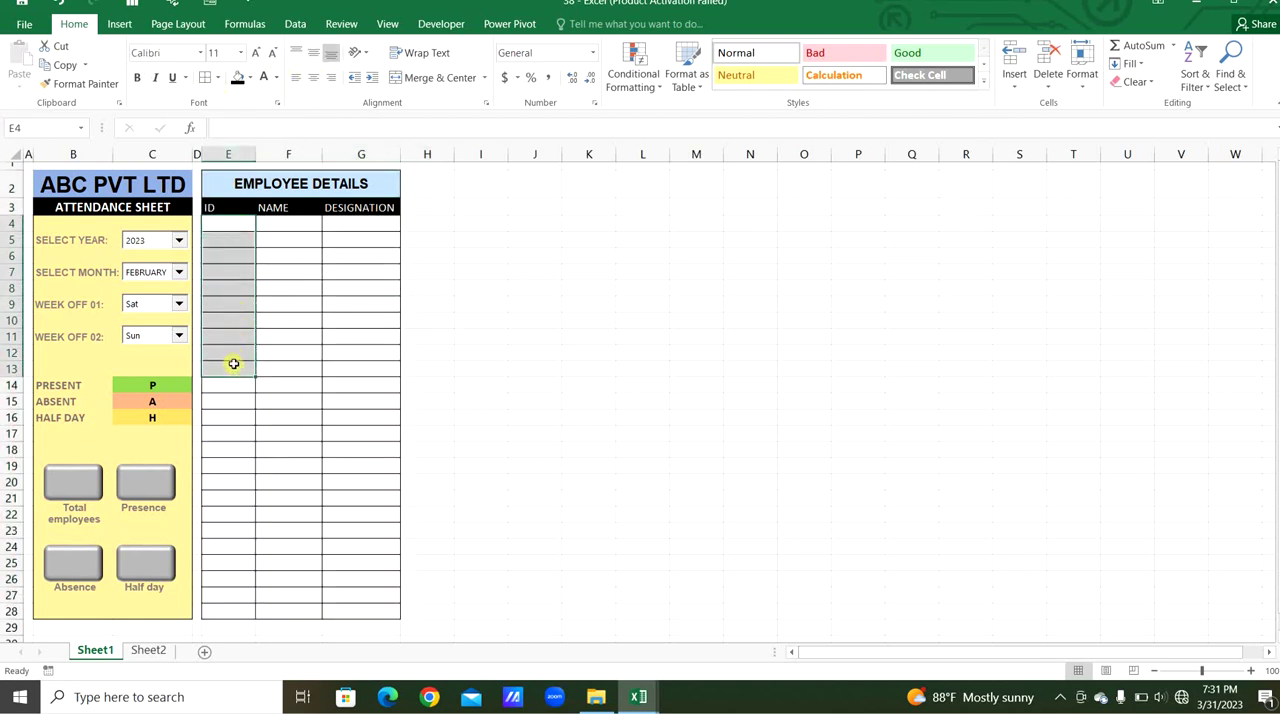
{"action": "left_click", "coordinate": [220, 224]}
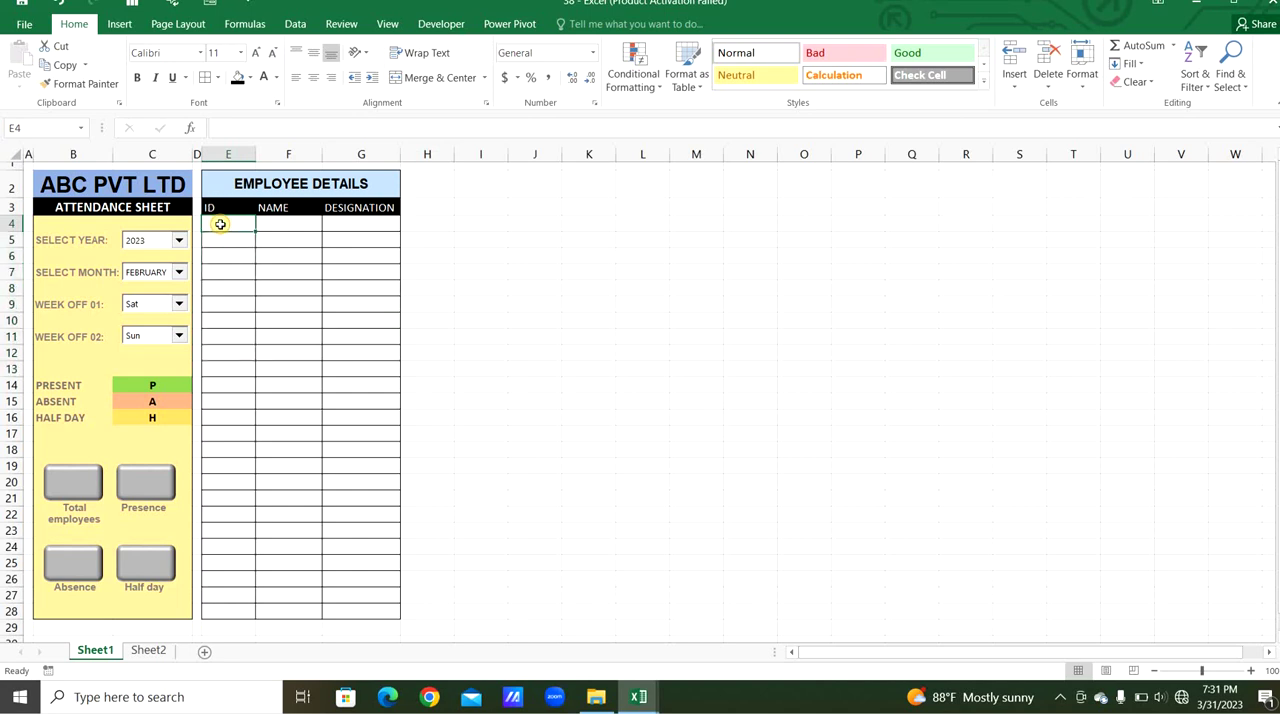
{"action": "type", "text": "1000"}
{"action": "key", "text": "Return"}
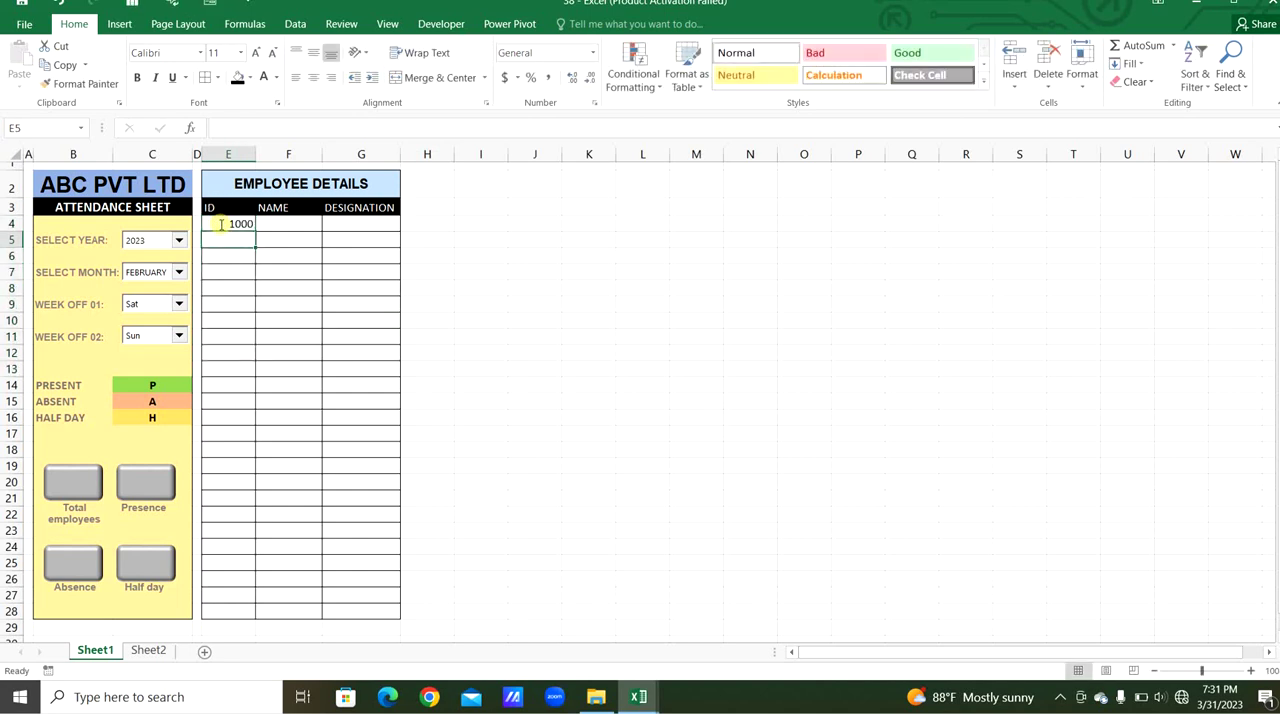
{"action": "type", "text": "100"}
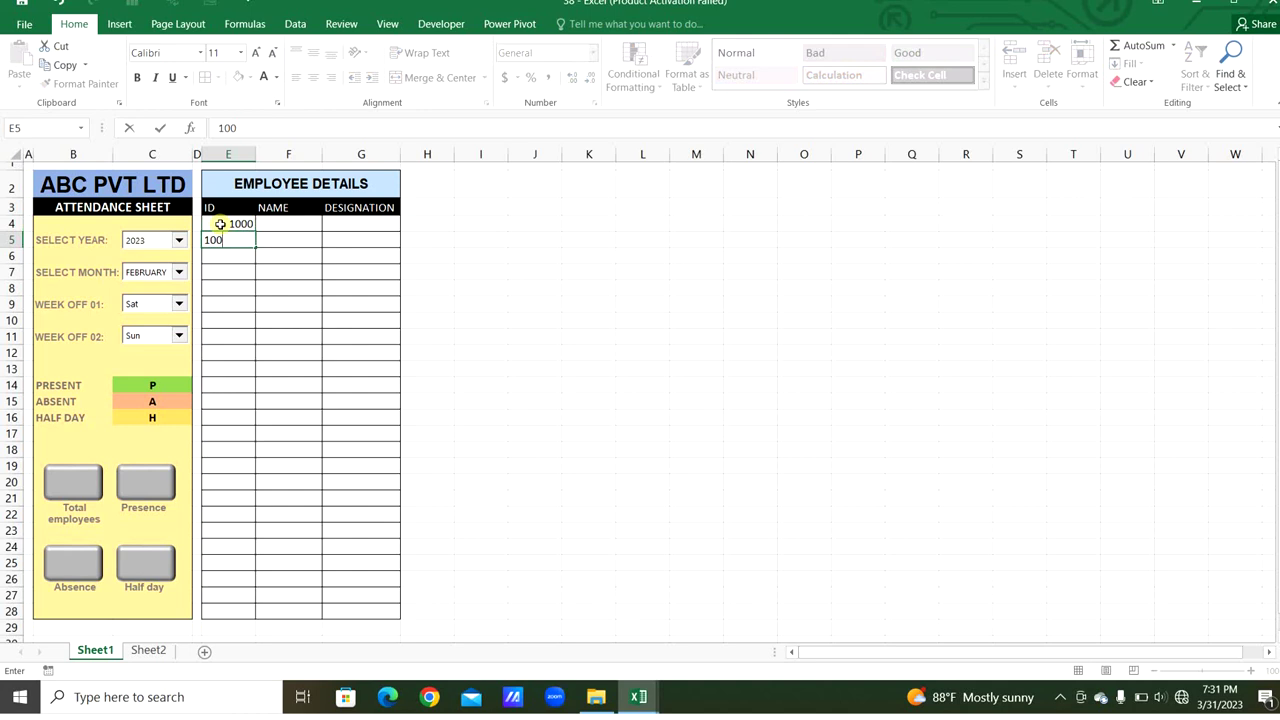
{"action": "type", "text": "01"}
{"action": "key", "text": "Return"}
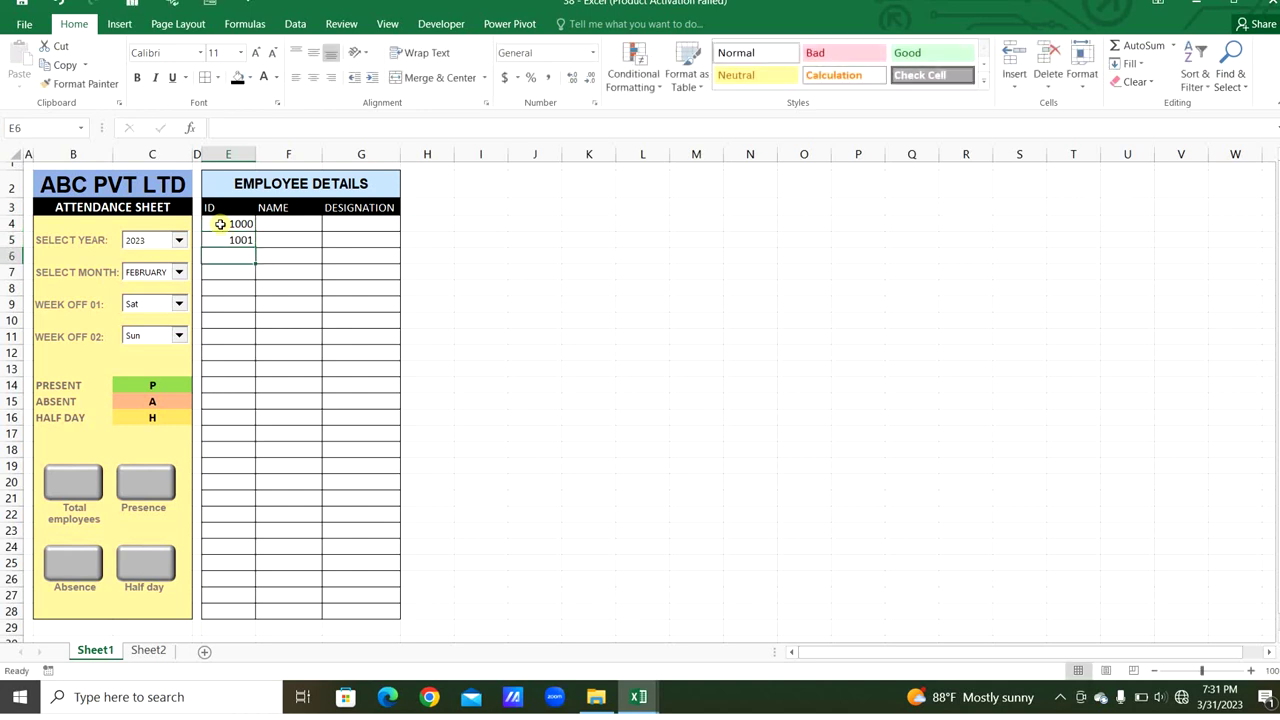
Enter a COUNT formula in cell E29 that counts the employee IDs in E4:E28
{"action": "left_click", "coordinate": [81, 487]}
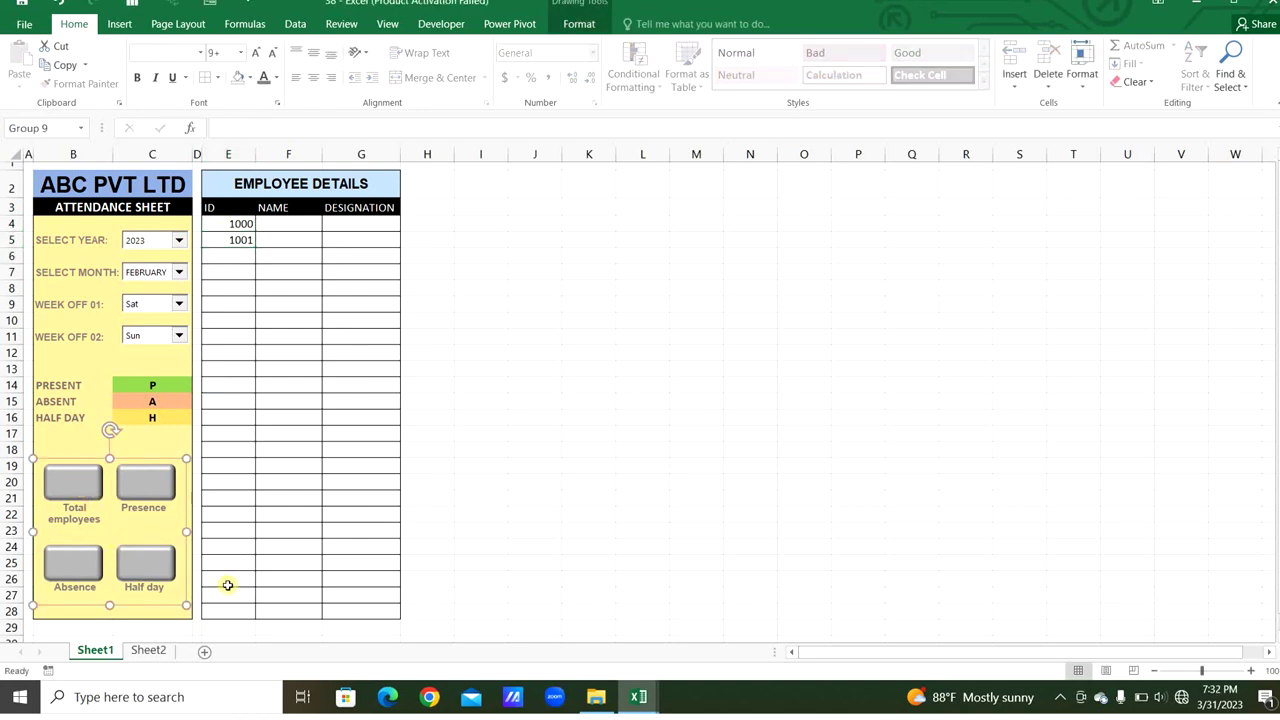
{"action": "left_click", "coordinate": [231, 628]}
{"action": "type", "text": "=COU"}
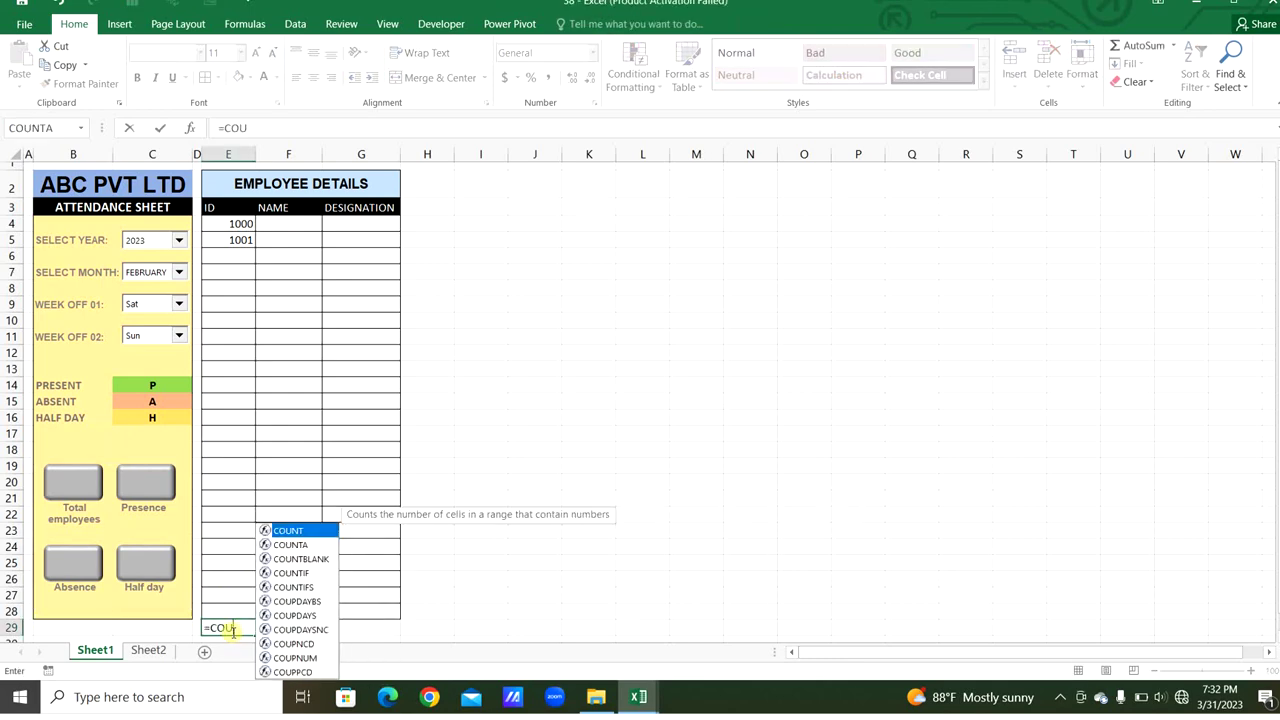
{"action": "key", "text": "Tab"}
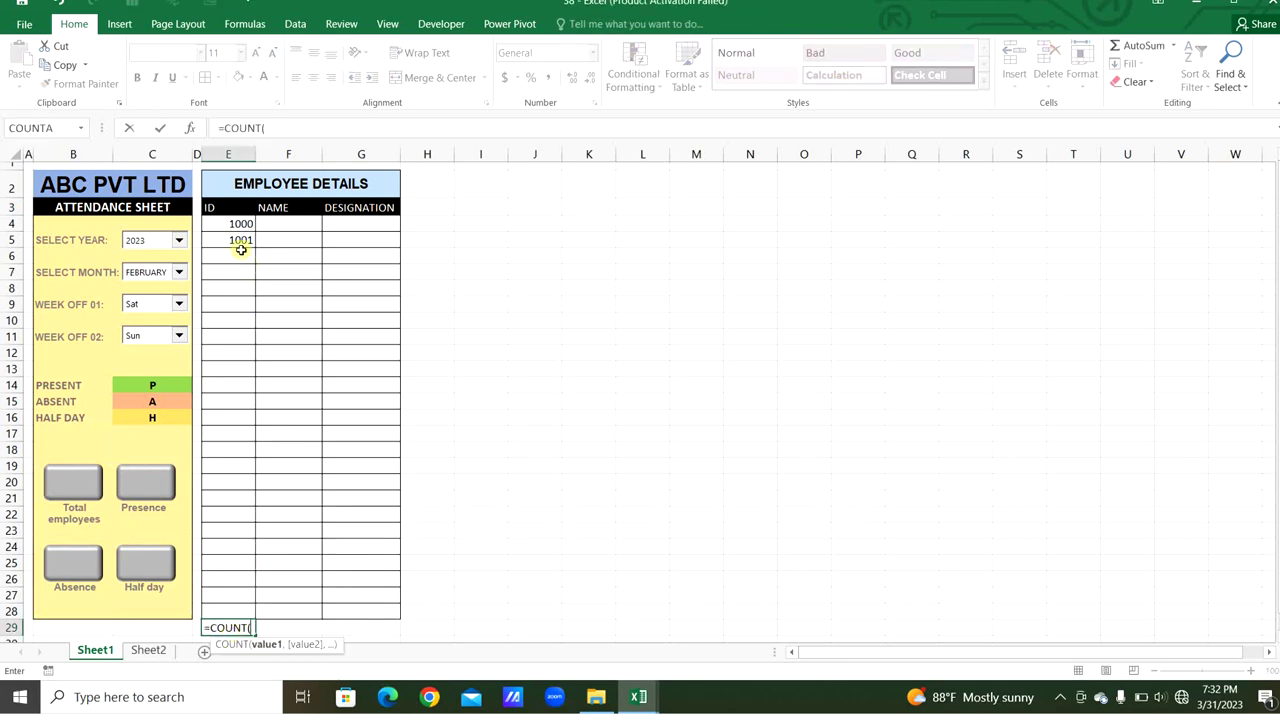
{"action": "left_click_drag", "start_coordinate": [231, 226], "coordinate": [237, 603]}
{"action": "key", "text": "Return"}
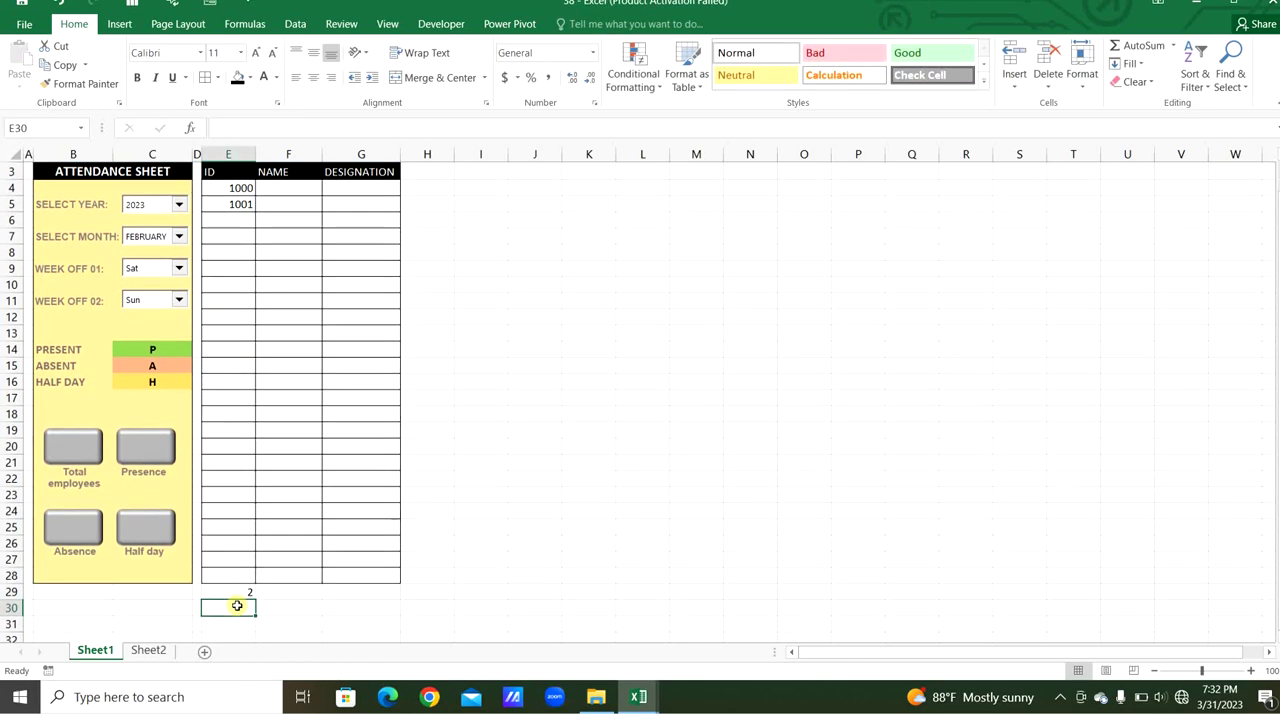
Give the employee count in cell E29 a near-white font colour so it blends into the sheet
{"action": "left_click", "coordinate": [245, 595]}
{"action": "left_click", "coordinate": [276, 78]}
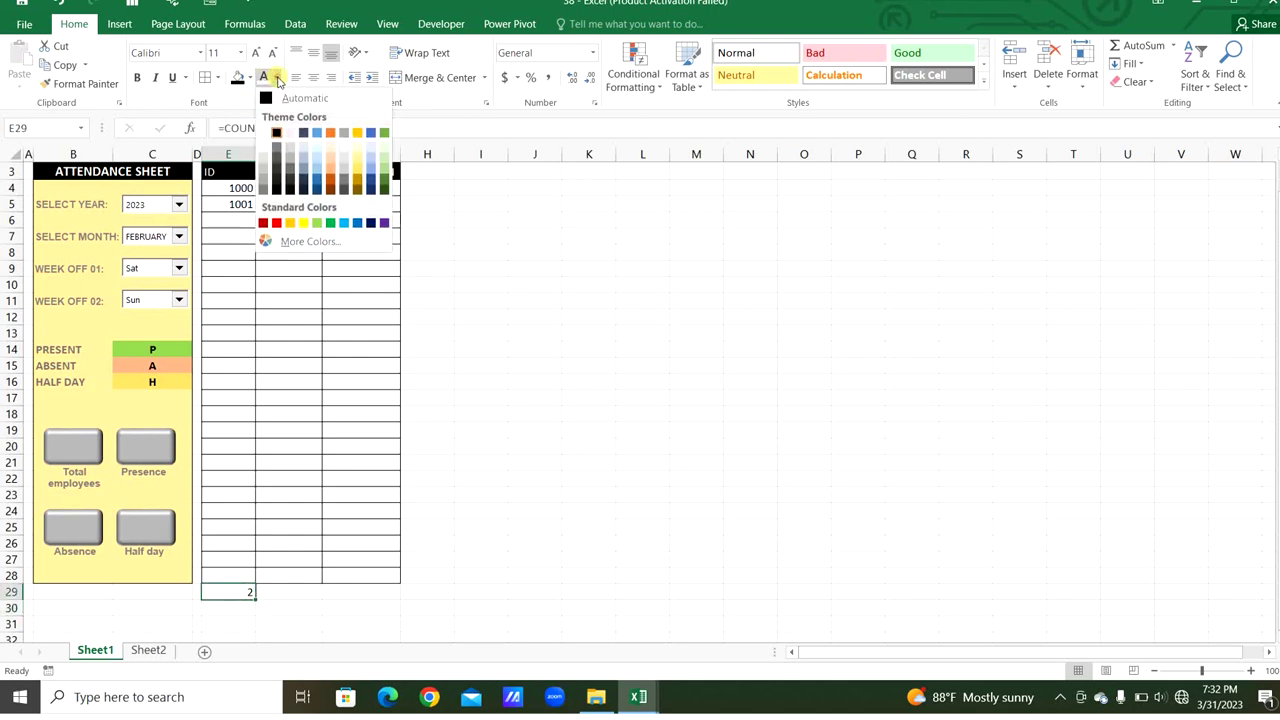
{"action": "left_click", "coordinate": [265, 174]}
Link the Total employees shape's text to the count with the formula =$E$29
{"action": "left_click", "coordinate": [91, 453]}
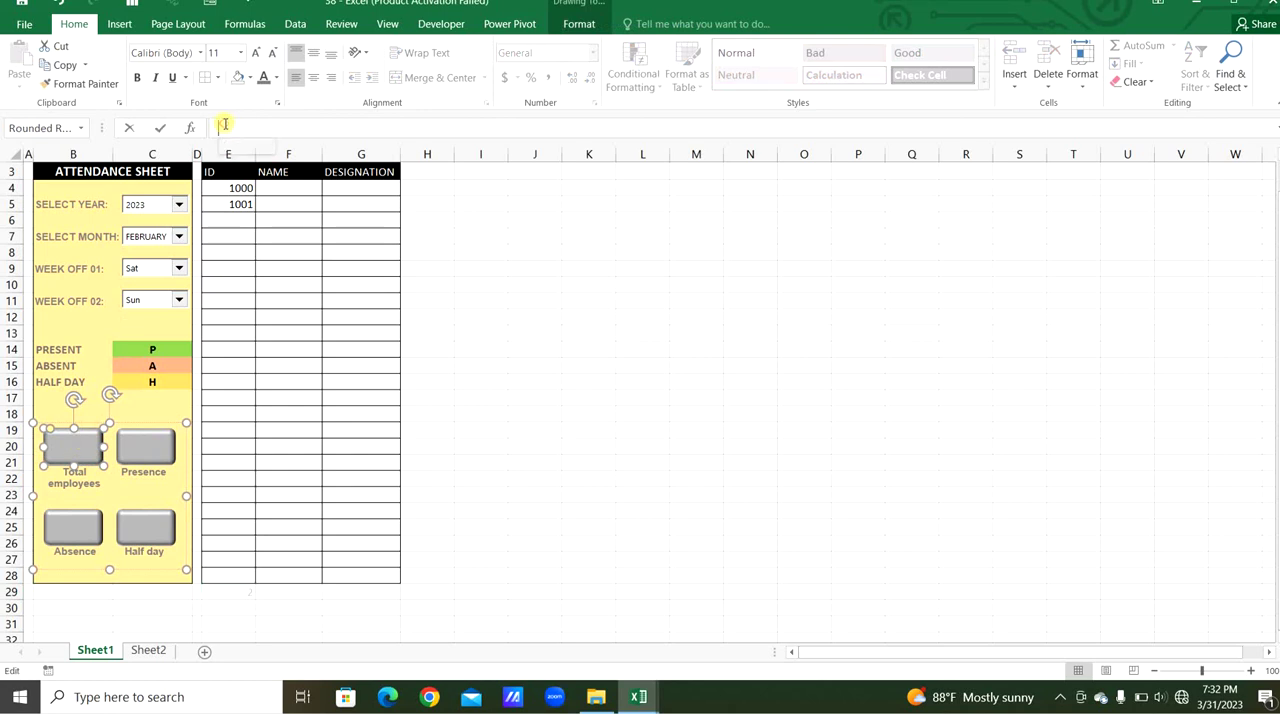
{"action": "left_click", "coordinate": [225, 124]}
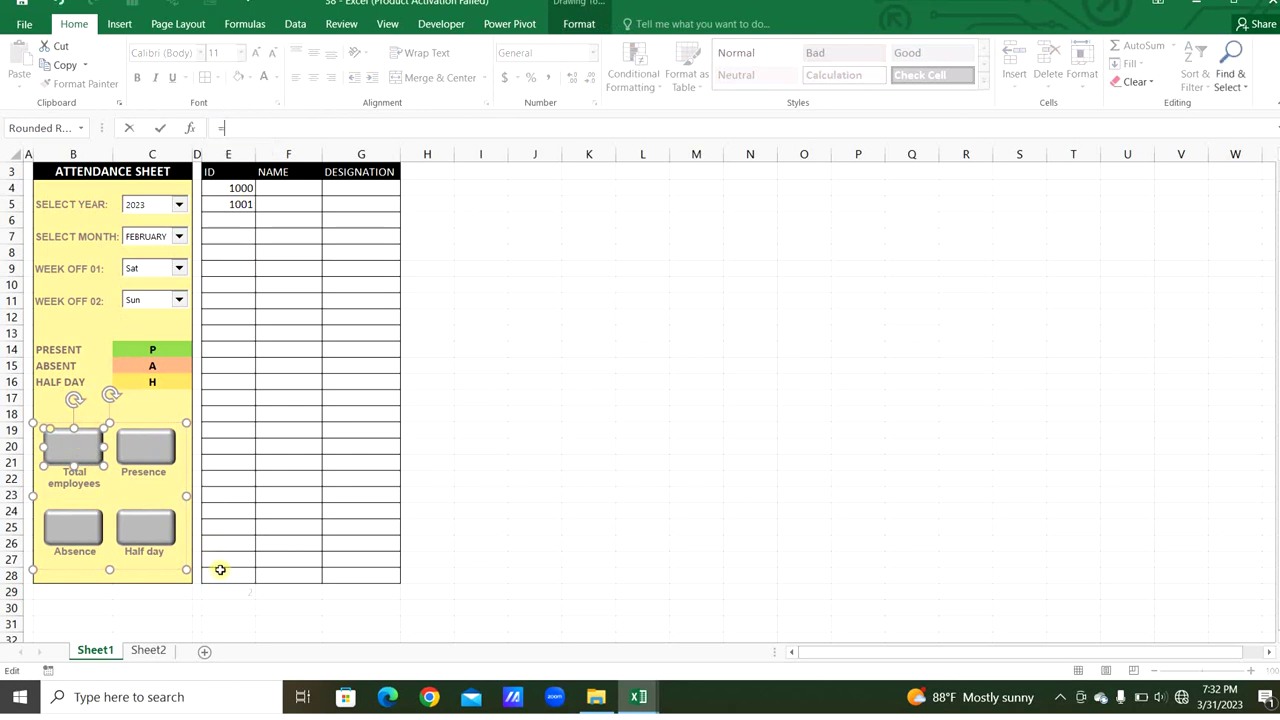
{"action": "left_click", "coordinate": [233, 596]}
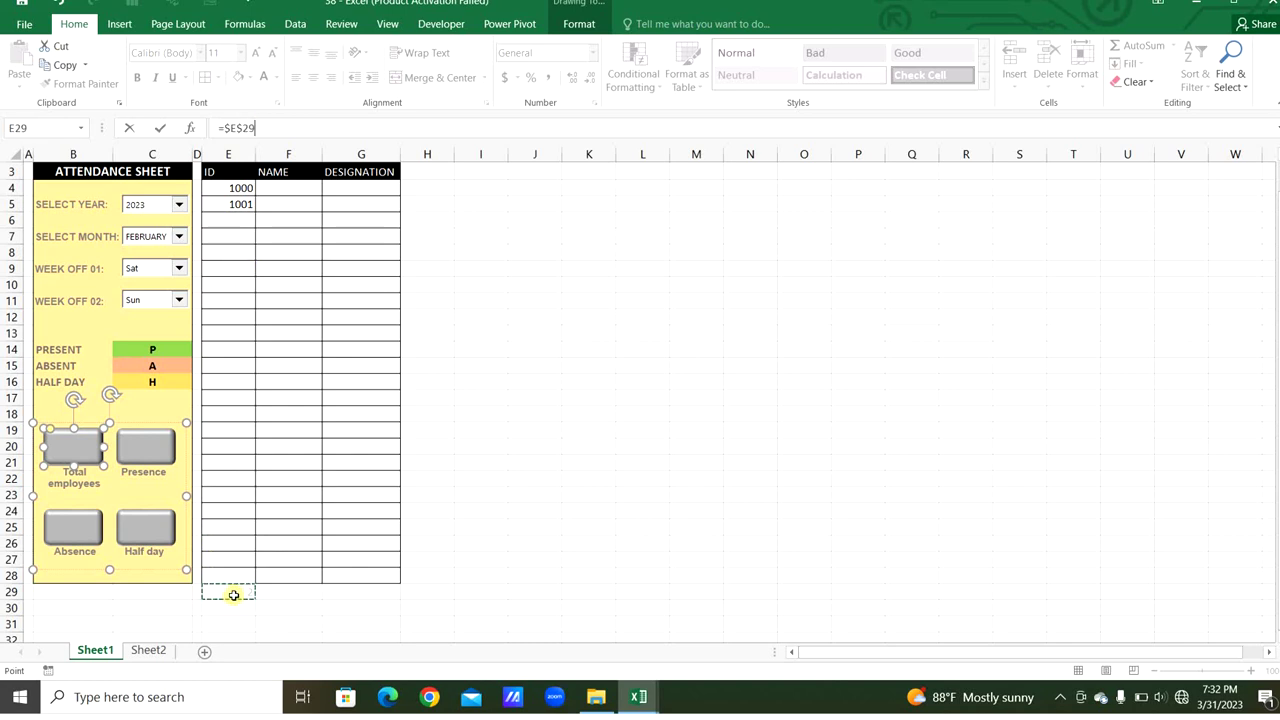
{"action": "key", "text": "Return"}
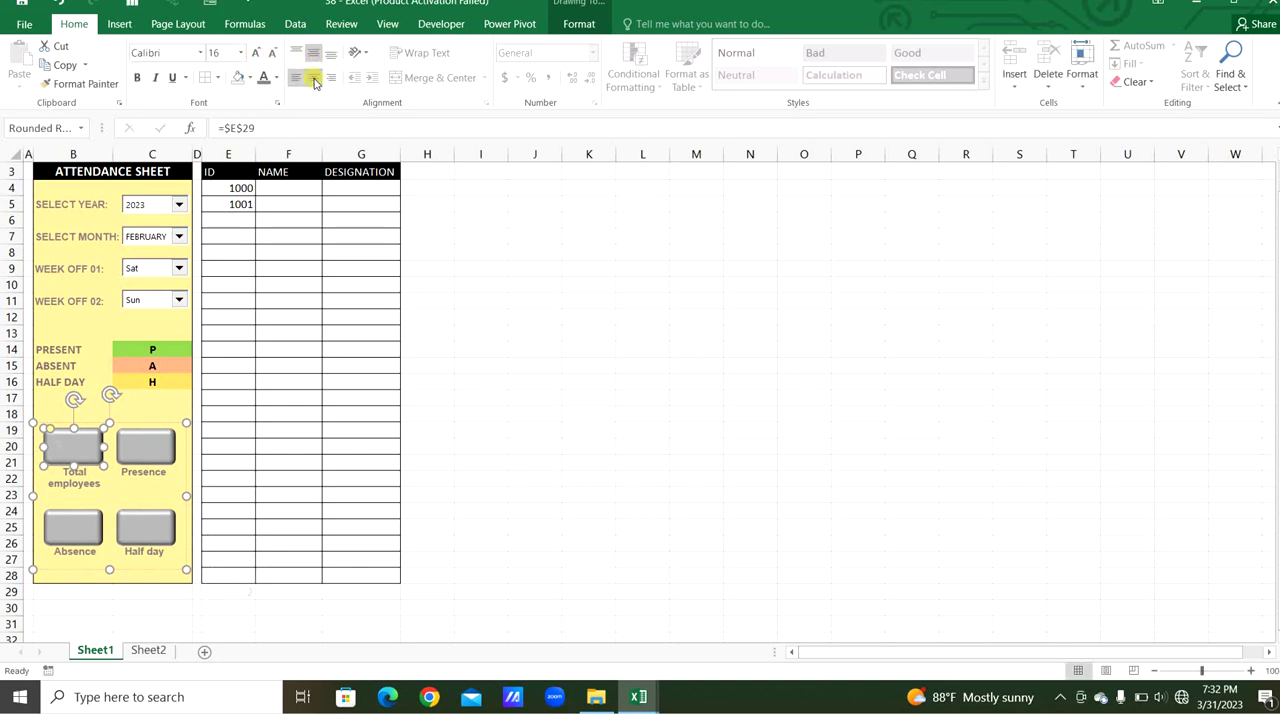
Format the linked number in the Total employees shape as centered, bold, black text at size 24
{"action": "left_click", "coordinate": [276, 78]}
{"action": "left_click", "coordinate": [279, 117]}
{"action": "key", "text": "ctrl+b"}
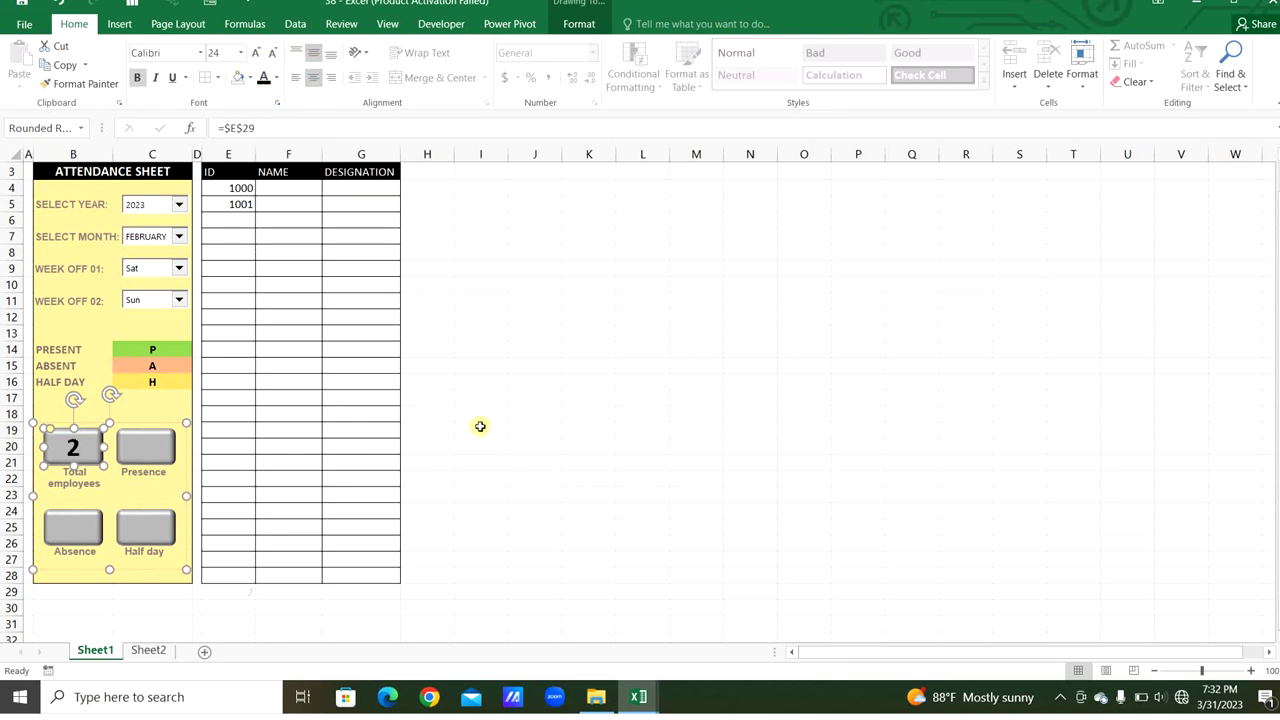
Enter the day numbers 1, 2, 3 and 4 across cells H3:K3 and select those cells
{"action": "scroll", "coordinate": [480, 426], "scroll_direction": "up", "scroll_amount": 1}
{"action": "left_click", "coordinate": [444, 205]}
{"action": "type", "text": "1"}
{"action": "key", "text": "Tab"}
{"action": "type", "text": "2"}
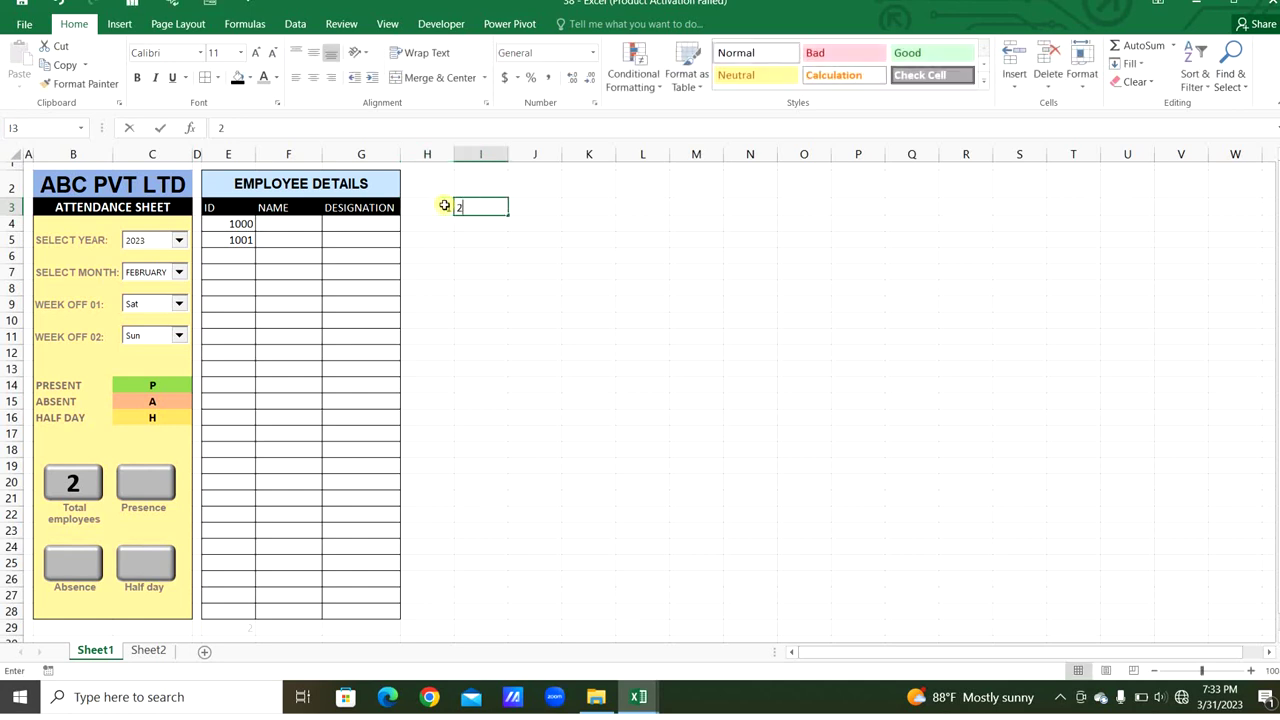
{"action": "key", "text": "Tab"}
{"action": "type", "text": "3"}
{"action": "key", "text": "Tab"}
{"action": "type", "text": "4"}
{"action": "key", "text": "Tab"}
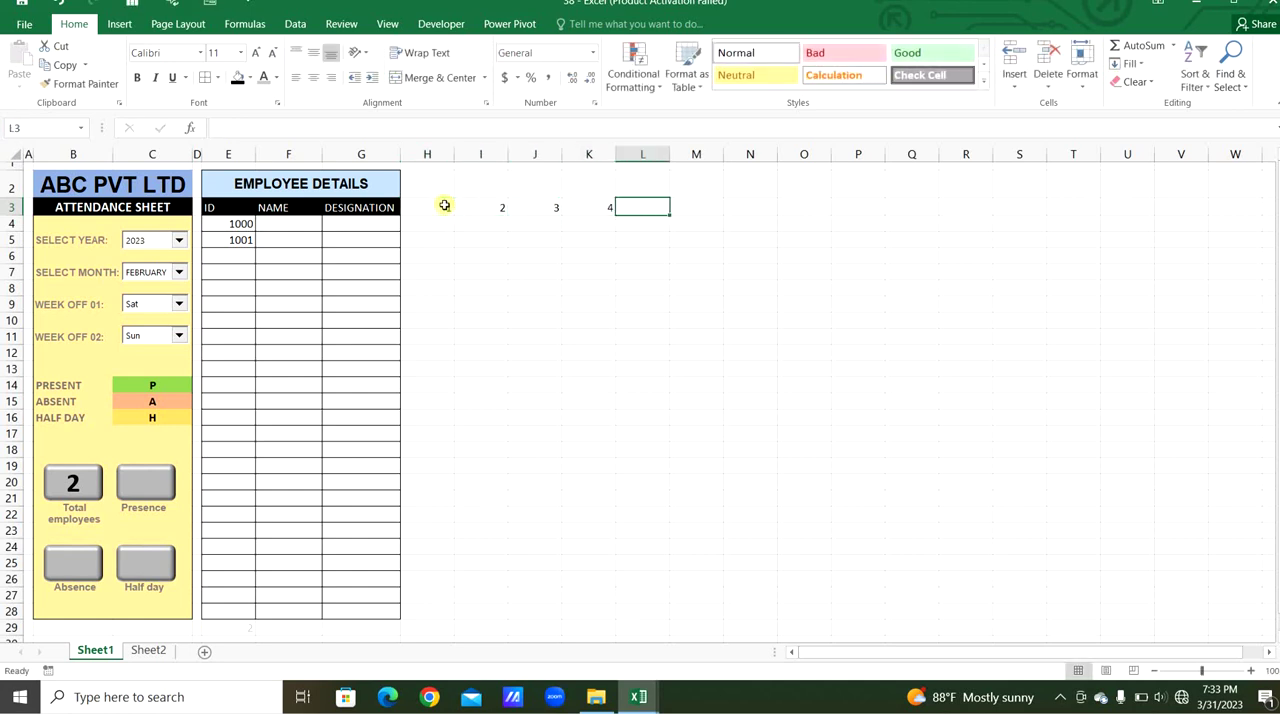
{"action": "left_click_drag", "start_coordinate": [444, 205], "coordinate": [580, 208]}
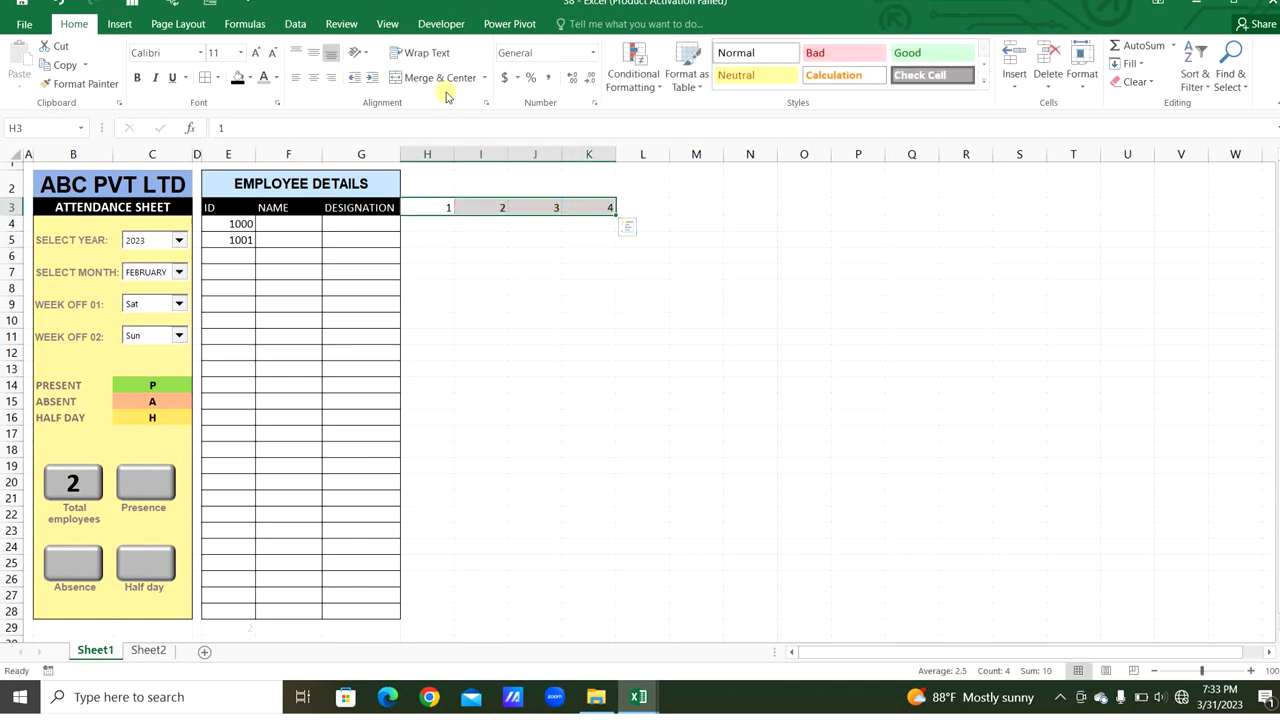
Format the day numbers in H3:K3 as centered, bold white text on black, and make the ID, NAME and DESIGNATION headers bold
{"action": "left_click", "coordinate": [314, 77]}
{"action": "left_click", "coordinate": [240, 80]}
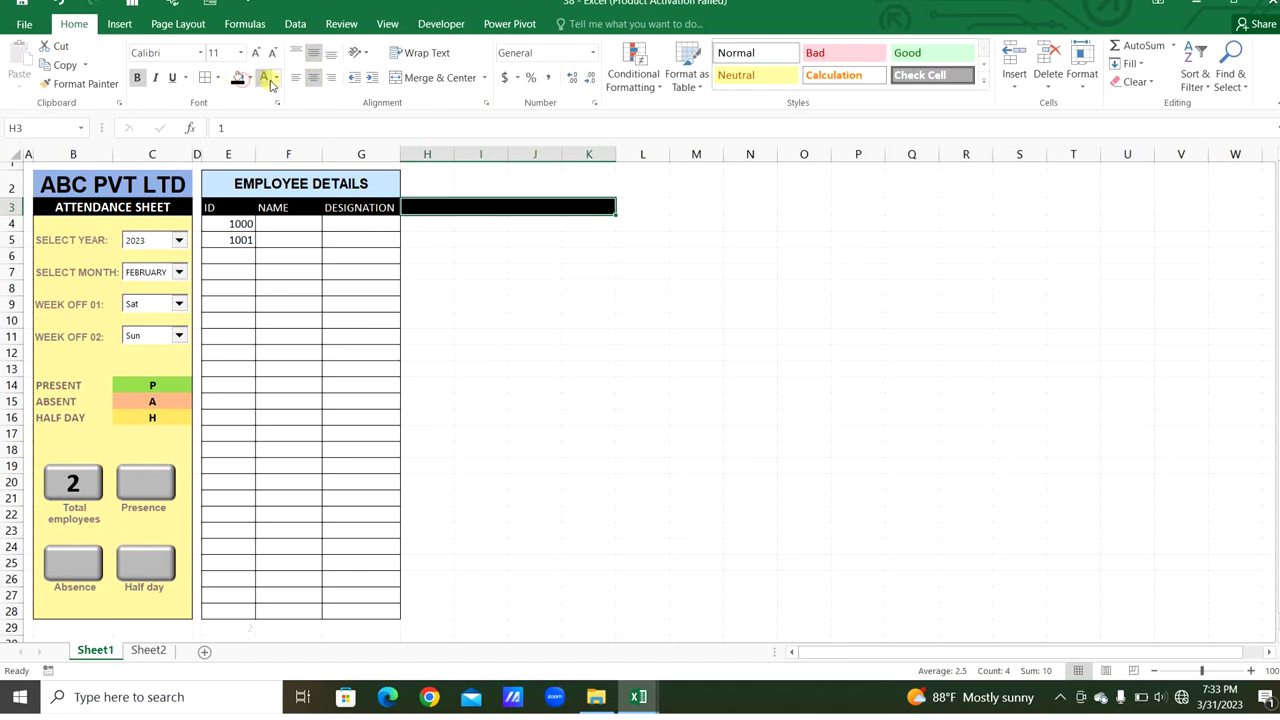
{"action": "left_click", "coordinate": [276, 78]}
{"action": "left_click", "coordinate": [264, 121]}
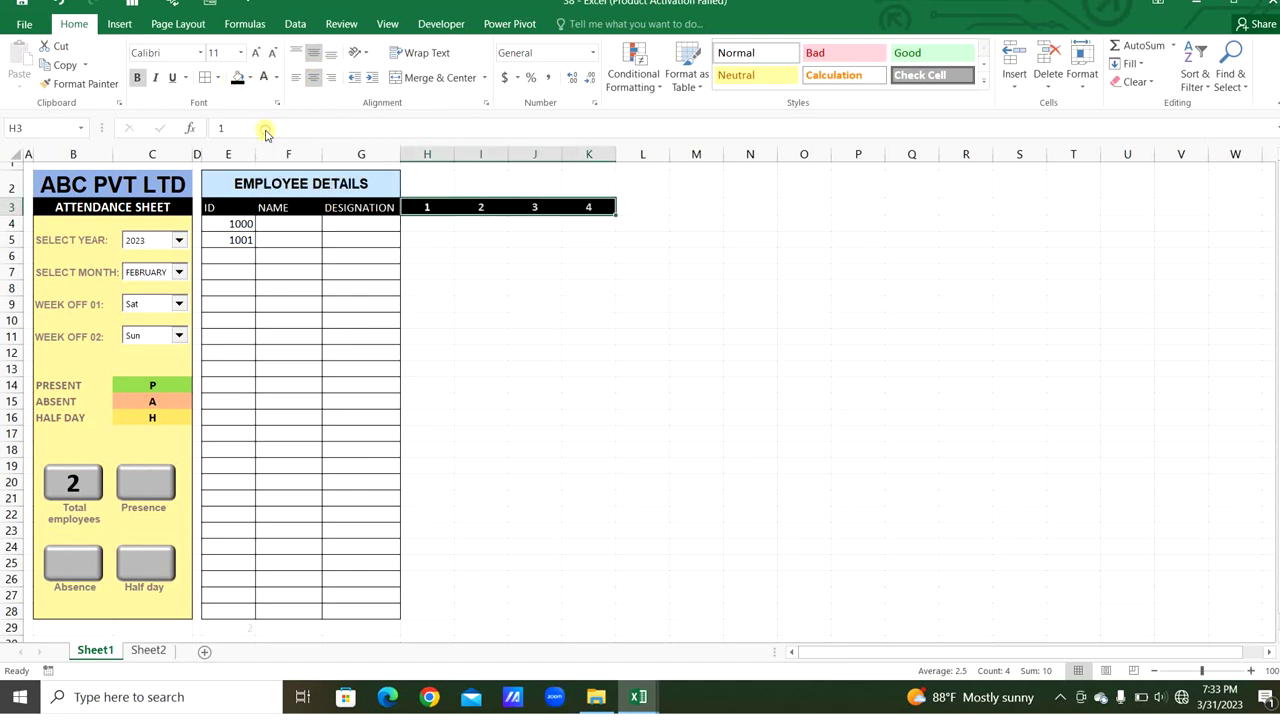
{"action": "left_click_drag", "start_coordinate": [209, 207], "coordinate": [344, 210]}
{"action": "left_click", "coordinate": [168, 52]}
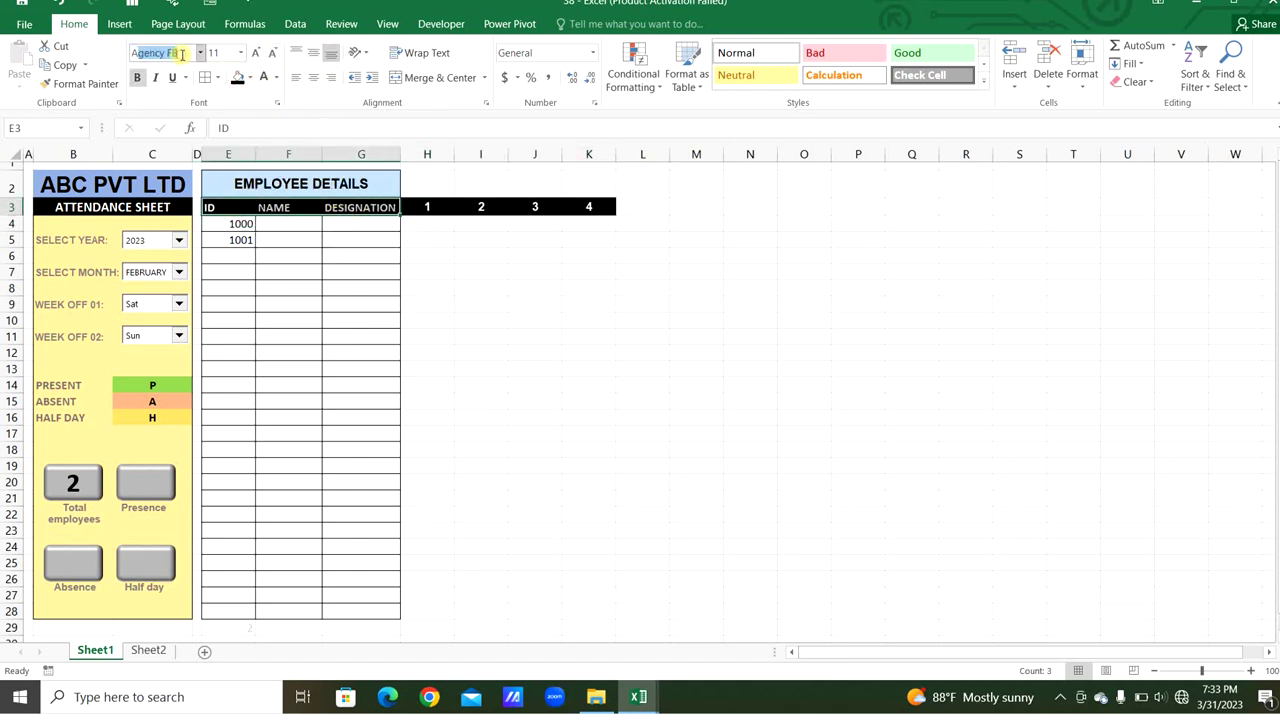
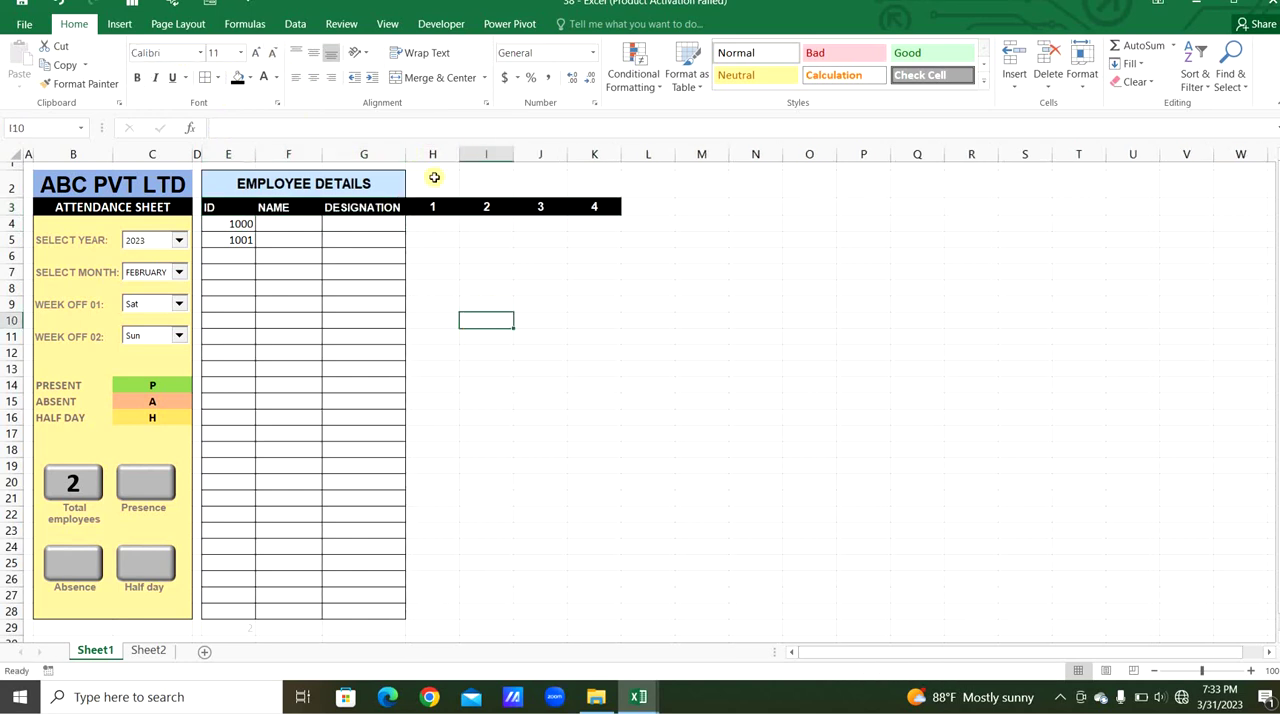
Enter the weekday names Sun in H2 and Mon in I2 above the first two day numbers
{"action": "left_click", "coordinate": [432, 179]}
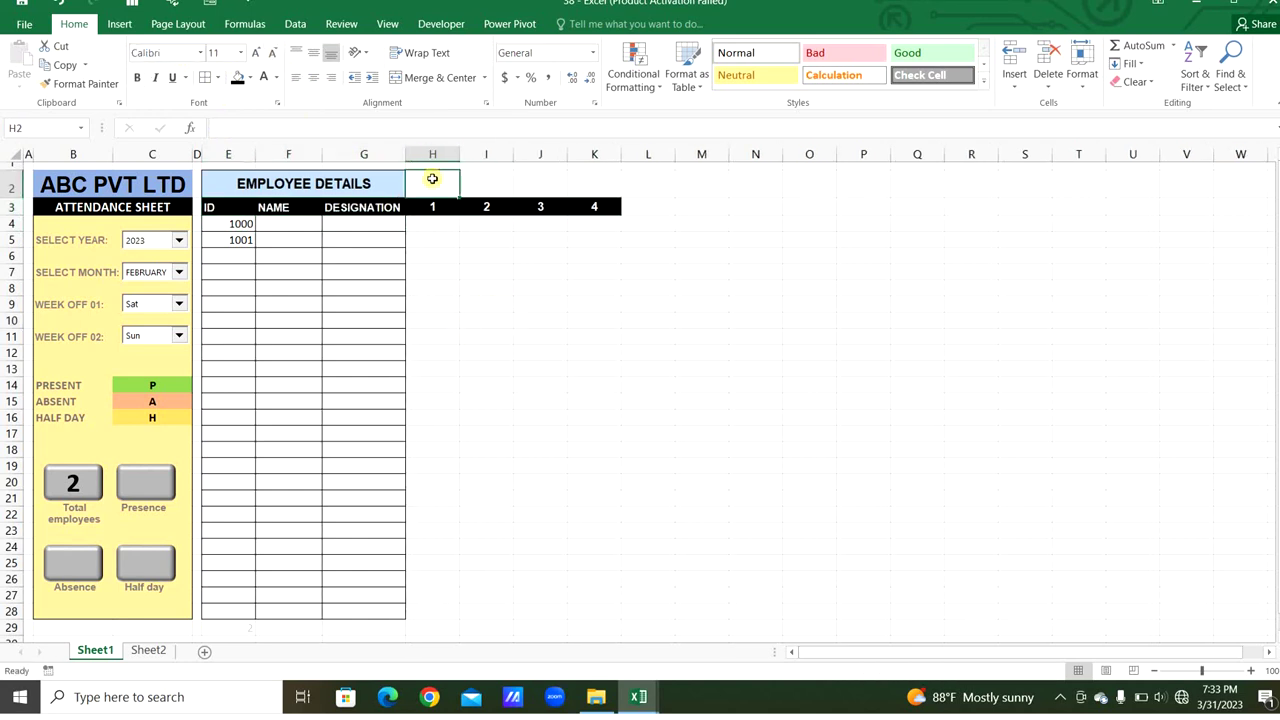
{"action": "type", "text": "Sun"}
{"action": "key", "text": "Tab"}
{"action": "type", "text": "M"}
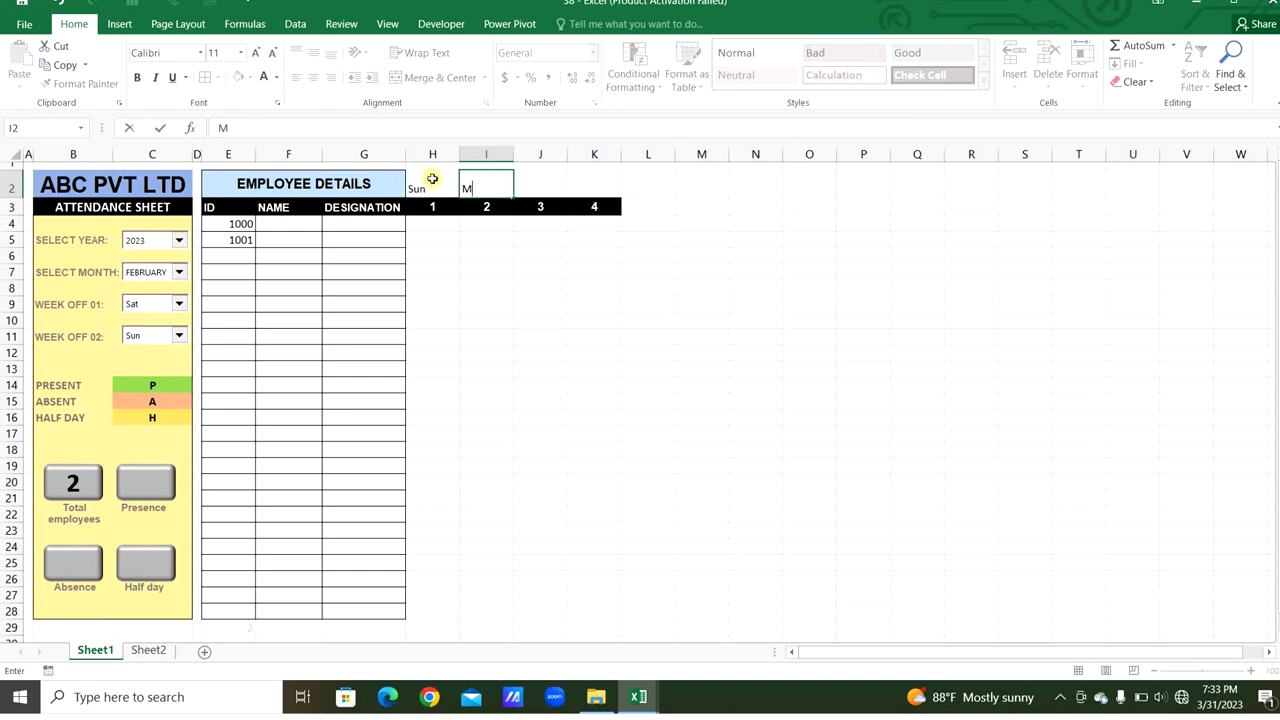
{"action": "type", "text": "on"}
Center the weekday cells H2:K2, rotate their text up and give them a light blue fill
{"action": "left_click_drag", "start_coordinate": [432, 179], "coordinate": [600, 186]}
{"action": "left_click", "coordinate": [313, 77]}
{"action": "left_click", "coordinate": [355, 52]}
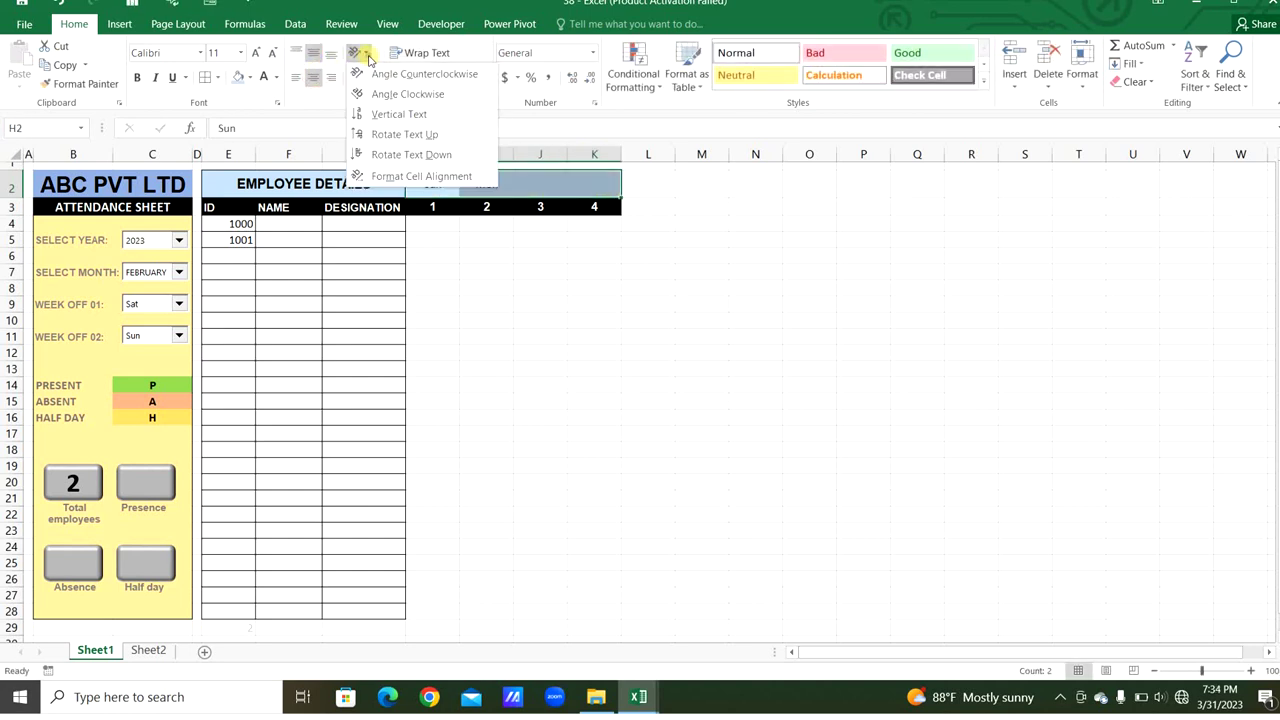
{"action": "left_click", "coordinate": [370, 133]}
{"action": "left_click", "coordinate": [540, 320]}
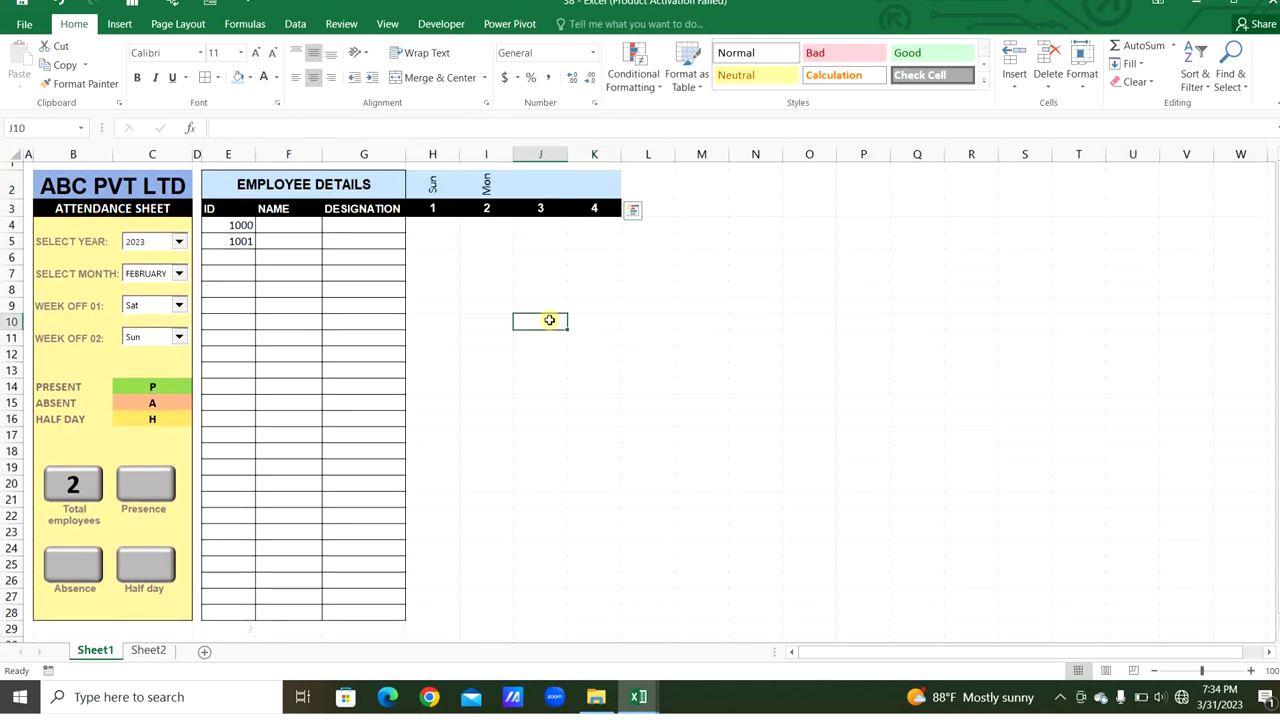
On Sheet2, enter the labels "Starting day of month" in E6 and "End day of the month" in E7
{"action": "left_click", "coordinate": [148, 652]}
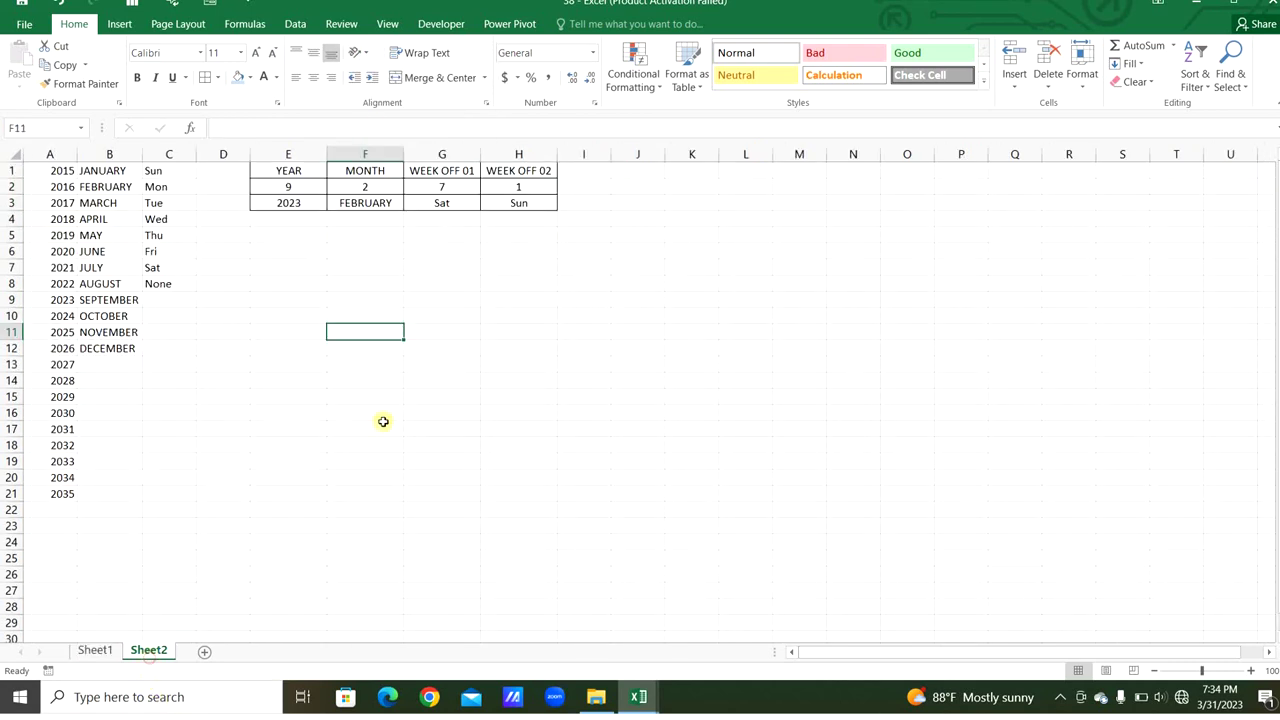
{"action": "left_click", "coordinate": [312, 250]}
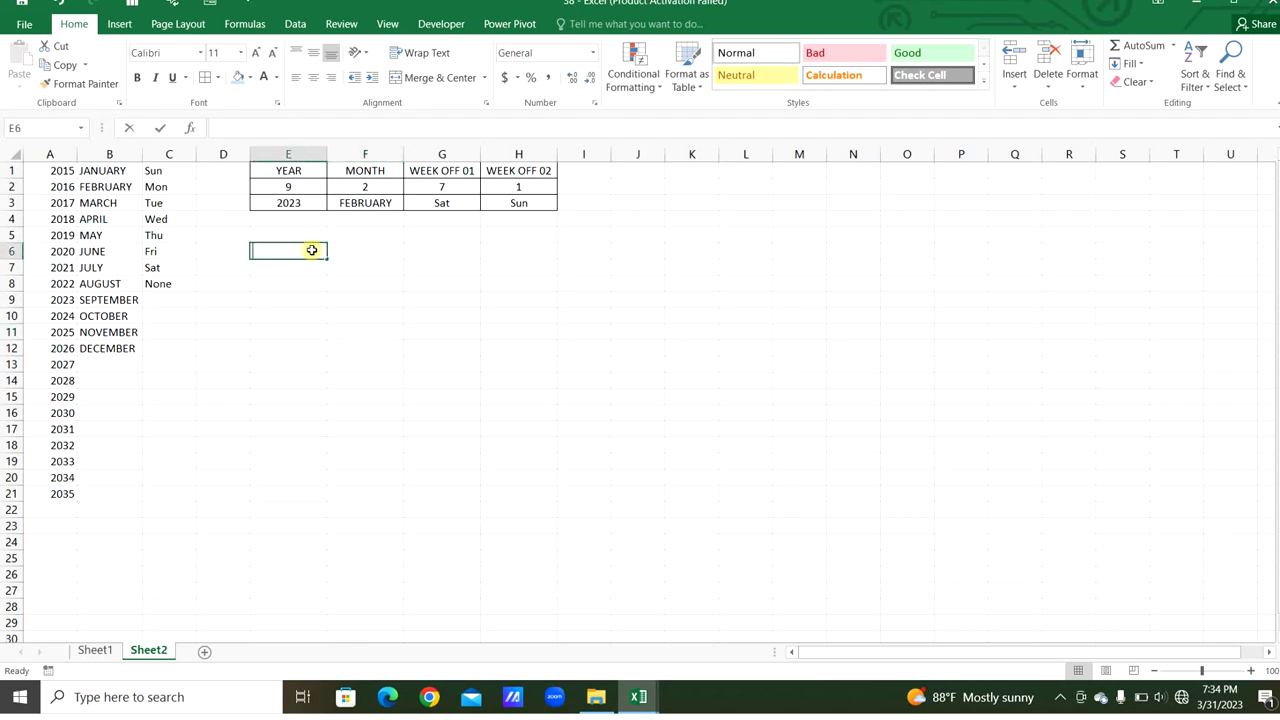
{"action": "type", "text": "Starting day of month"}
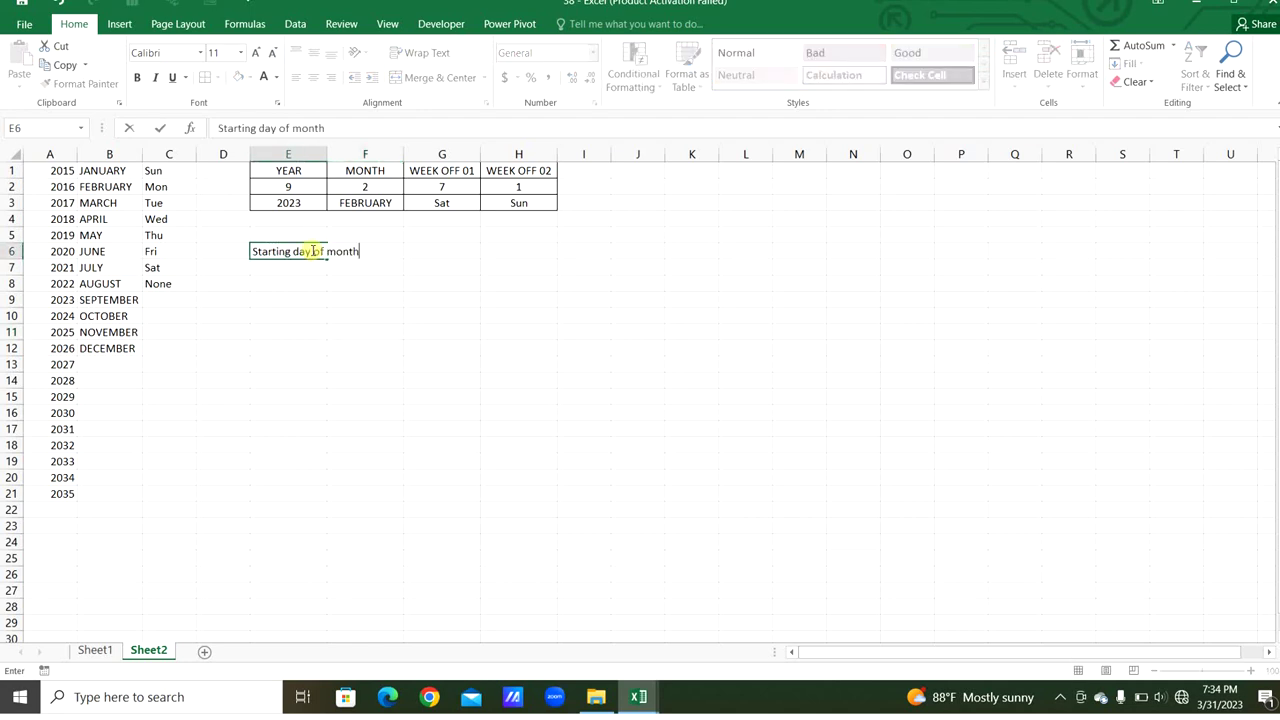
{"action": "key", "text": "Return"}
{"action": "type", "text": "End day of the month"}
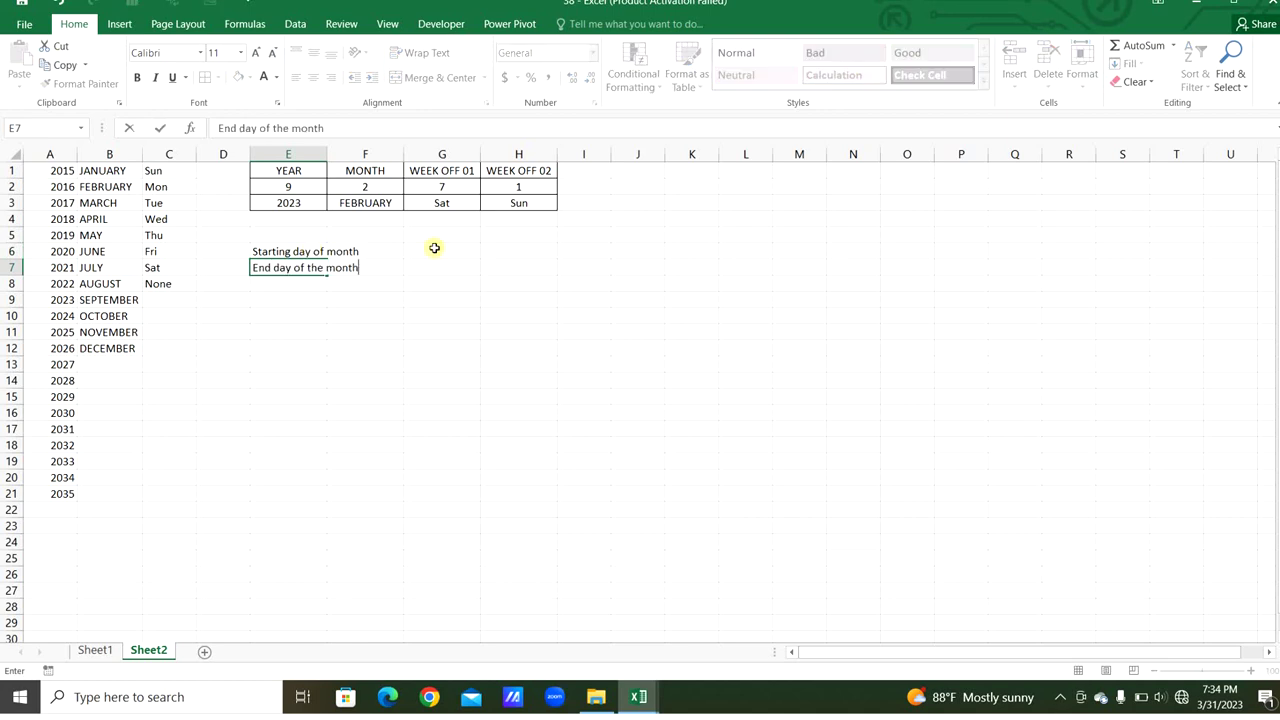
Calculate the month's starting date in G6 with the formula =DATE($E$3,$F$2,1)
{"action": "left_click", "coordinate": [435, 248]}
{"action": "type", "text": "=dat"}
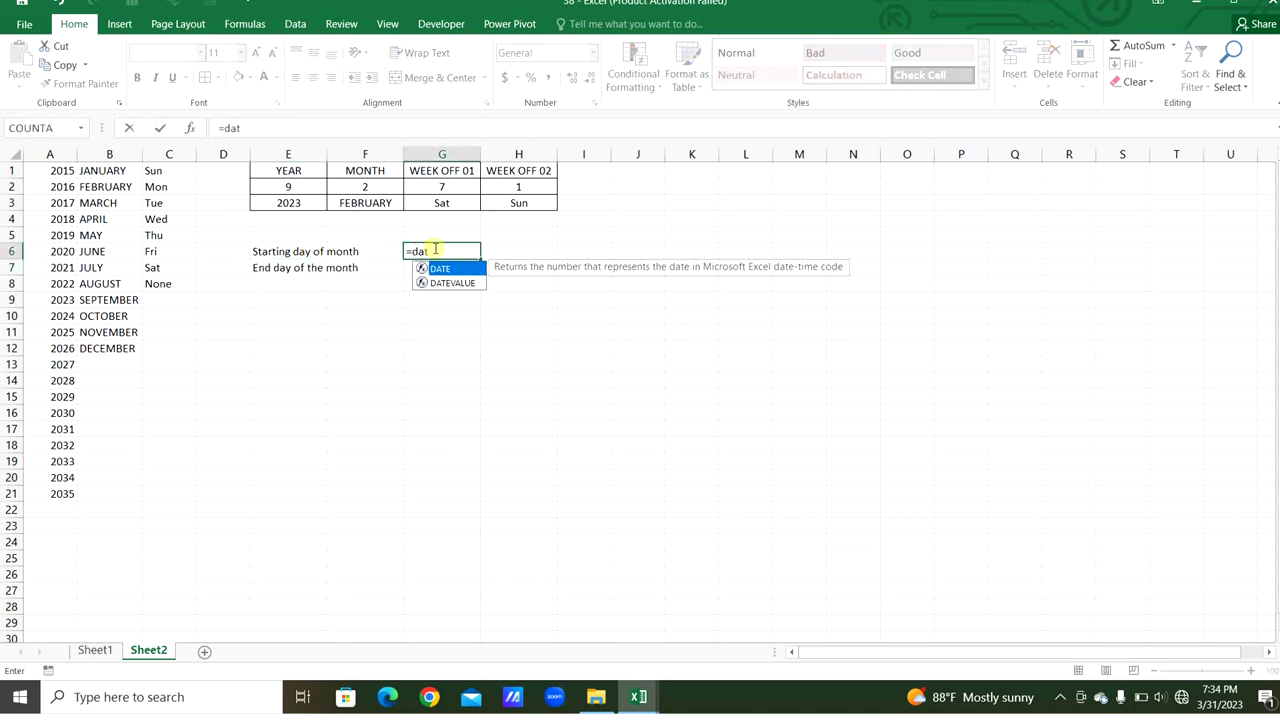
{"action": "key", "text": "Tab"}
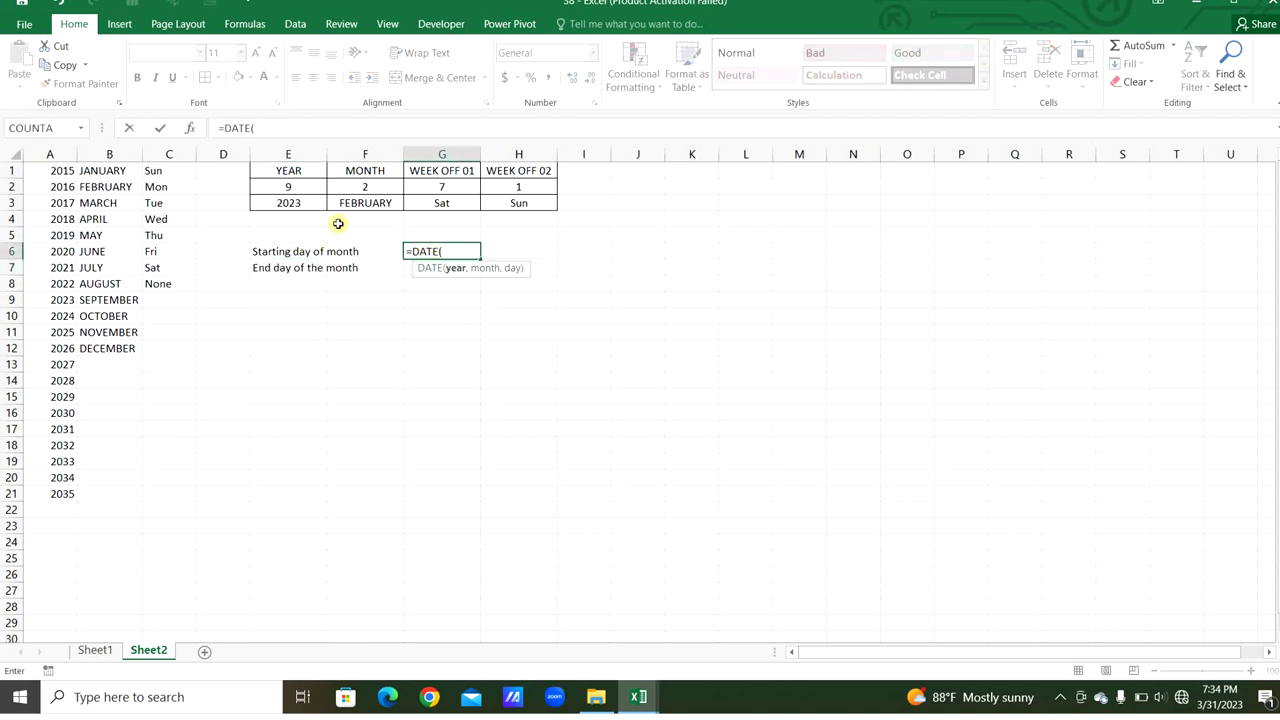
{"action": "left_click", "coordinate": [316, 203]}
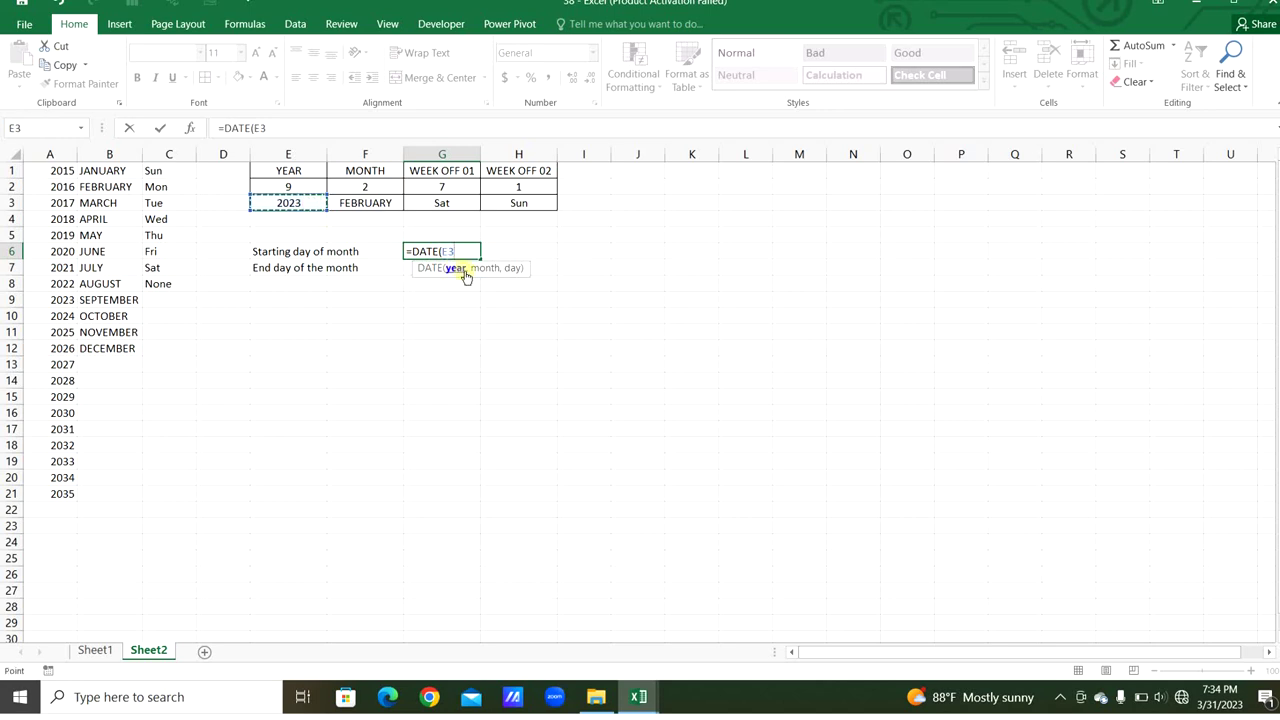
{"action": "type", "text": ","}
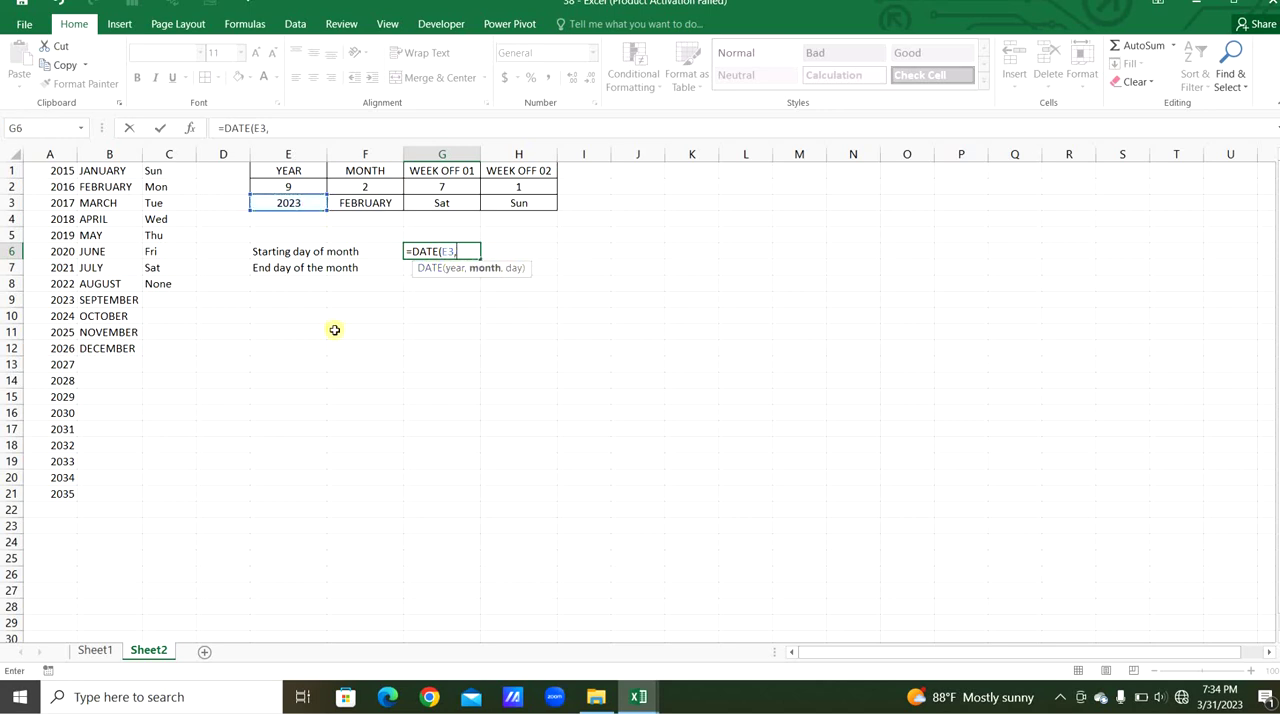
{"action": "left_click", "coordinate": [447, 251]}
{"action": "key", "text": "F4"}
{"action": "left_click", "coordinate": [468, 251]}
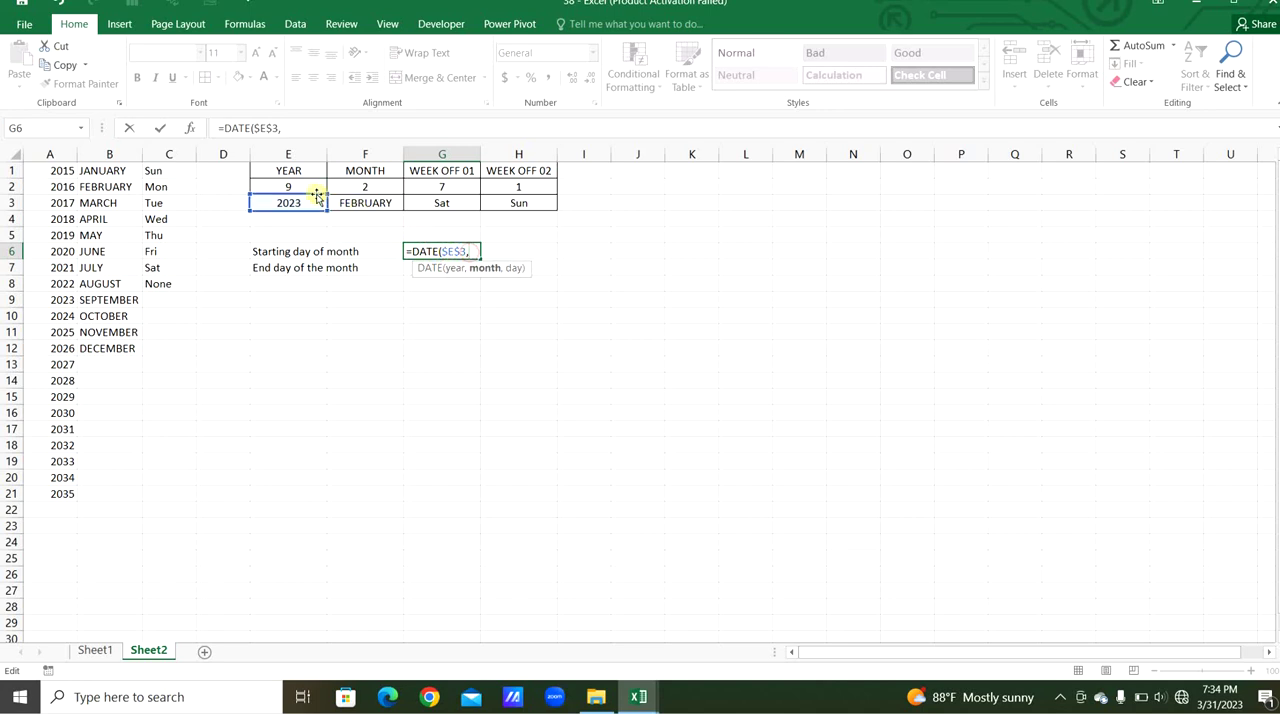
{"action": "left_click", "coordinate": [390, 184]}
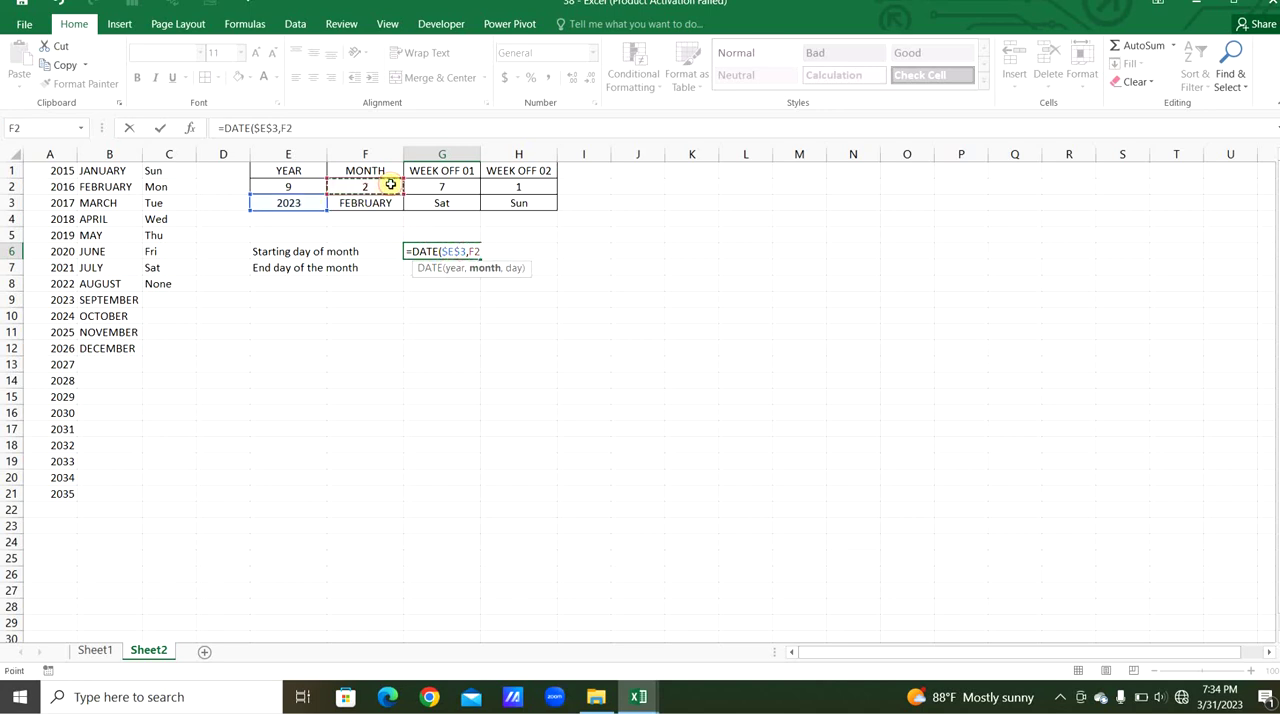
{"action": "key", "text": "F4"}
{"action": "type", "text": ",1"}
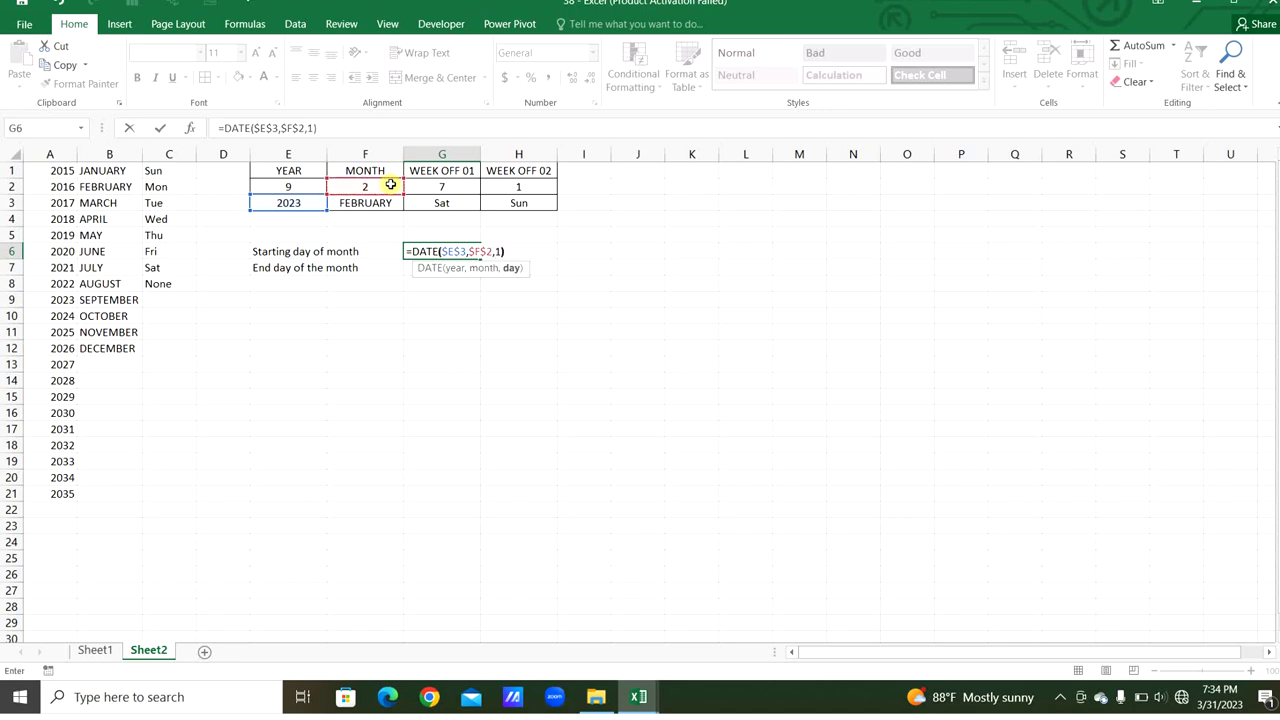
{"action": "key", "text": "Return"}
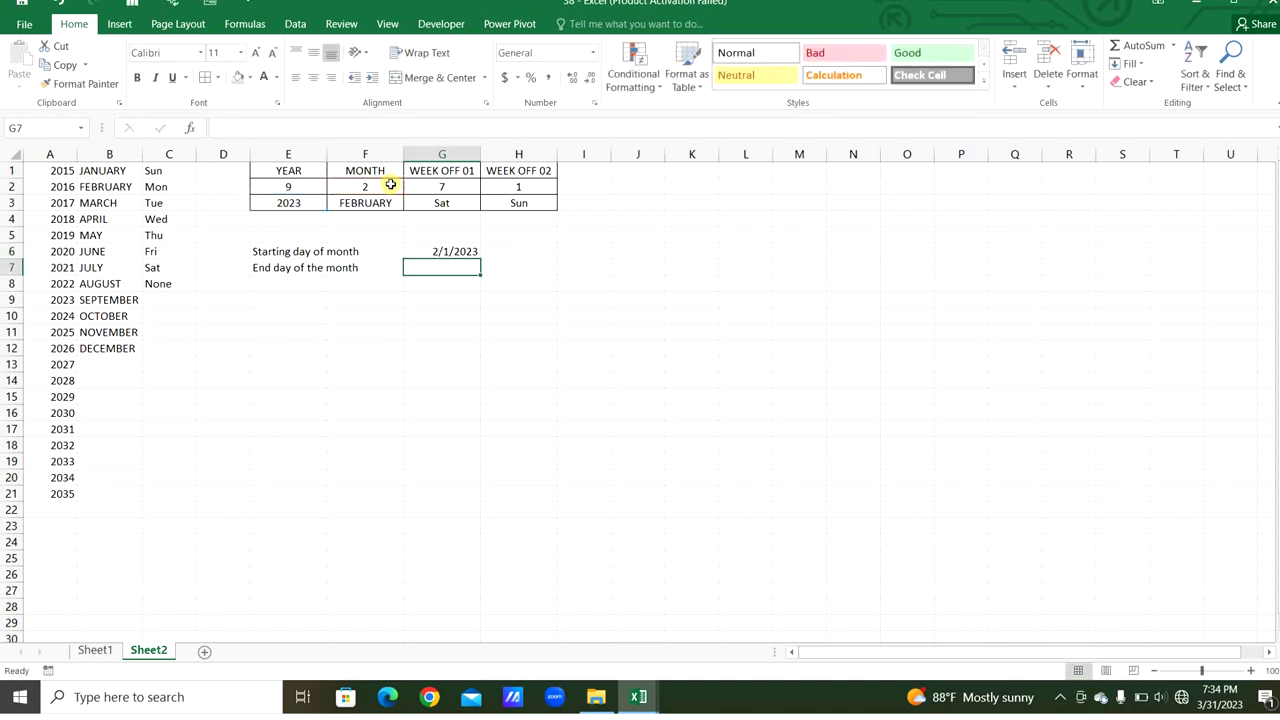
Apply the custom date format dd-mmm-yyyy to the starting date in G6
{"action": "left_click", "coordinate": [441, 253]}
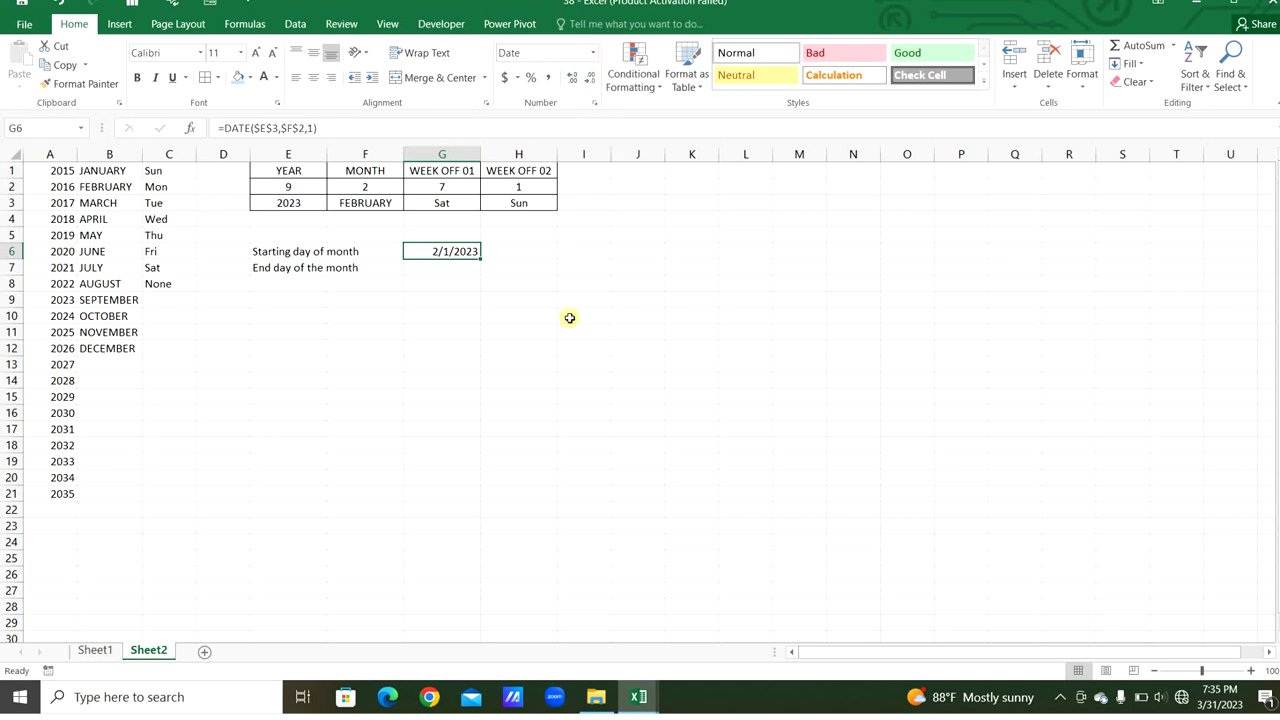
{"action": "key", "text": "ctrl+1"}
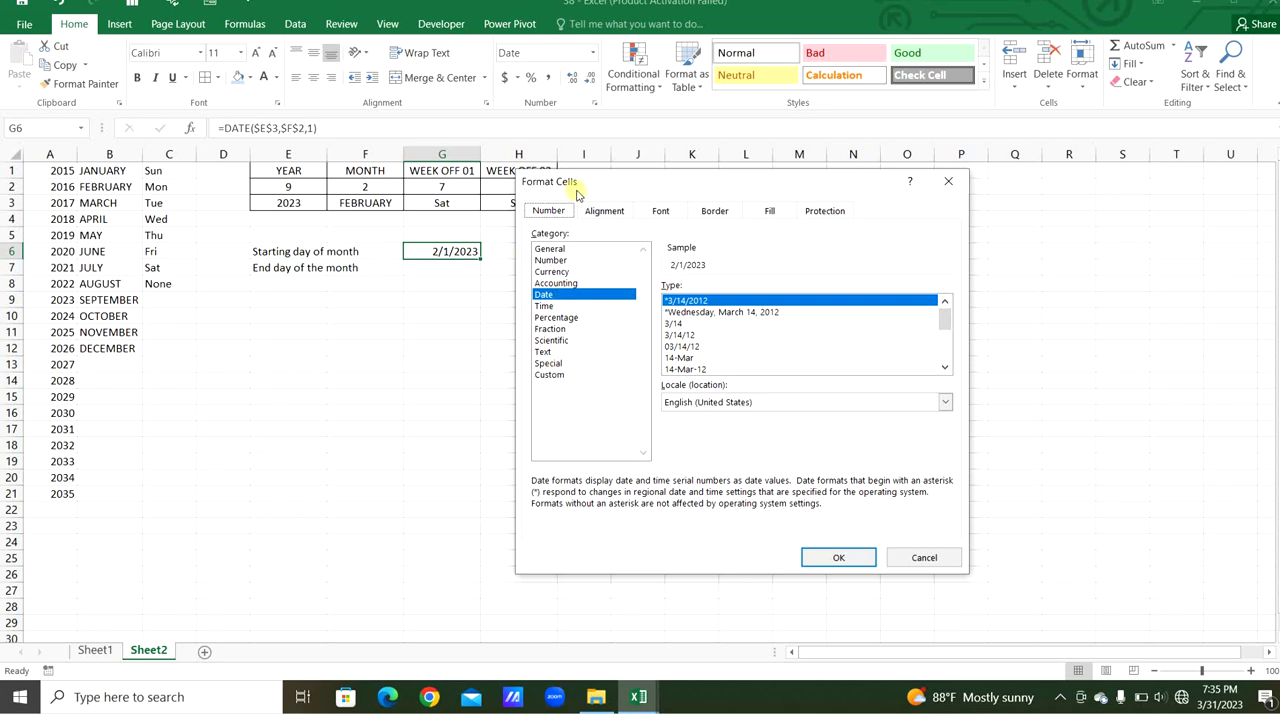
{"action": "left_click", "coordinate": [549, 374]}
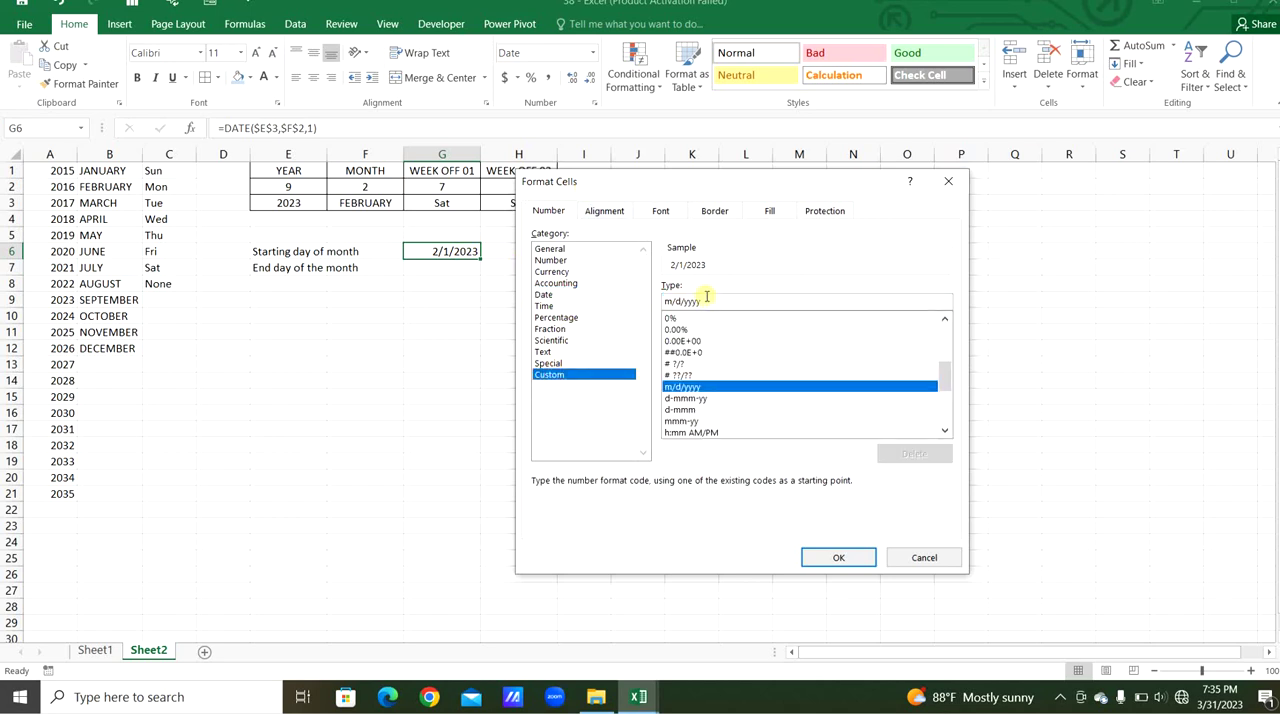
{"action": "left_click_drag", "start_coordinate": [707, 301], "coordinate": [632, 296]}
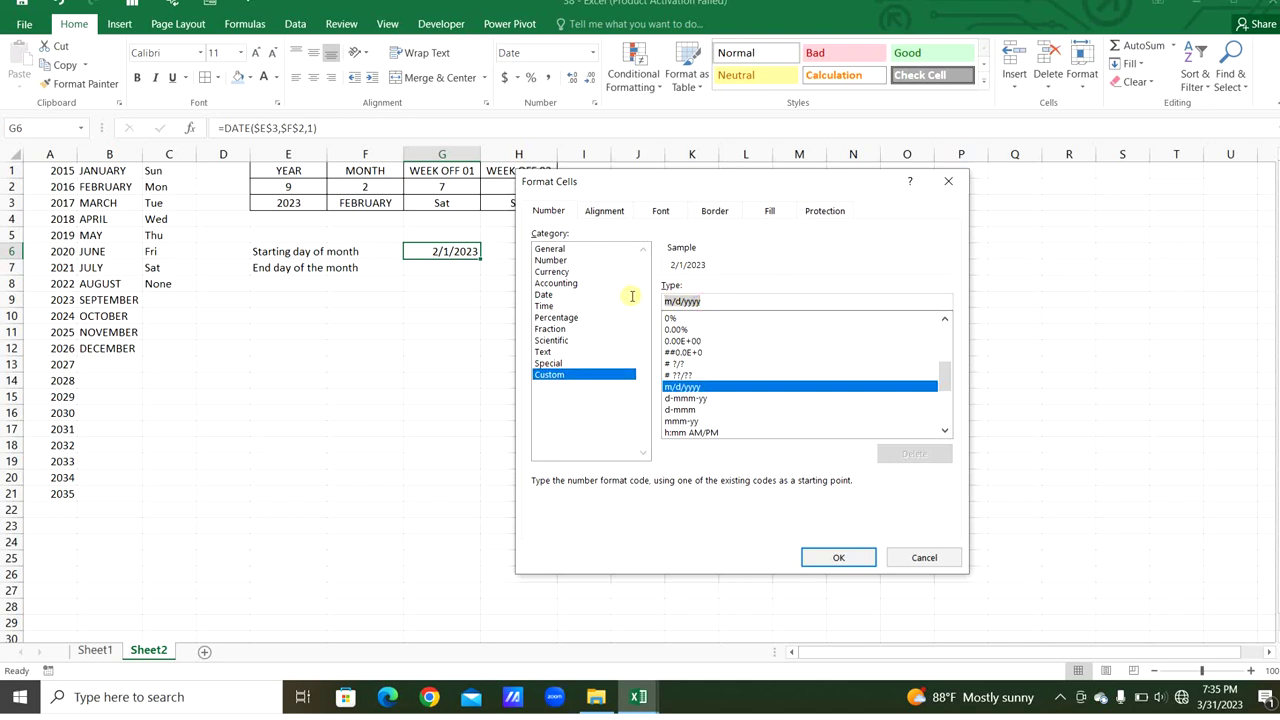
{"action": "type", "text": "dd-mmm-"}
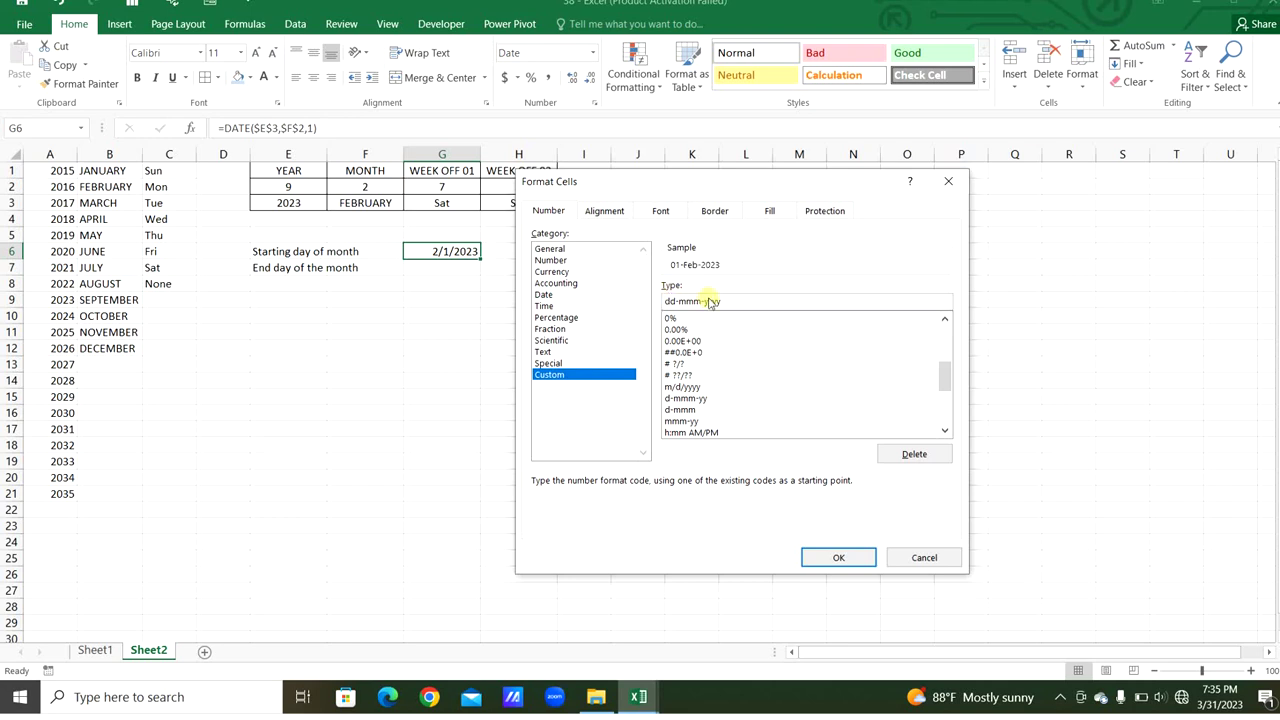
{"action": "left_click_drag", "start_coordinate": [729, 301], "coordinate": [657, 300]}
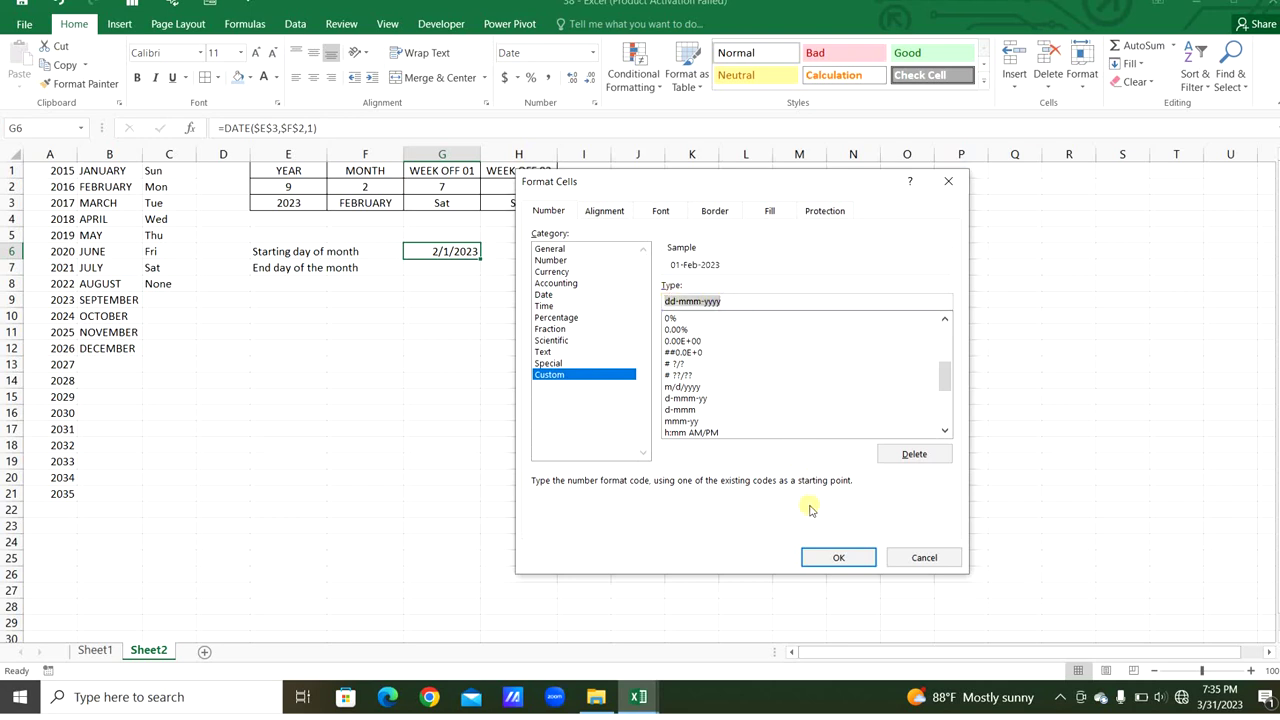
{"action": "left_click", "coordinate": [824, 556]}
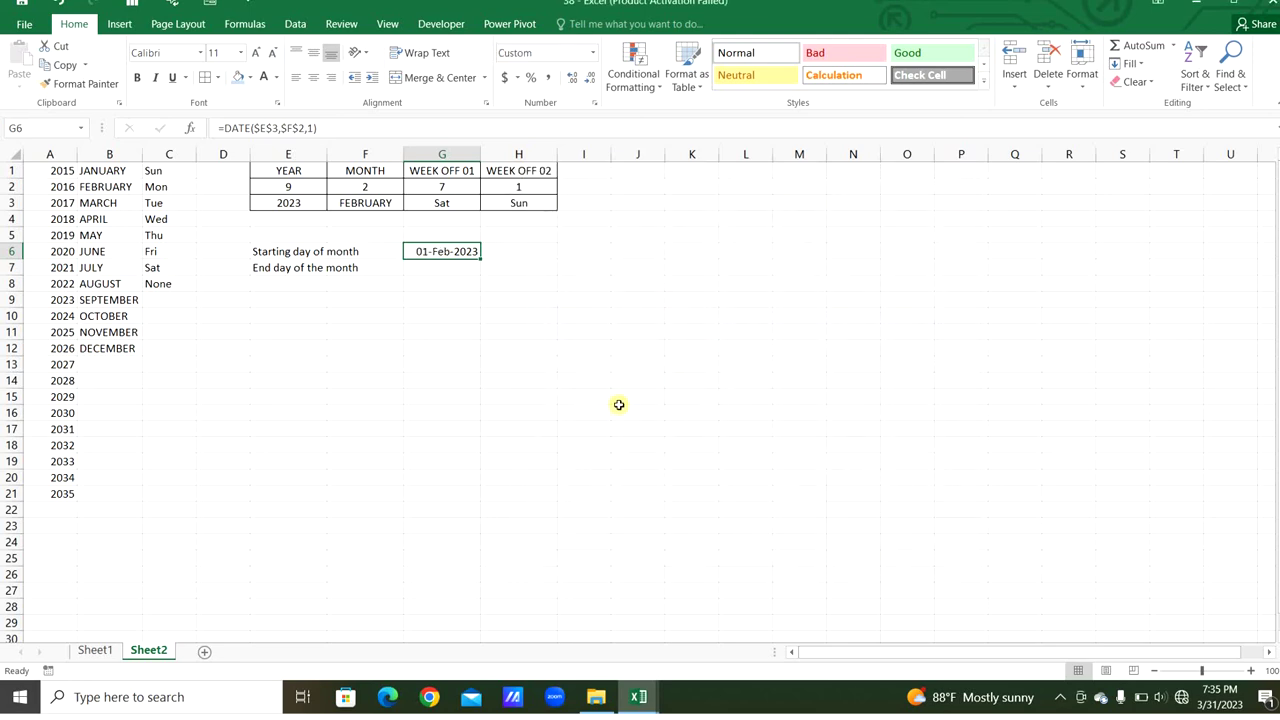
Calculate the month's end date in G7 with the formula =EOMONTH($G$6,0)
{"action": "left_click", "coordinate": [456, 267]}
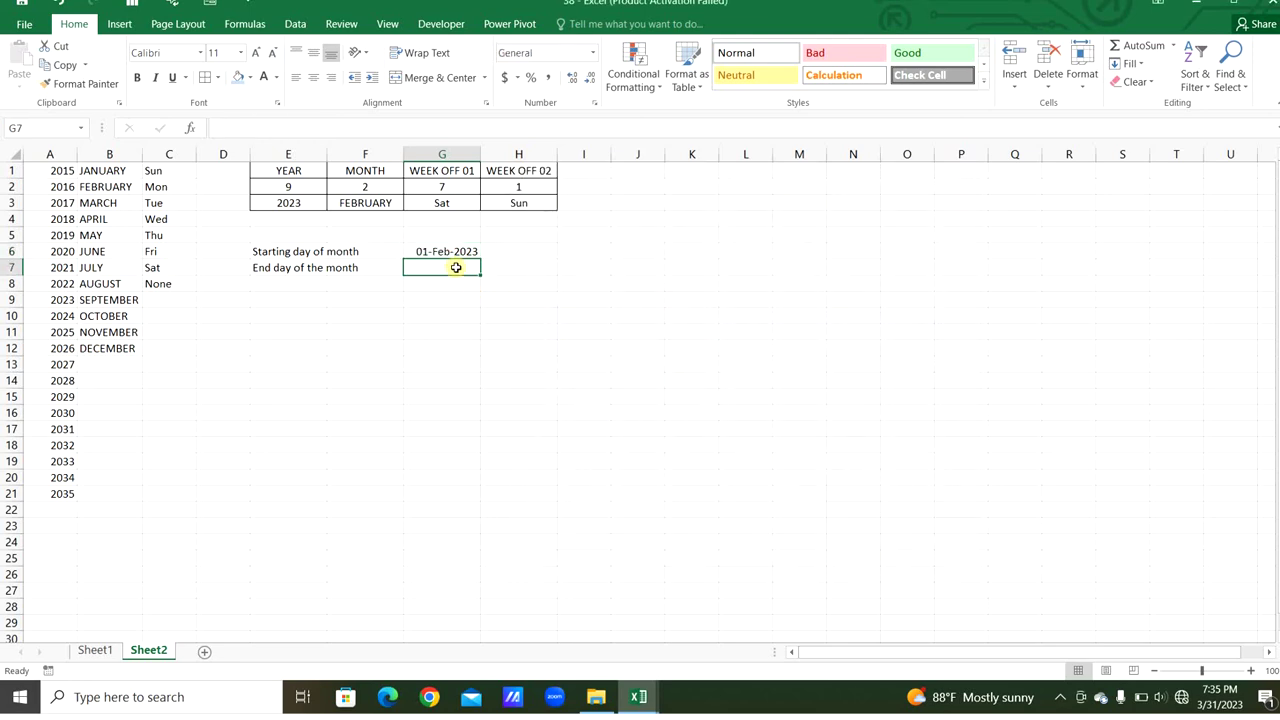
{"action": "type", "text": "="}
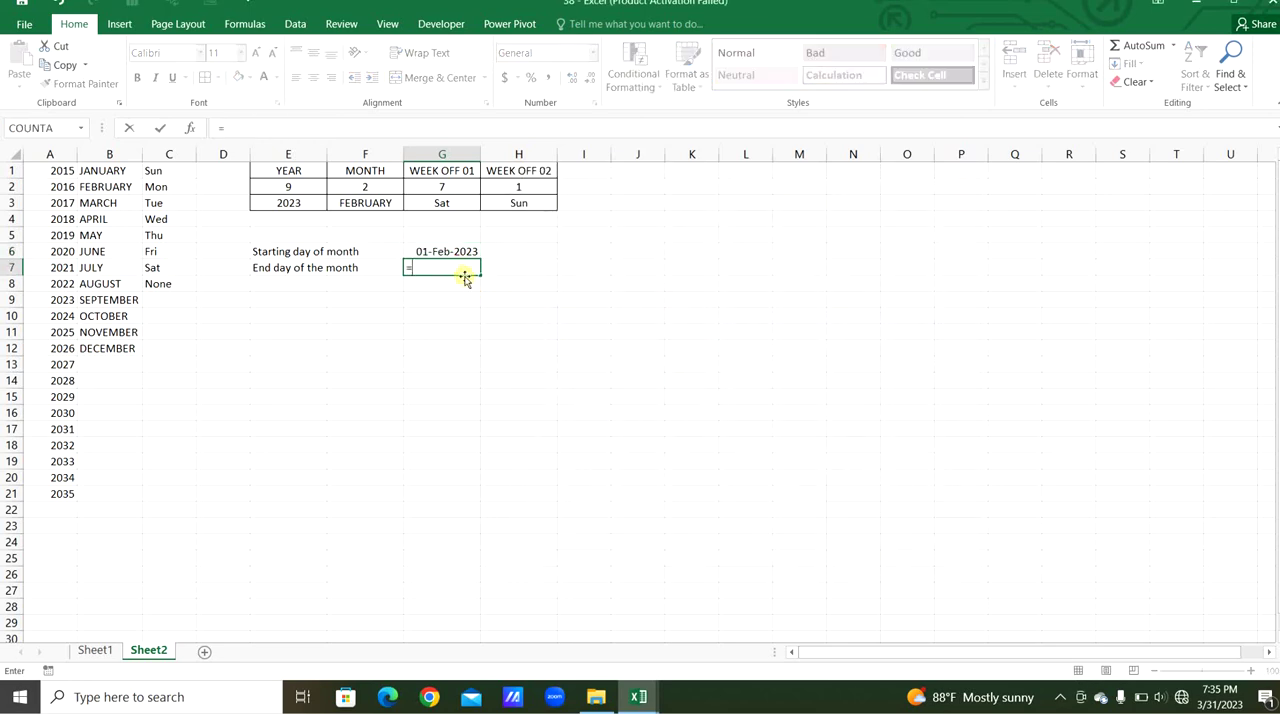
{"action": "type", "text": "eom"}
{"action": "double_click", "coordinate": [450, 284]}
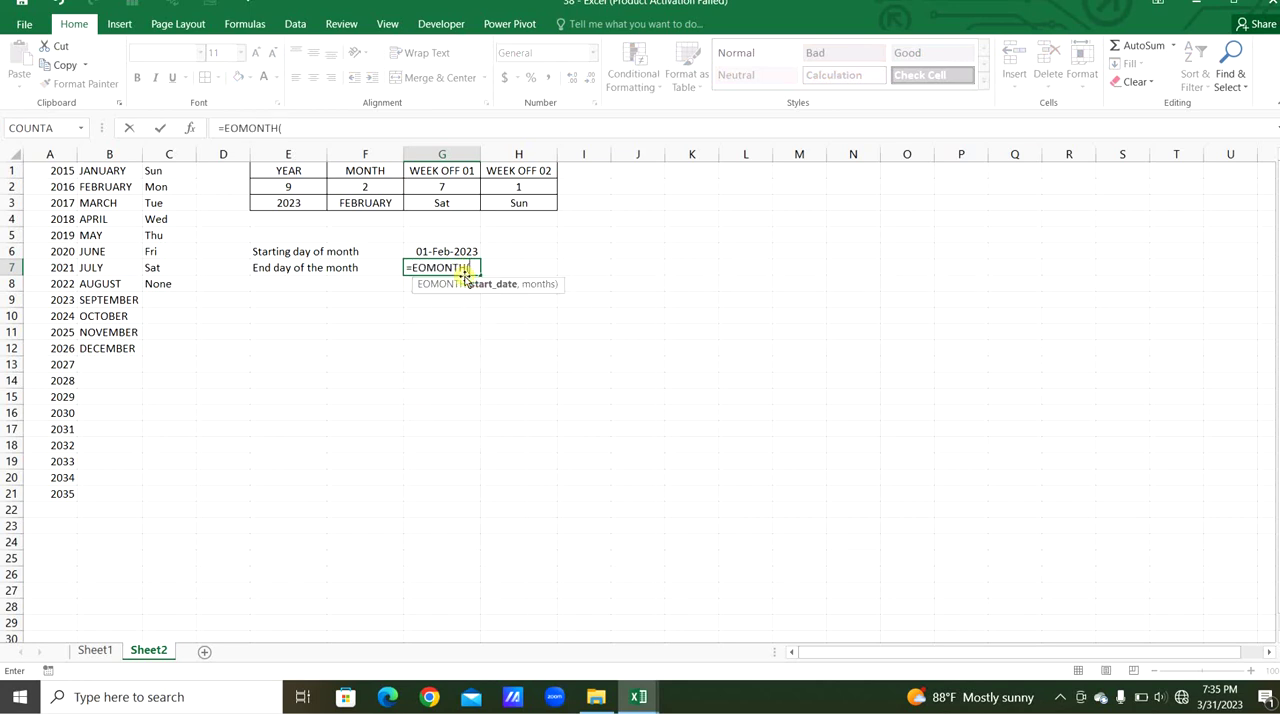
{"action": "left_click", "coordinate": [448, 251]}
{"action": "key", "text": "F4"}
{"action": "type", "text": ","}
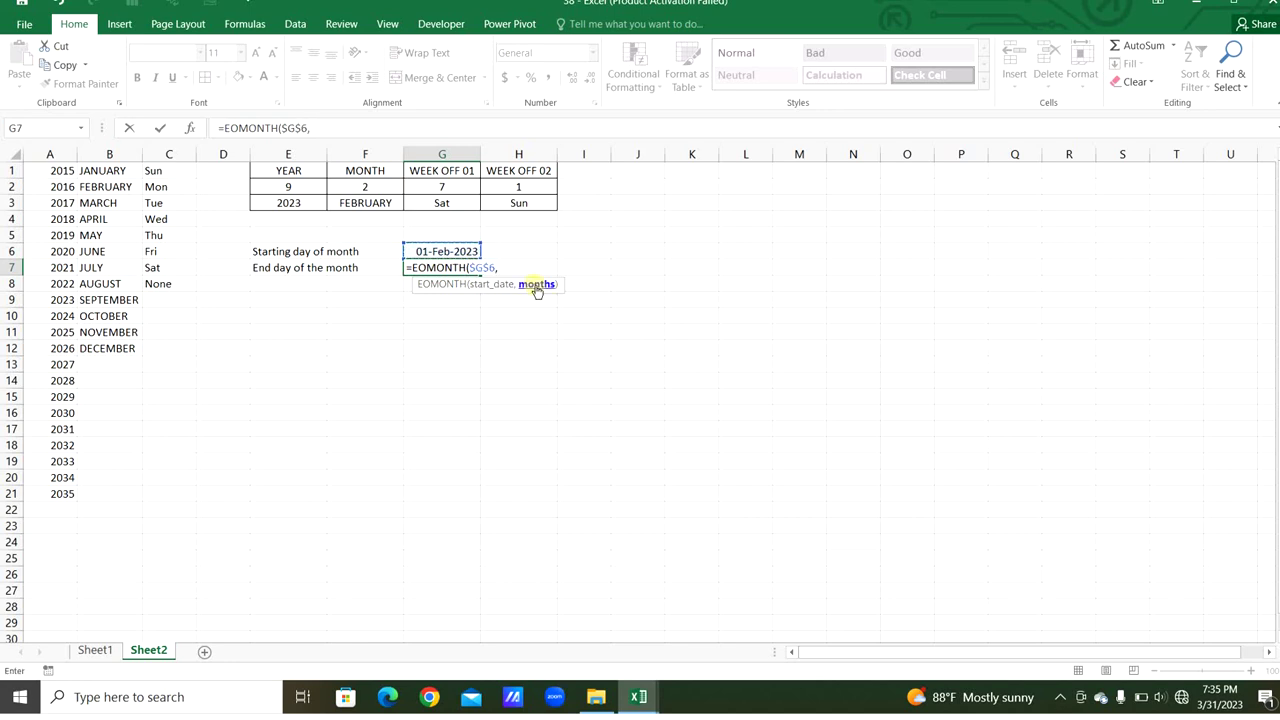
{"action": "type", "text": "0"}
{"action": "key", "text": "Return"}
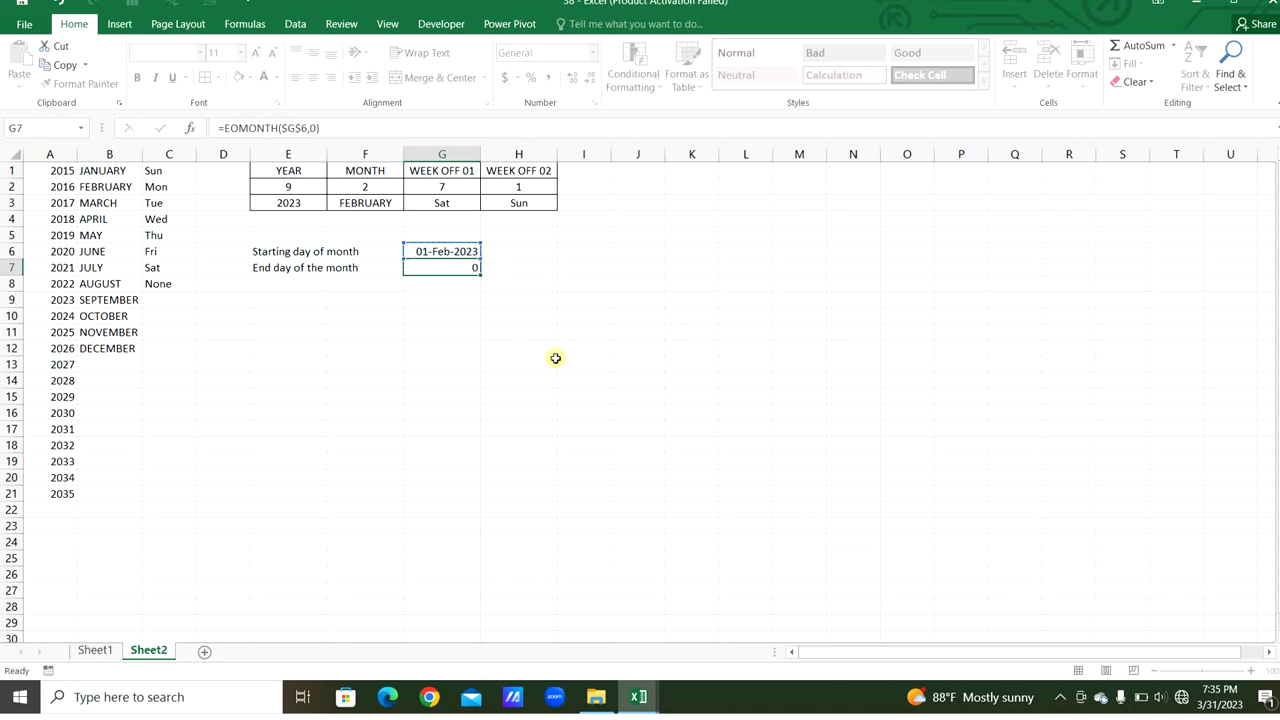
Copy the date format from G6 to the end date in G7 and return to Sheet1
{"action": "left_click", "coordinate": [448, 251]}
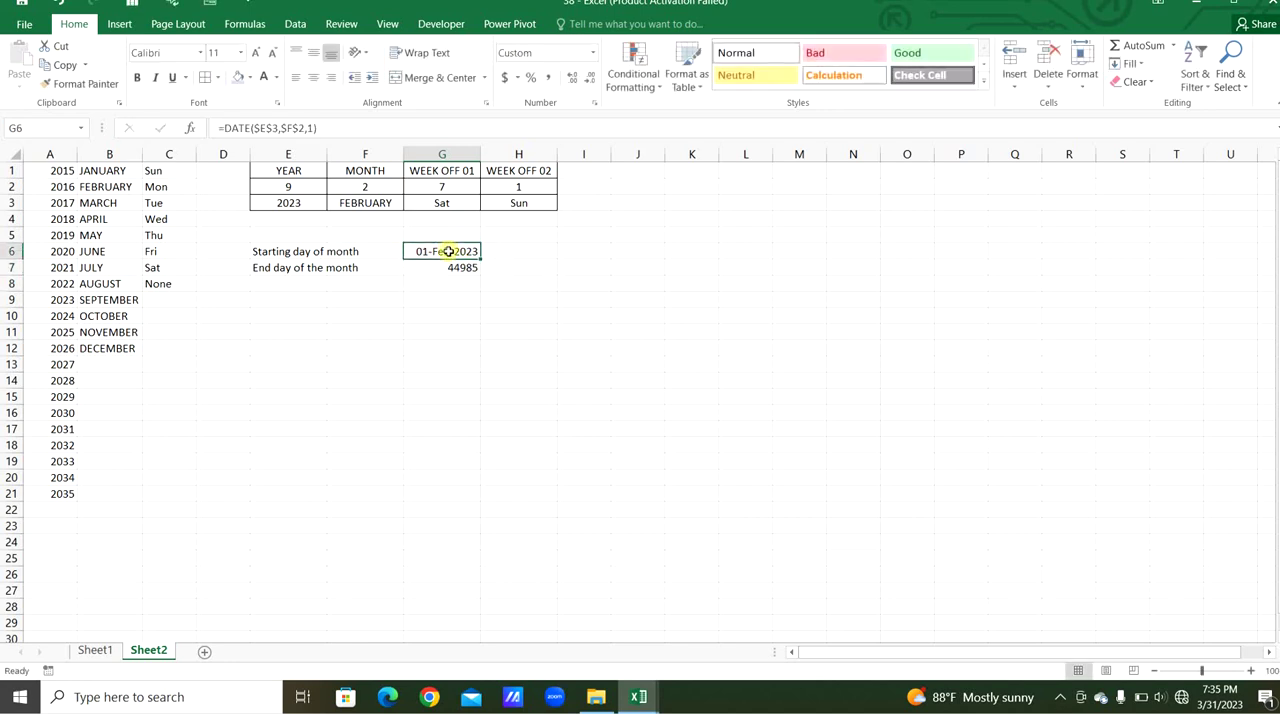
{"action": "left_click", "coordinate": [80, 84]}
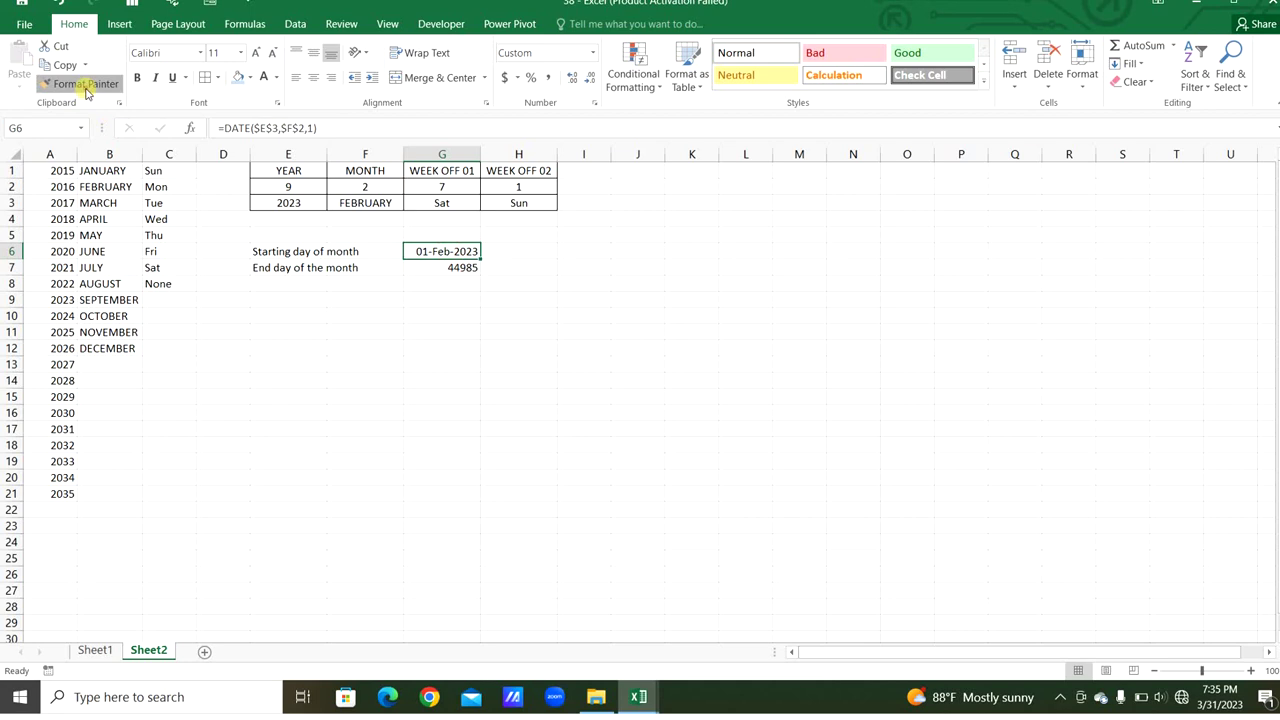
{"action": "left_click", "coordinate": [457, 268]}
{"action": "left_click", "coordinate": [100, 650]}
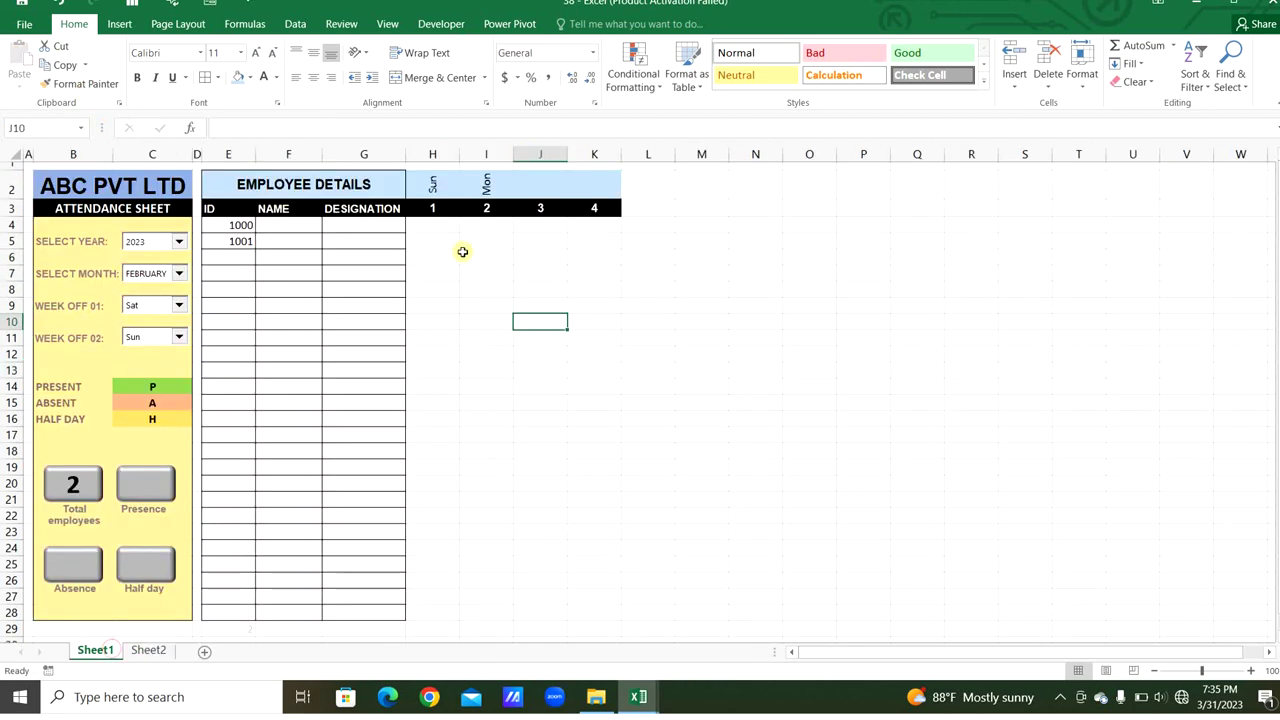
Link the first day header in H3 to the month's starting date with =Sheet2!G6
{"action": "left_click", "coordinate": [439, 213]}
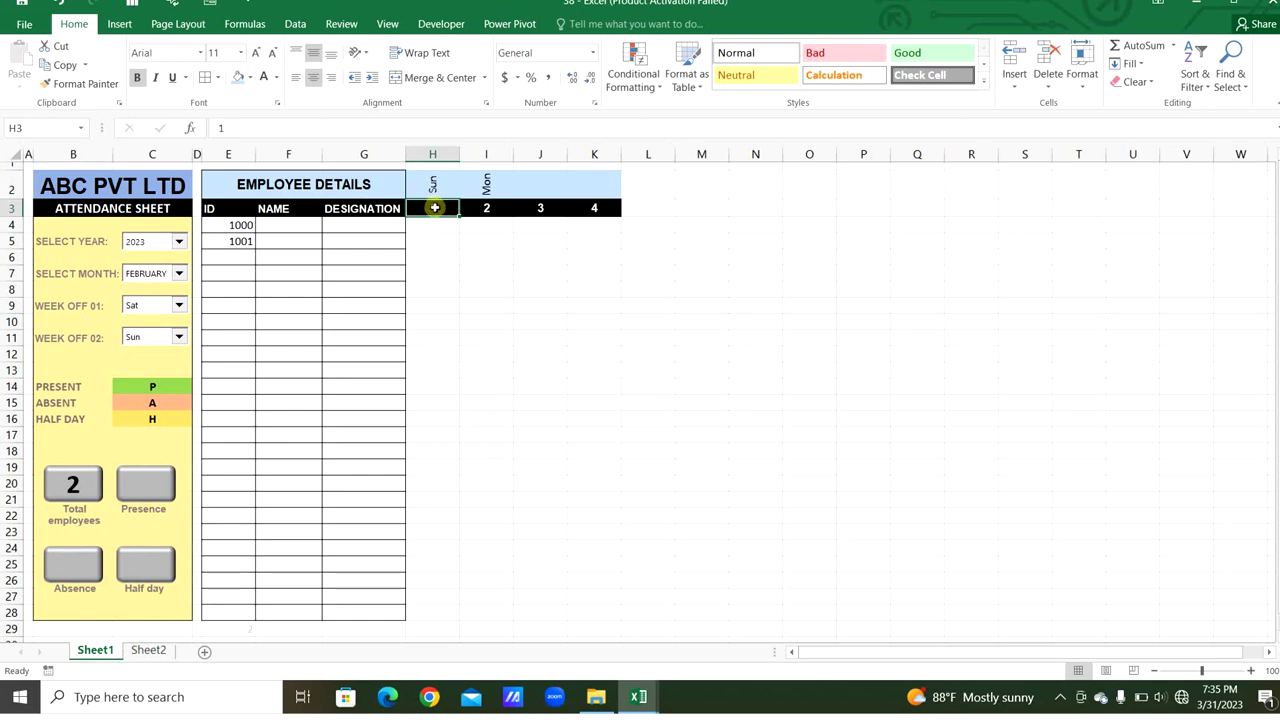
{"action": "type", "text": "="}
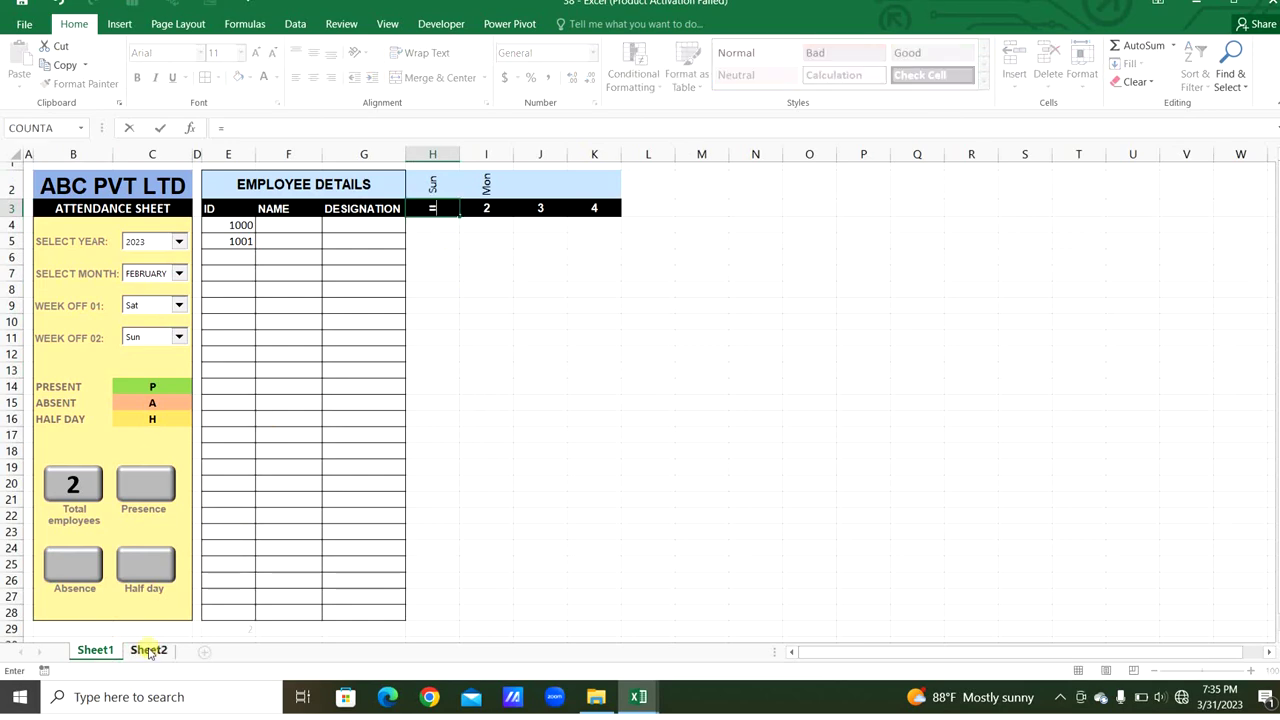
{"action": "left_click", "coordinate": [148, 650]}
{"action": "left_click", "coordinate": [439, 251]}
{"action": "key", "text": "Return"}
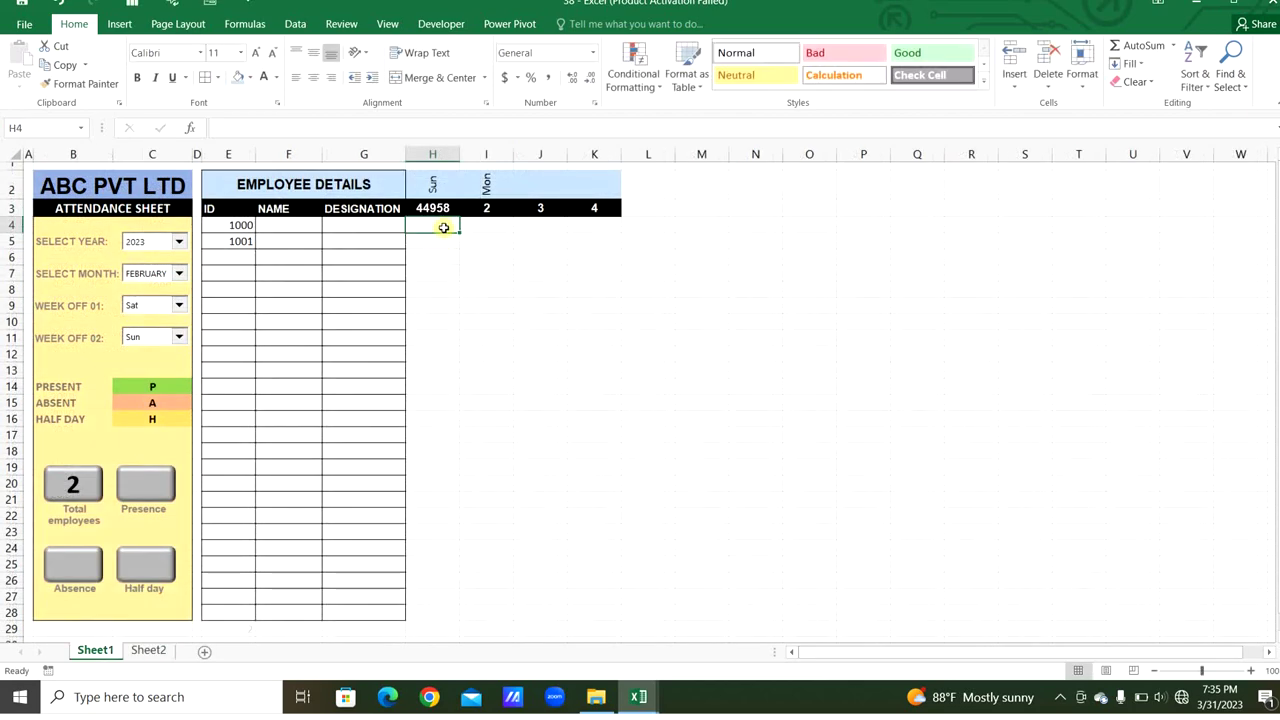
Apply the custom number format dd to the first day header in H3
{"action": "left_click", "coordinate": [433, 208]}
{"action": "key", "text": "ctrl+1"}
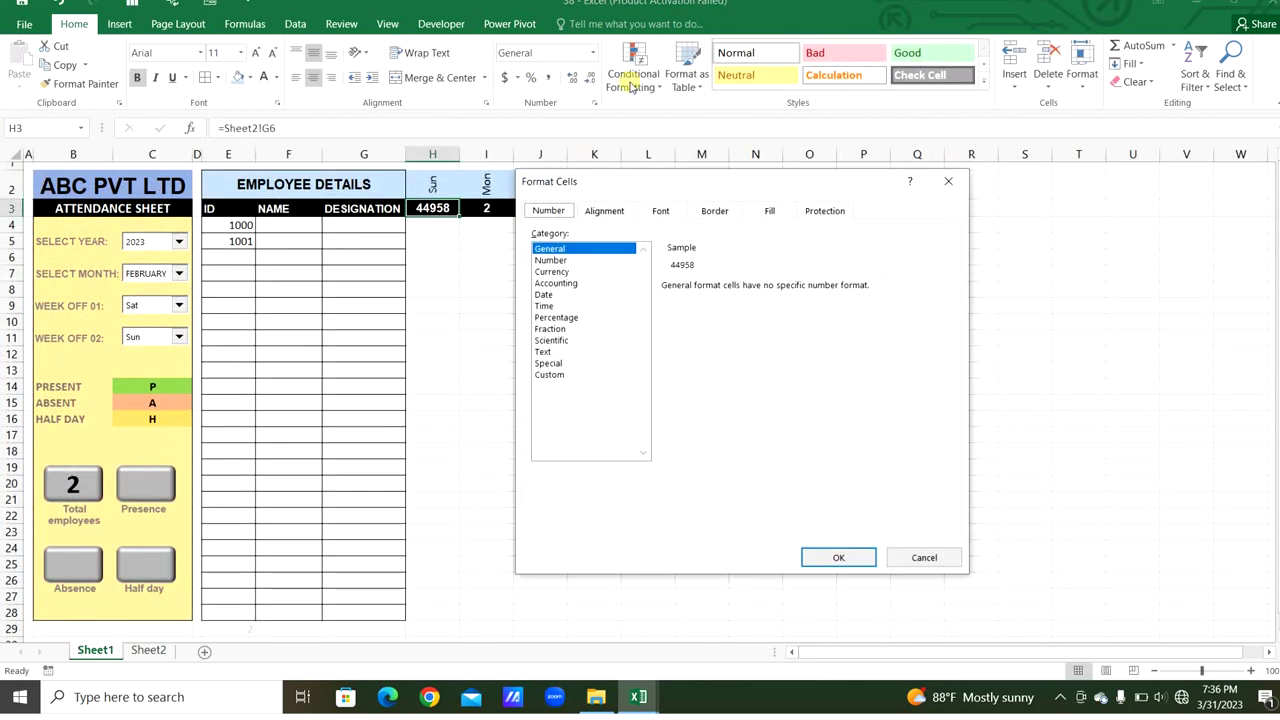
{"action": "left_click_drag", "start_coordinate": [618, 177], "coordinate": [656, 188]}
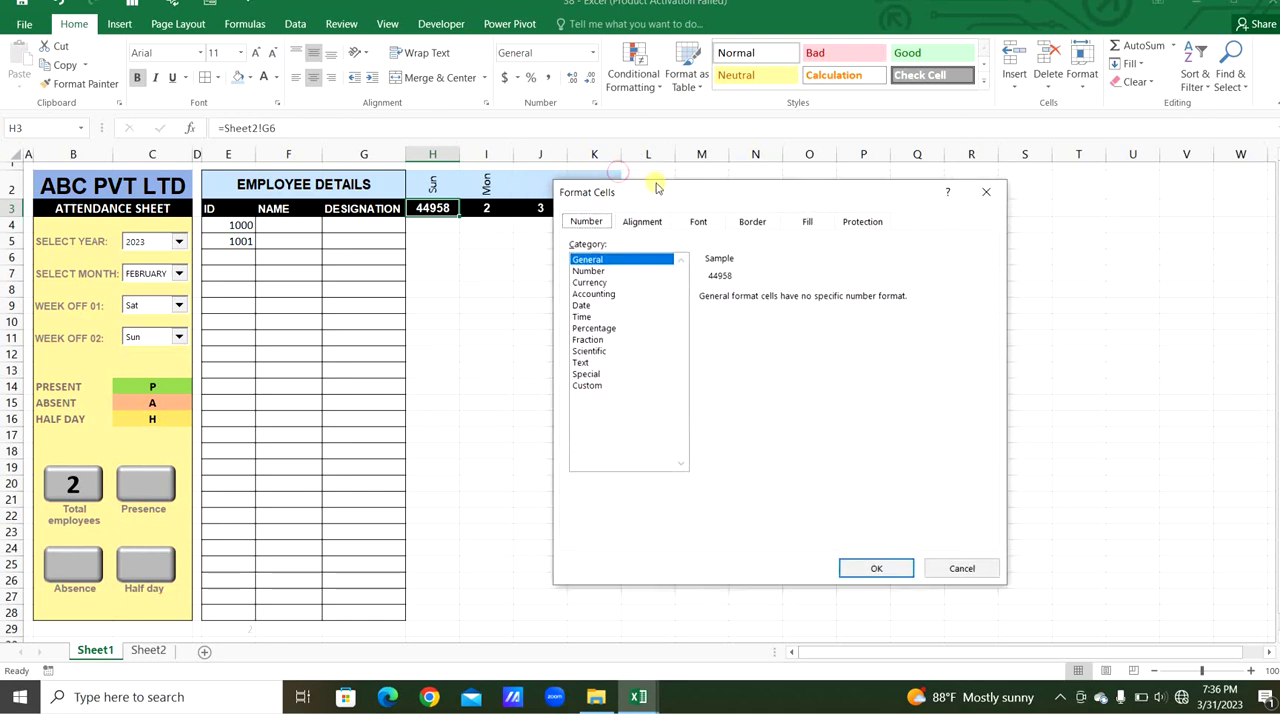
{"action": "left_click", "coordinate": [585, 305]}
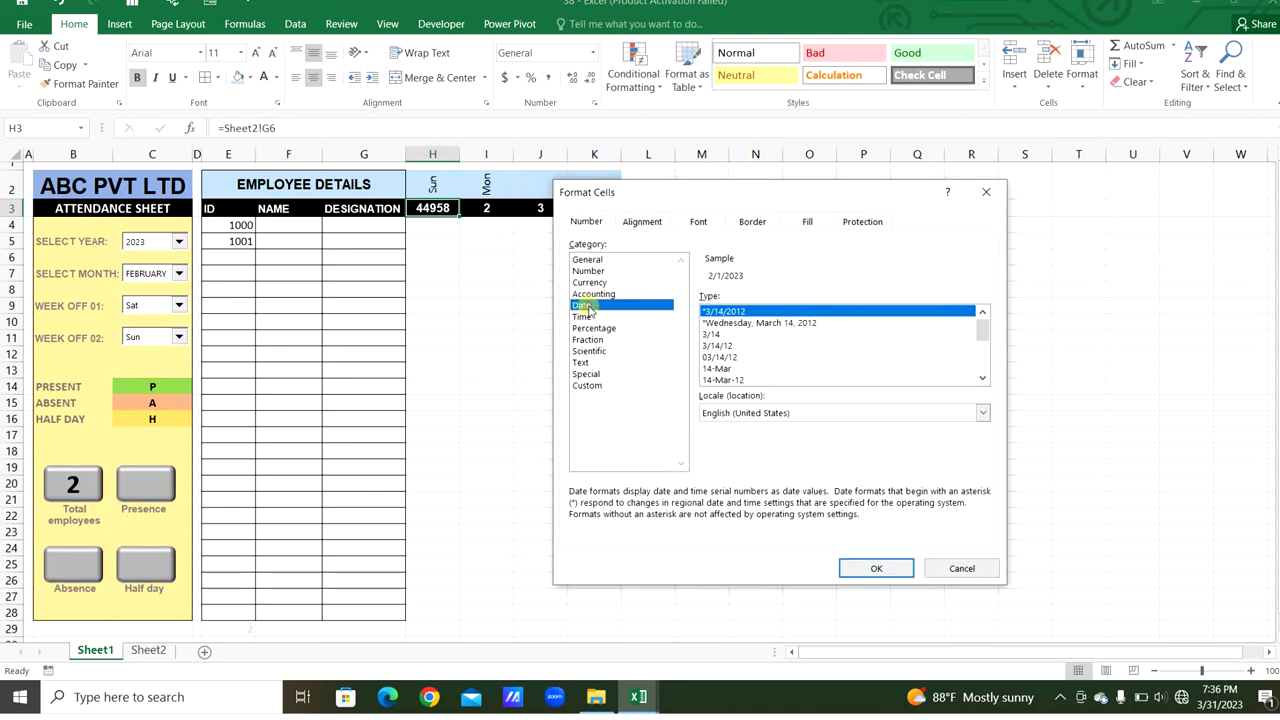
{"action": "left_click", "coordinate": [585, 388]}
{"action": "left_click_drag", "start_coordinate": [748, 314], "coordinate": [680, 313]}
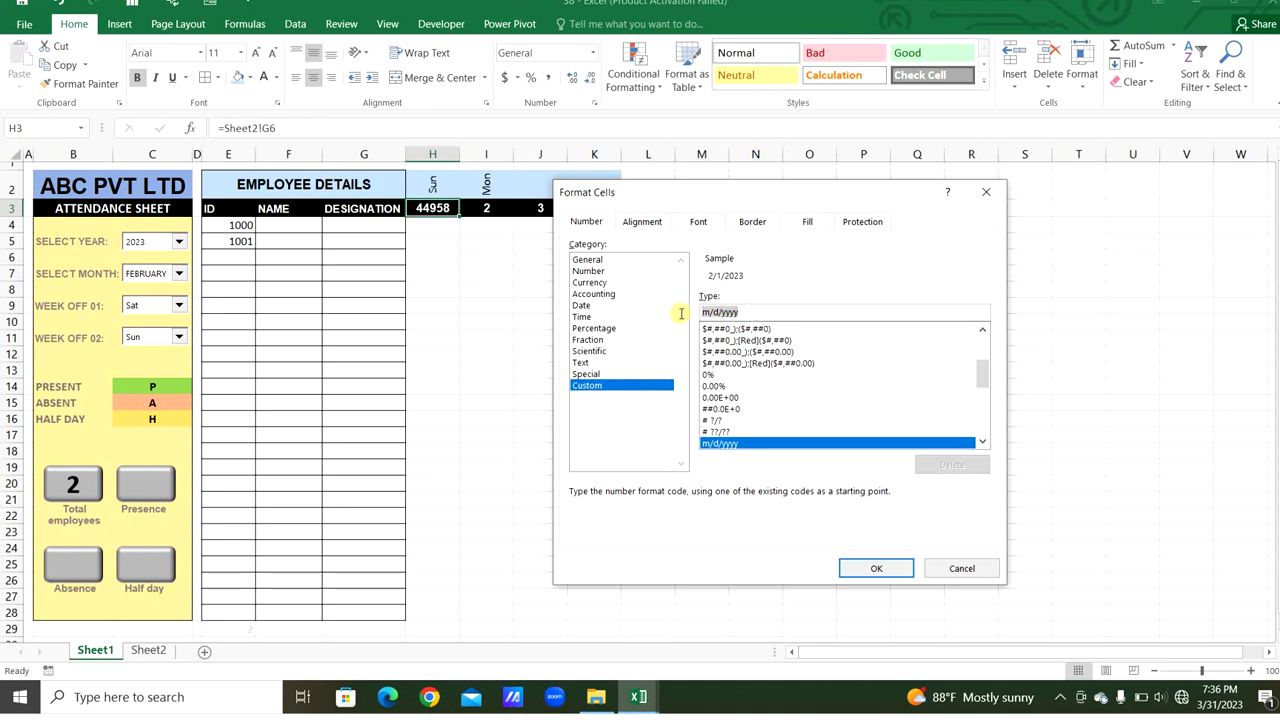
{"action": "type", "text": "dd"}
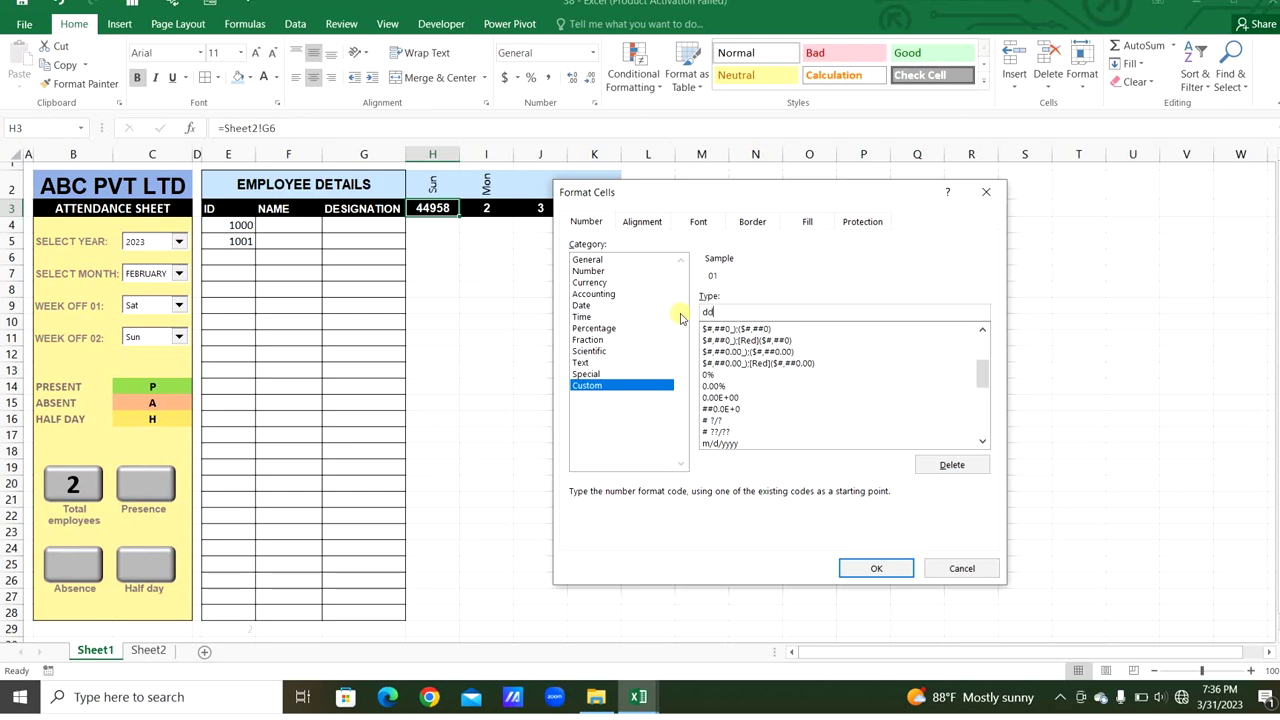
{"action": "left_click", "coordinate": [852, 568]}
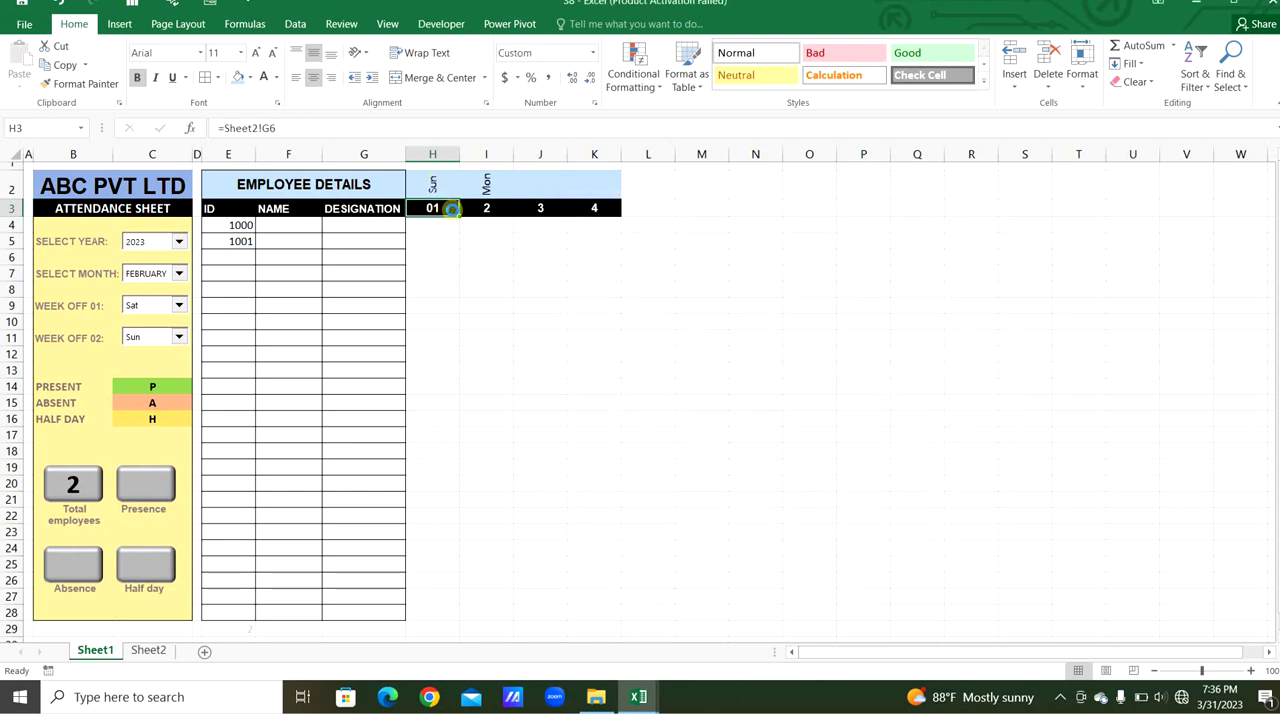
Enter =H3+1 in I3 and fill the formula across row 3 for the following days
{"action": "left_click", "coordinate": [476, 209]}
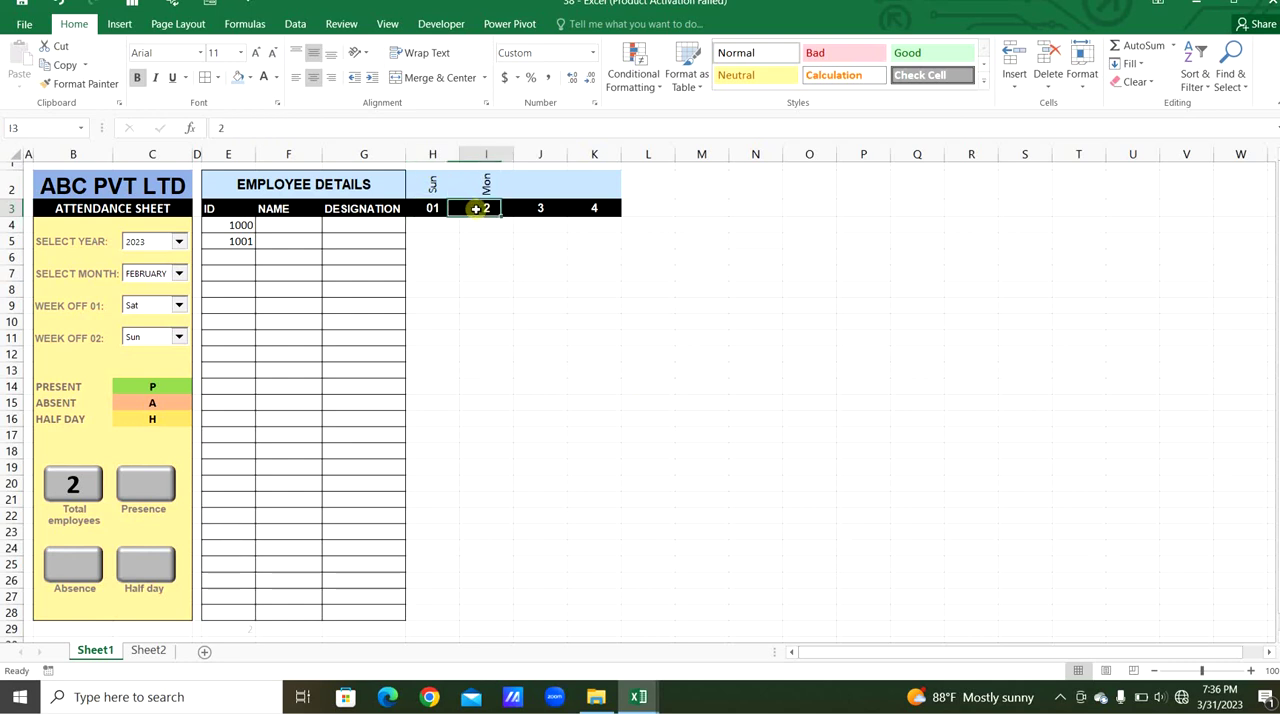
{"action": "type", "text": "="}
{"action": "left_click", "coordinate": [438, 207]}
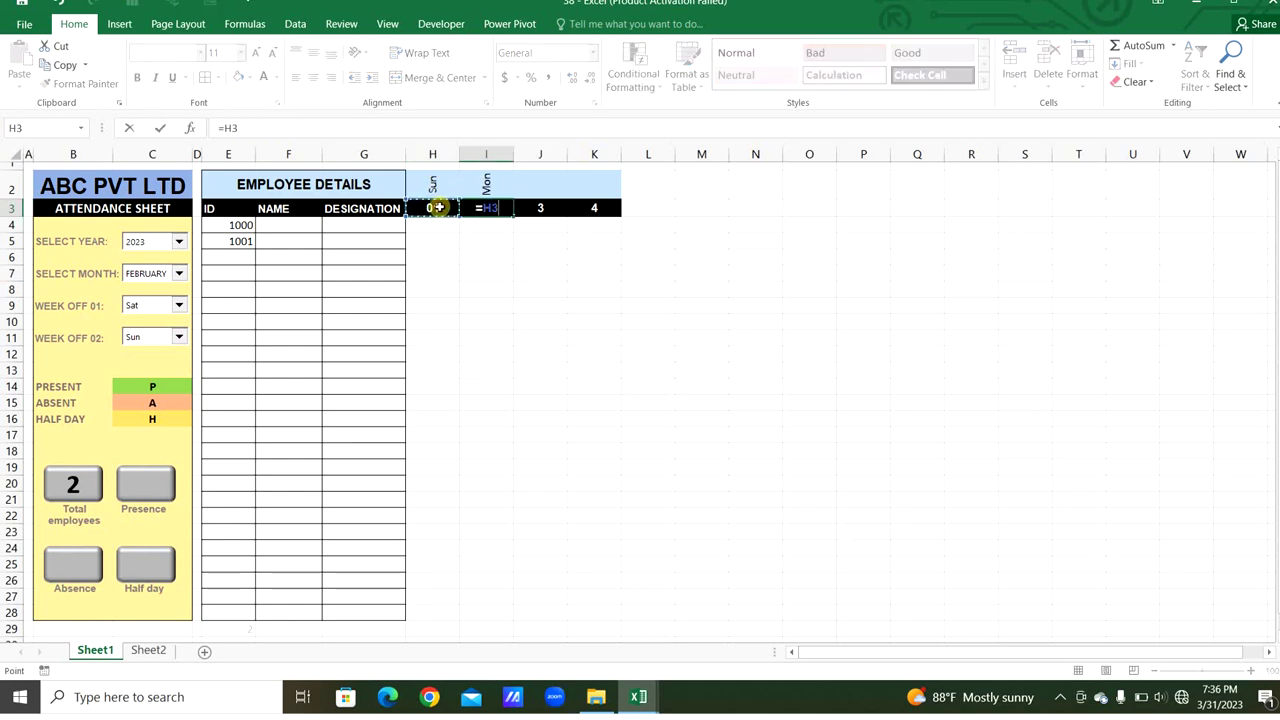
{"action": "type", "text": "+1"}
{"action": "key", "text": "Return"}
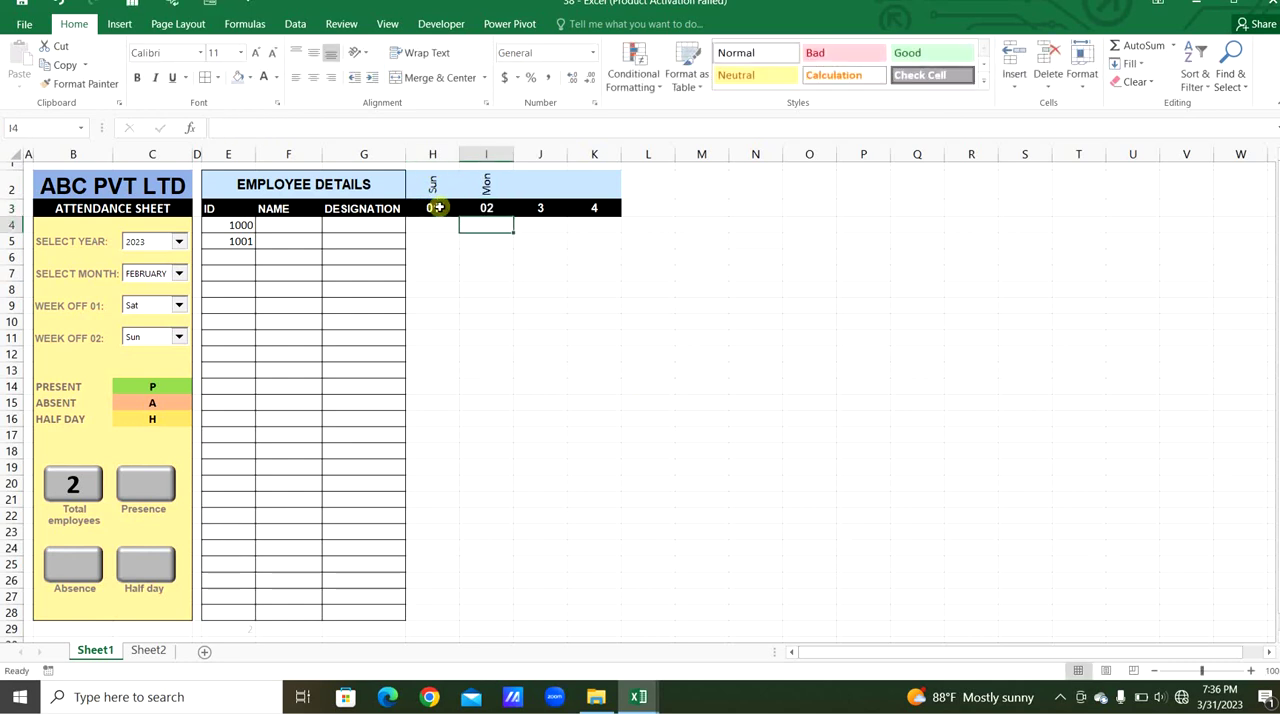
{"action": "left_click", "coordinate": [488, 209]}
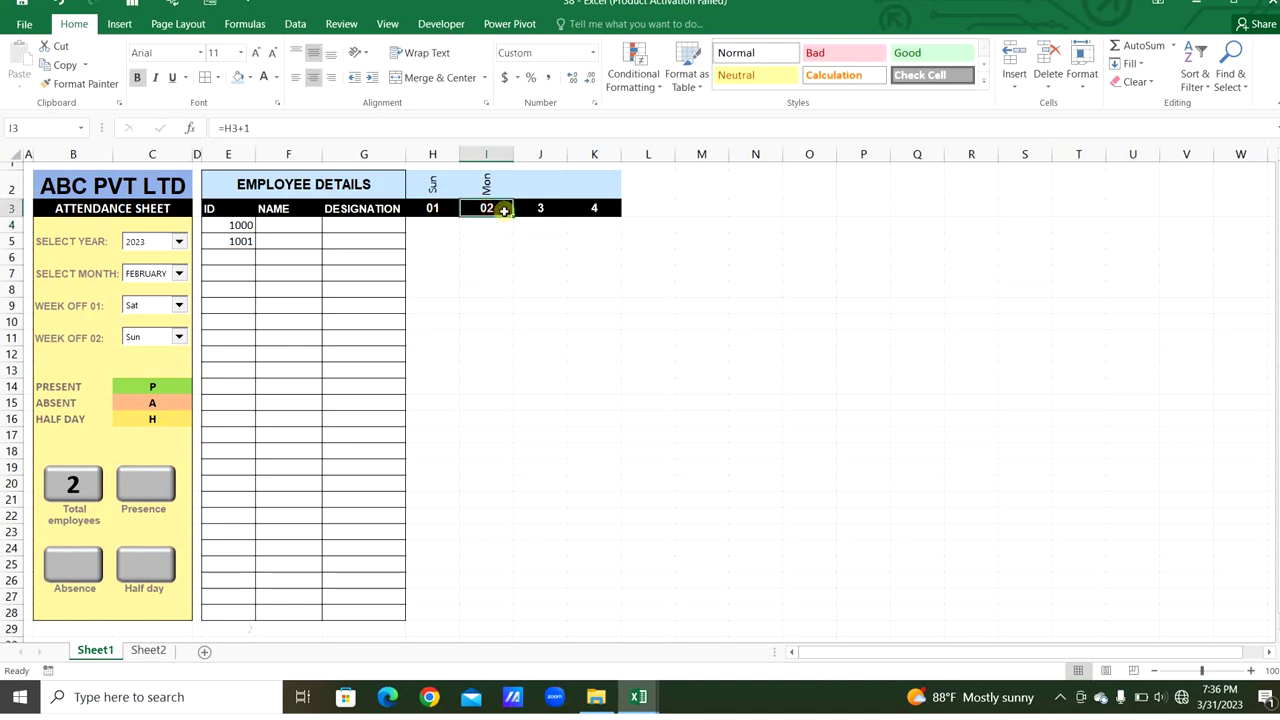
{"action": "left_click_drag", "start_coordinate": [508, 214], "coordinate": [1237, 207]}
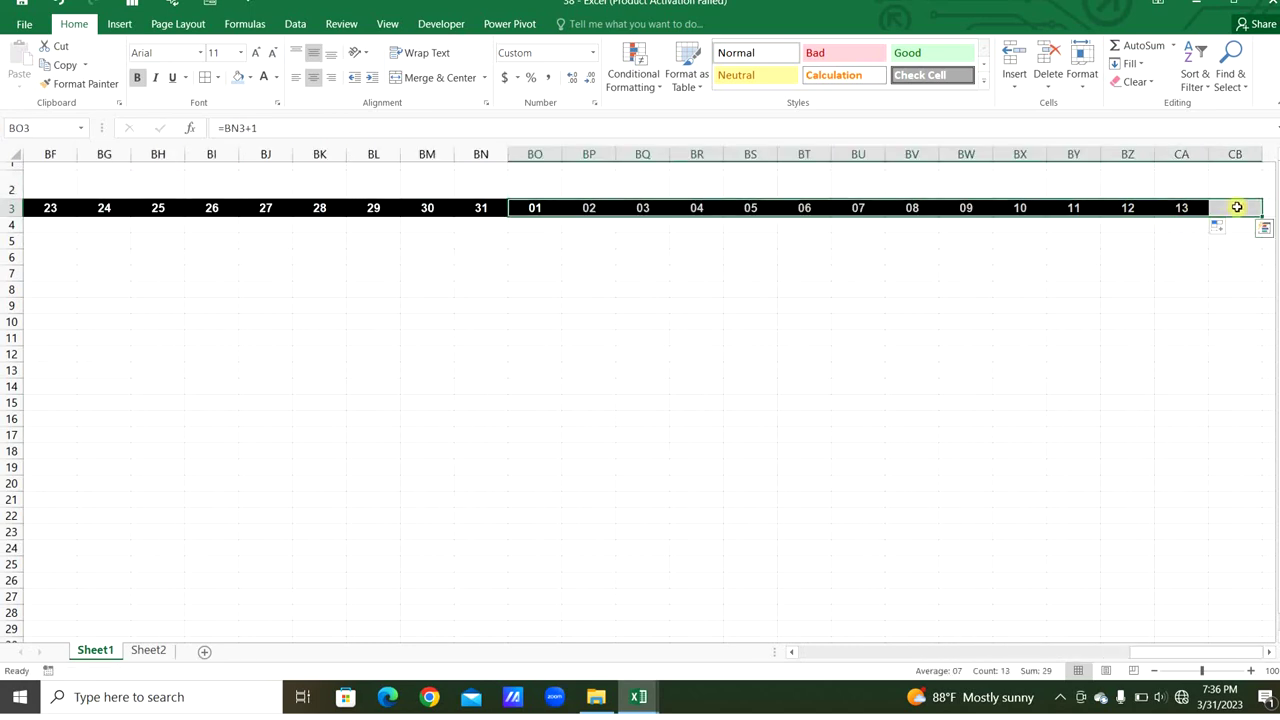
Clear all contents and formatting from the surplus day cells BO3:CB3
{"action": "key", "text": "Delete"}
{"action": "left_click", "coordinate": [1136, 83]}
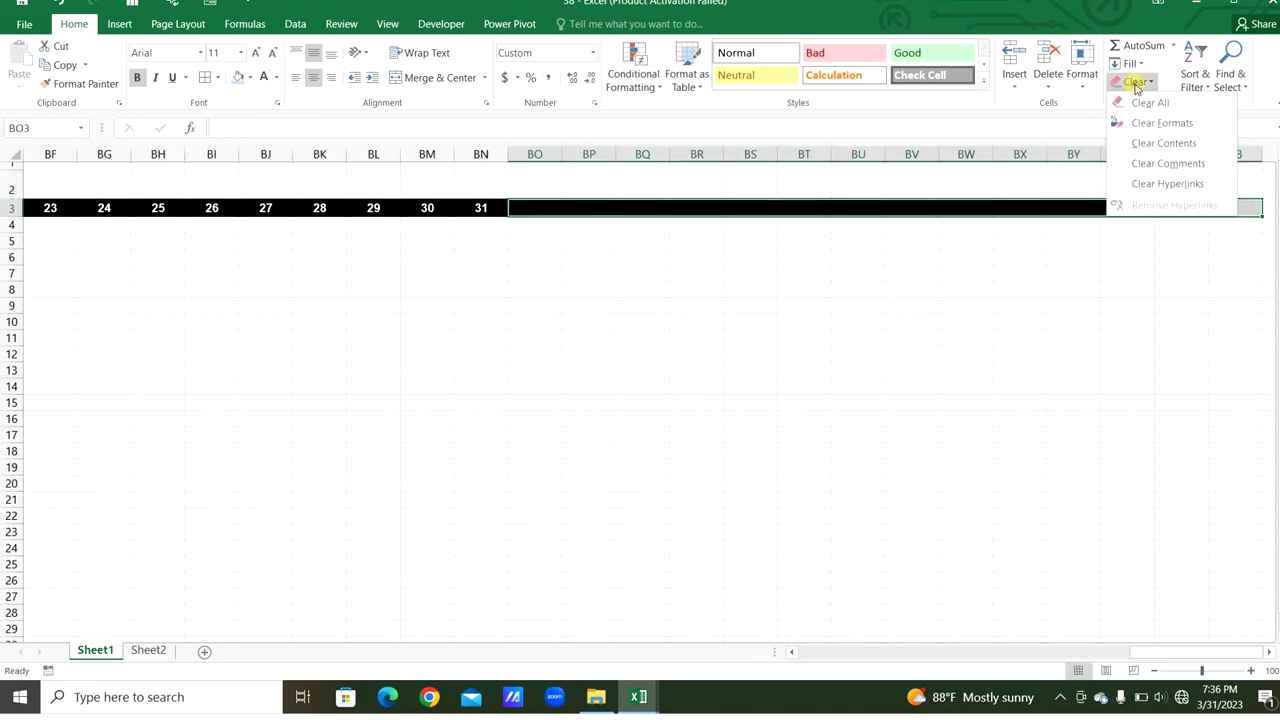
{"action": "left_click", "coordinate": [1150, 102]}
{"action": "key", "text": "ctrl+shift+Left"}
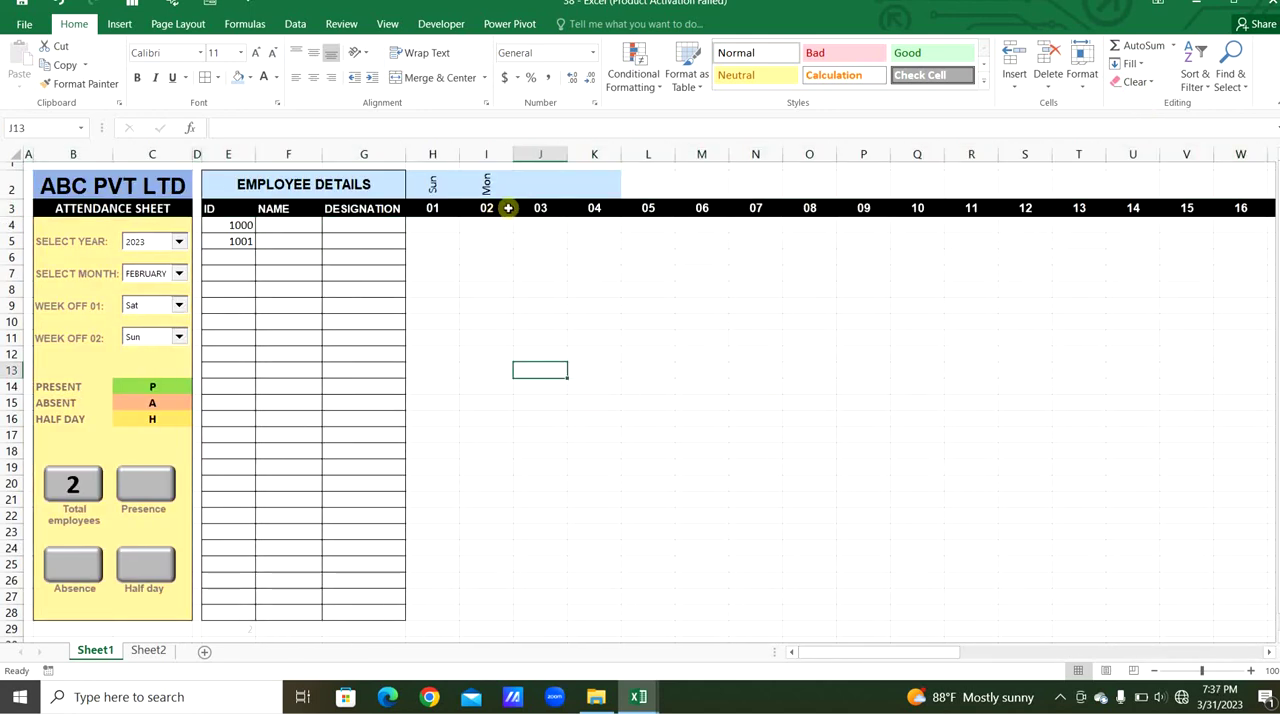
Change the I3 formula to =IF(H3+1<=Sheet2!$G$7,H3+1,"") so that days stop at the month's end date
{"action": "left_click", "coordinate": [494, 207]}
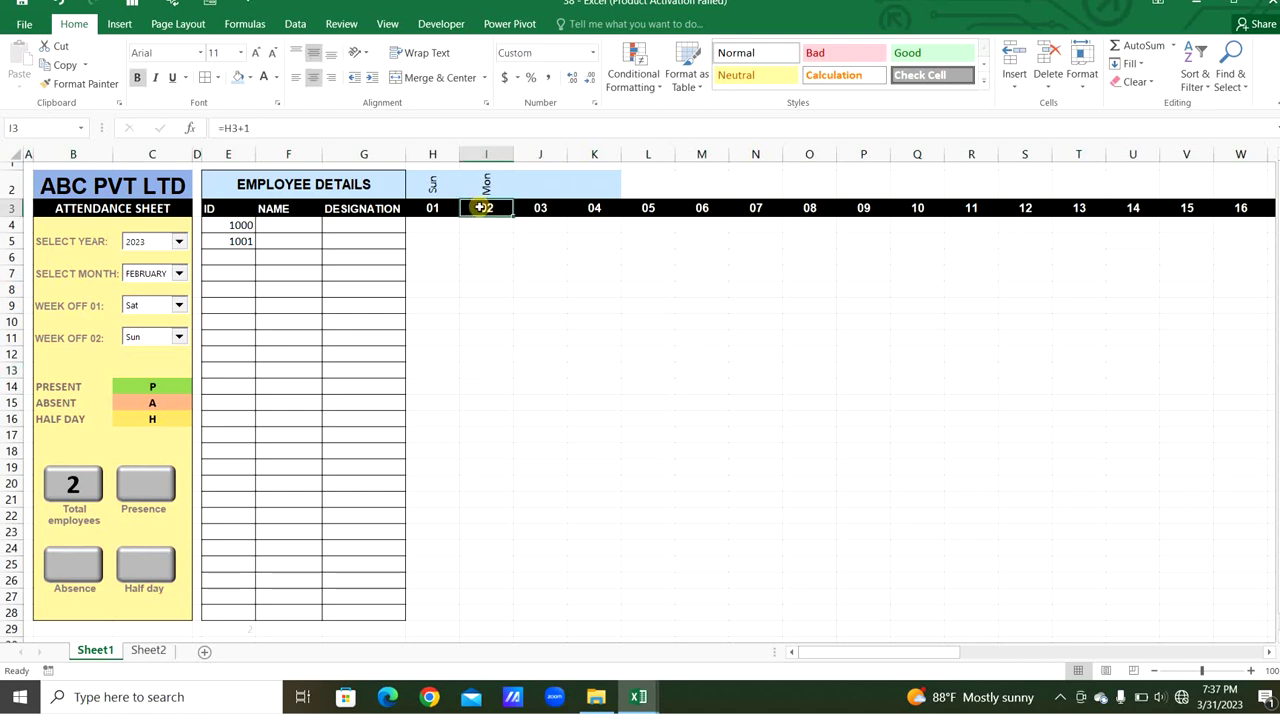
{"action": "double_click", "coordinate": [480, 207]}
{"action": "type", "text": "IF("}
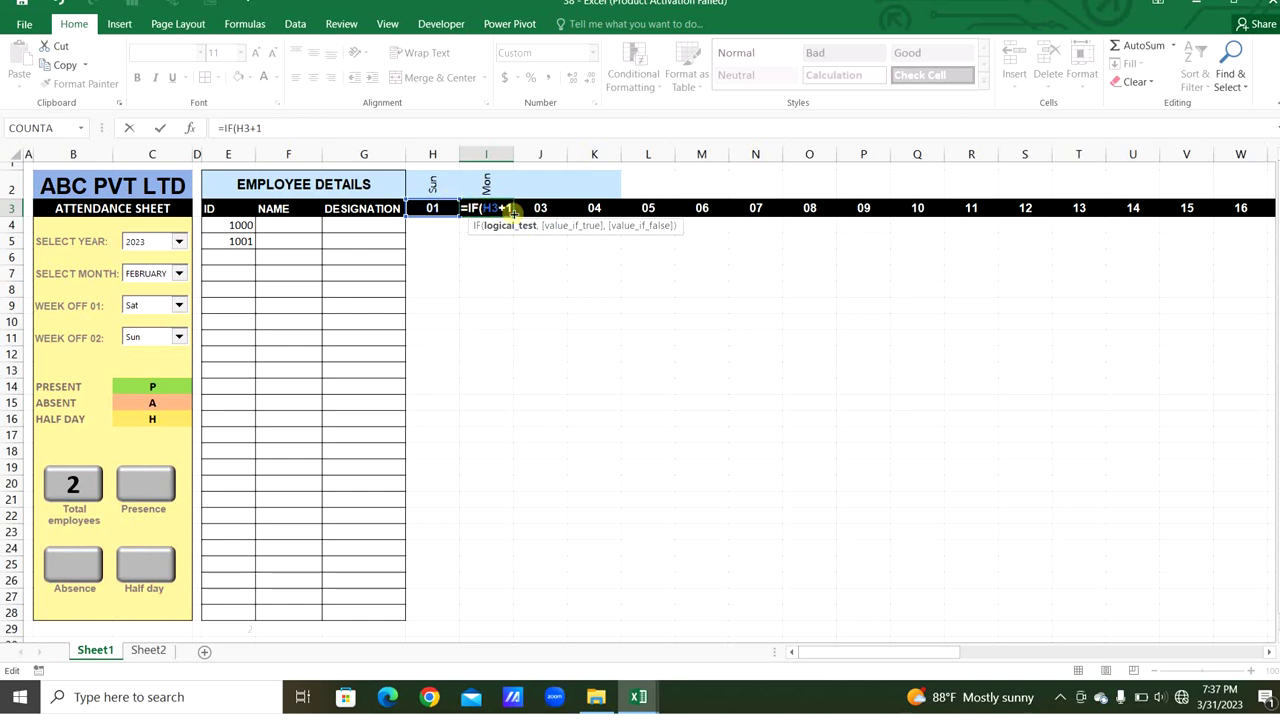
{"action": "type", "text": "<="}
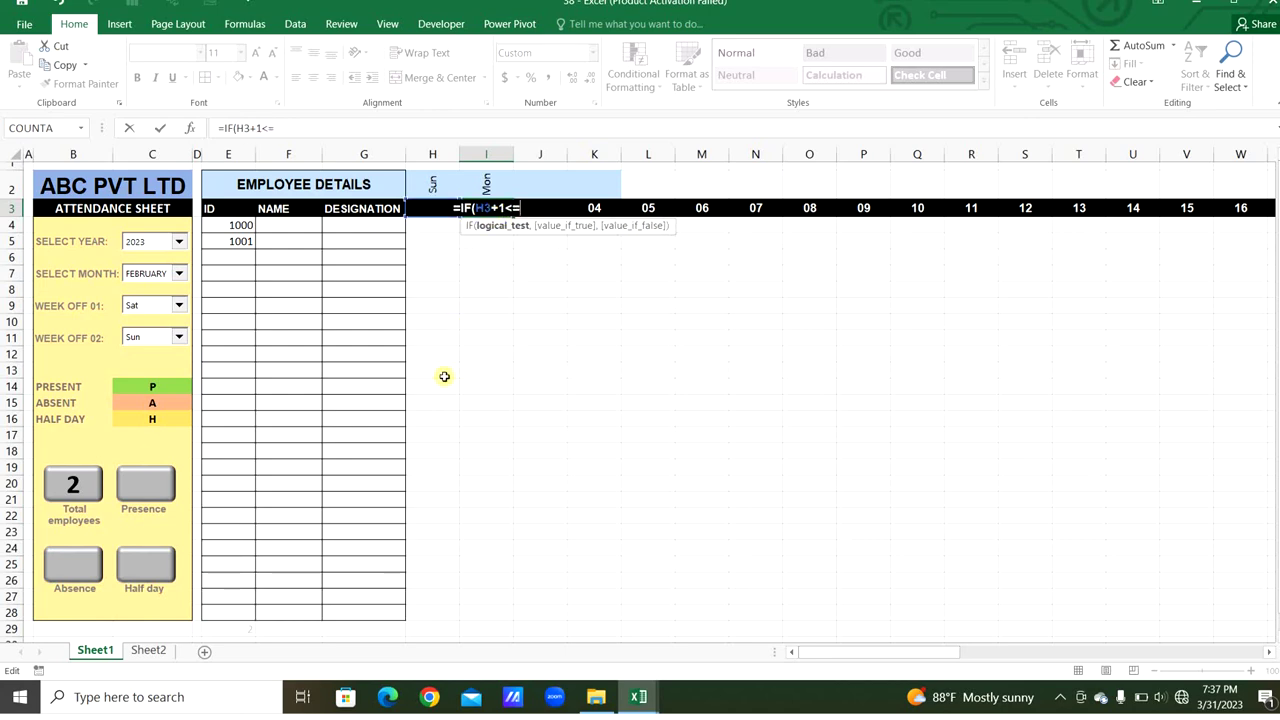
{"action": "left_click", "coordinate": [140, 651]}
{"action": "left_click", "coordinate": [444, 269]}
{"action": "key", "text": "F4"}
{"action": "type", "text": ","}
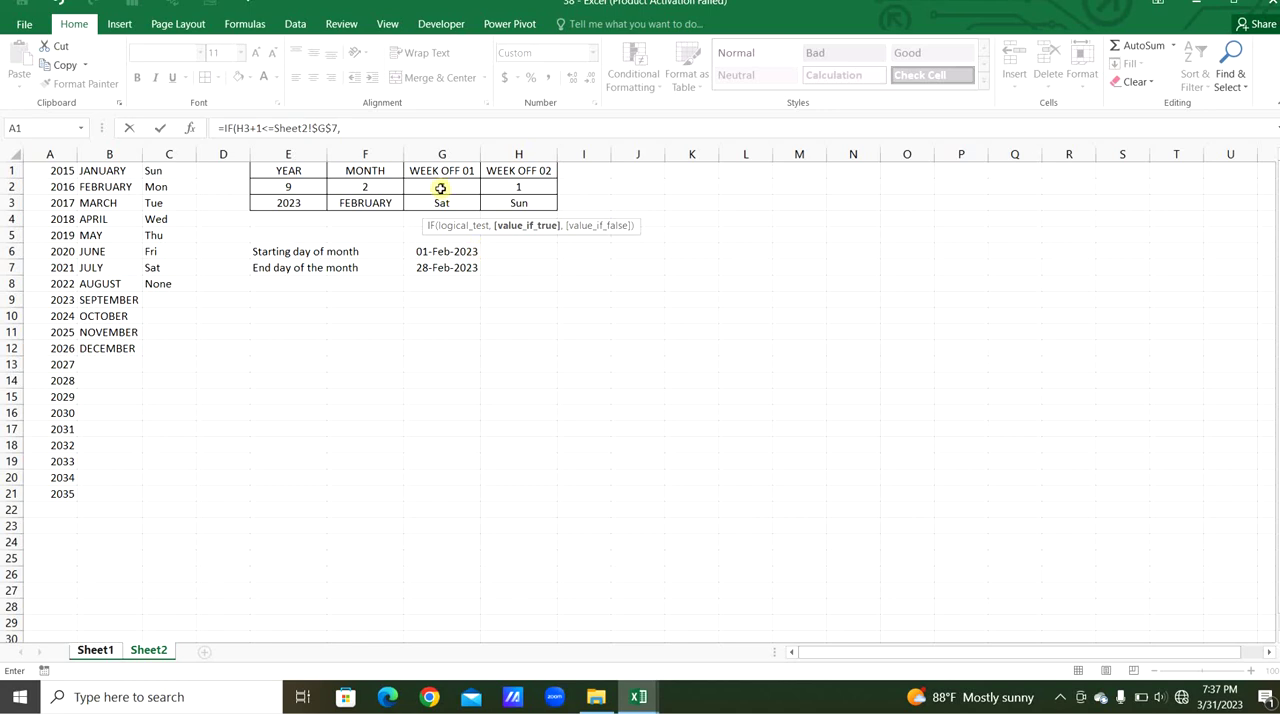
{"action": "type", "text": "H3+1,"}
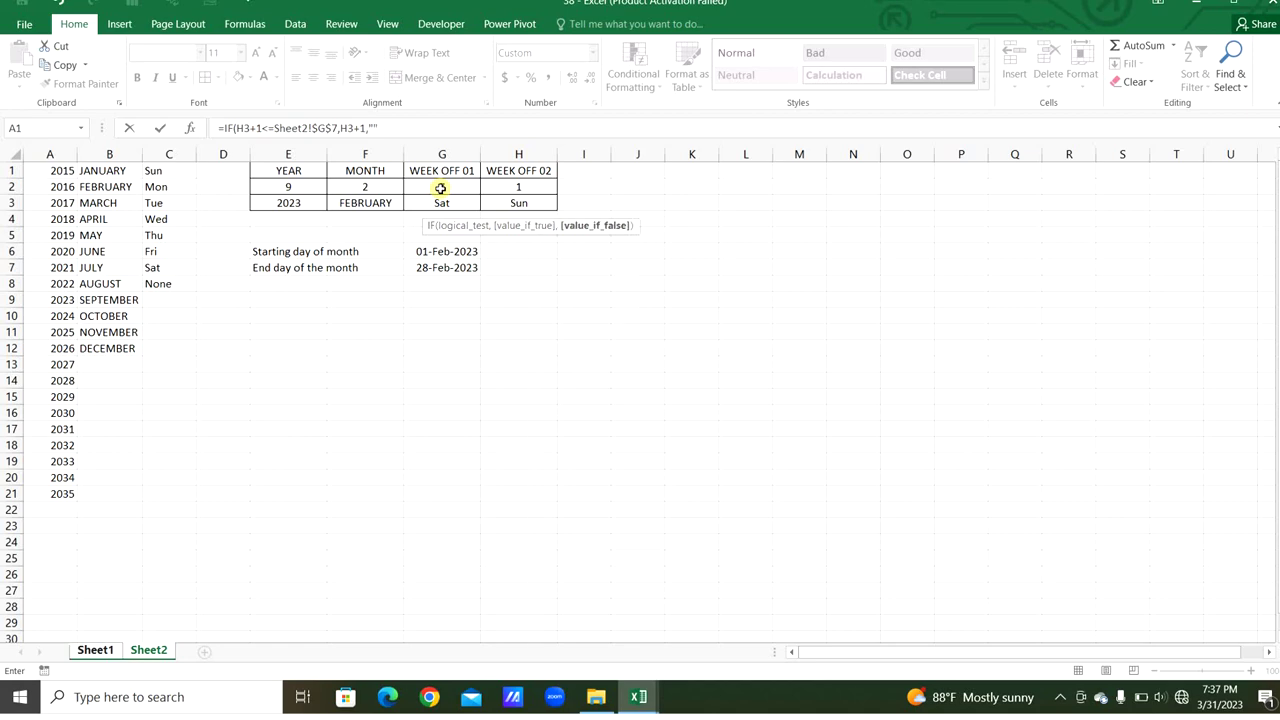
{"action": "key", "text": "Return"}
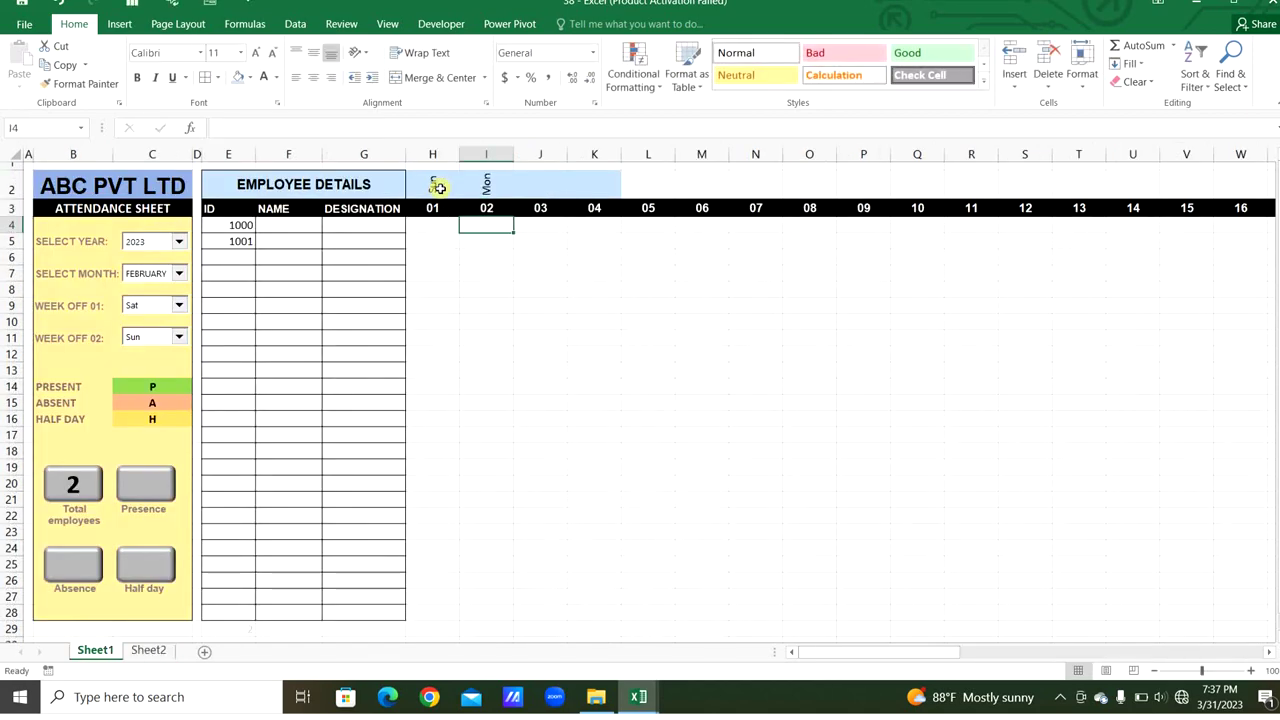
Fill the IF formula from I3 across row 3 and check the cells from AJ3 onward, past the month's last day
{"action": "left_click", "coordinate": [486, 208]}
{"action": "left_click_drag", "start_coordinate": [513, 215], "coordinate": [1086, 194]}
{"action": "scroll", "coordinate": [1086, 194], "scroll_direction": "left", "scroll_amount": 7}
{"action": "left_click", "coordinate": [381, 203]}
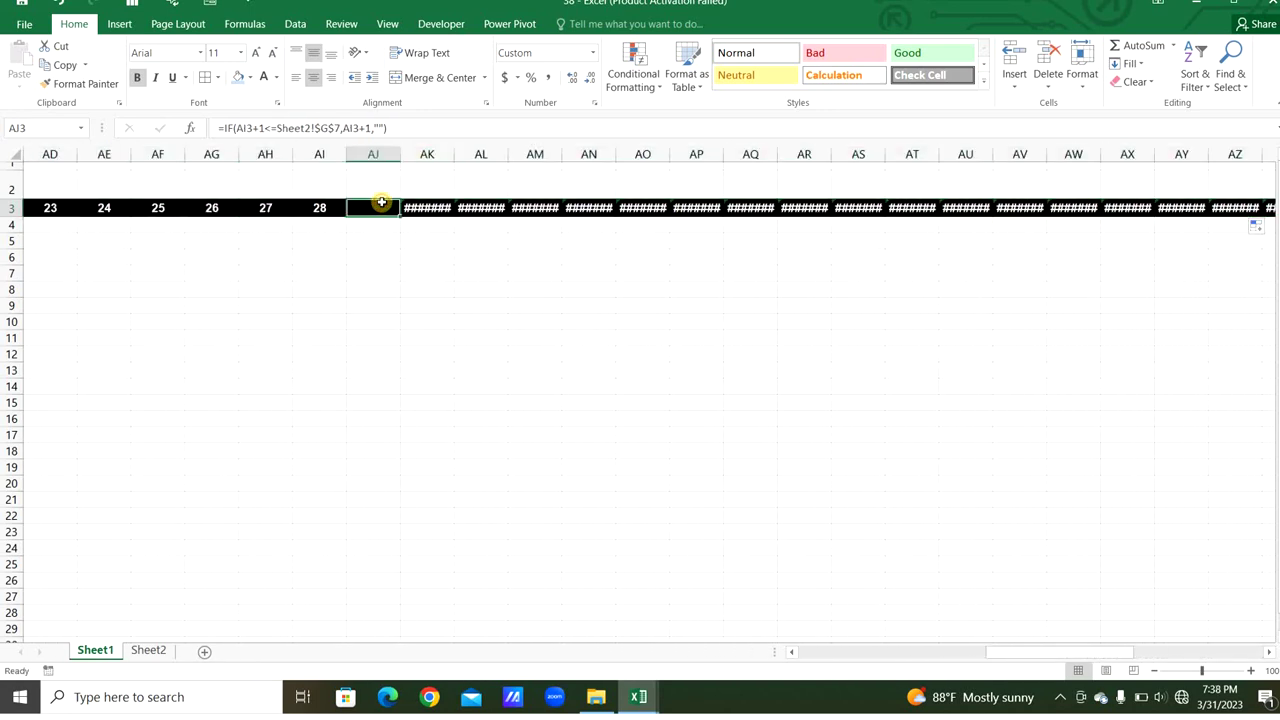
{"action": "left_click_drag", "start_coordinate": [1006, 657], "coordinate": [843, 663]}
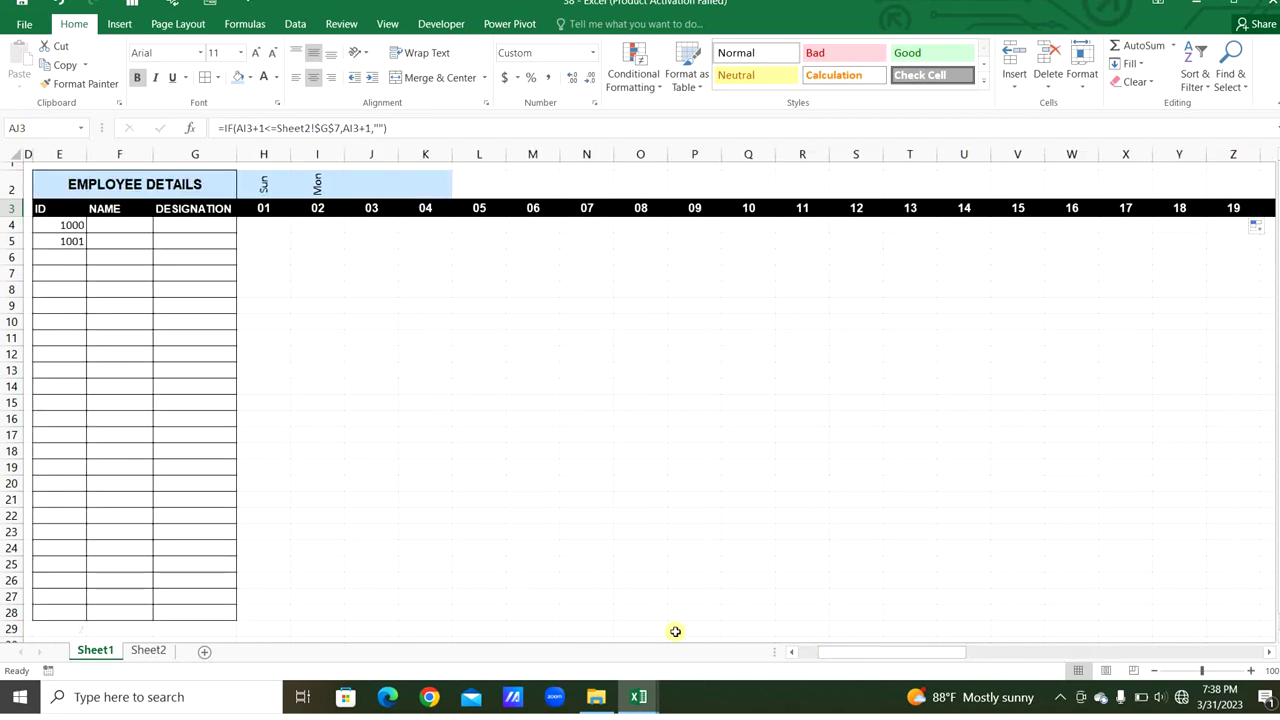
{"action": "left_click_drag", "start_coordinate": [836, 659], "coordinate": [808, 656]}
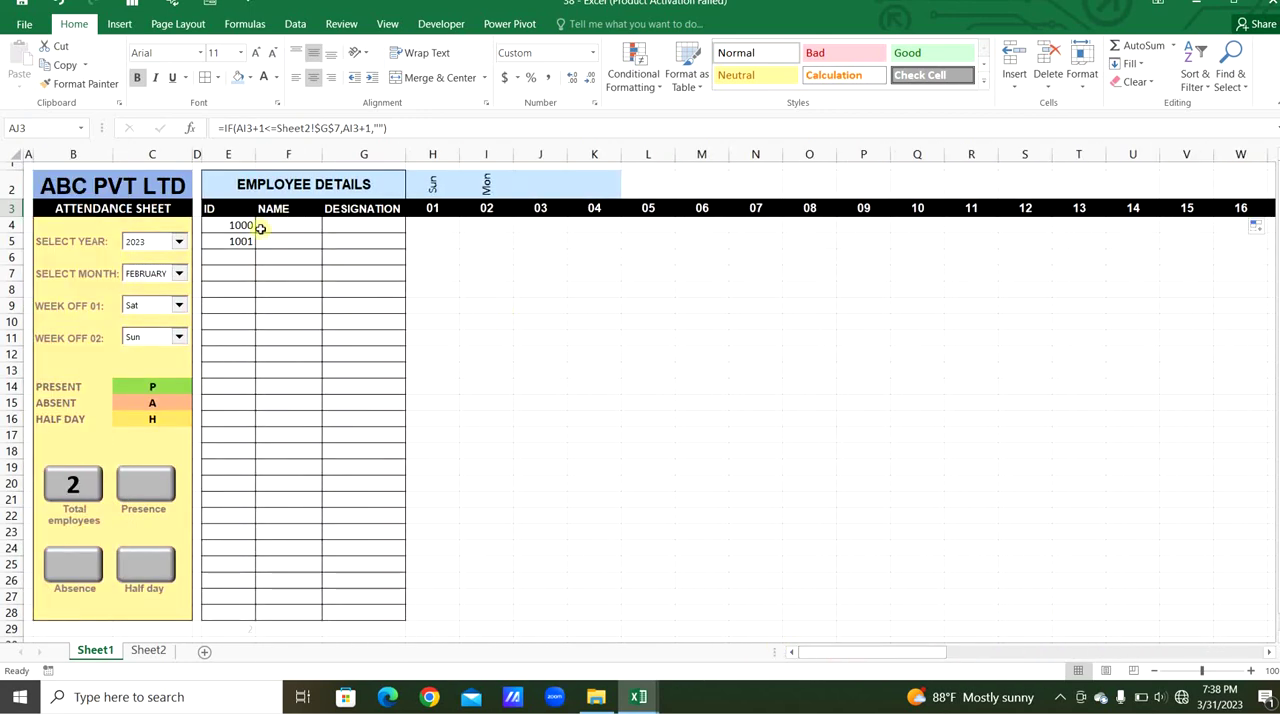
{"action": "key", "text": "ctrl+BackSpace"}
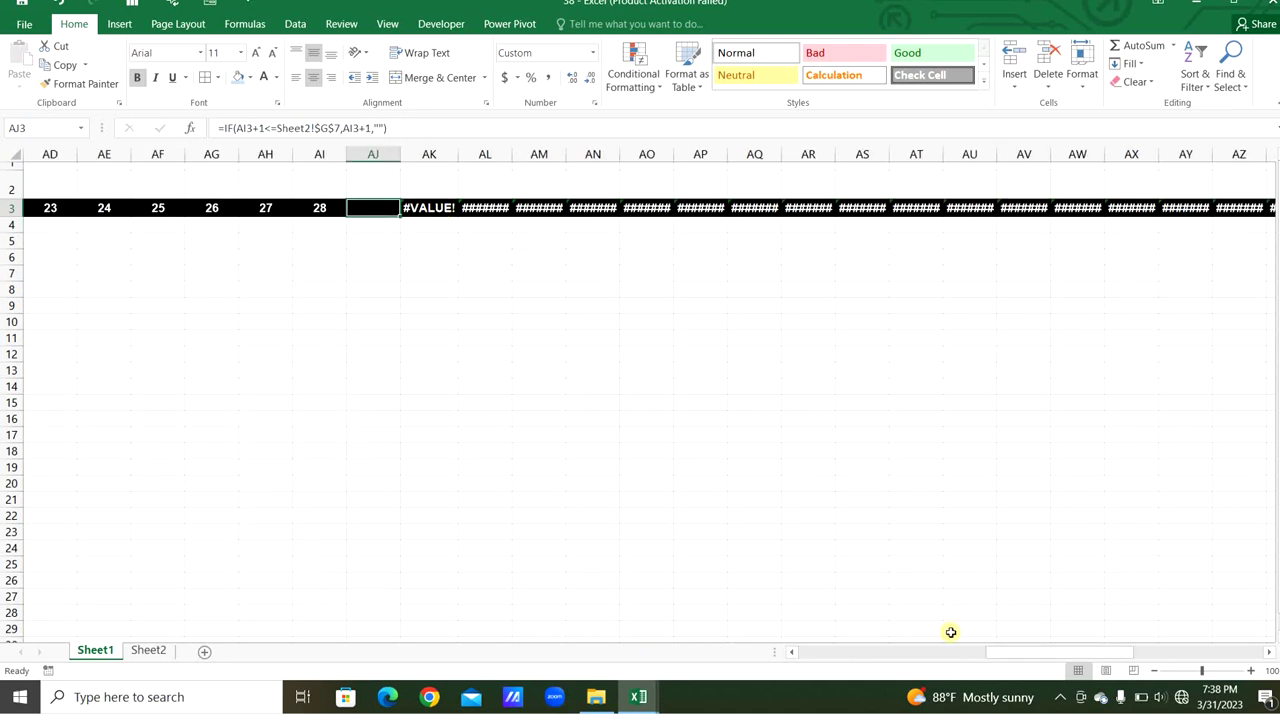
{"action": "left_click_drag", "start_coordinate": [1012, 655], "coordinate": [820, 654]}
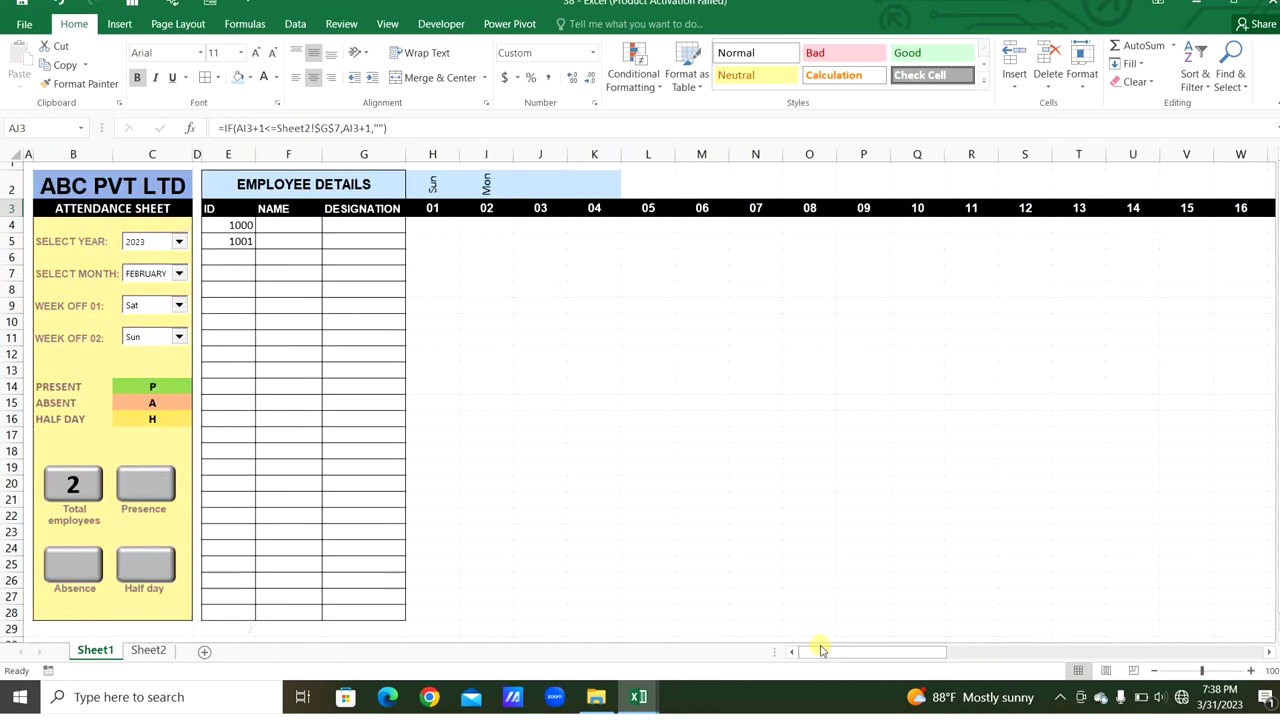
Wrap the I3 formula in IFERROR as =IFERROR(IF(H3+1<=Sheet2!$G$7,H3+1,""),"")
{"action": "left_click", "coordinate": [484, 209]}
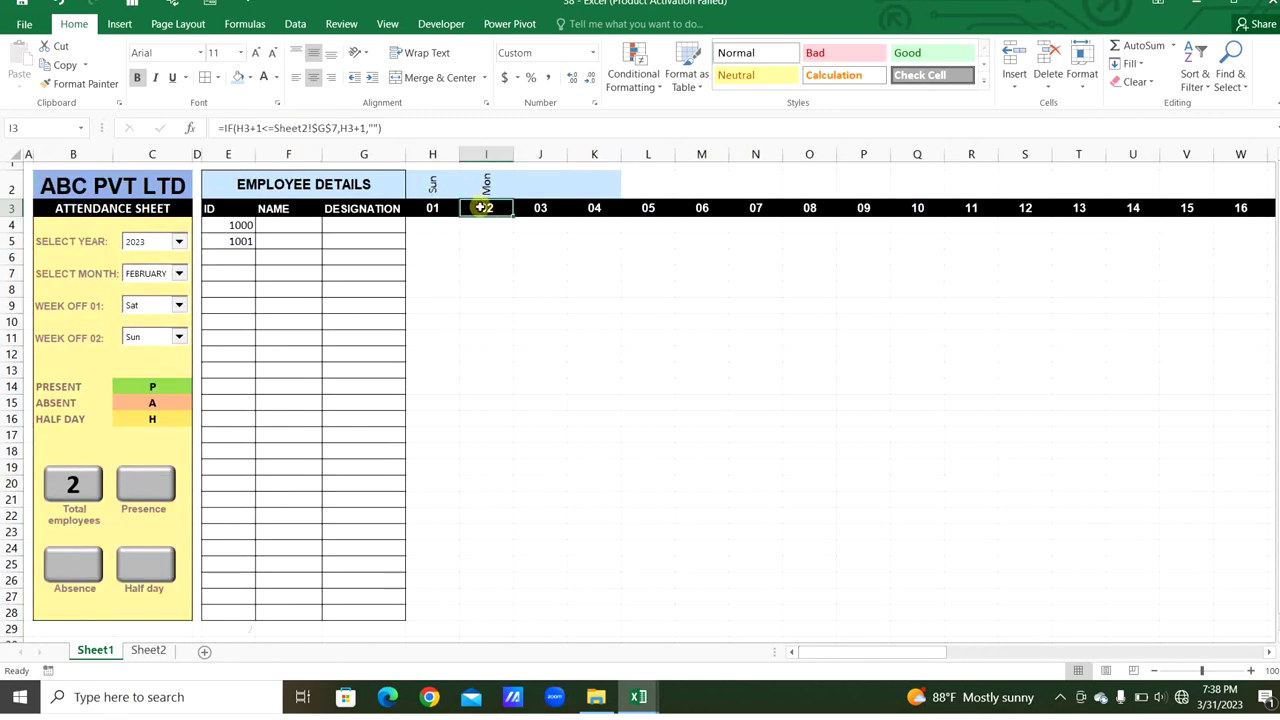
{"action": "double_click", "coordinate": [482, 205]}
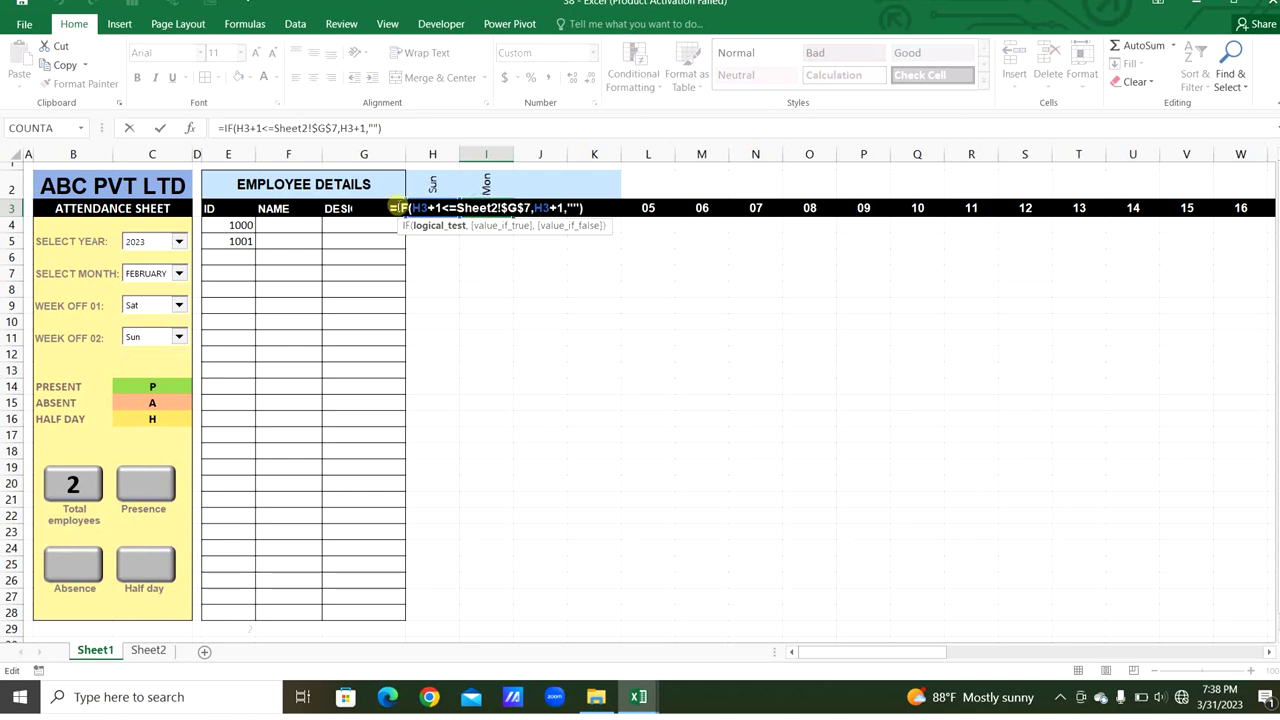
{"action": "type", "text": "IFERROR("}
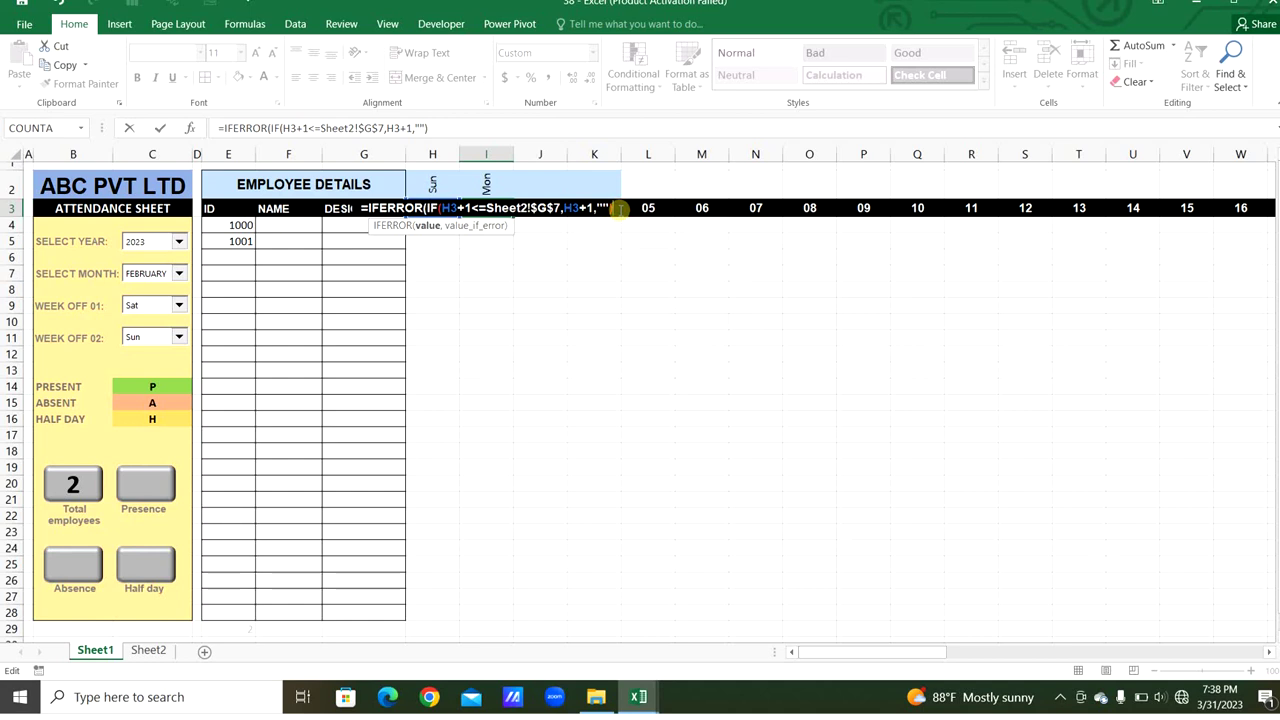
{"action": "type", "text": ",\"\")"}
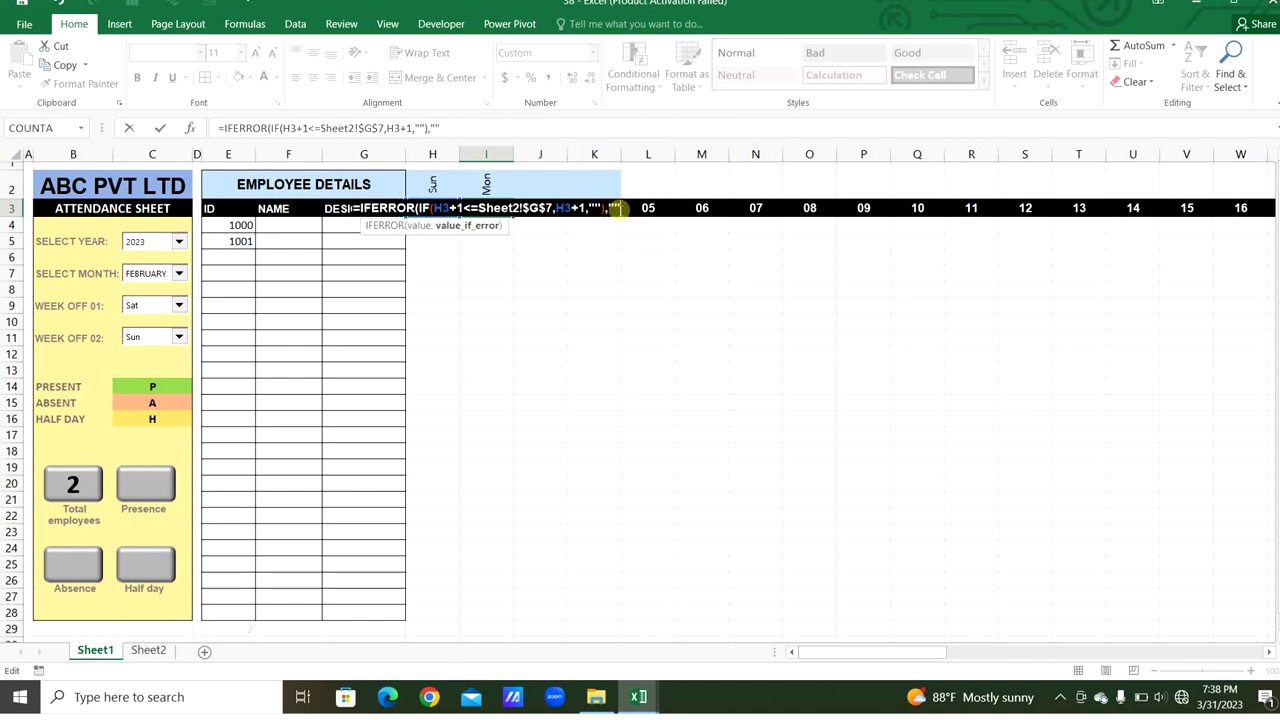
{"action": "key", "text": "Return"}
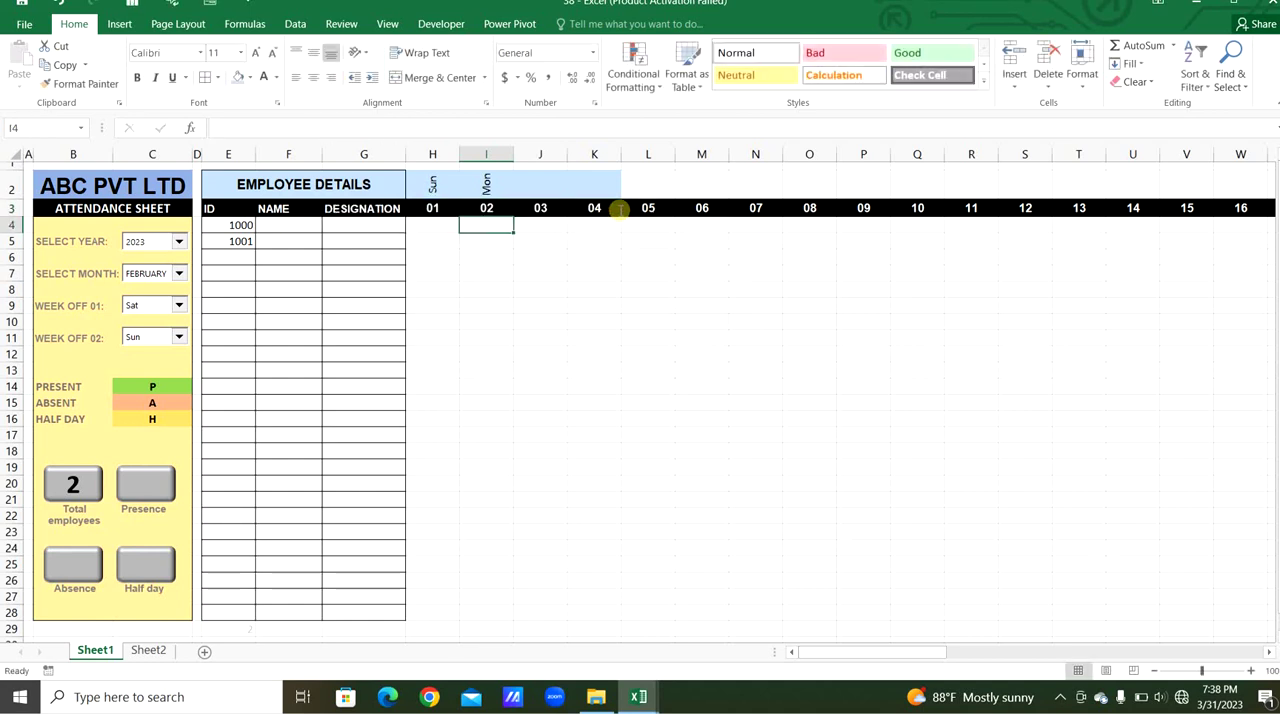
Fill the IFERROR formula from I3 across row 3 through BU3 and check the AJ3 cell after the last day
{"action": "left_click", "coordinate": [502, 210]}
{"action": "left_click_drag", "start_coordinate": [512, 216], "coordinate": [1214, 222]}
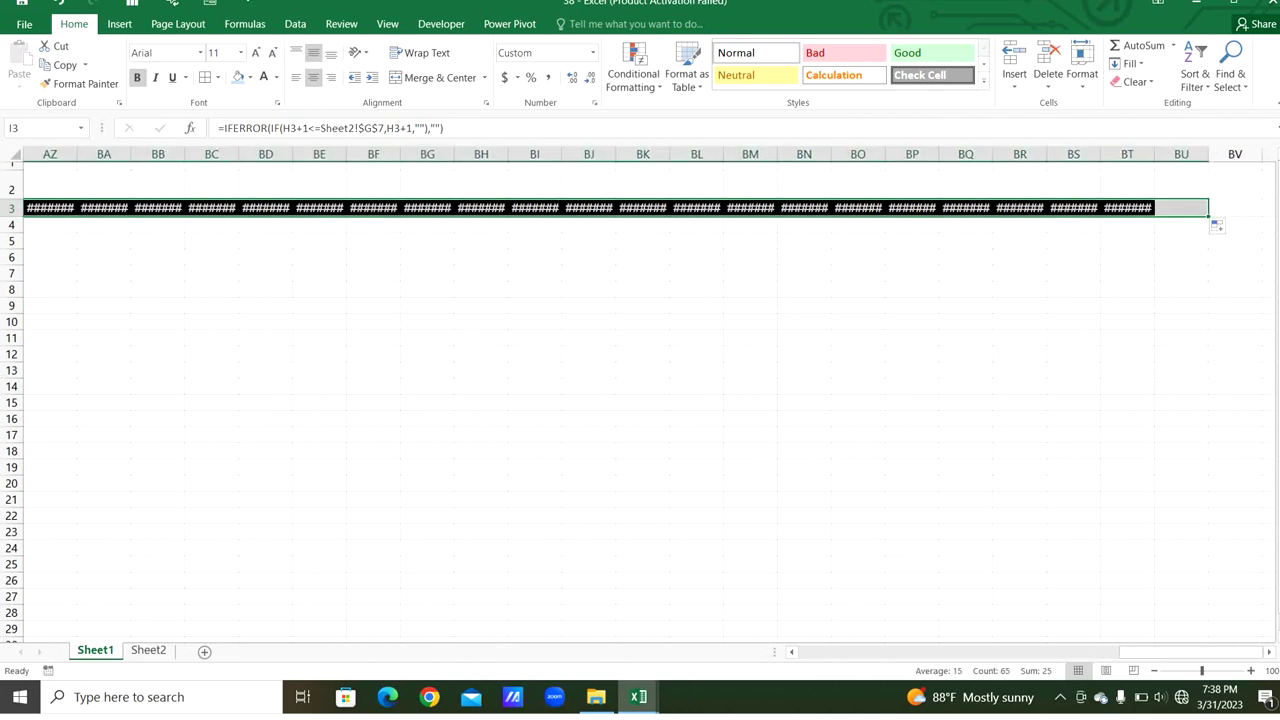
{"action": "left_click_drag", "start_coordinate": [1151, 651], "coordinate": [949, 651]}
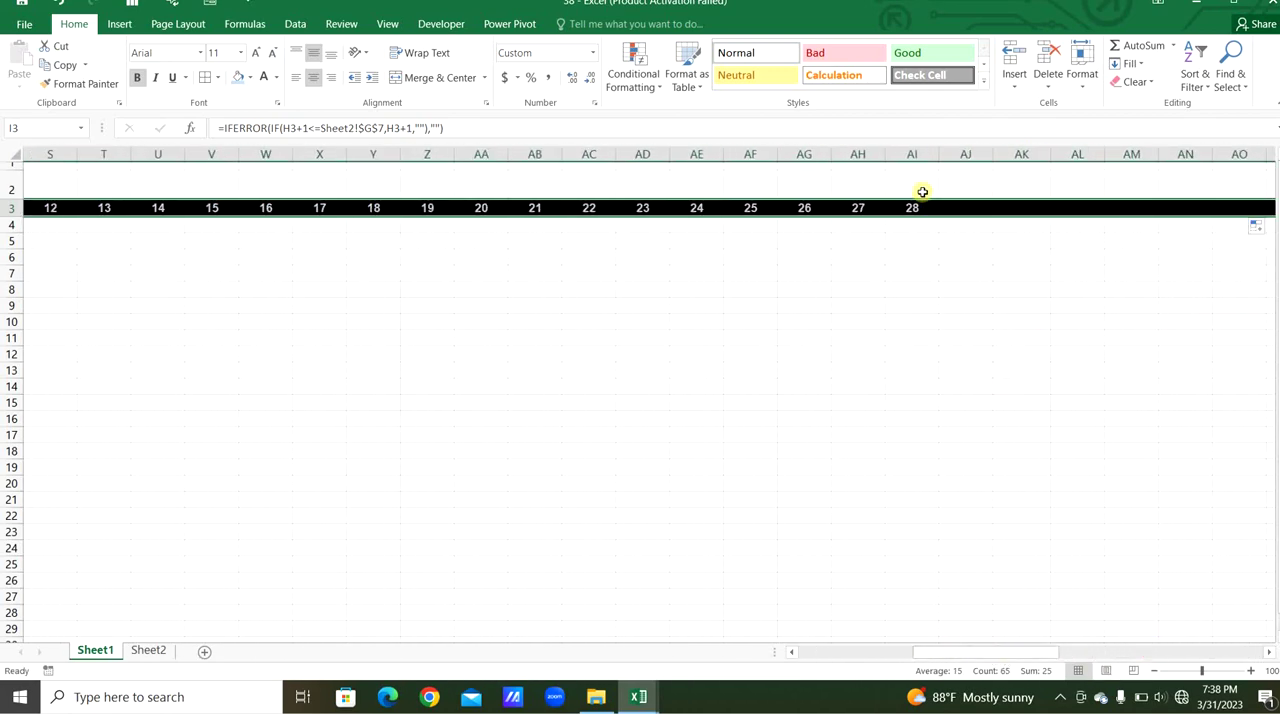
{"action": "left_click", "coordinate": [949, 209]}
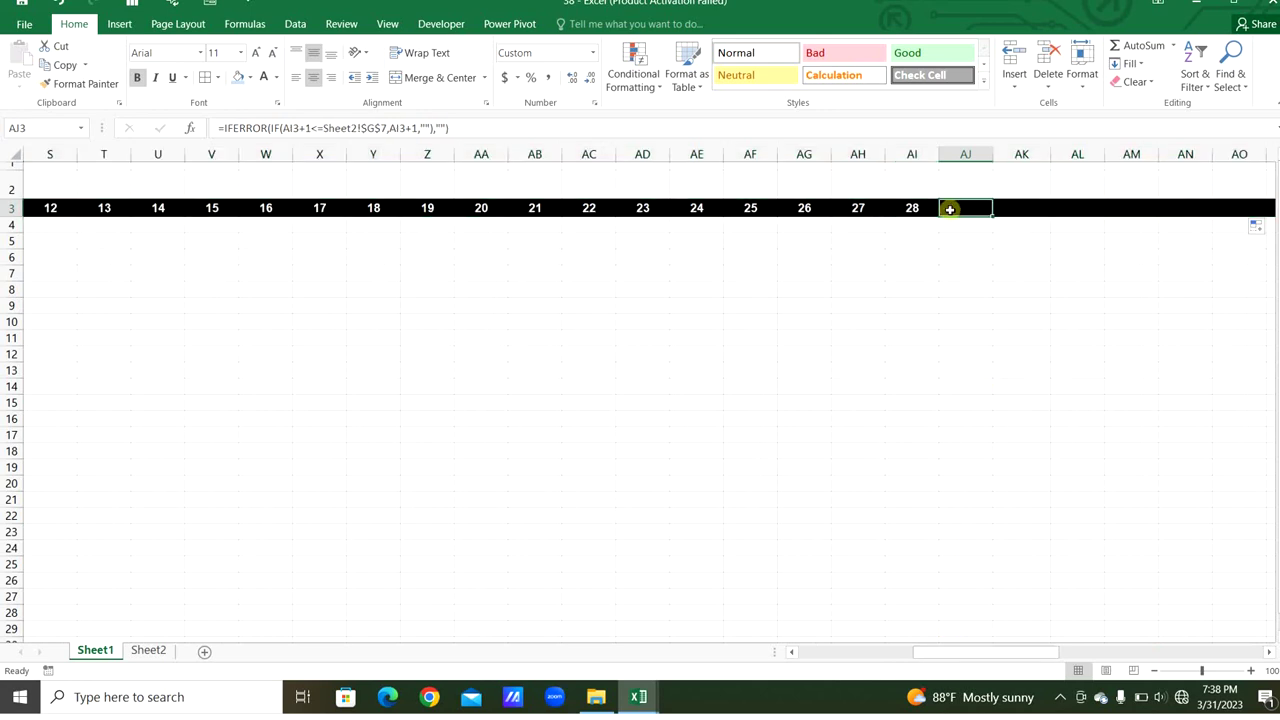
Clear row 3 from AJ3 onward and enter =TEXT(H3,"ddd") in H2 as the weekday of the first day
{"action": "key", "text": "ctrl+shift+Right"}
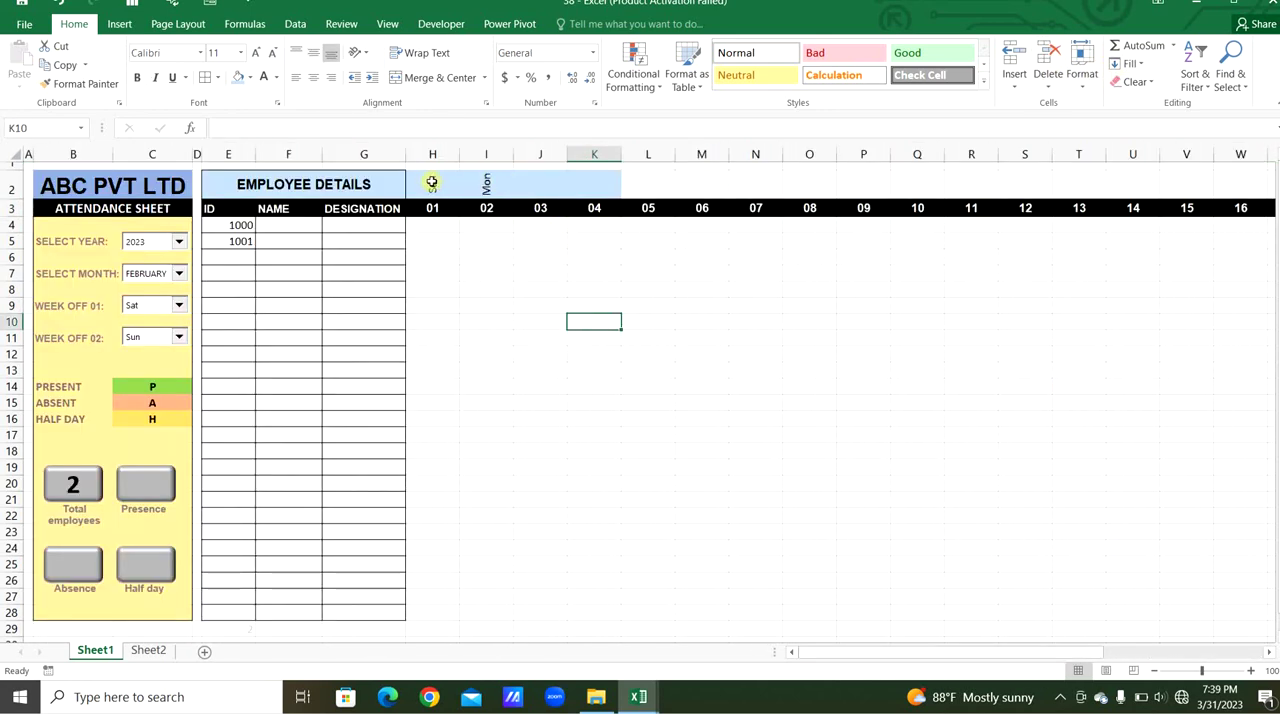
{"action": "left_click", "coordinate": [431, 181]}
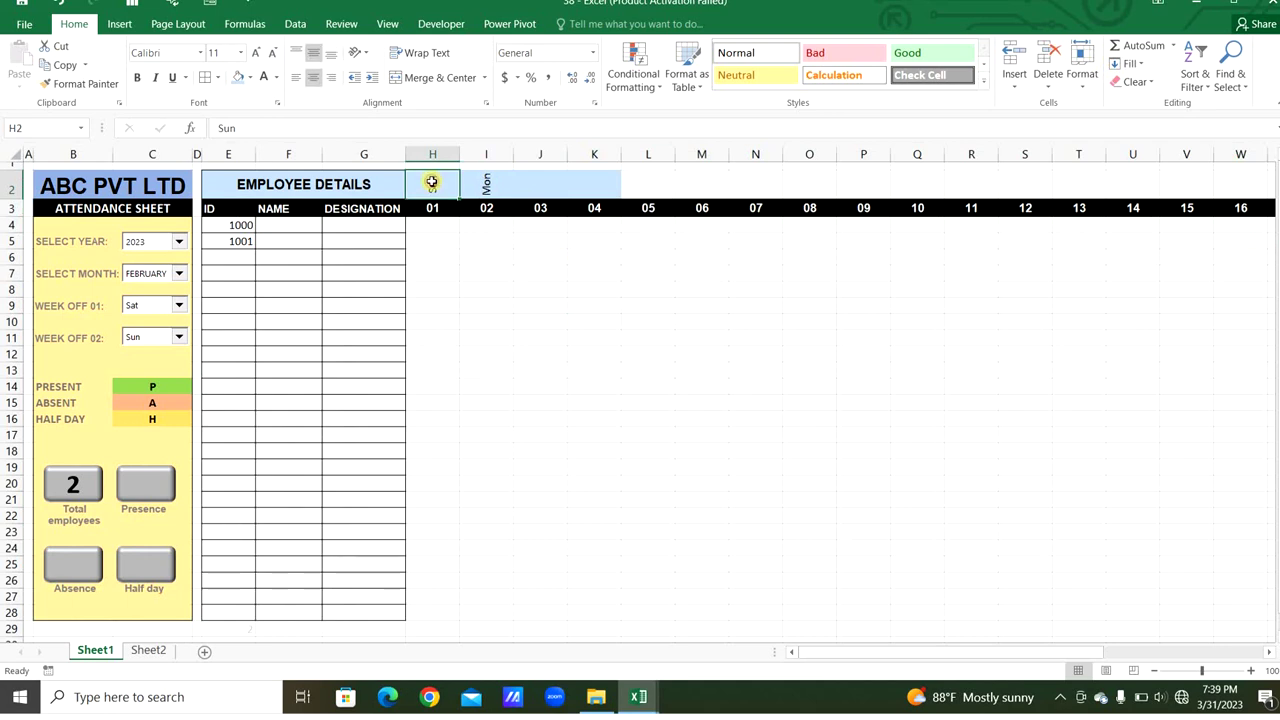
{"action": "type", "text": "="}
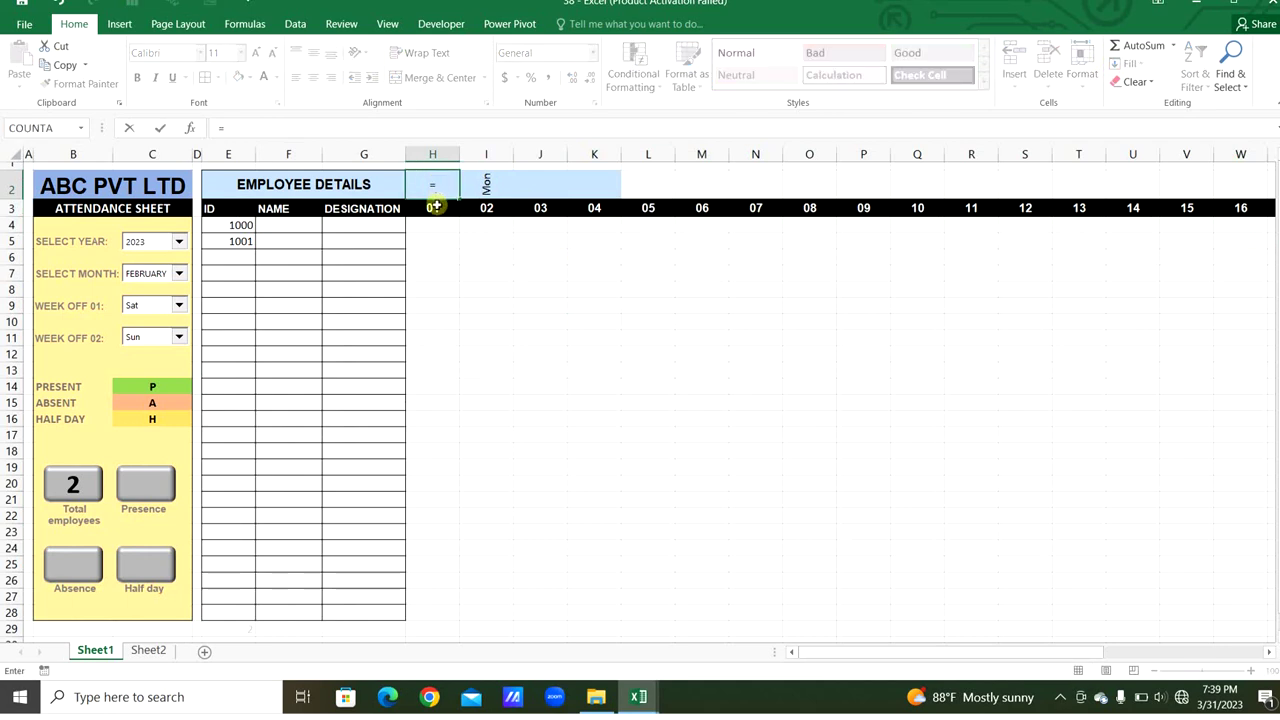
{"action": "left_click", "coordinate": [435, 206]}
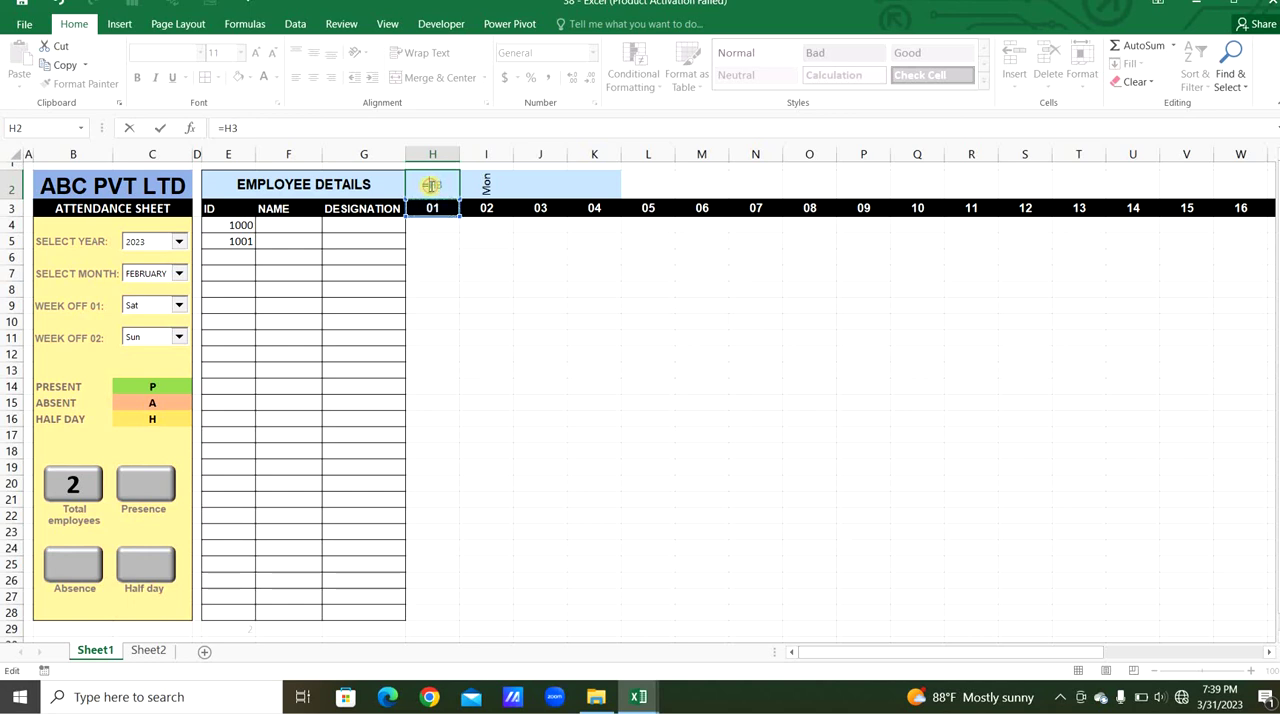
{"action": "type", "text": "text"}
{"action": "key", "text": "Tab"}
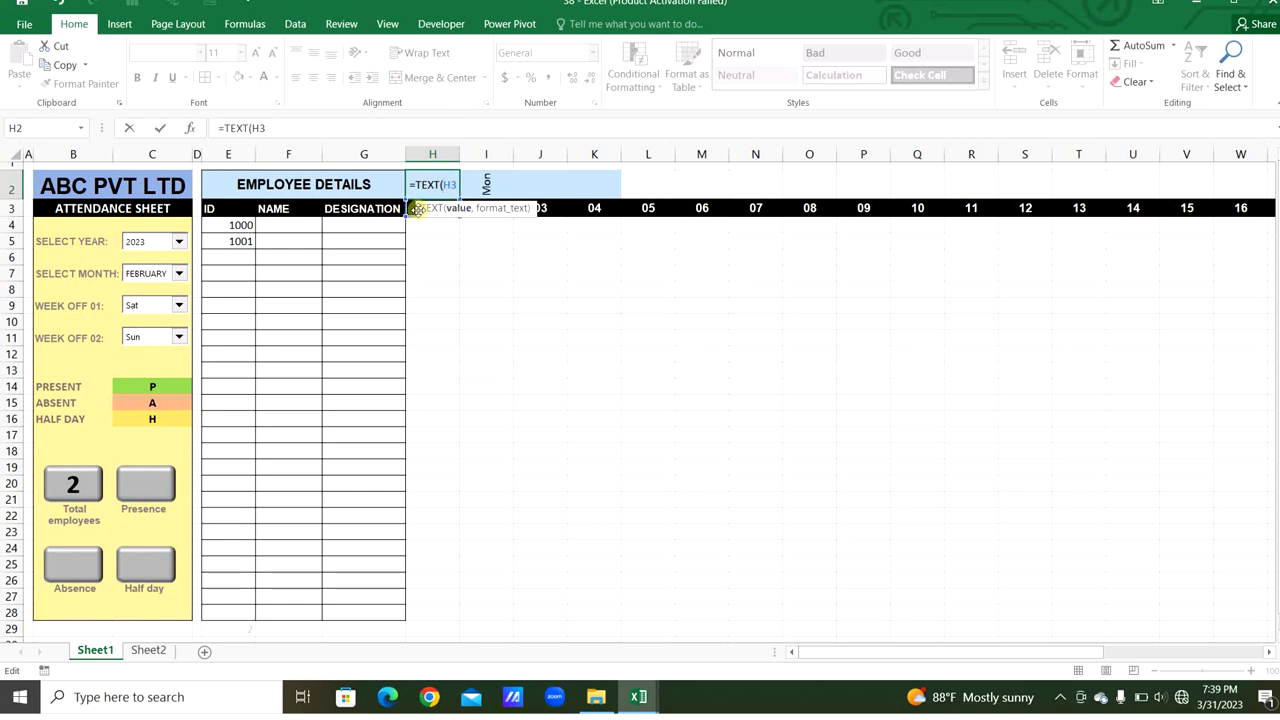
{"action": "type", "text": ","}
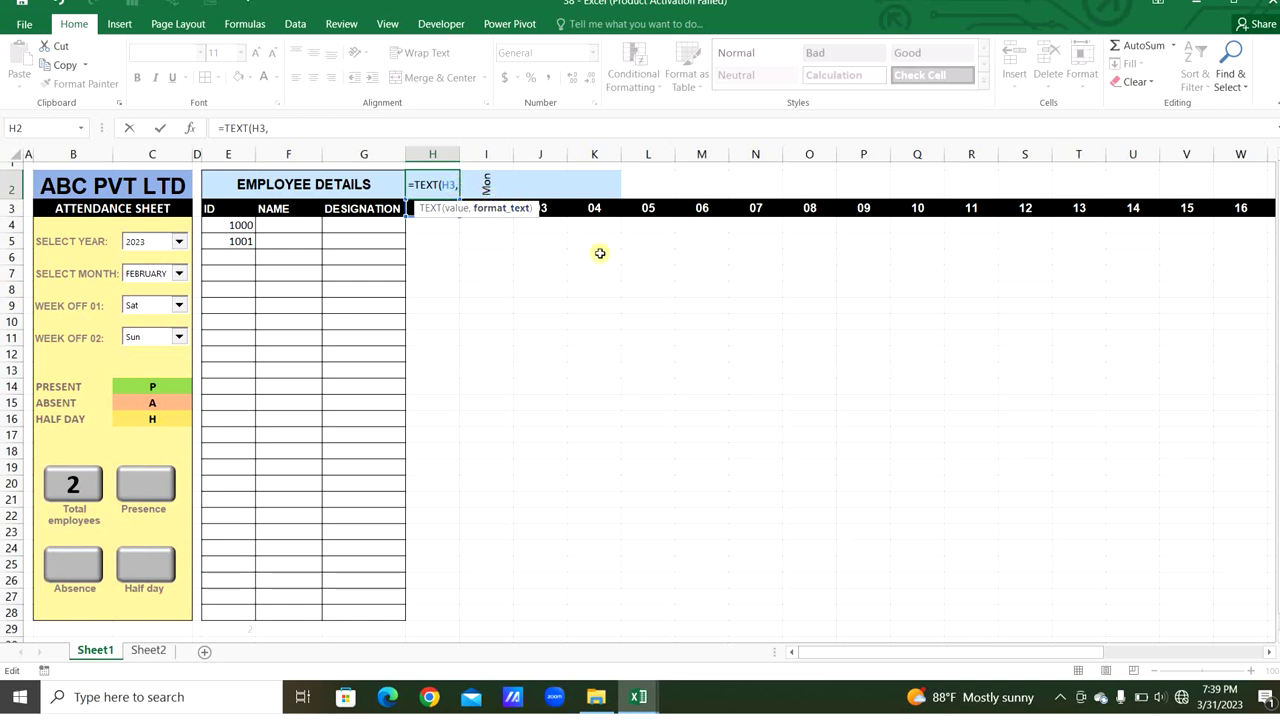
{"action": "type", "text": "\""}
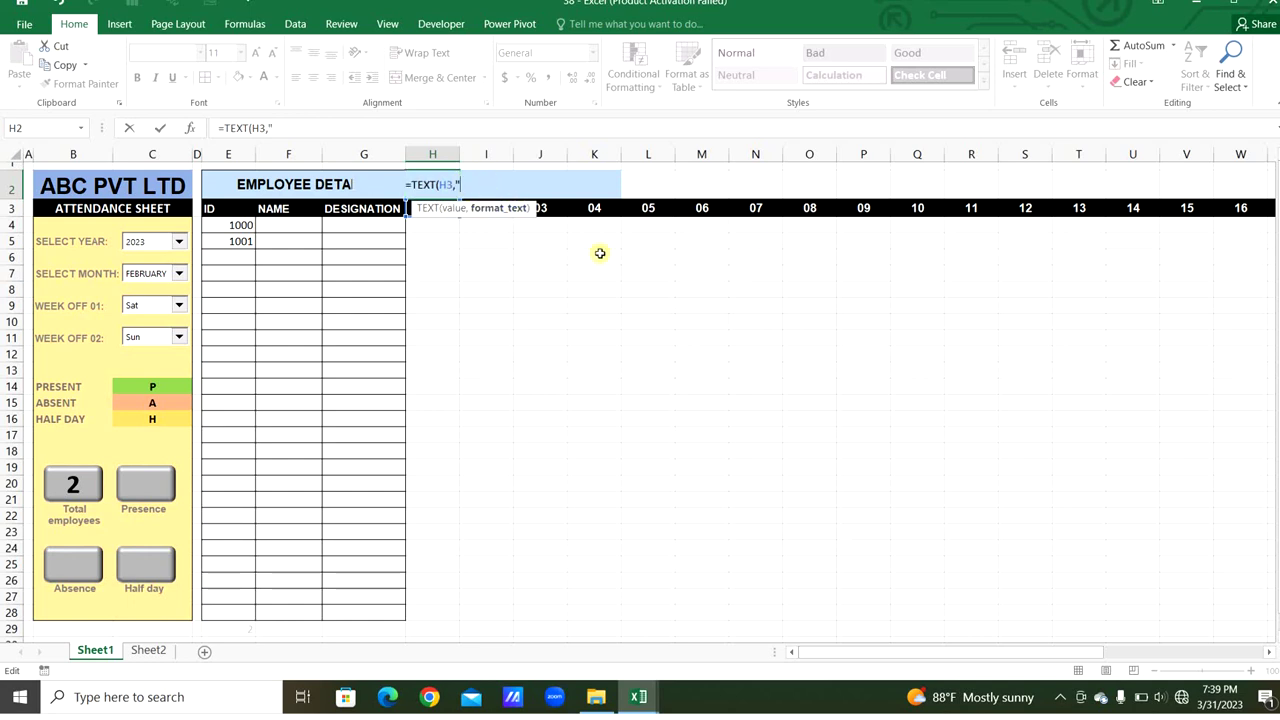
{"action": "type", "text": "ddd\")"}
{"action": "key", "text": "Return"}
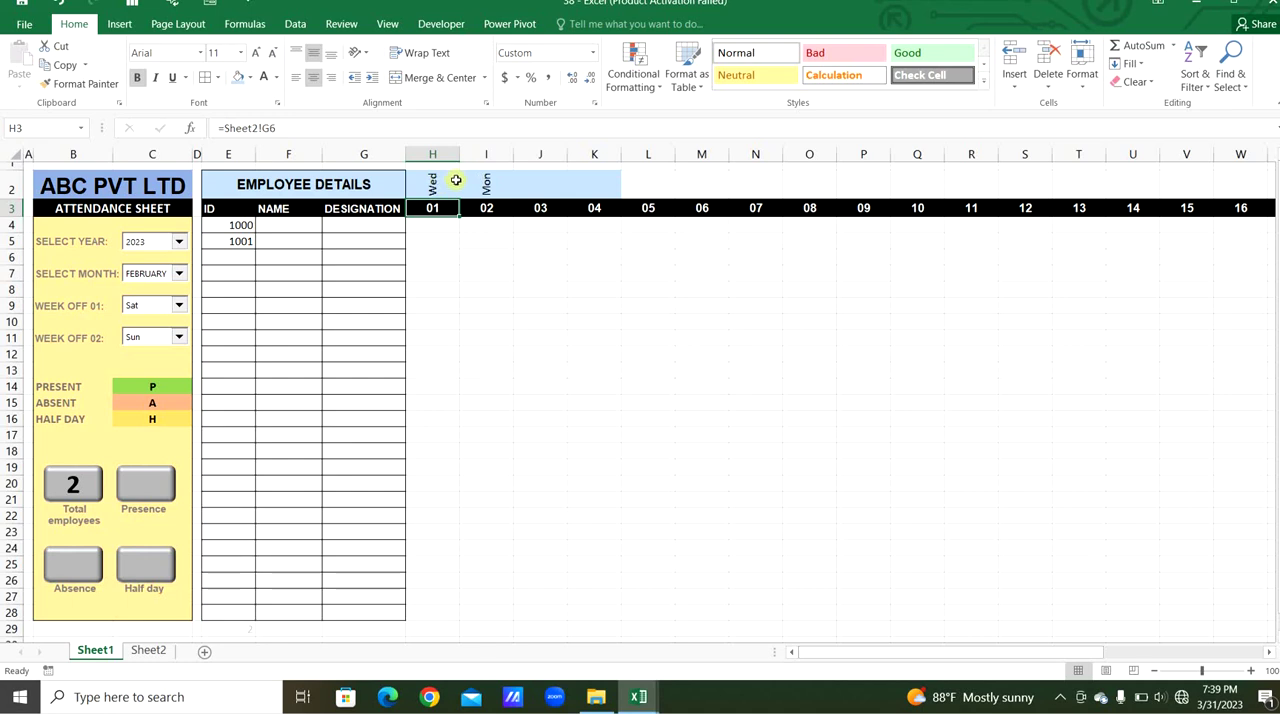
Make row 2 slightly taller and fill the weekday formula from H2 across to AL2
{"action": "left_click_drag", "start_coordinate": [12, 197], "coordinate": [12, 209]}
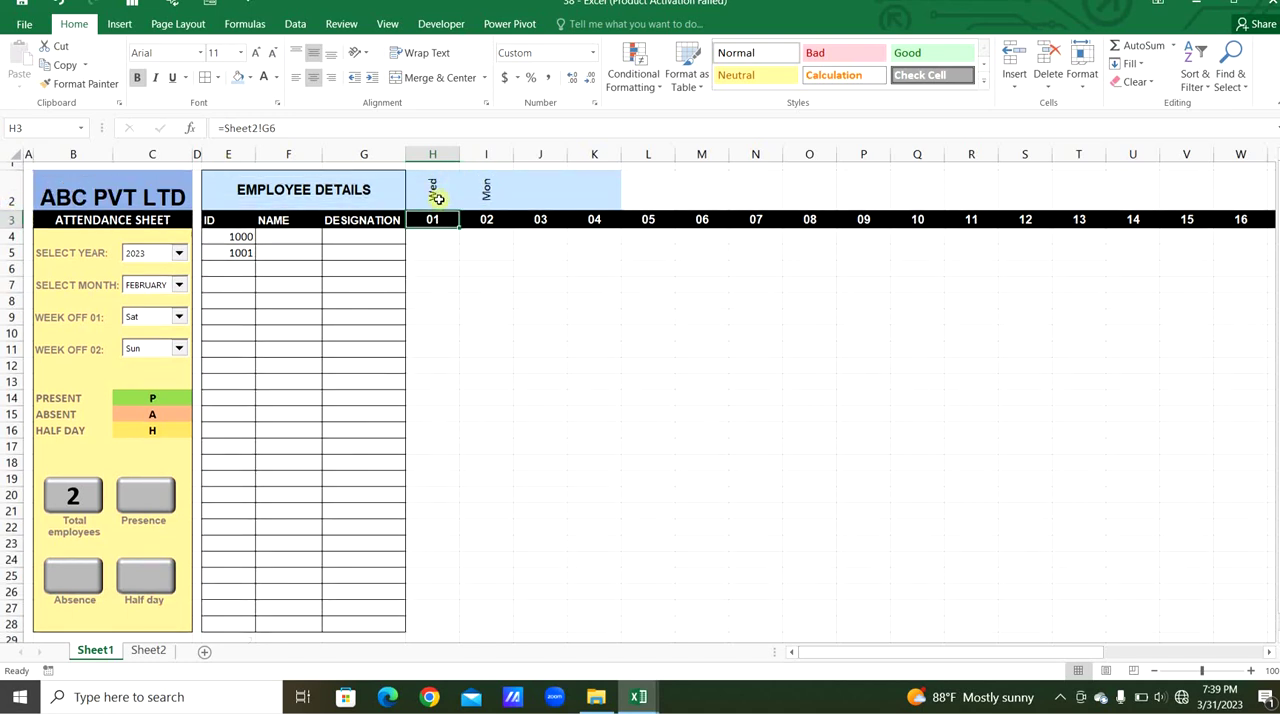
{"action": "left_click", "coordinate": [438, 199]}
{"action": "left_click_drag", "start_coordinate": [459, 209], "coordinate": [1256, 222]}
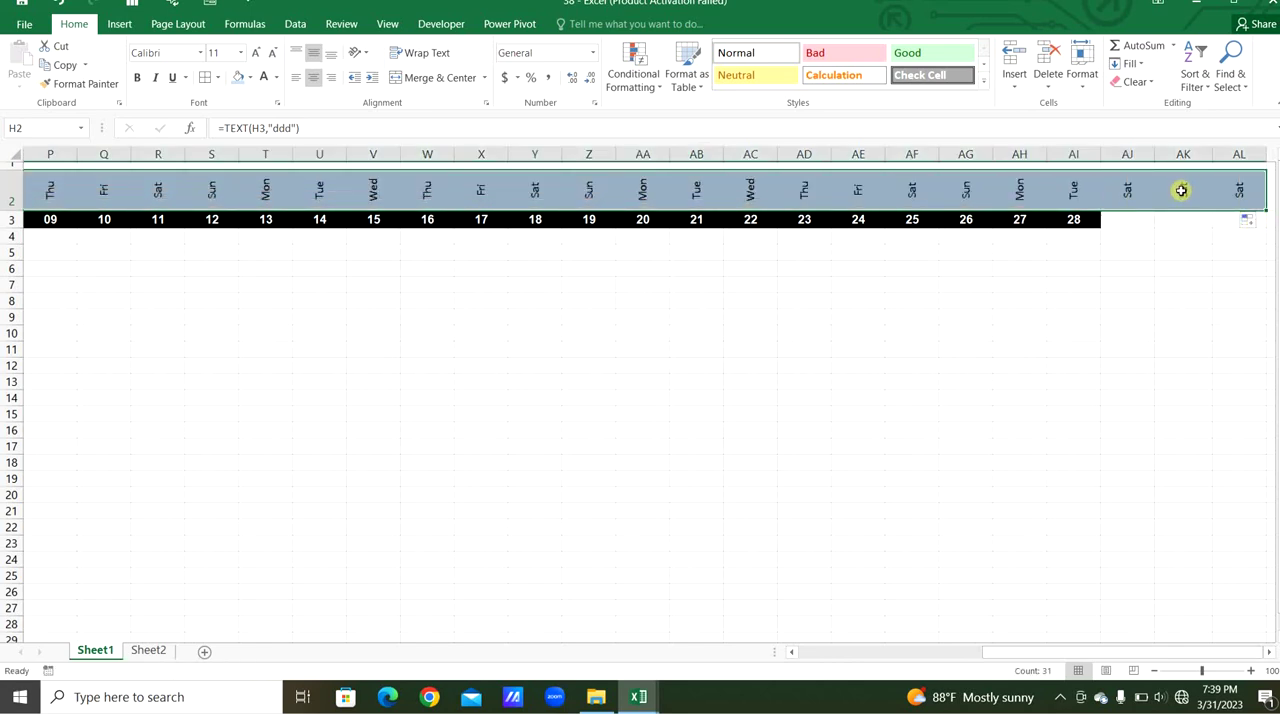
Delete all columns from AJ onward to the end of the sheet
{"action": "left_click", "coordinate": [1124, 154]}
{"action": "key", "text": "ctrl+shift+Right"}
{"action": "key", "text": "ctrl+BackSpace"}
{"action": "left_click", "coordinate": [1048, 62]}
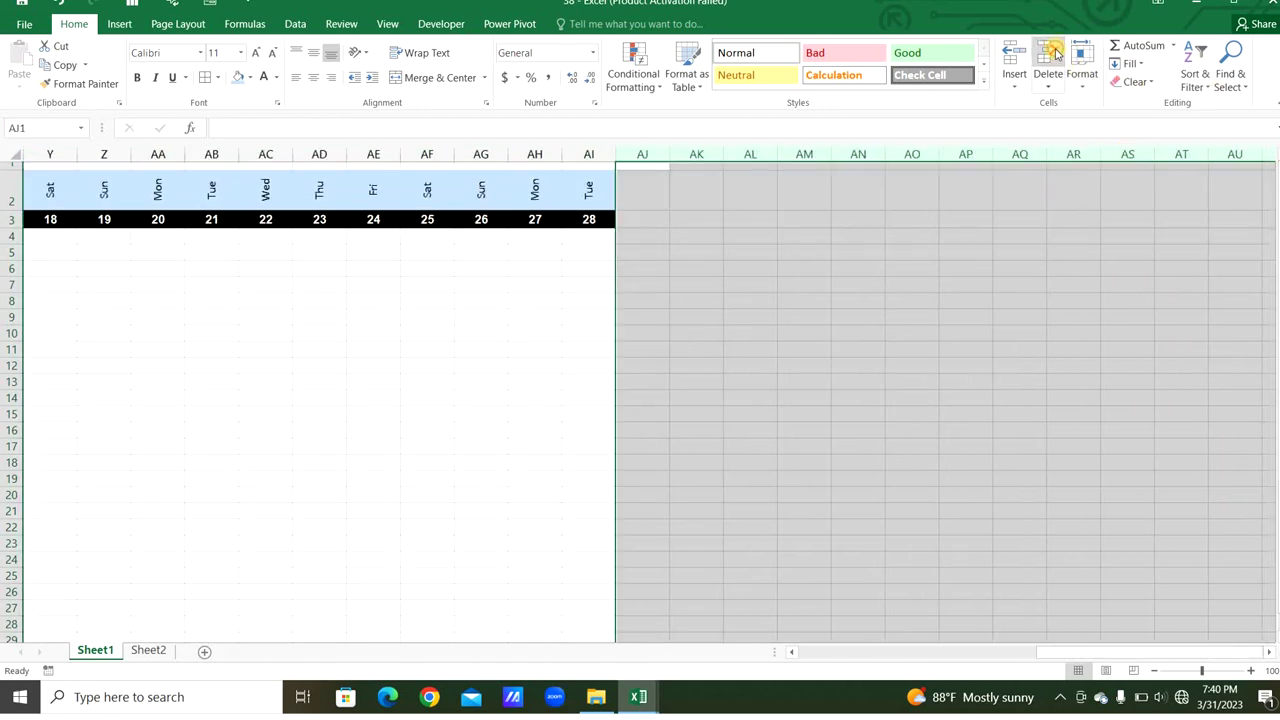
{"action": "left_click", "coordinate": [794, 266]}
Fill the day formula from AI3 and the weekday formula from AI2 across to column AL
{"action": "left_click", "coordinate": [656, 220]}
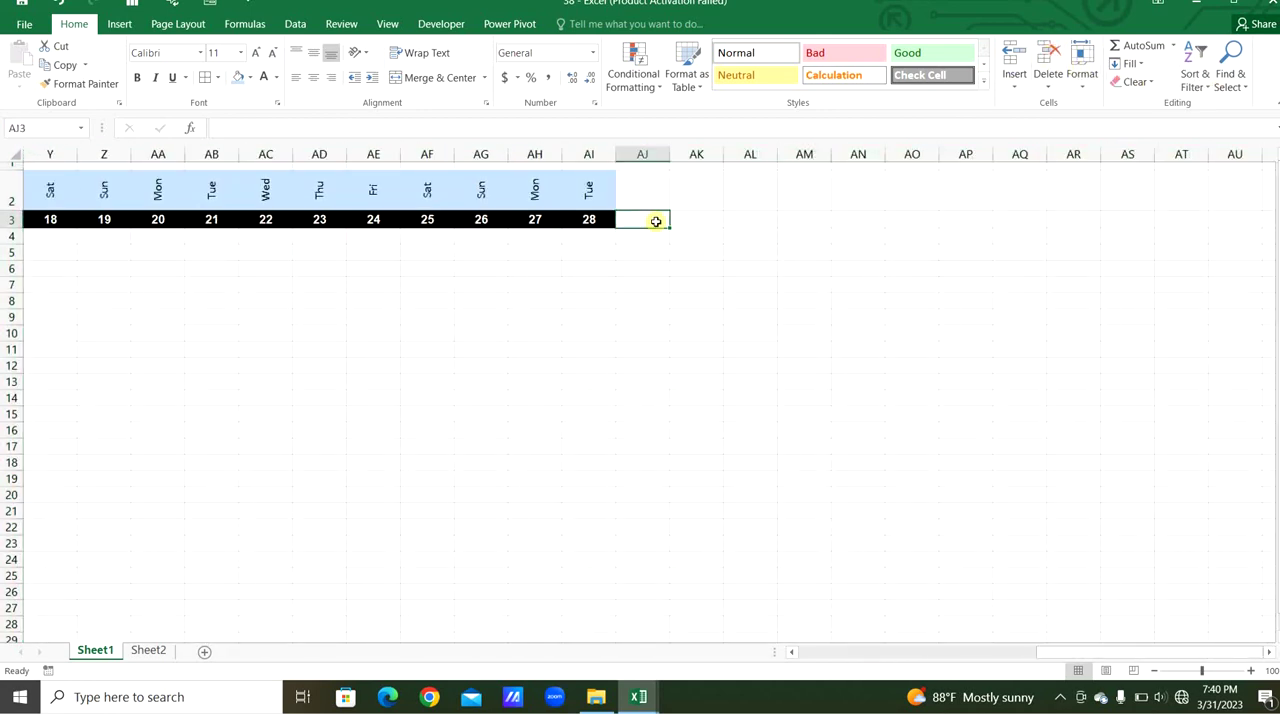
{"action": "left_click", "coordinate": [608, 220]}
{"action": "left_click_drag", "start_coordinate": [611, 220], "coordinate": [758, 223]}
{"action": "left_click", "coordinate": [758, 223]}
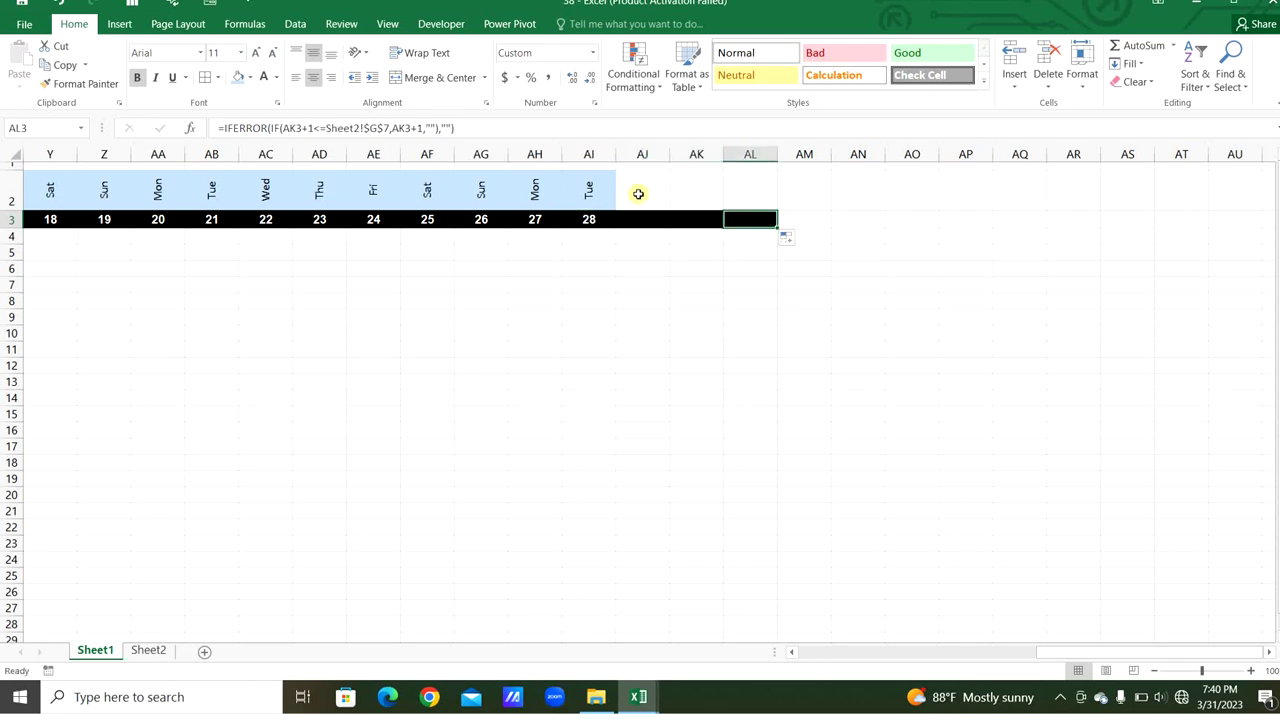
{"action": "left_click", "coordinate": [571, 181]}
{"action": "left_click_drag", "start_coordinate": [614, 209], "coordinate": [765, 198]}
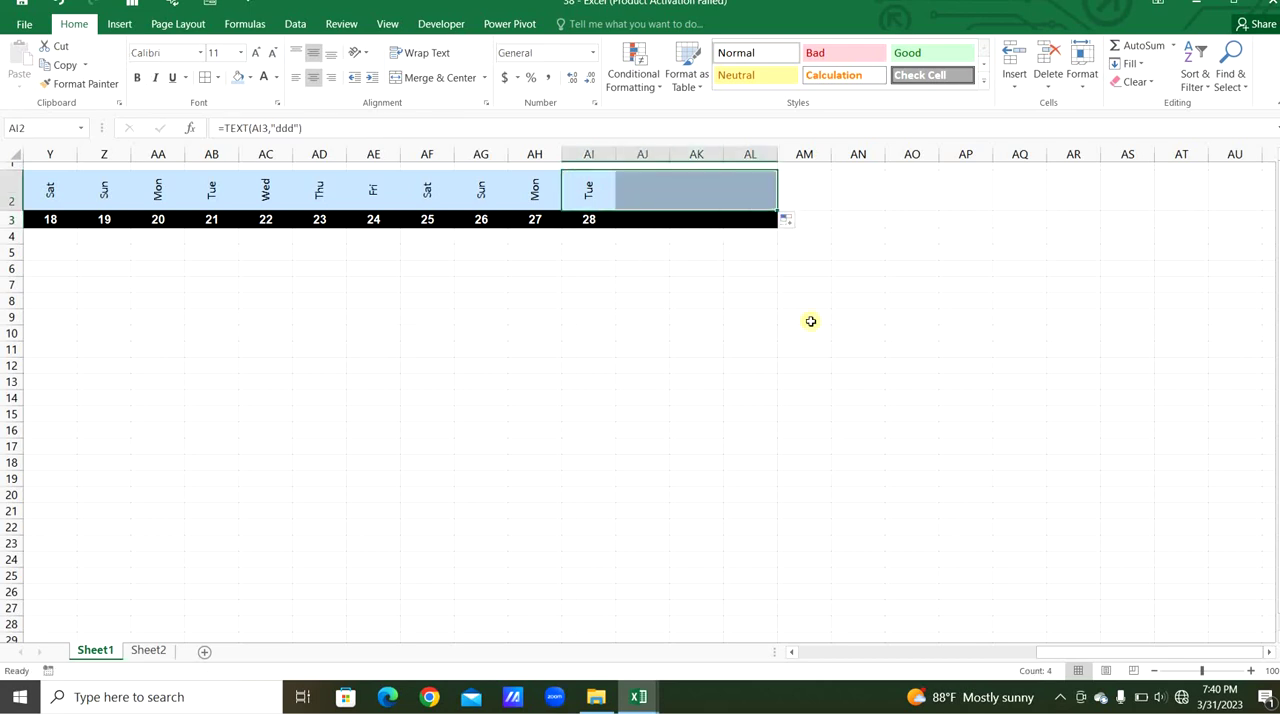
{"action": "left_click", "coordinate": [811, 321]}
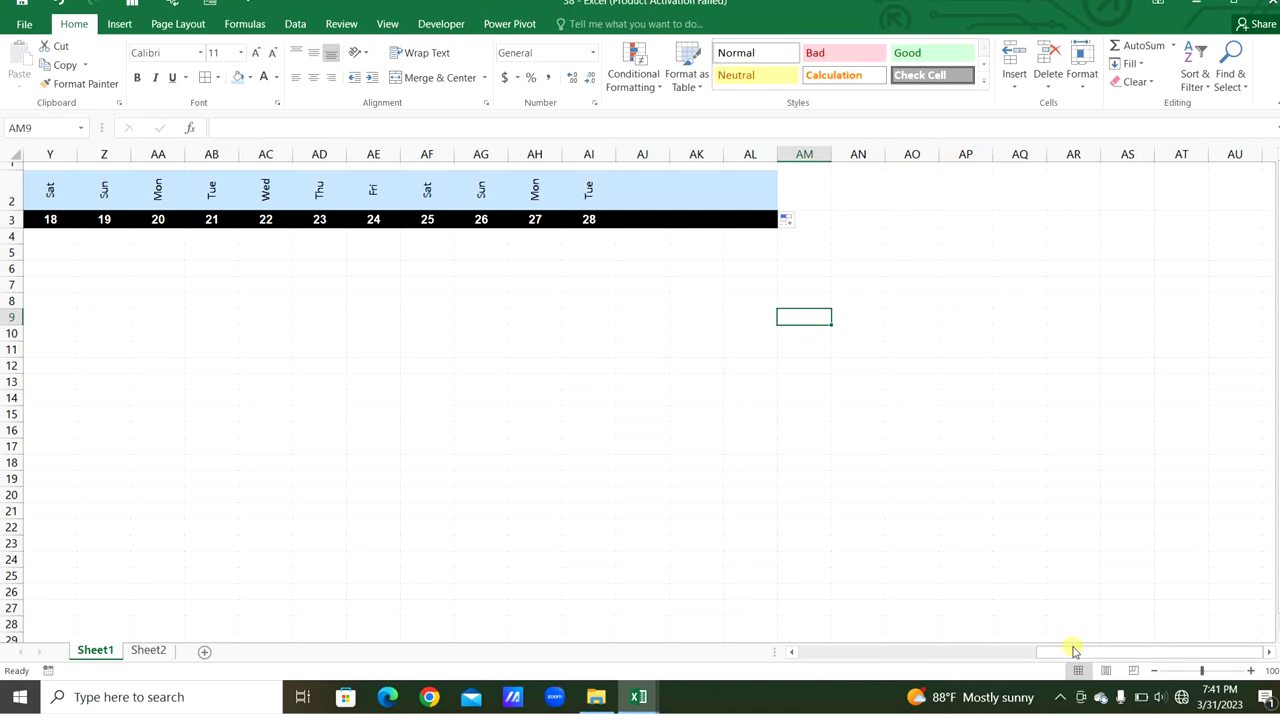
Narrow the day columns H through AL so that the whole month fits on screen
{"action": "left_click_drag", "start_coordinate": [1073, 651], "coordinate": [690, 470]}
{"action": "left_click", "coordinate": [686, 461]}
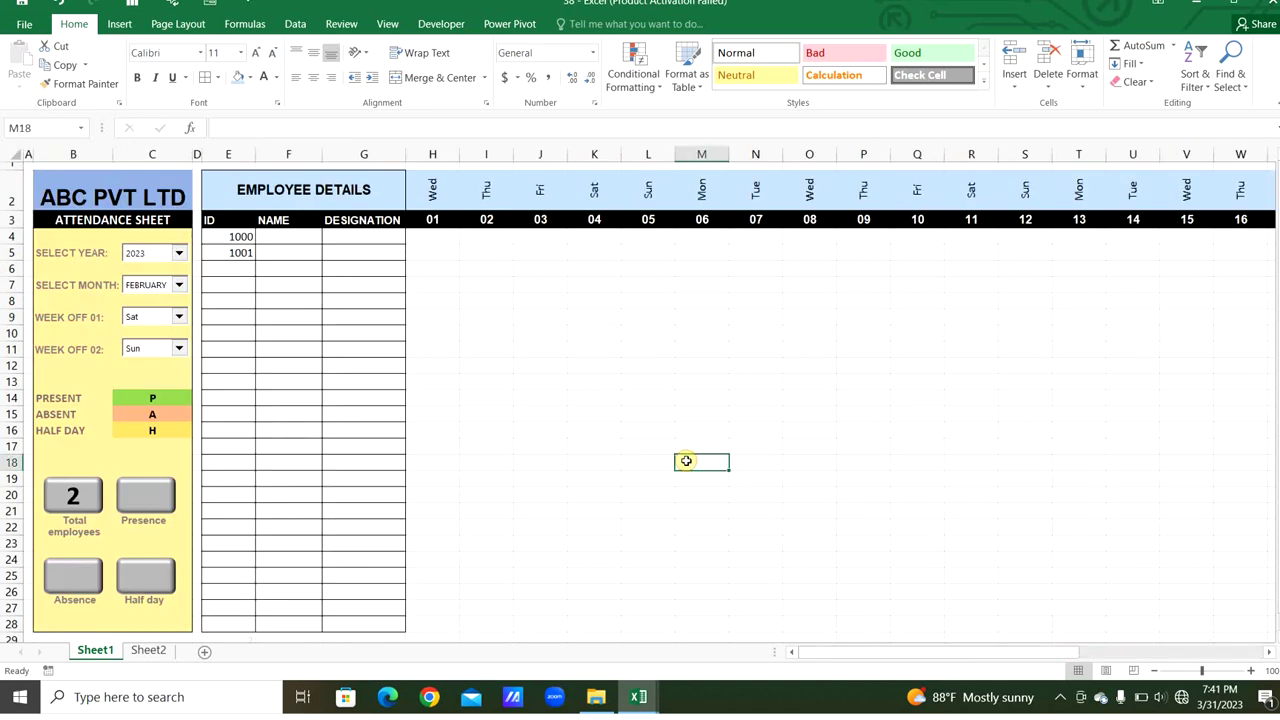
{"action": "left_click_drag", "start_coordinate": [437, 152], "coordinate": [1122, 154]}
{"action": "left_click_drag", "start_coordinate": [937, 652], "coordinate": [778, 657]}
Apply all borders to the attendance grid H2:AL28
{"action": "left_click_drag", "start_coordinate": [417, 192], "coordinate": [1074, 620]}
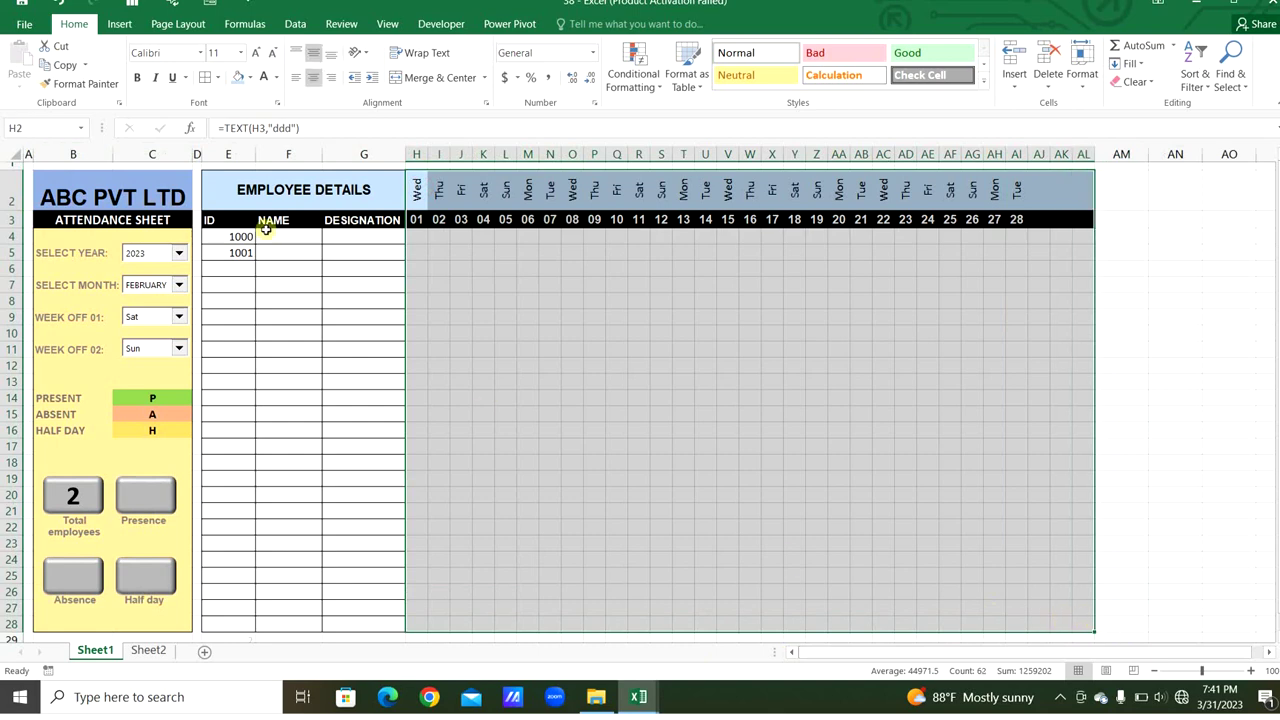
{"action": "left_click", "coordinate": [206, 77]}
{"action": "left_click", "coordinate": [638, 394]}
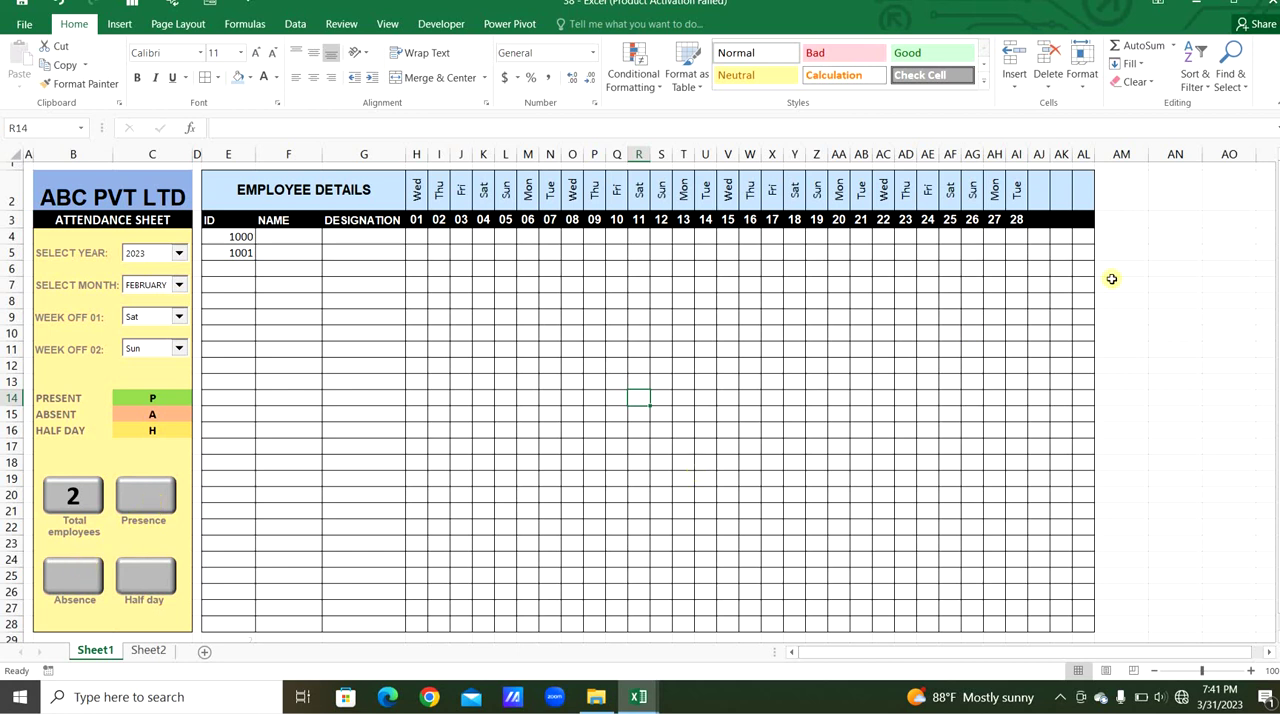
Enter =COUNTIF(H4:AL4,C14) in AN4 to count the first employee's present days
{"action": "left_click", "coordinate": [1124, 237]}
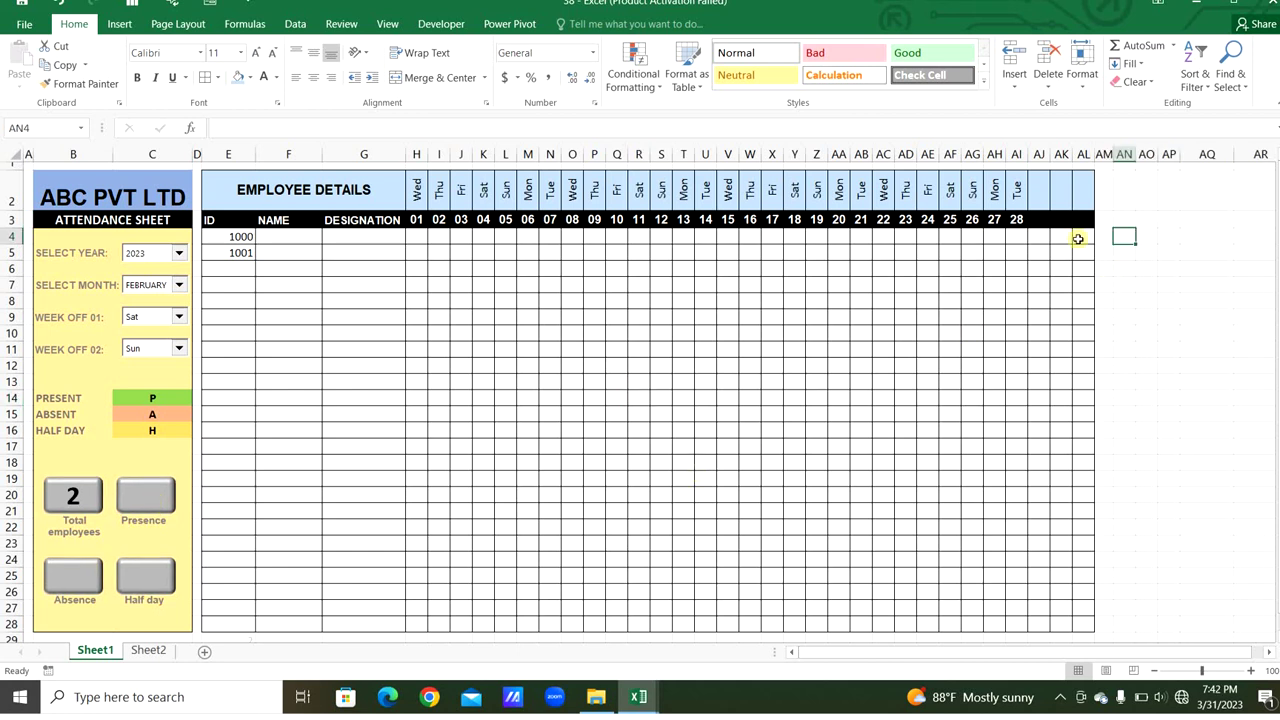
{"action": "type", "text": "=coun"}
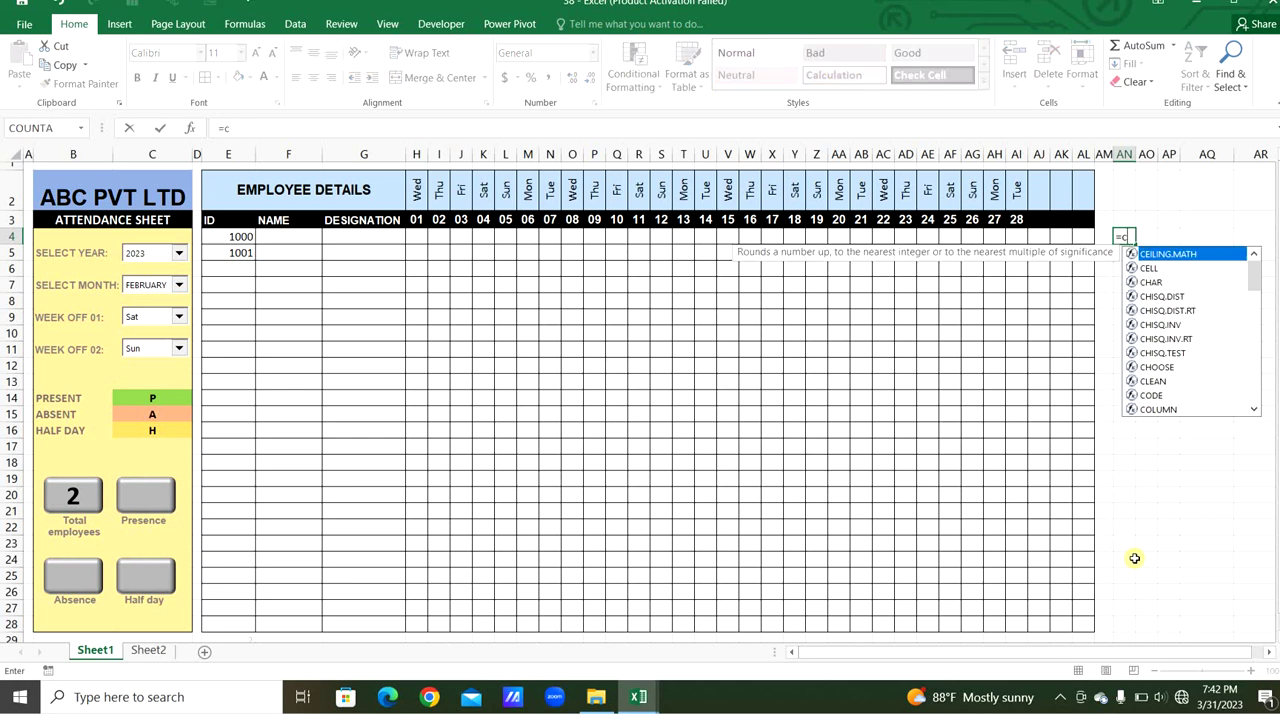
{"action": "key", "text": "Down"}
{"action": "key", "text": "Down"}
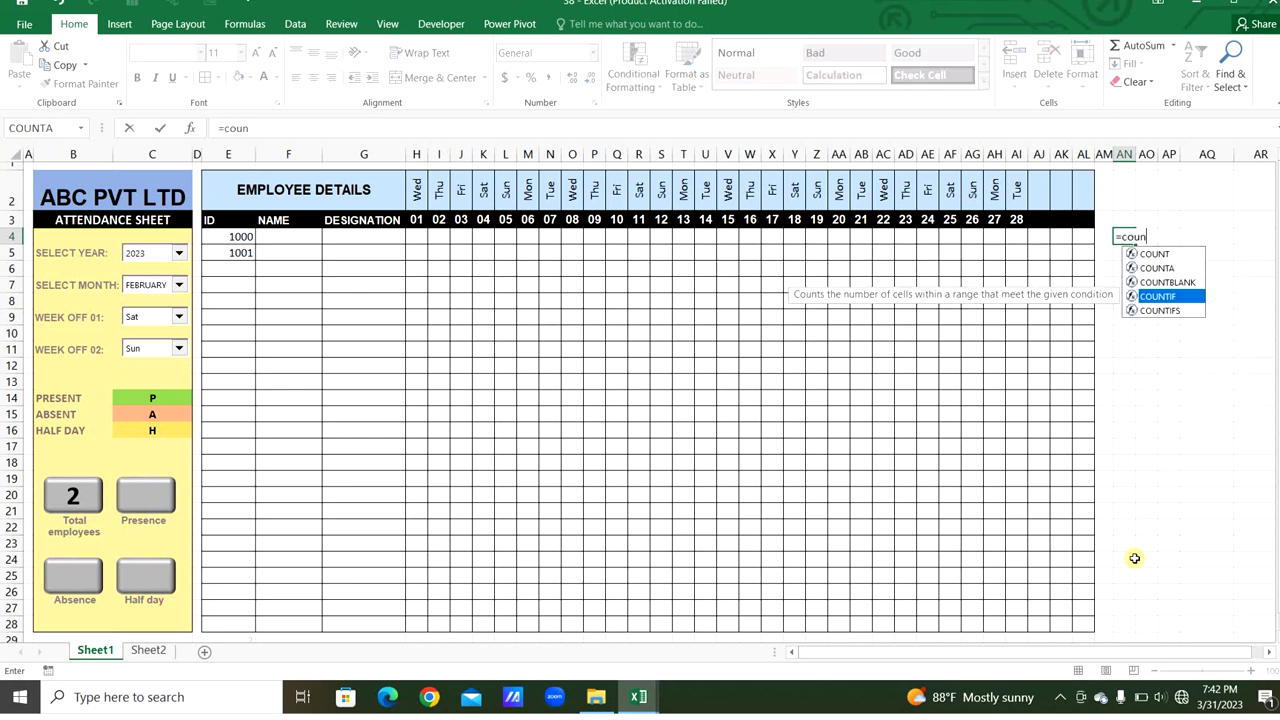
{"action": "key", "text": "Tab"}
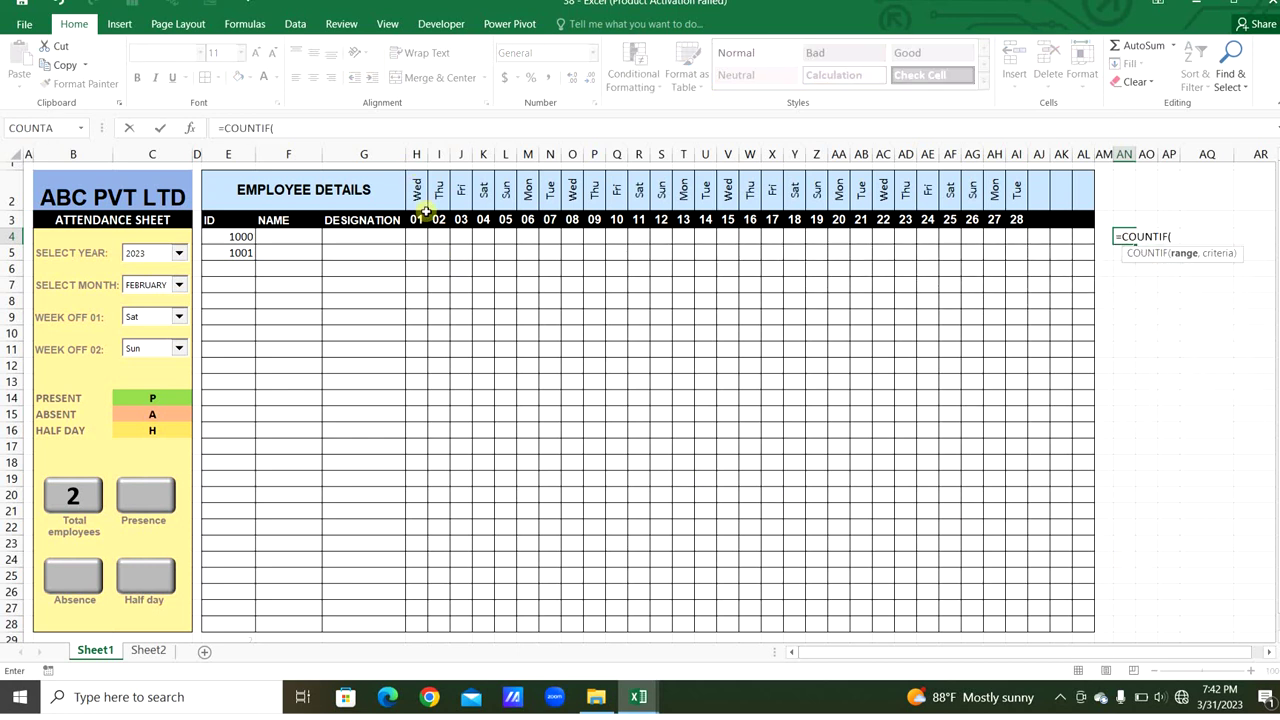
{"action": "left_click_drag", "start_coordinate": [424, 238], "coordinate": [1088, 236]}
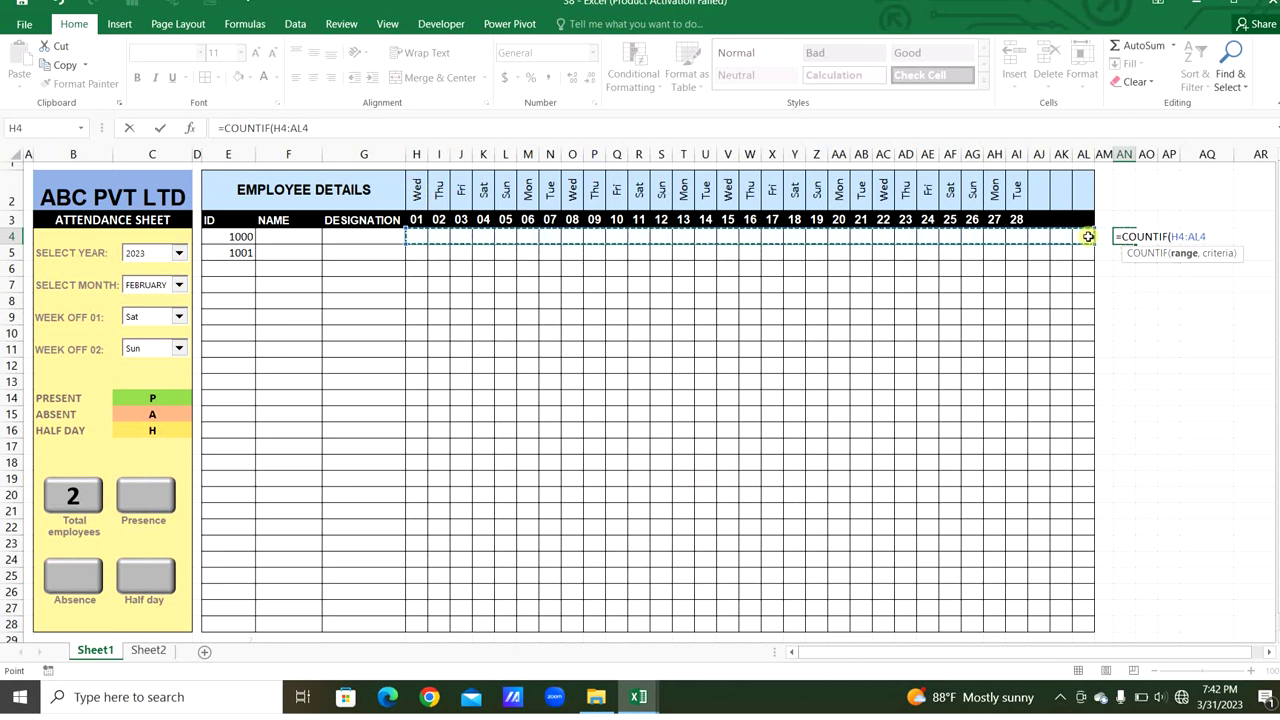
{"action": "type", "text": ","}
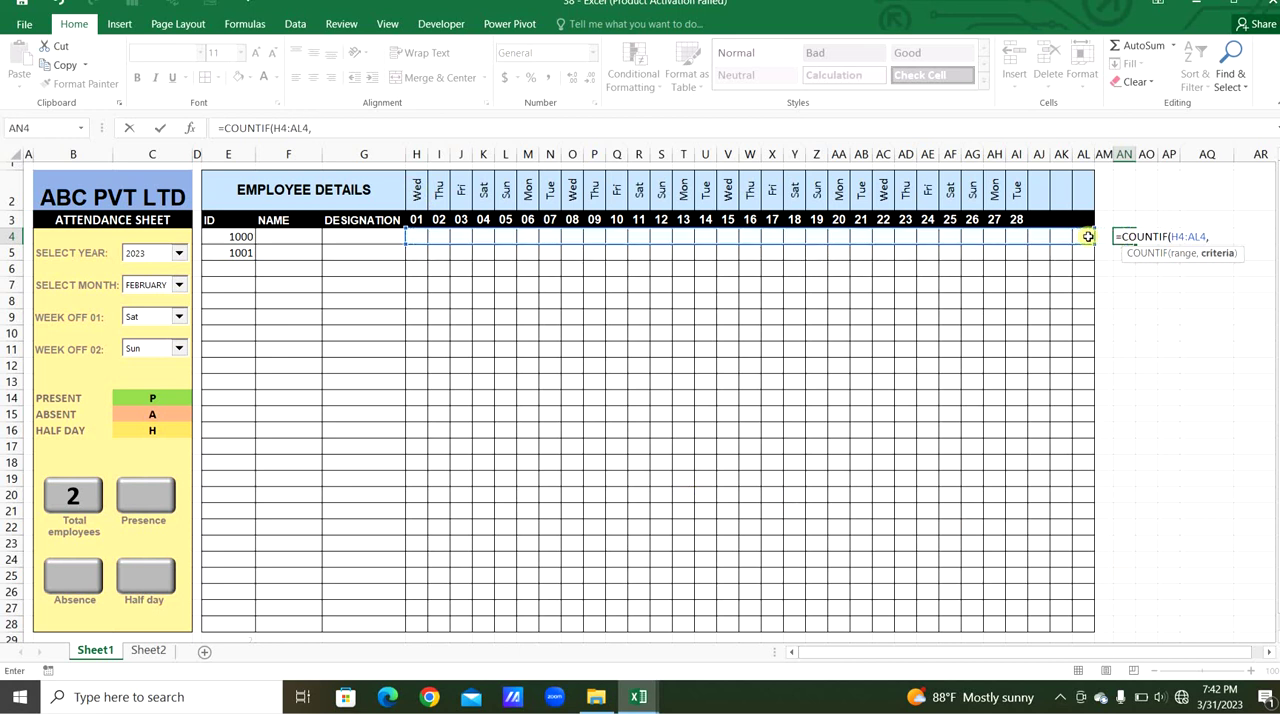
{"action": "left_click", "coordinate": [148, 396]}
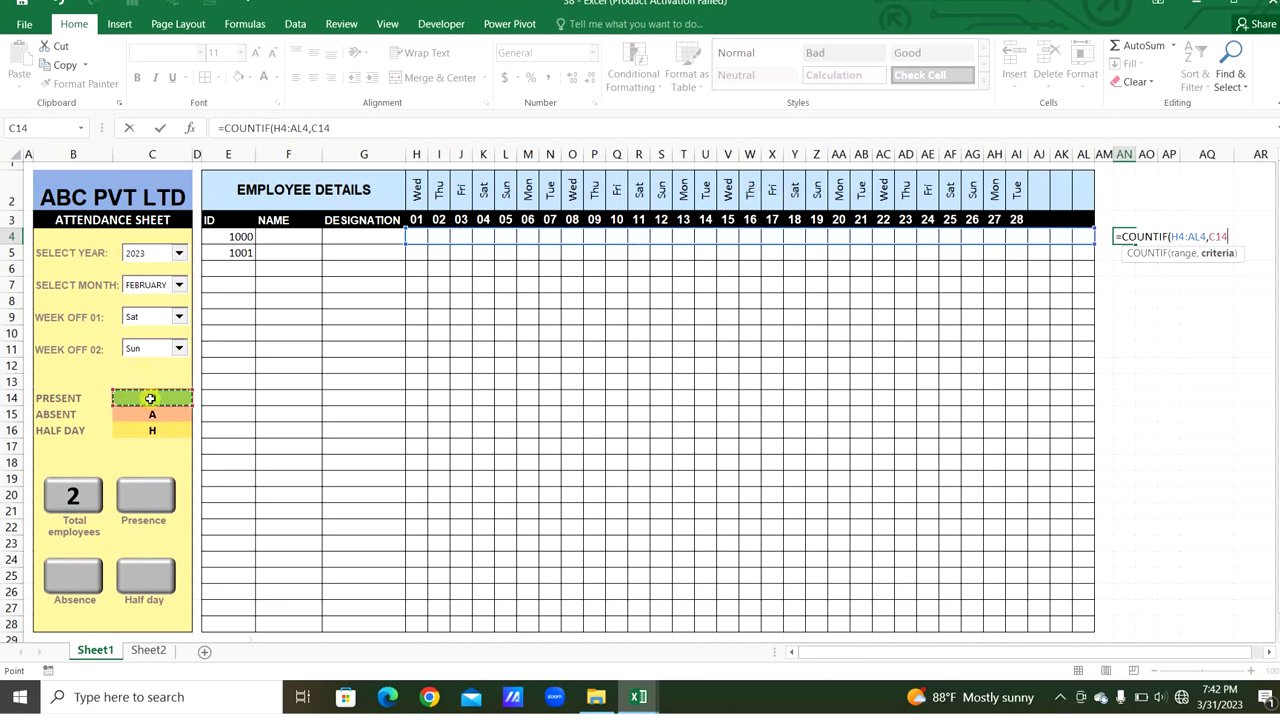
{"action": "key", "text": "Tab"}
Enter =COUNTIF(H4:AL4,C15) in AO4 to count the first employee's absent days
{"action": "type", "text": "=coun"}
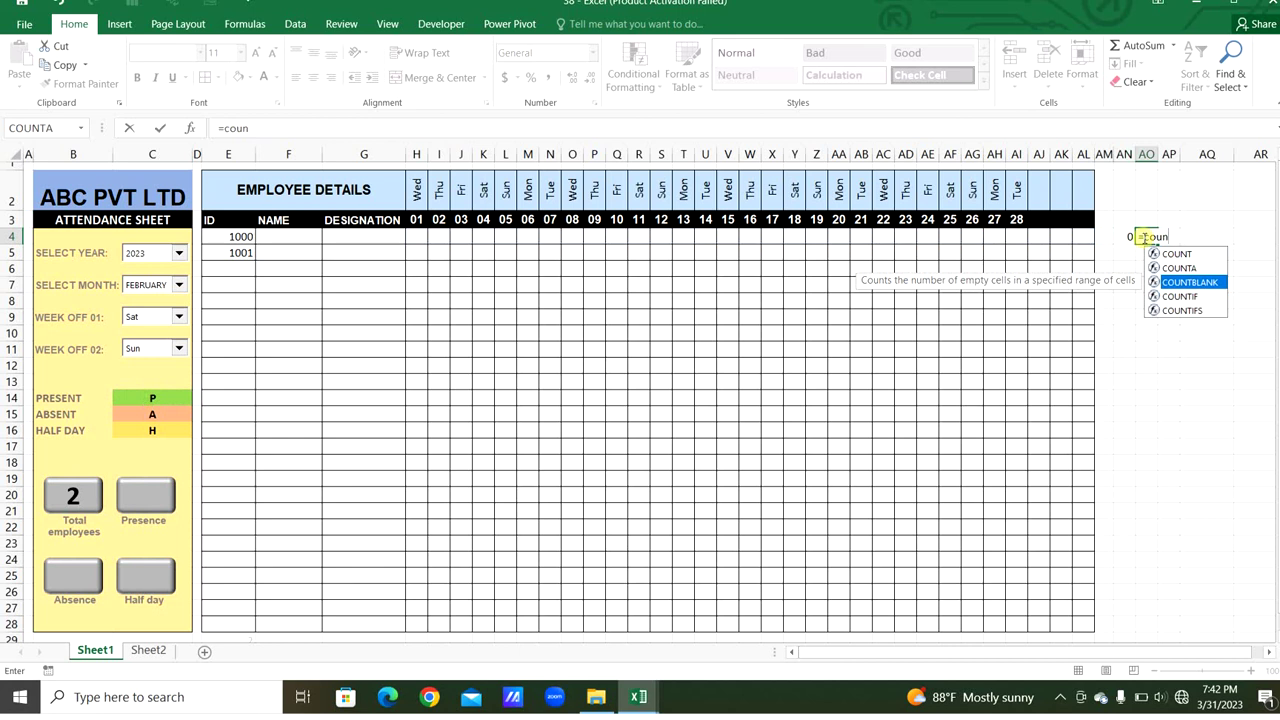
{"action": "key", "text": "Down"}
{"action": "key", "text": "Tab"}
{"action": "left_click_drag", "start_coordinate": [412, 236], "coordinate": [1088, 232]}
{"action": "type", "text": ","}
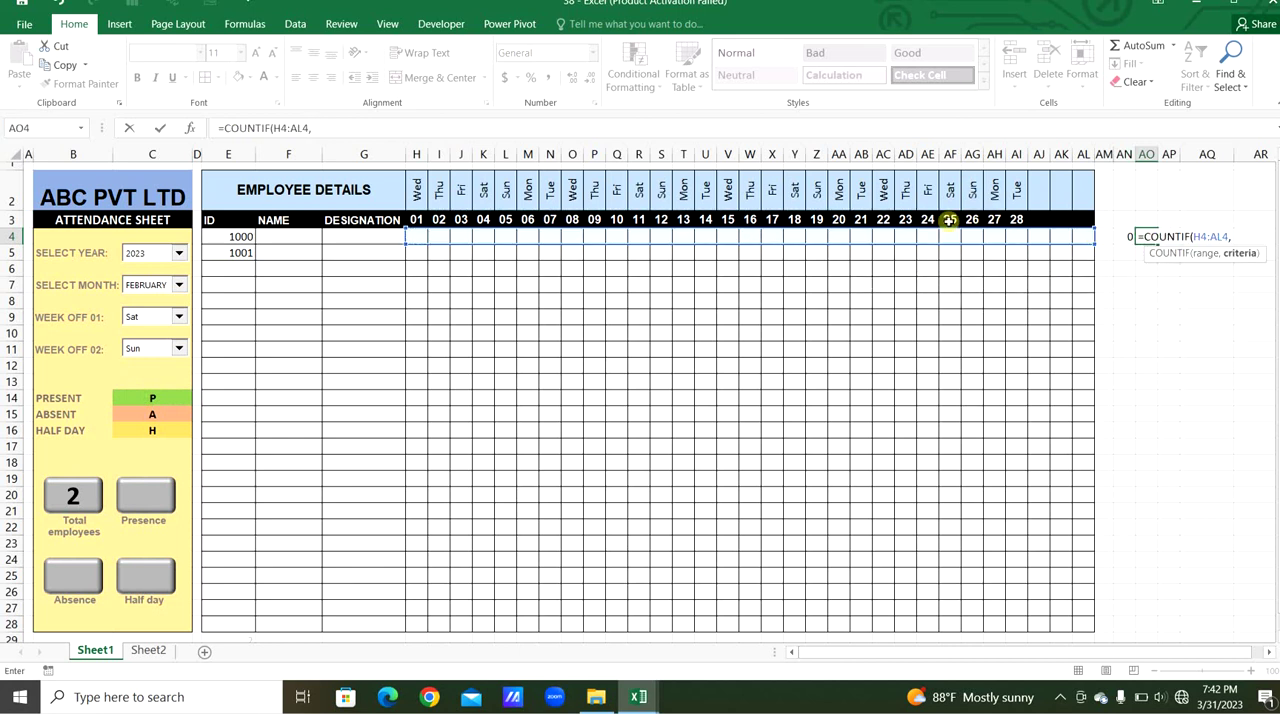
{"action": "left_click", "coordinate": [175, 411]}
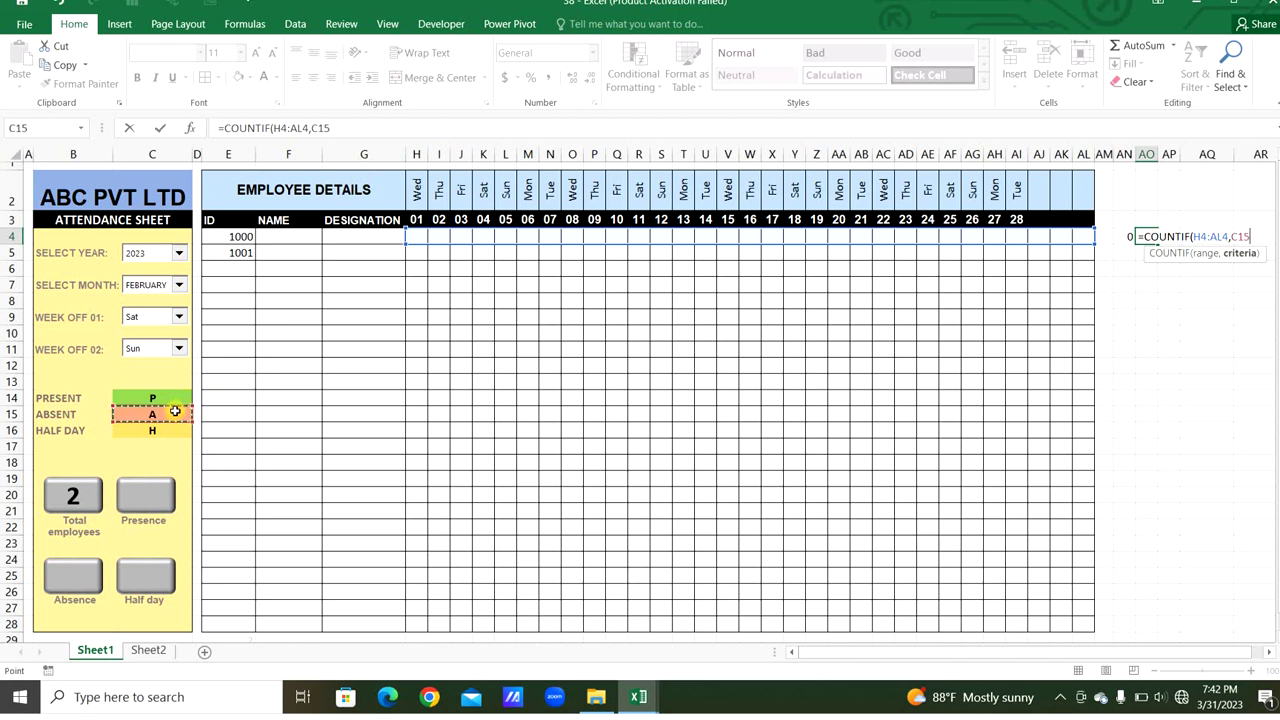
{"action": "key", "text": "Tab"}
Enter =COUNTIF(H4:AL4,C16) in AP4 to count the first employee's half days
{"action": "type", "text": "=coun"}
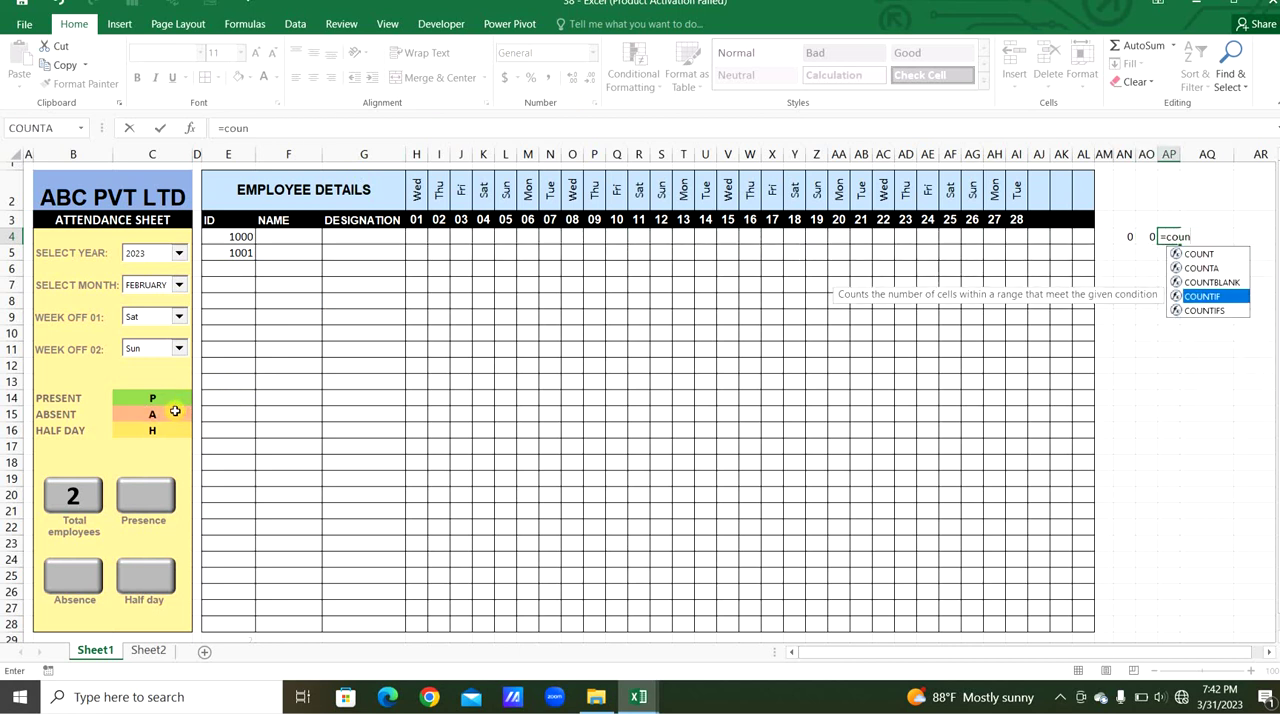
{"action": "key", "text": "Tab"}
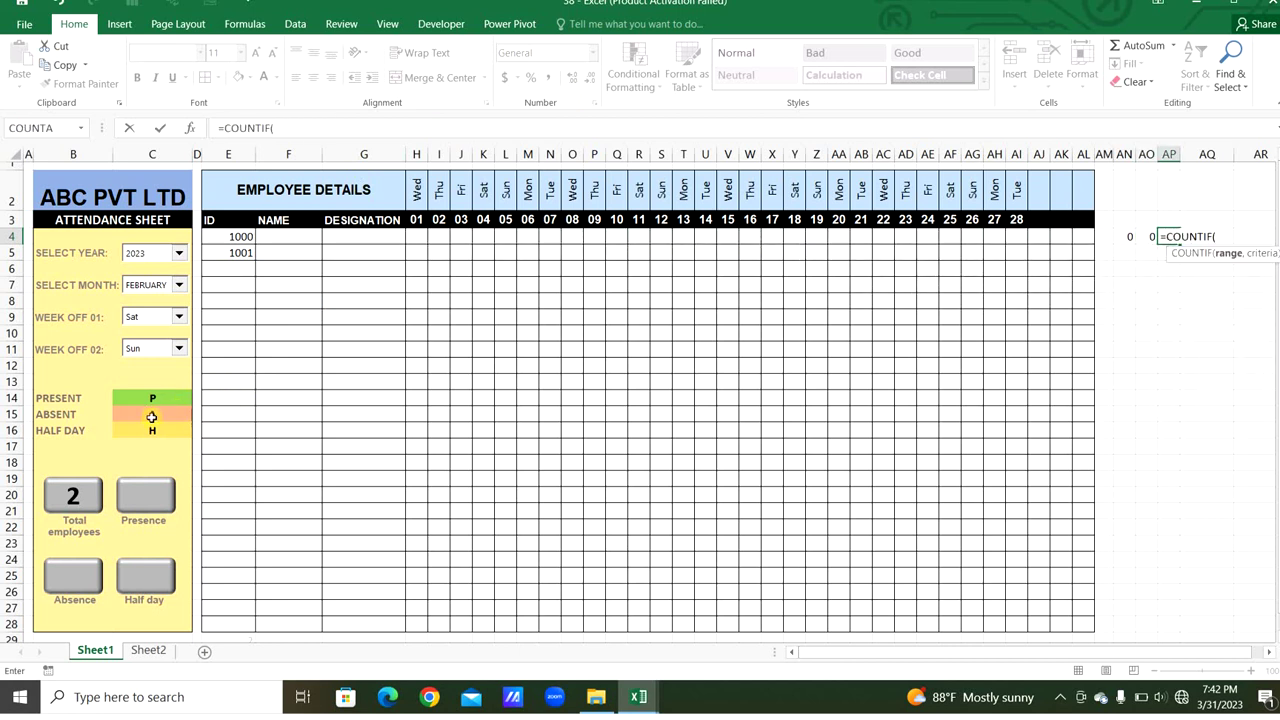
{"action": "left_click_drag", "start_coordinate": [417, 237], "coordinate": [1077, 233]}
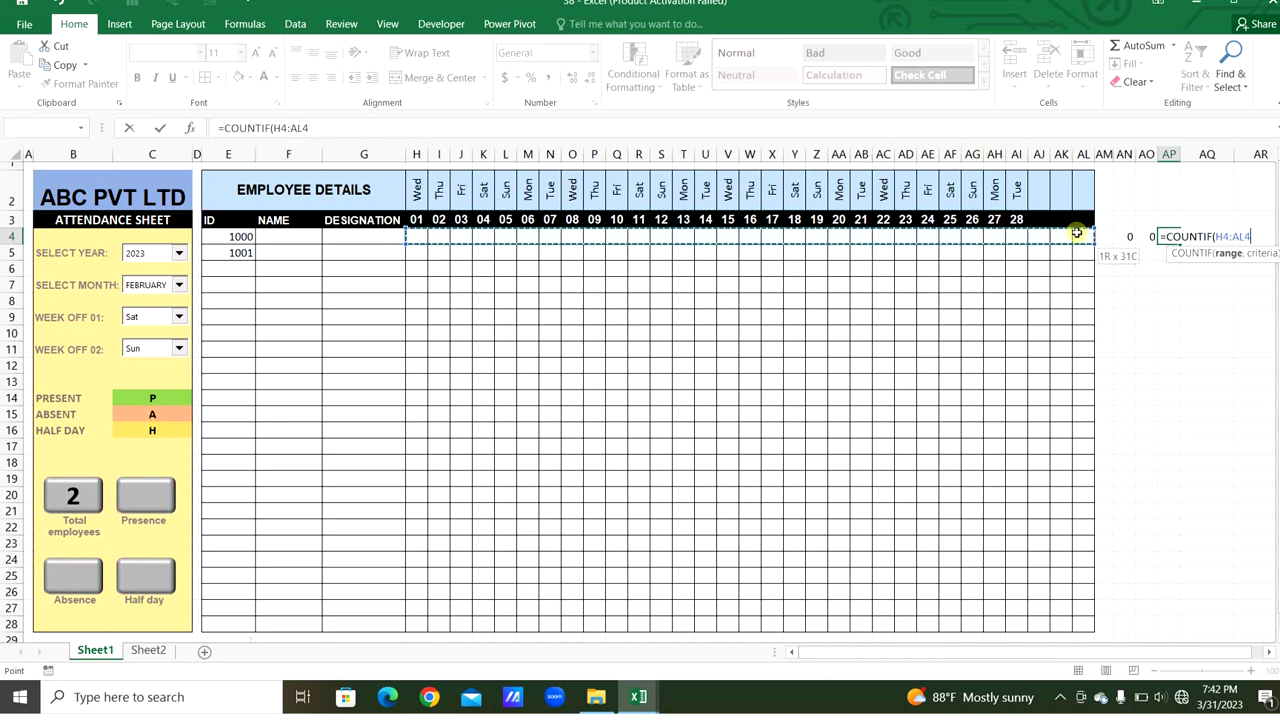
{"action": "type", "text": ","}
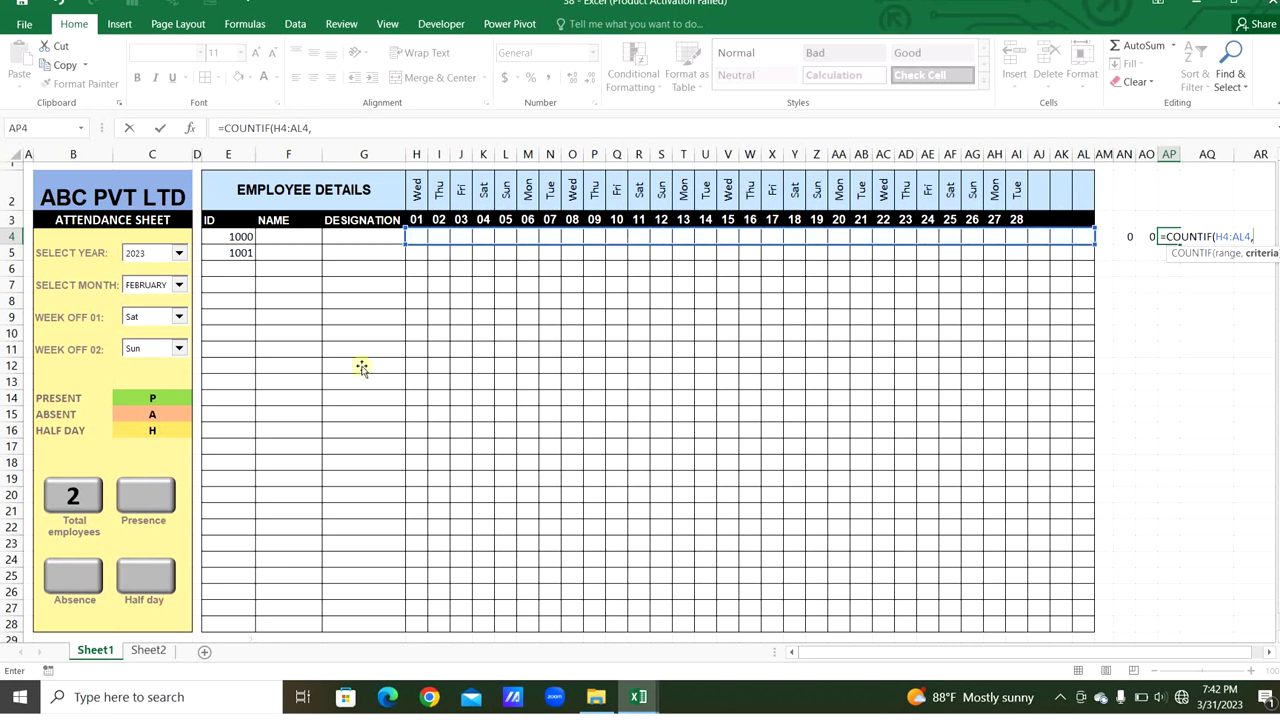
{"action": "left_click", "coordinate": [151, 432]}
{"action": "key", "text": "Return"}
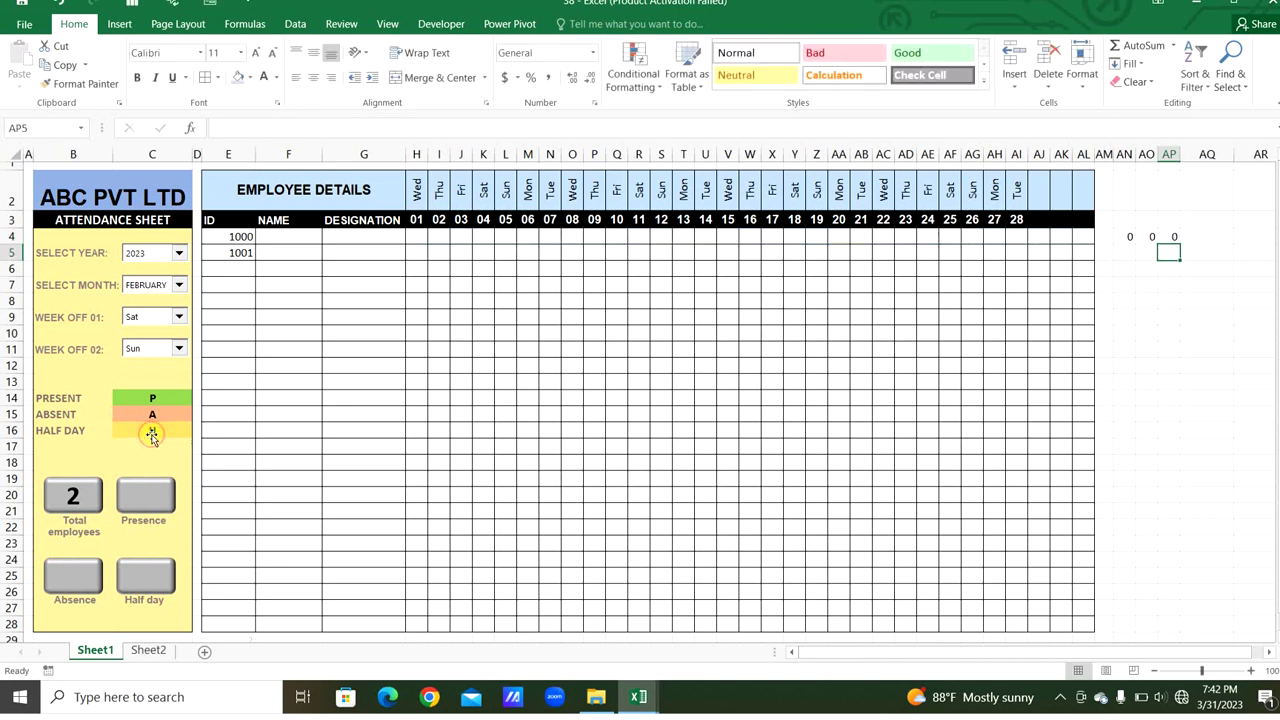
Fill the AN4:AP4 count formulas down to row 28 and total each column in AN29:AP29 with SUM, starting with =SUM(AN4:AN28)
{"action": "left_click_drag", "start_coordinate": [1130, 237], "coordinate": [1170, 627]}
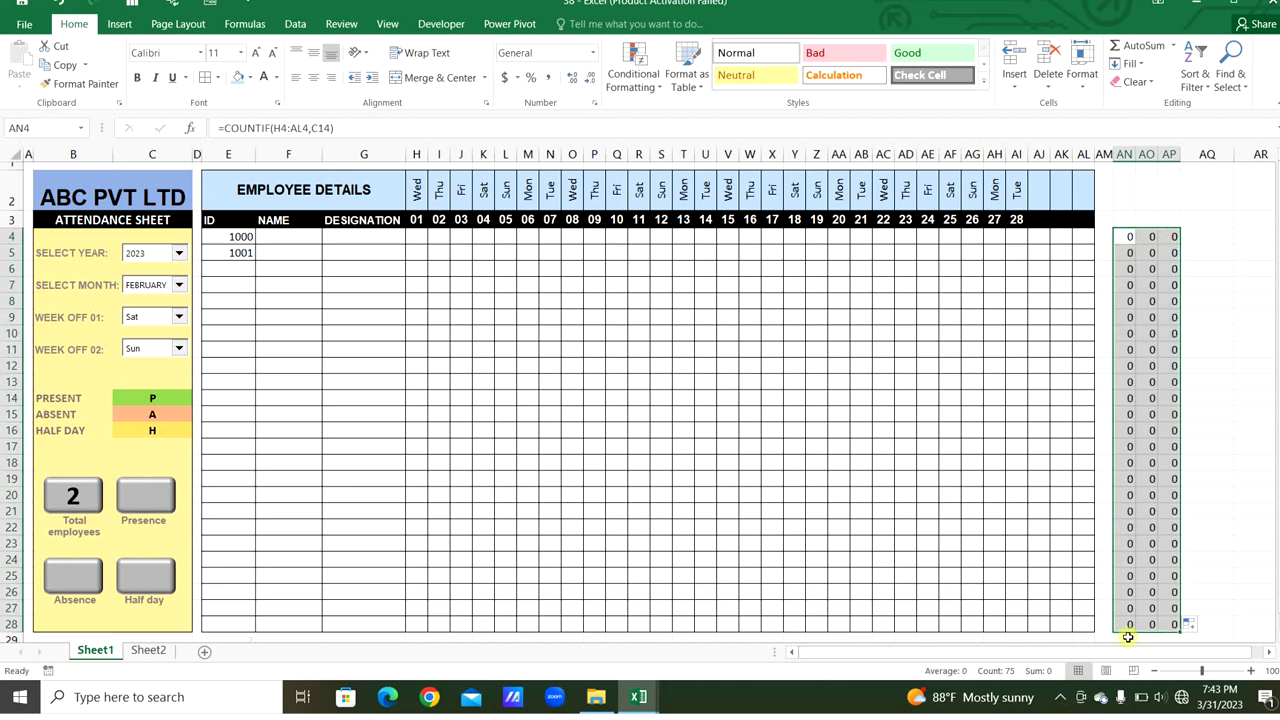
{"action": "left_click", "coordinate": [1128, 637]}
{"action": "type", "text": "="}
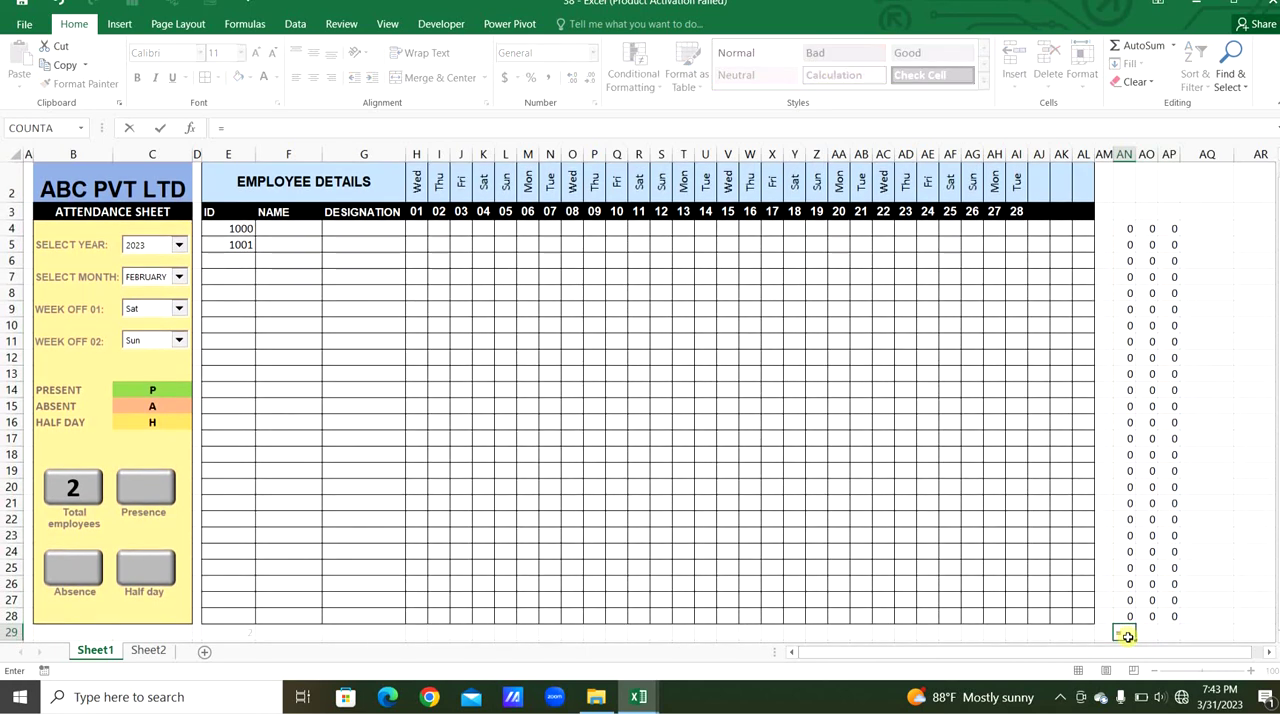
{"action": "type", "text": "sum"}
{"action": "key", "text": "Tab"}
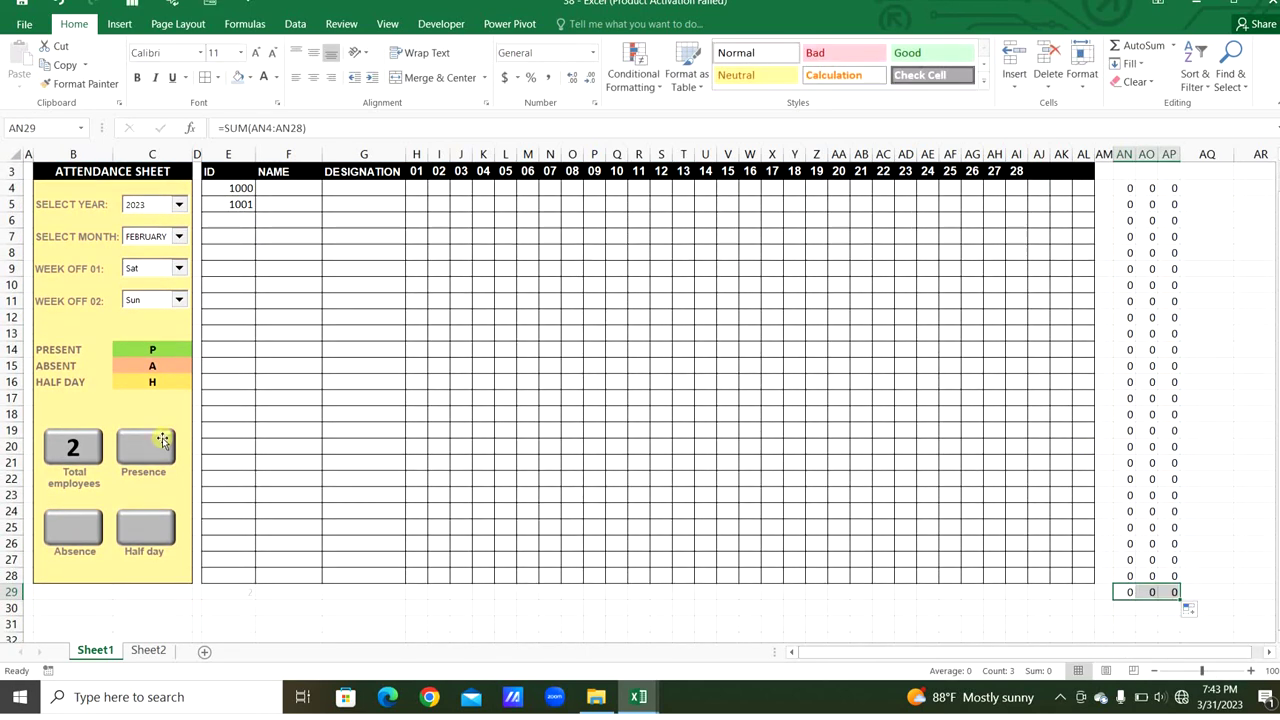
Link the Presence box to the present-days total with =$AN$29
{"action": "left_click", "coordinate": [162, 441]}
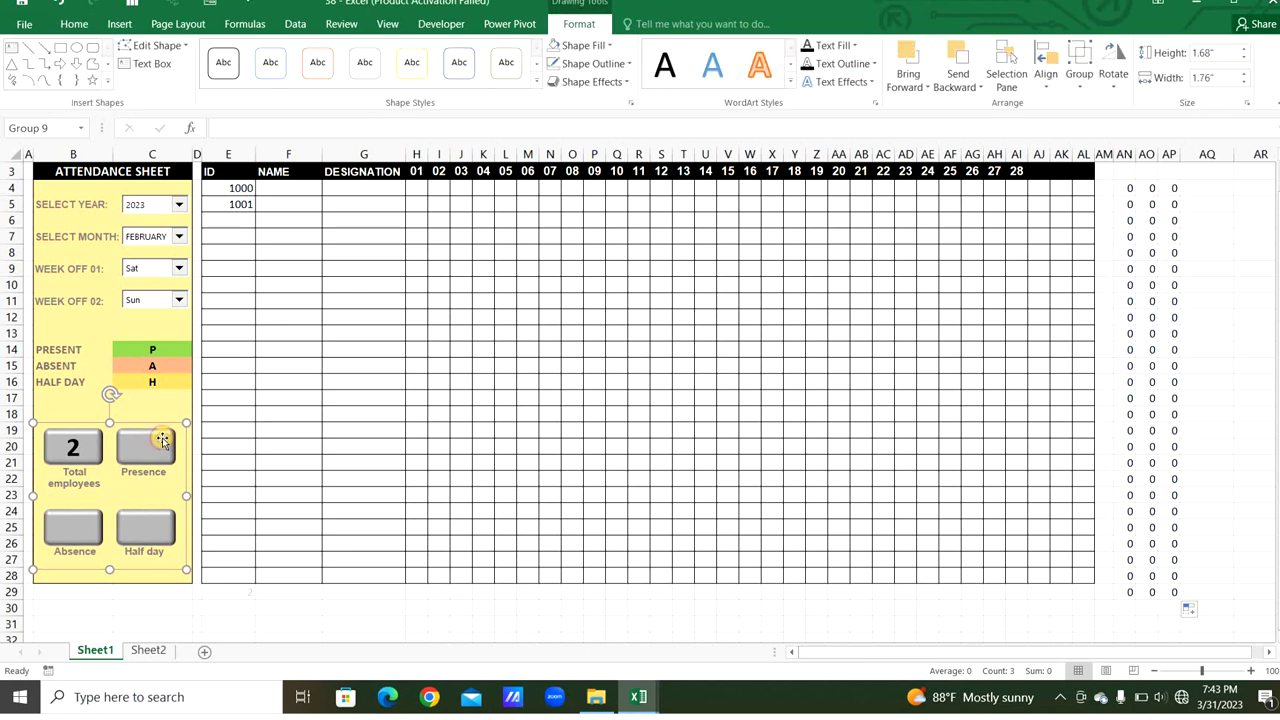
{"action": "left_click", "coordinate": [162, 441]}
{"action": "type", "text": "="}
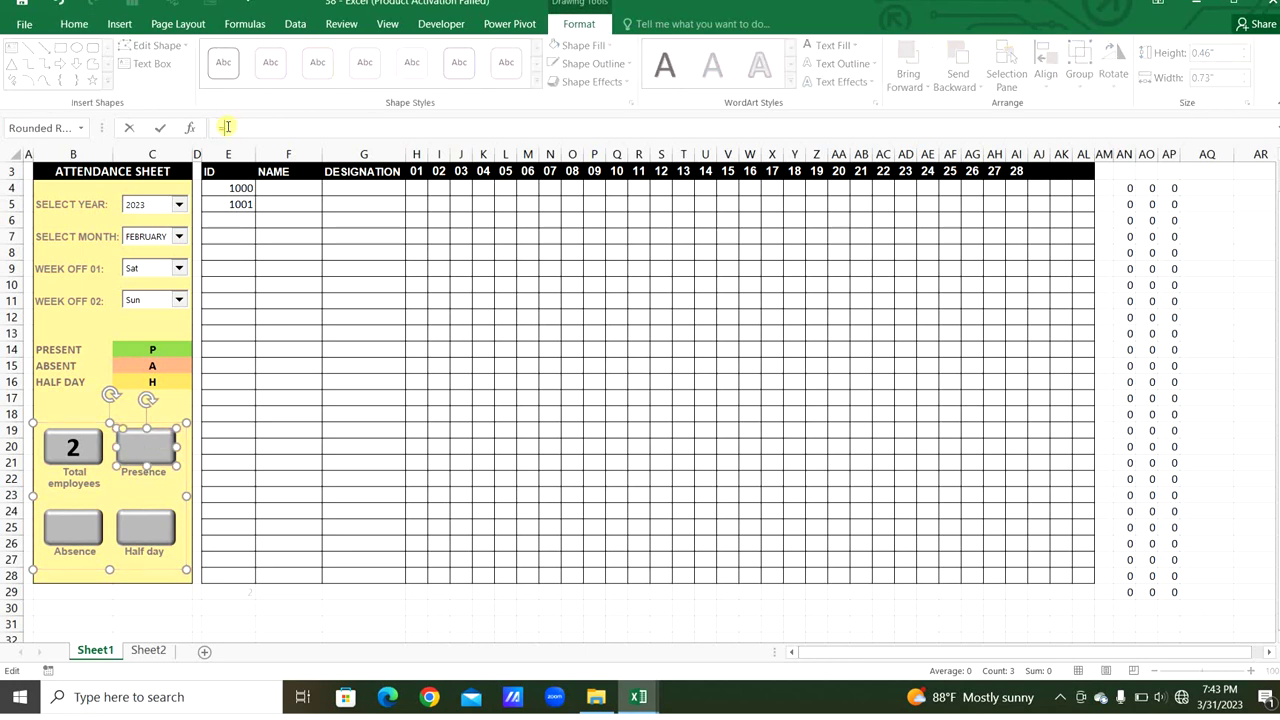
{"action": "left_click", "coordinate": [1125, 592]}
{"action": "key", "text": "Return"}
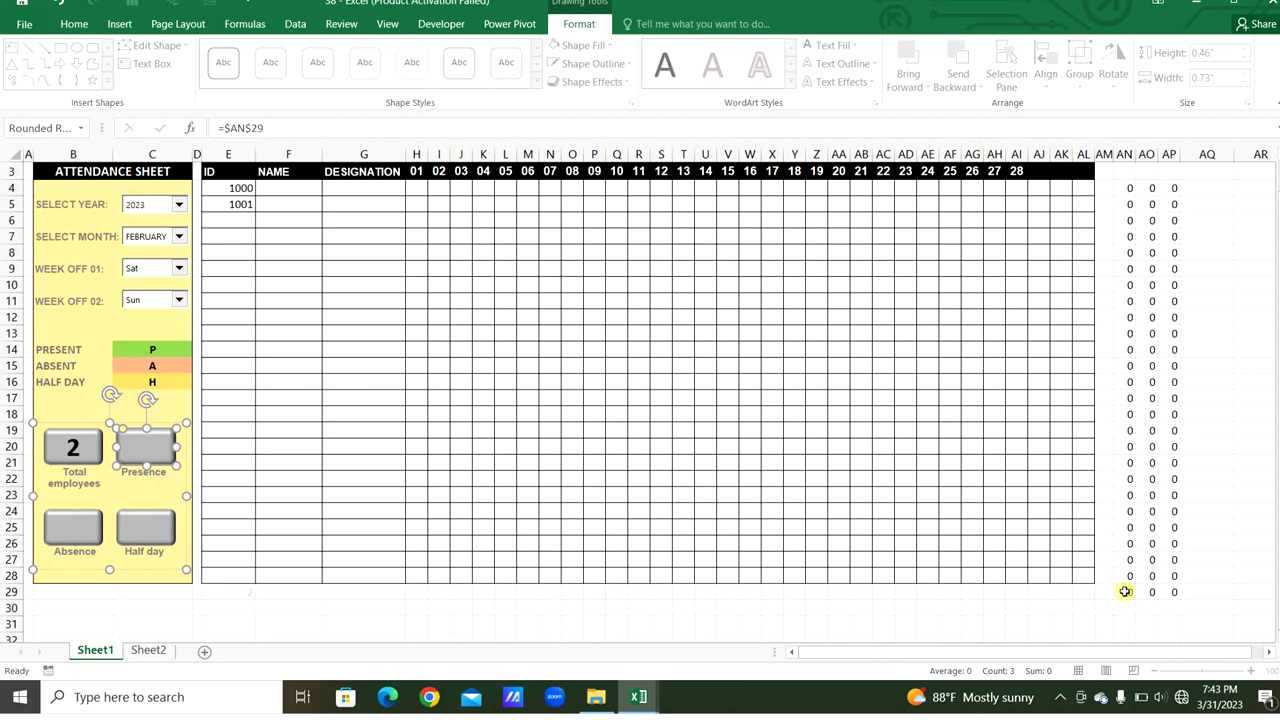
Link the Absence box to the absent-days total with =$AO$29
{"action": "left_click", "coordinate": [55, 521]}
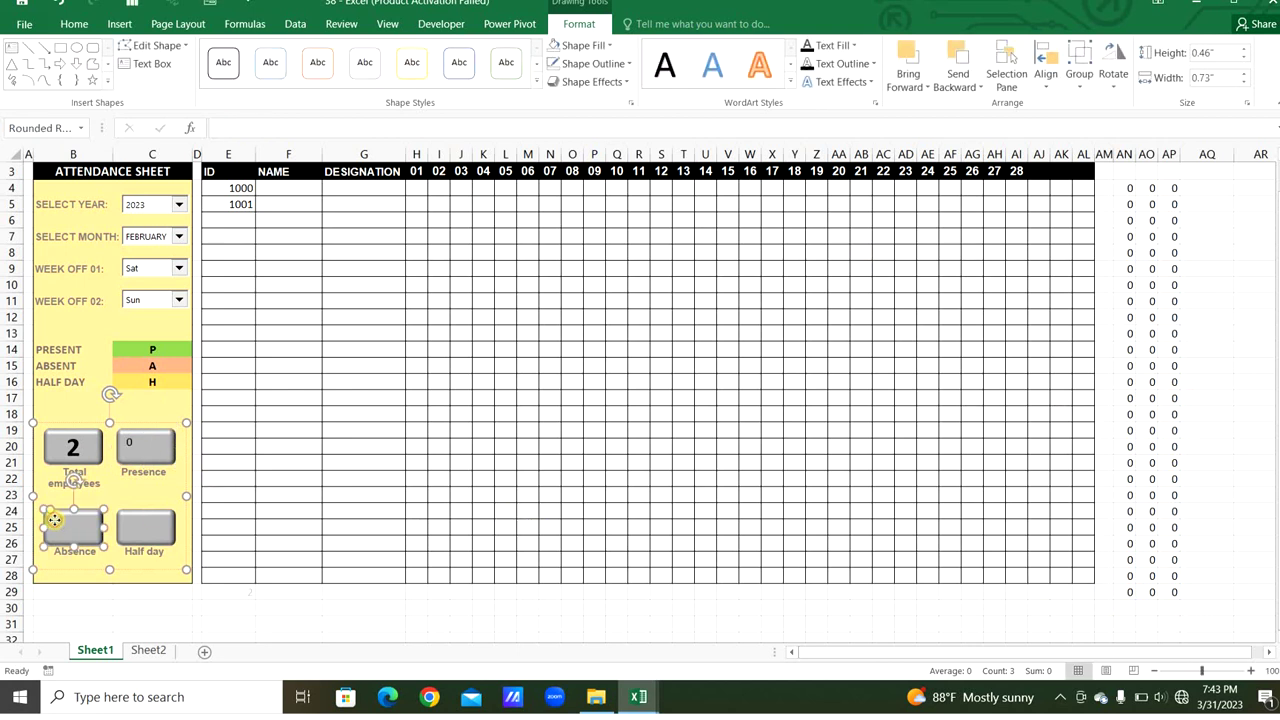
{"action": "left_click", "coordinate": [216, 128]}
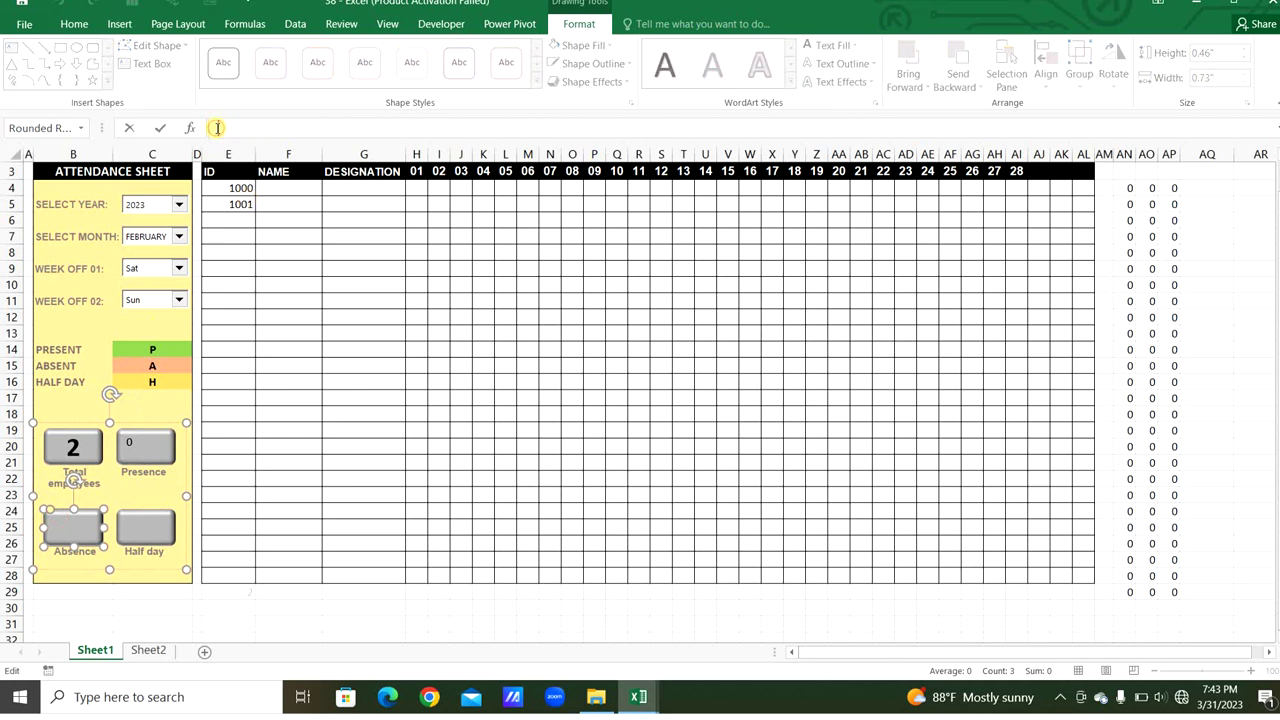
{"action": "type", "text": "="}
{"action": "left_click", "coordinate": [1152, 593]}
{"action": "key", "text": "Return"}
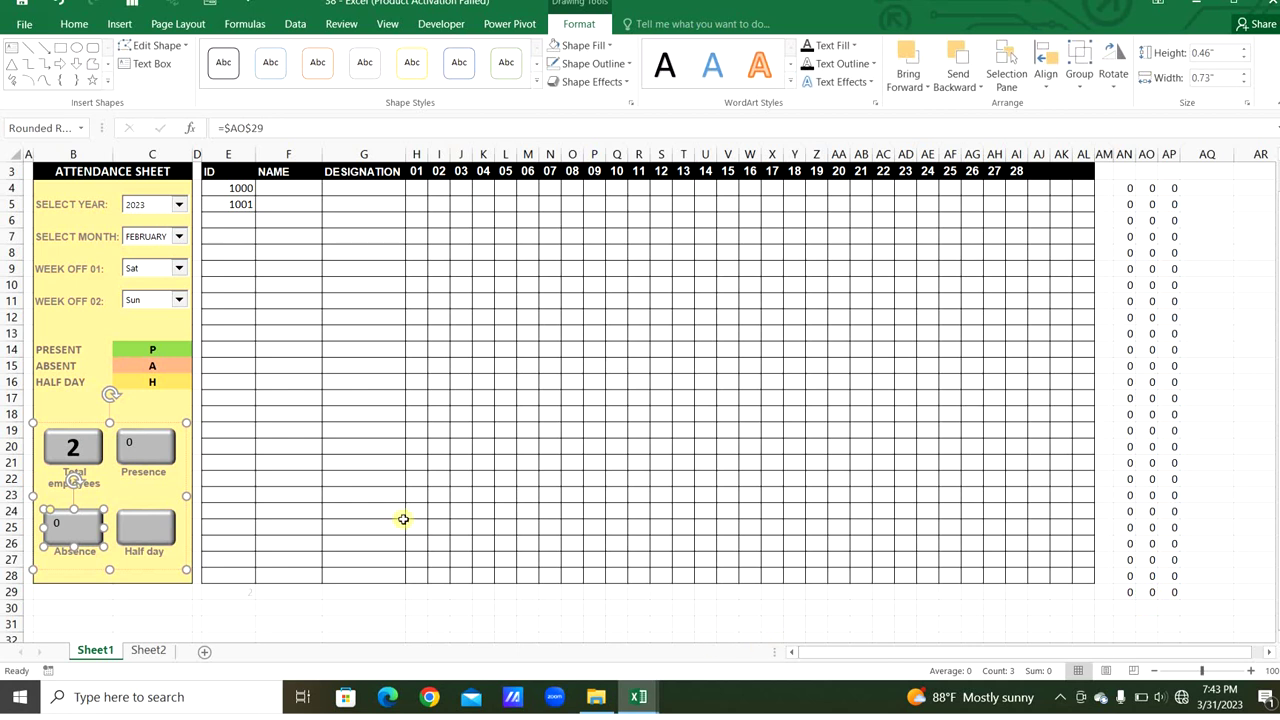
Link the Half day box to the half-days total with =$AP$29
{"action": "left_click", "coordinate": [155, 530]}
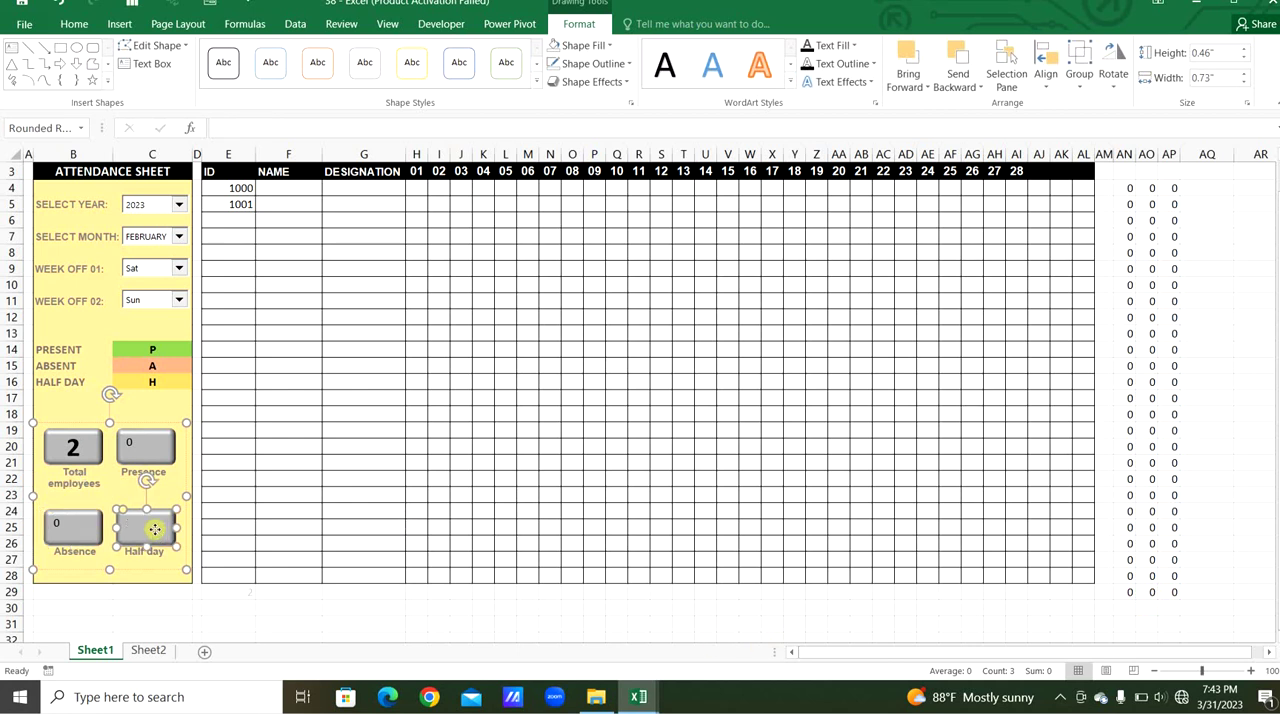
{"action": "left_click", "coordinate": [244, 125]}
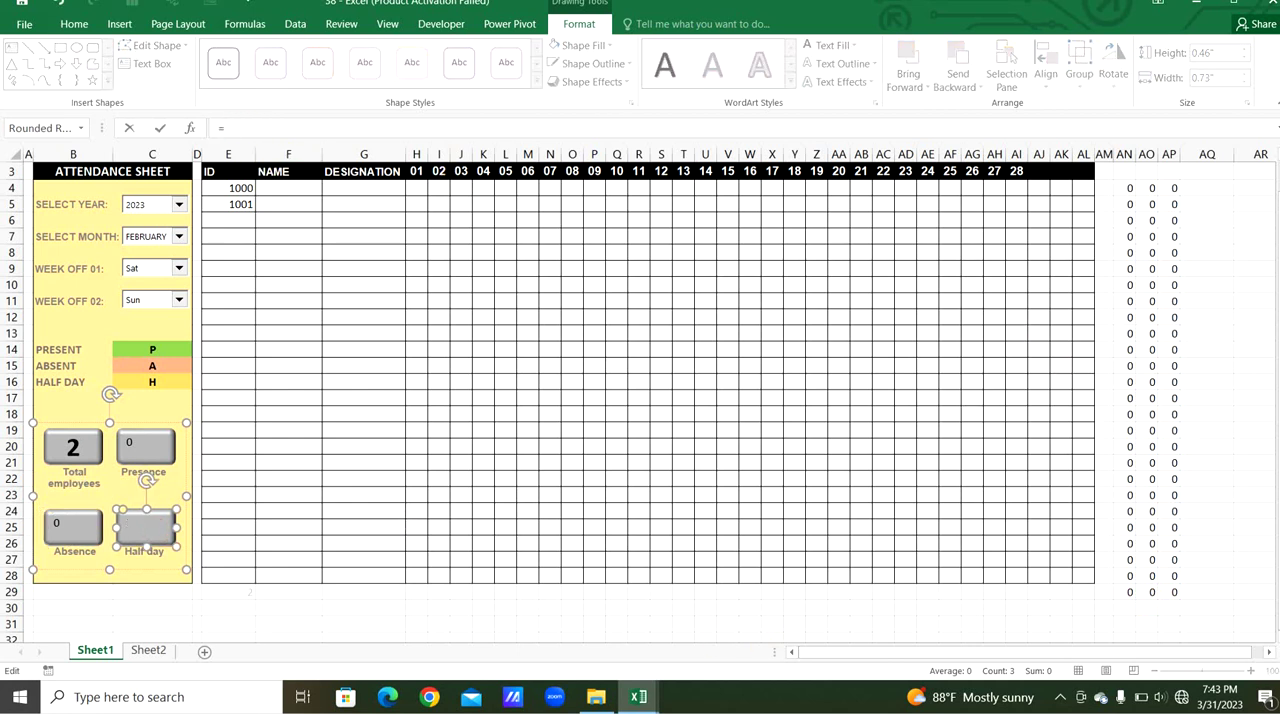
{"action": "left_click", "coordinate": [1172, 592]}
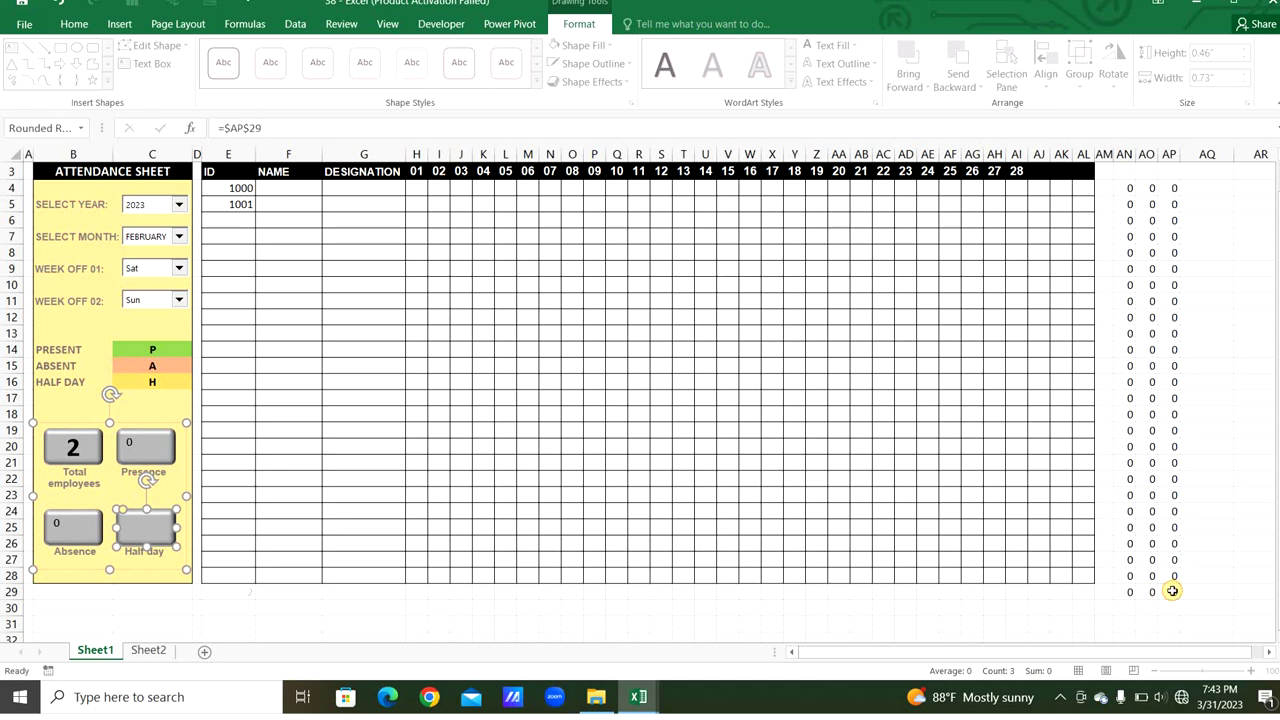
{"action": "key", "text": "Return"}
Change the font colour of the helper counts and totals in AN4:AP29 to light gray
{"action": "scroll", "coordinate": [1143, 249], "scroll_direction": "up", "scroll_amount": 1}
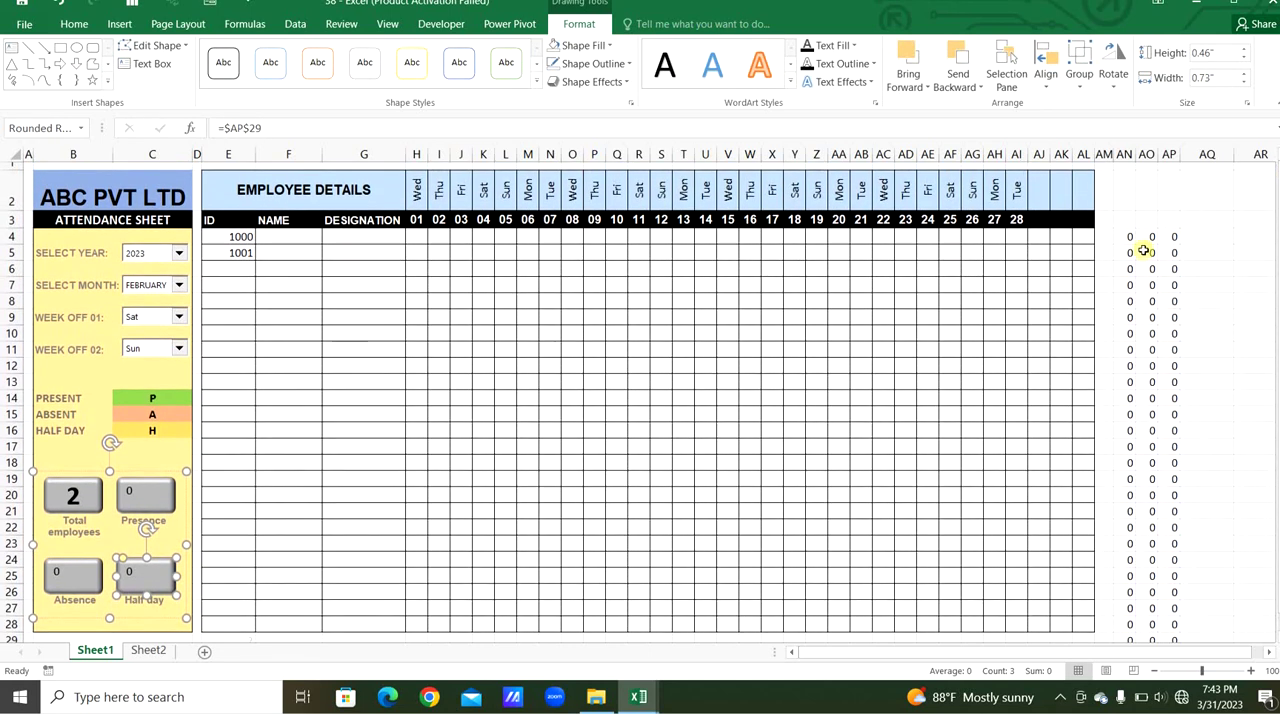
{"action": "left_click_drag", "start_coordinate": [1134, 237], "coordinate": [1170, 592]}
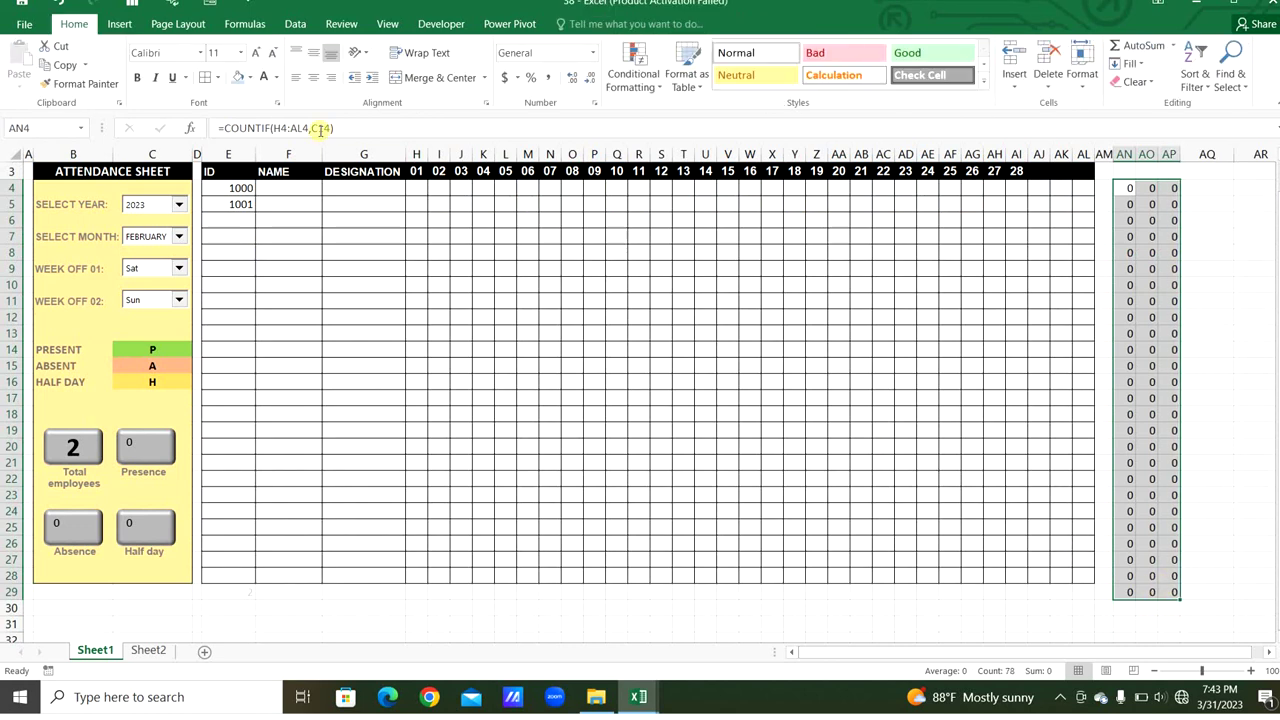
{"action": "left_click", "coordinate": [276, 77]}
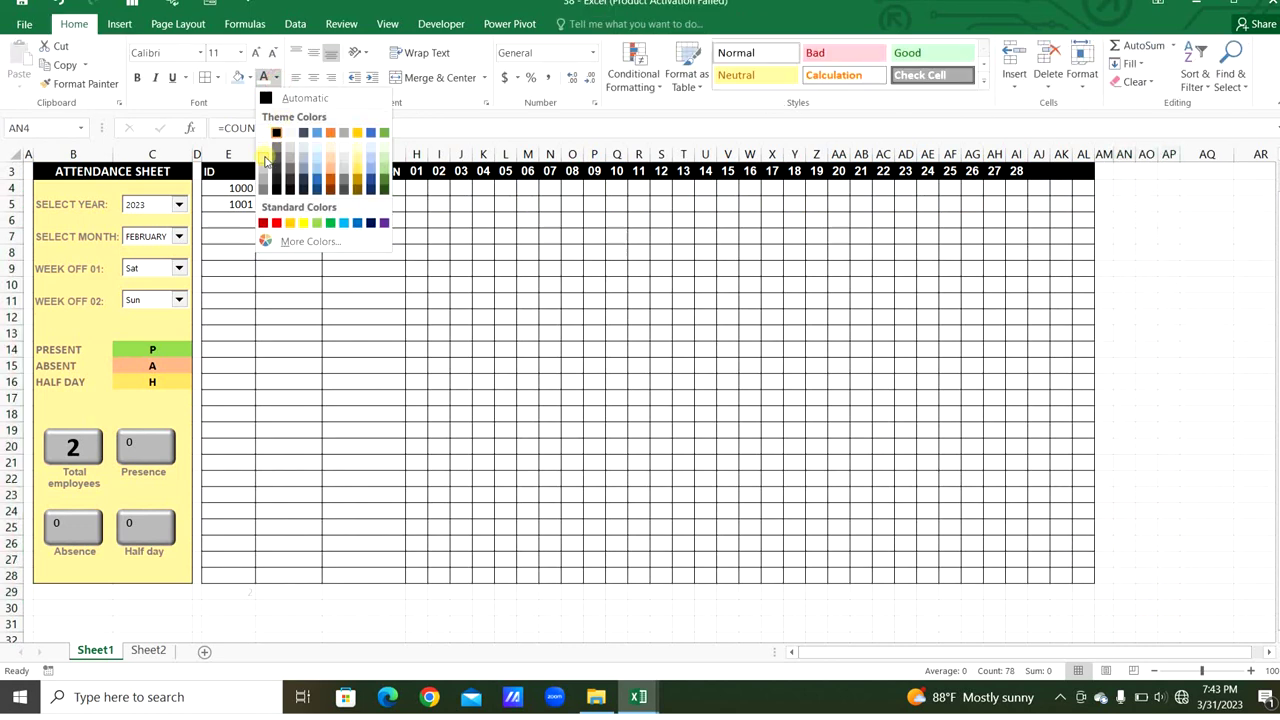
{"action": "left_click", "coordinate": [264, 176]}
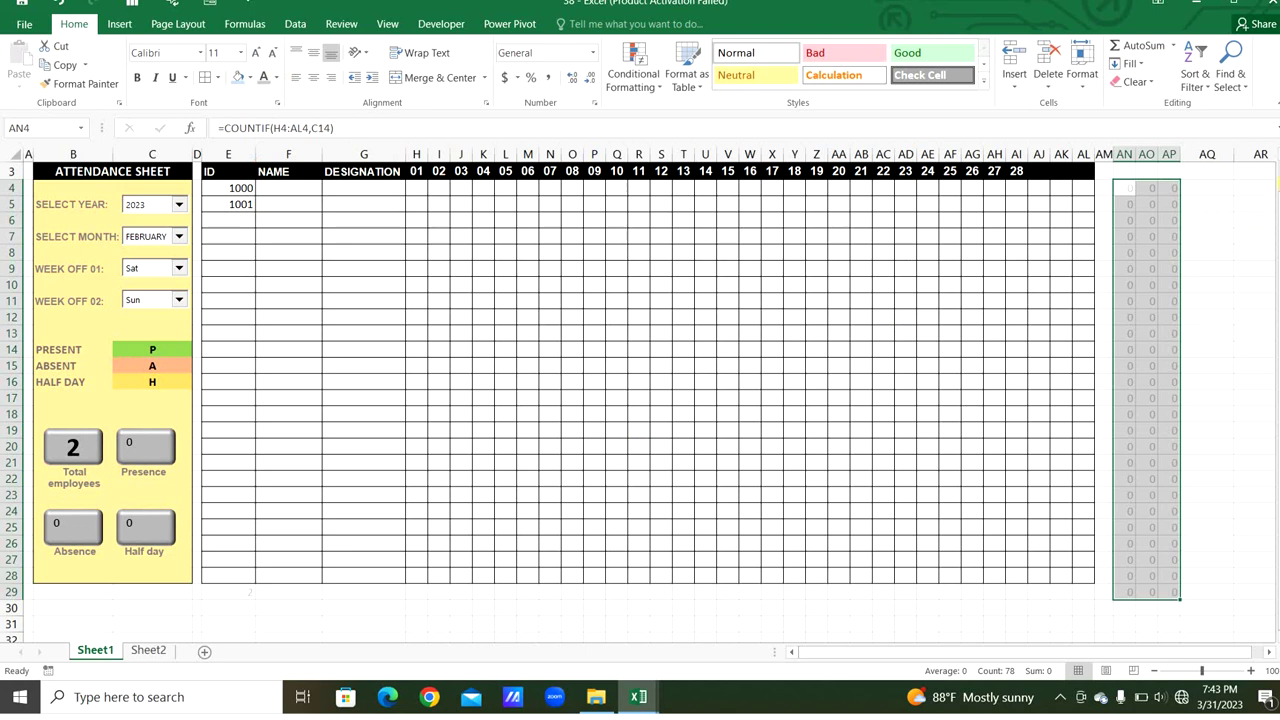
Copy the Total employees box's formatting onto the Presence, Half day and Absence boxes with Format Painter
{"action": "scroll", "coordinate": [72, 450], "scroll_direction": "up", "scroll_amount": 1}
{"action": "left_click", "coordinate": [72, 500]}
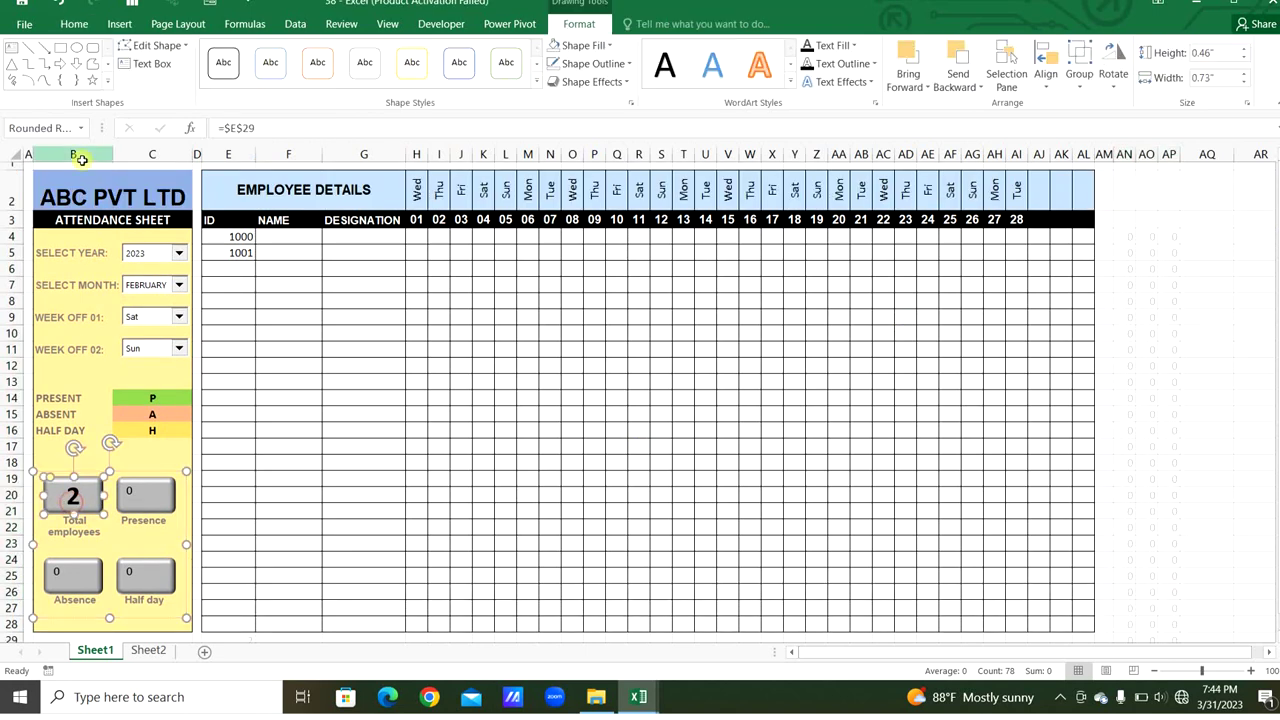
{"action": "left_click", "coordinate": [85, 26]}
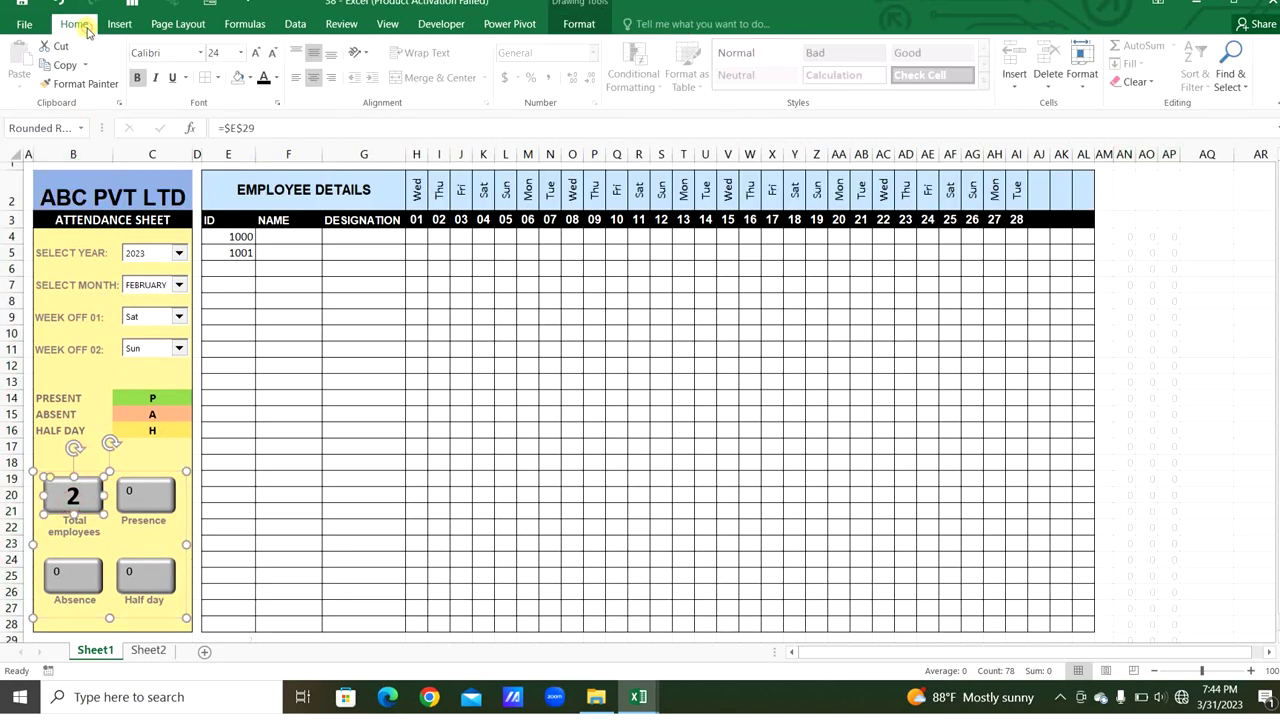
{"action": "left_click", "coordinate": [88, 83]}
{"action": "double_click", "coordinate": [100, 82]}
{"action": "left_click", "coordinate": [140, 486]}
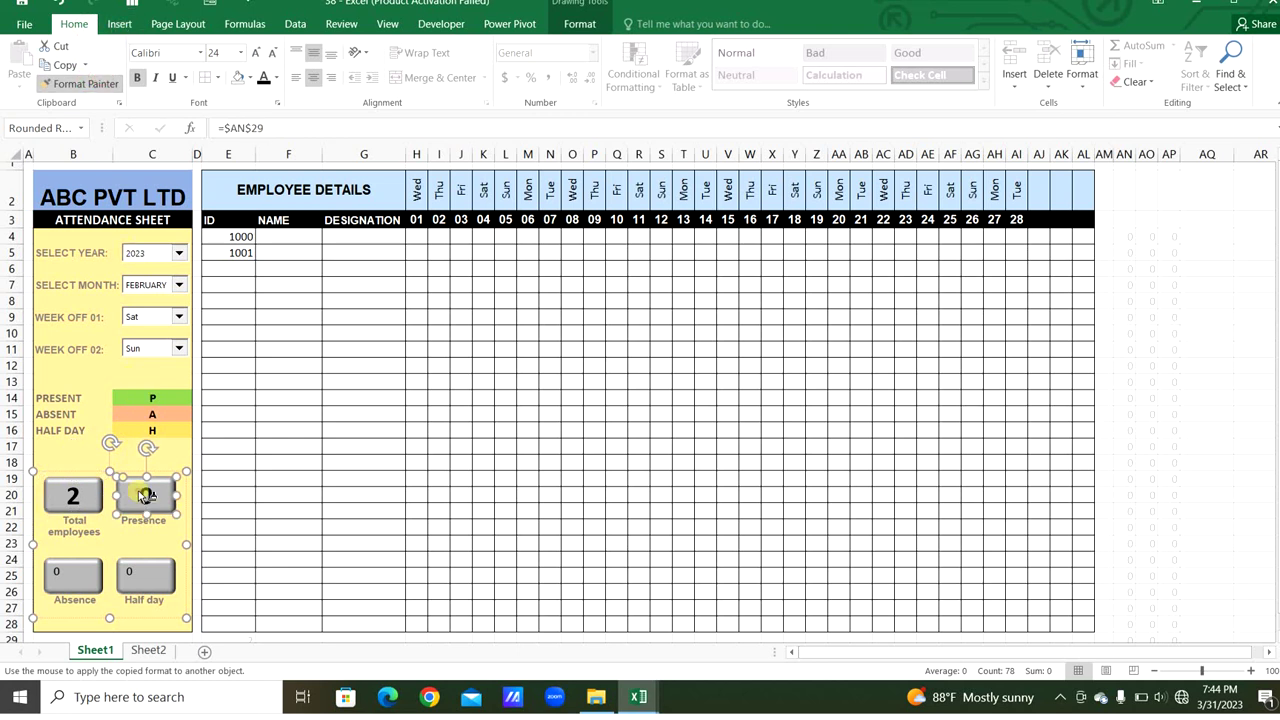
{"action": "left_click", "coordinate": [145, 574]}
{"action": "left_click", "coordinate": [88, 577]}
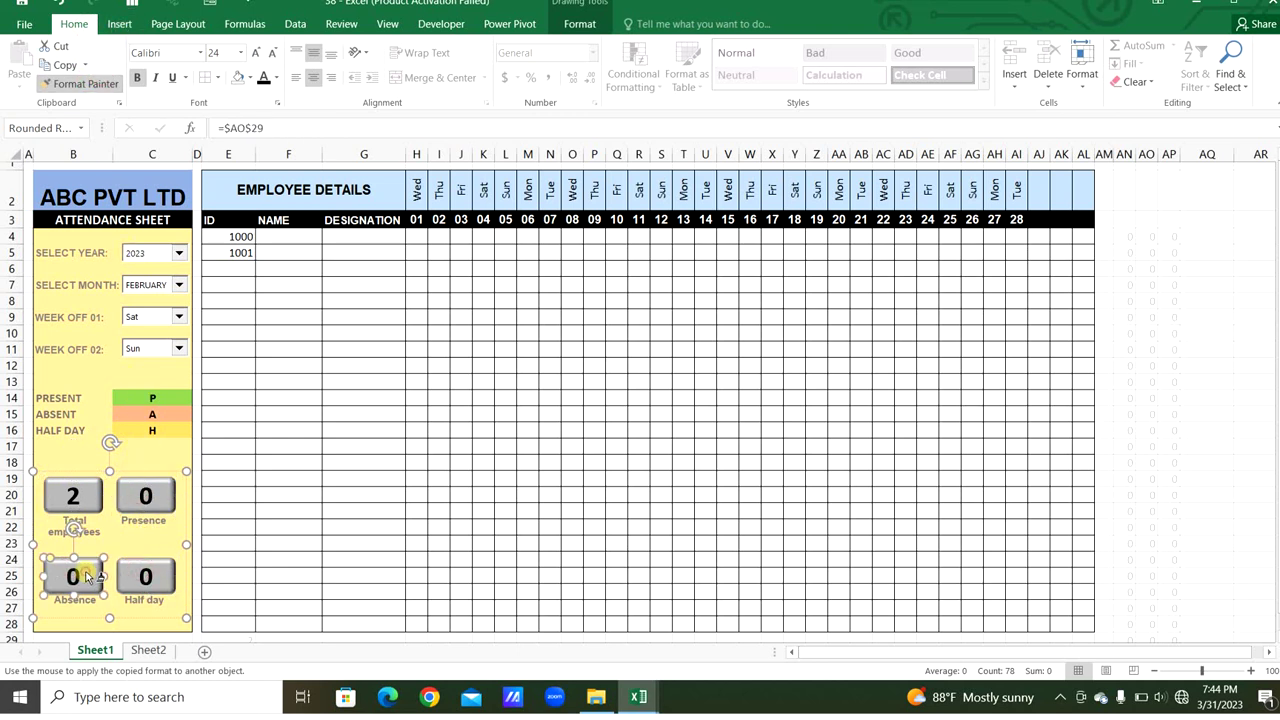
Set the sheet's year to 2024, the month to APRIL and Week Off 01 to Mon
{"action": "left_click", "coordinate": [179, 256]}
{"action": "left_click", "coordinate": [165, 273]}
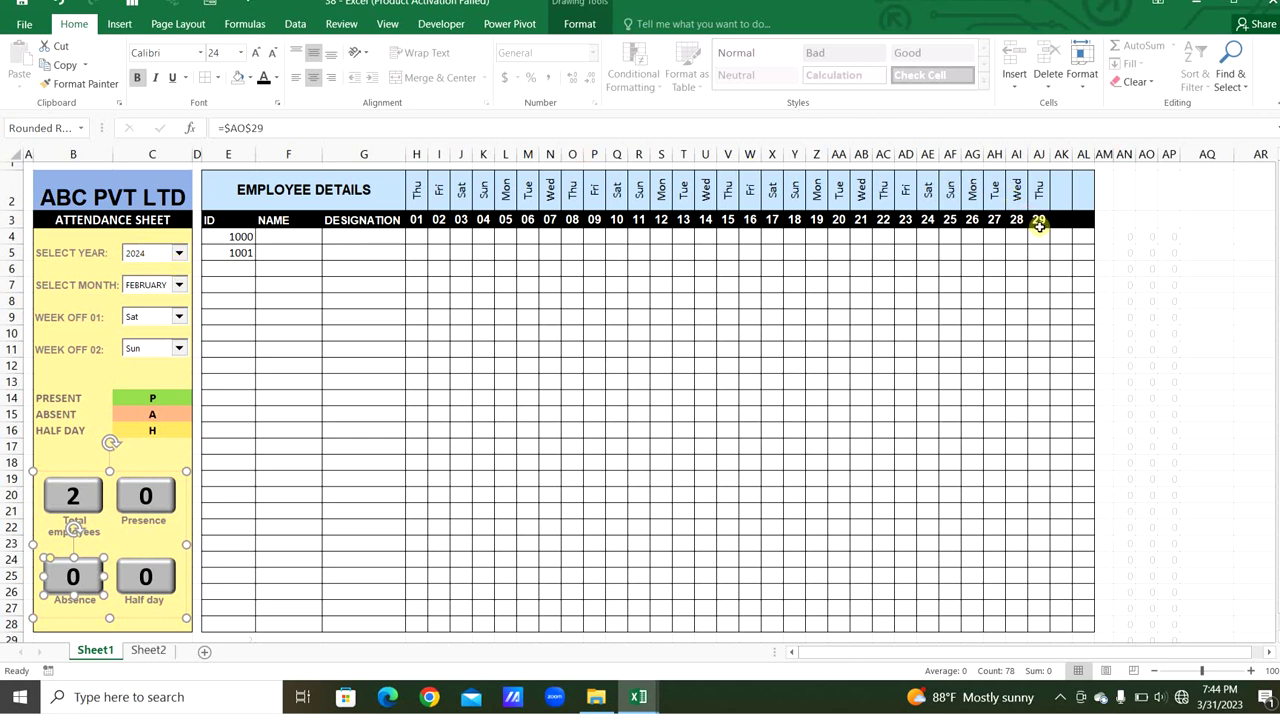
{"action": "left_click", "coordinate": [179, 287]}
{"action": "left_click", "coordinate": [160, 332]}
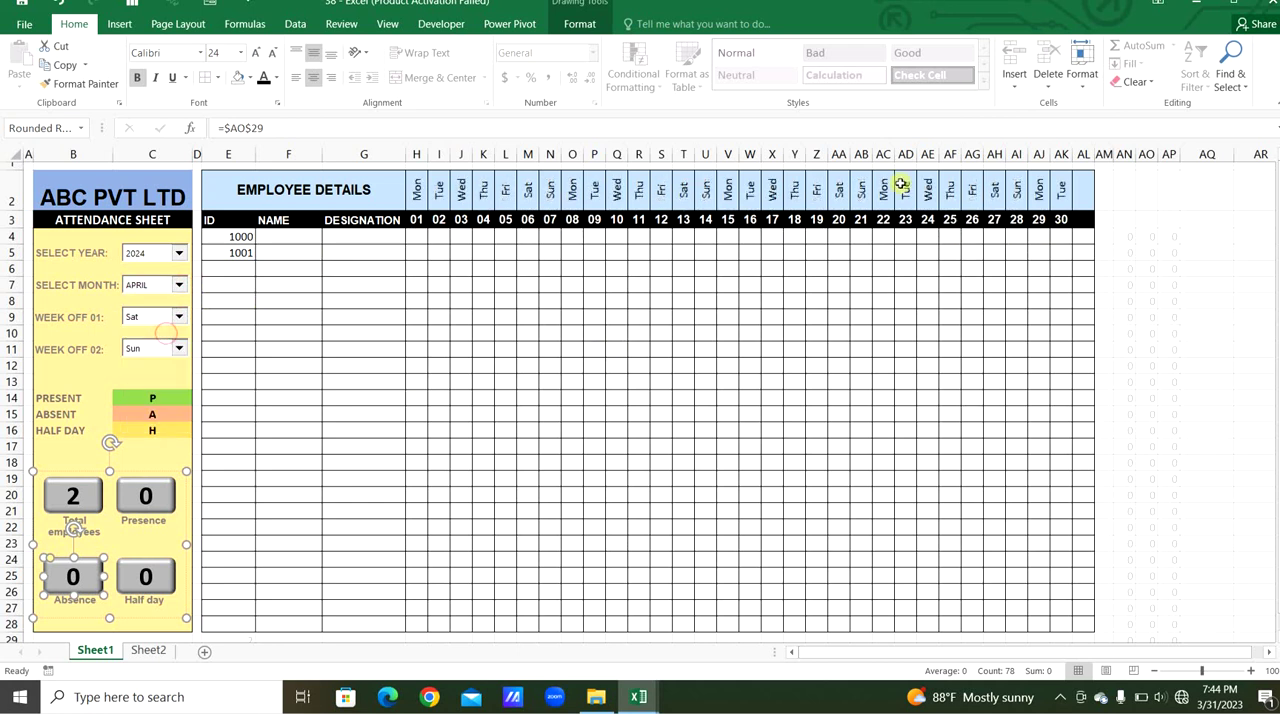
{"action": "left_click", "coordinate": [179, 317]}
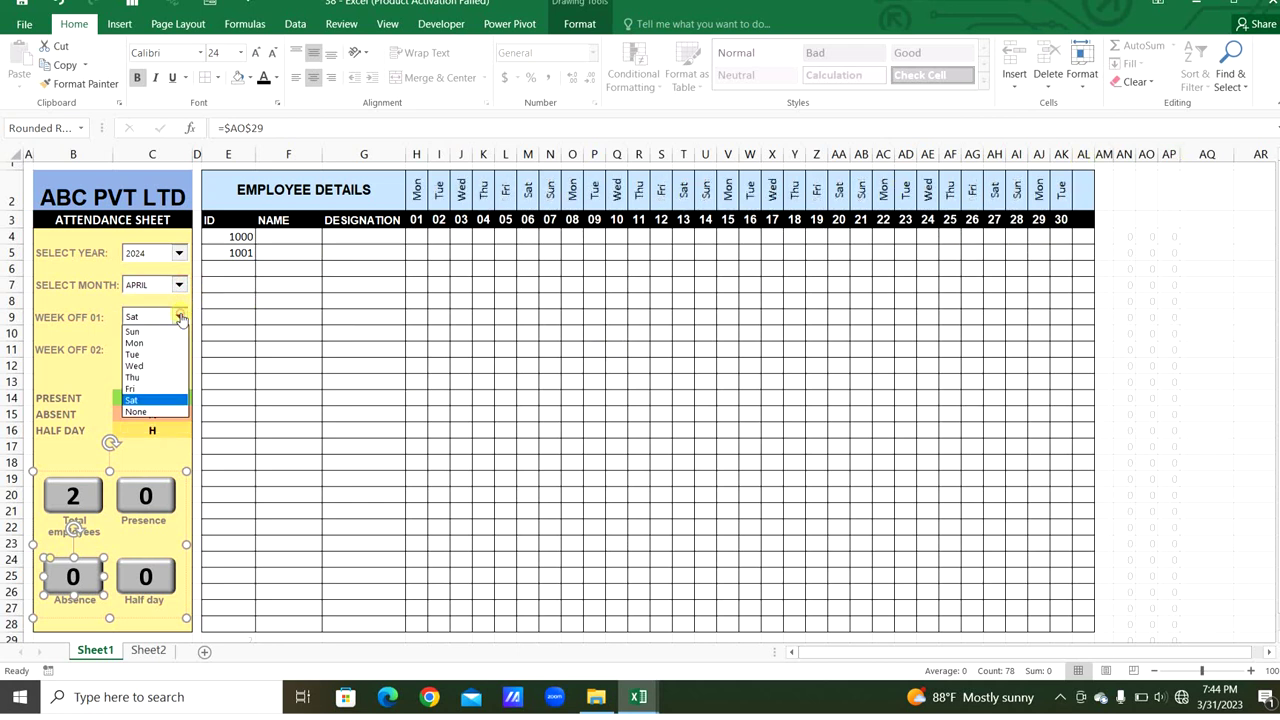
{"action": "left_click", "coordinate": [163, 343]}
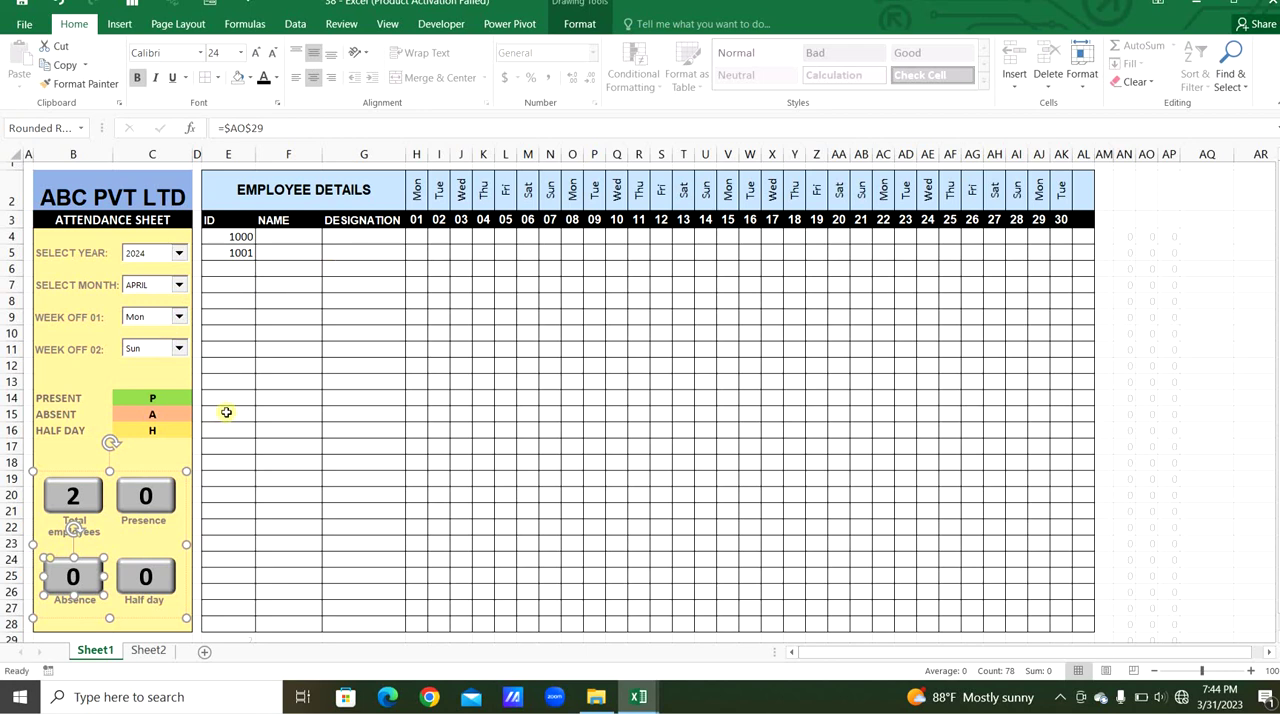
Create a formula-based conditional formatting rule for H4:AL28 using =H$2=Sheet2!$G$3 to match the first week-off day
{"action": "left_click", "coordinate": [288, 372]}
{"action": "left_click_drag", "start_coordinate": [414, 234], "coordinate": [1080, 622]}
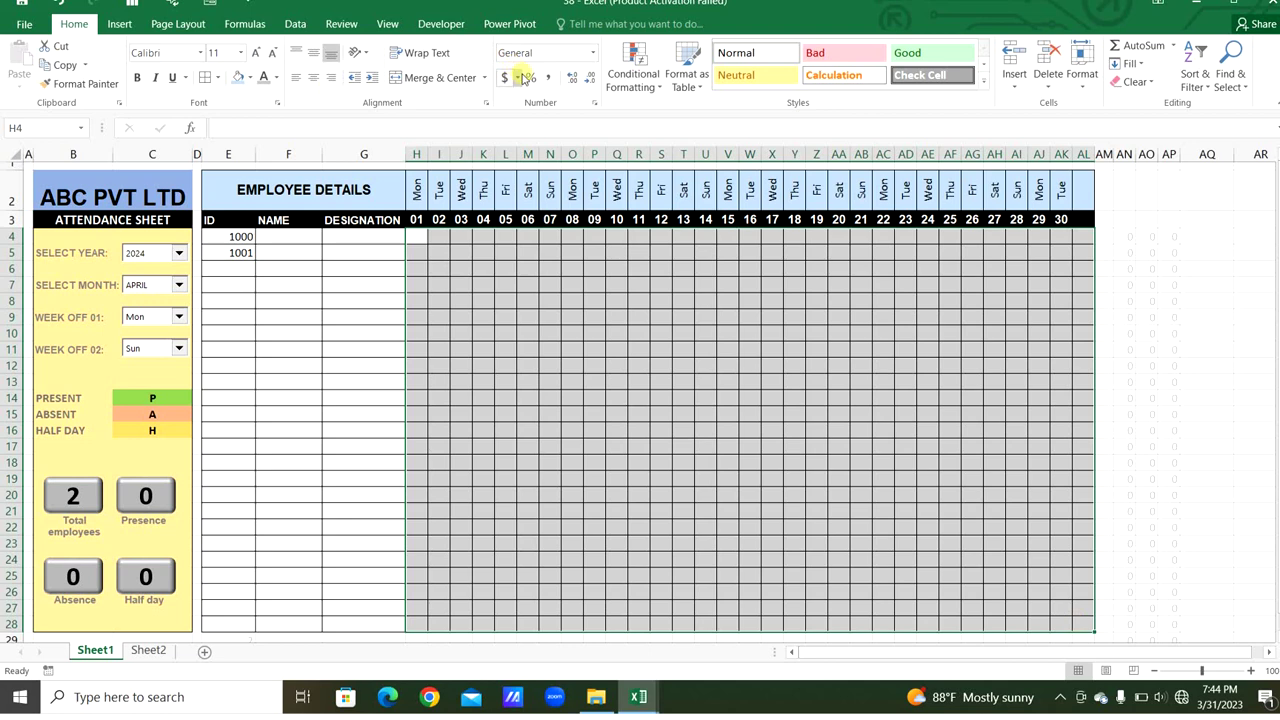
{"action": "key", "text": "alt"}
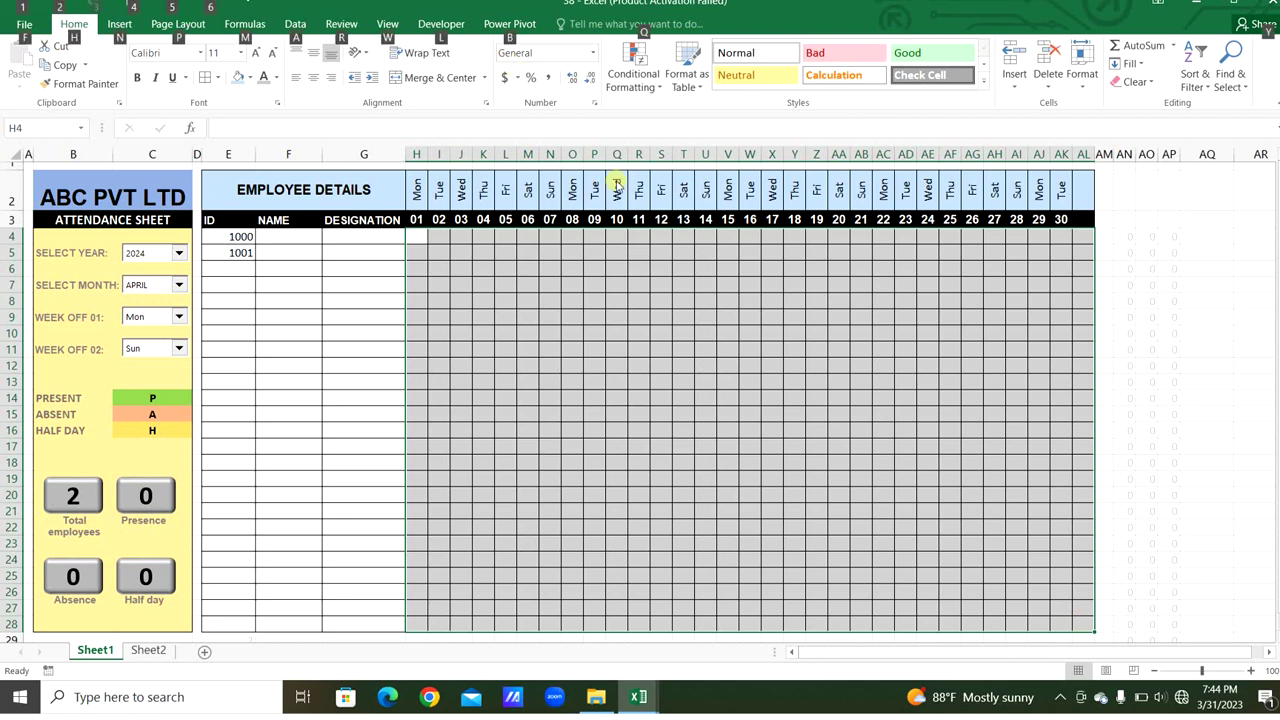
{"action": "key", "text": "o"}
{"action": "key", "text": "d"}
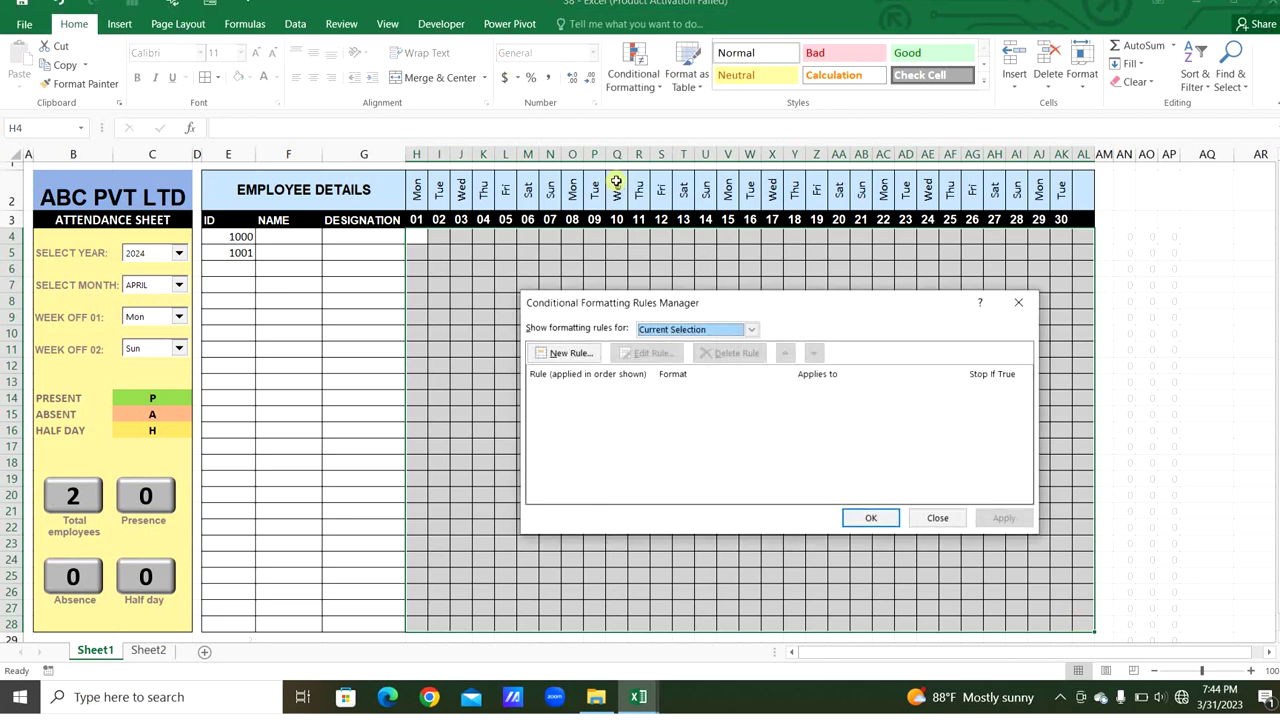
{"action": "left_click", "coordinate": [572, 355]}
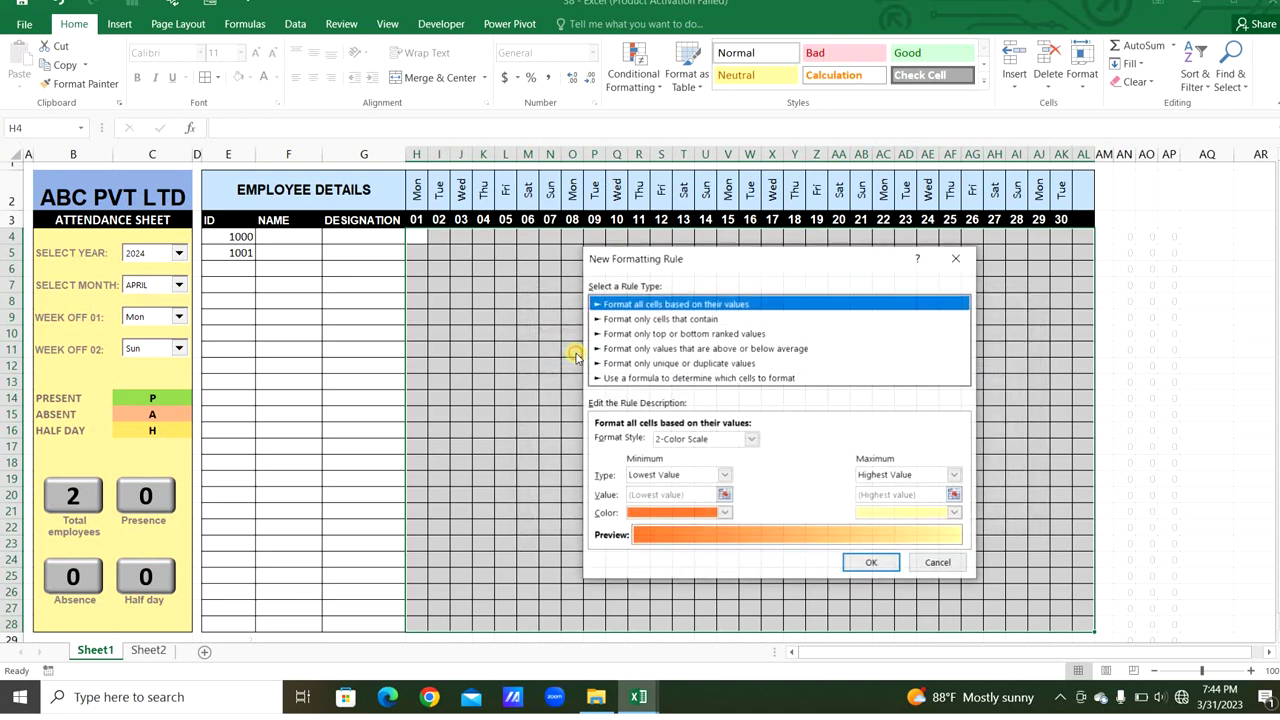
{"action": "left_click", "coordinate": [680, 378]}
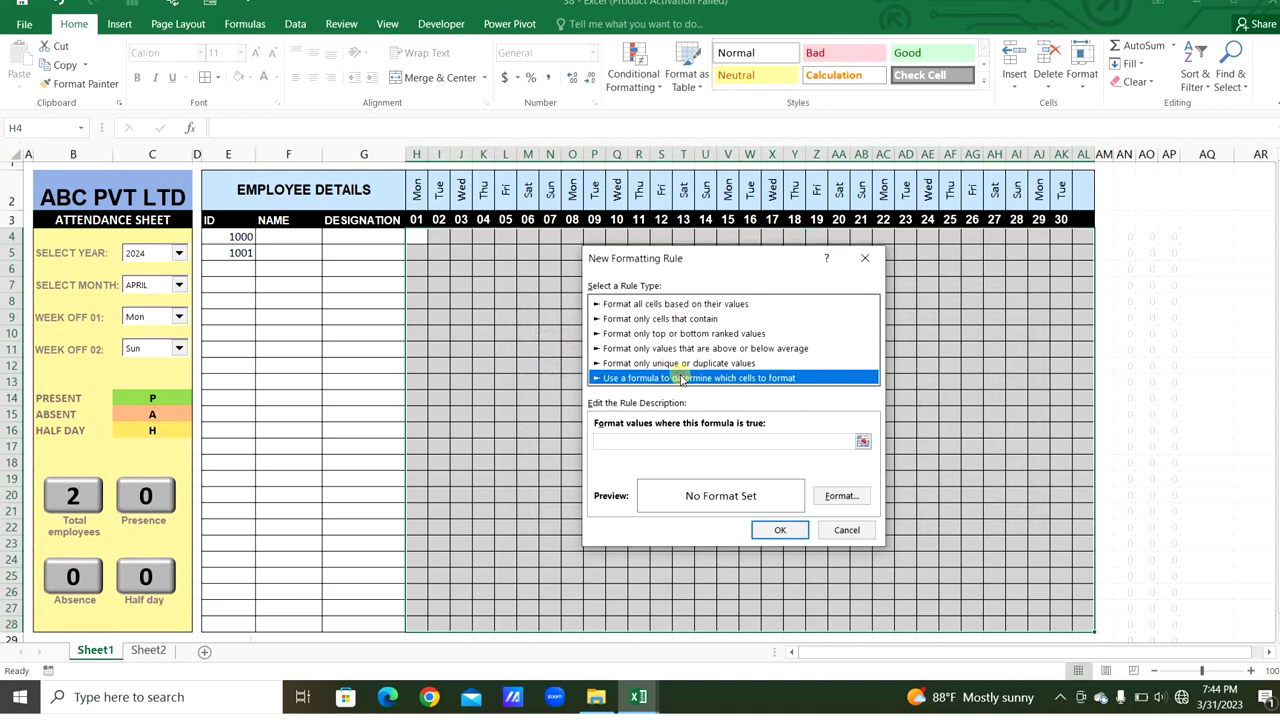
{"action": "left_click", "coordinate": [655, 441]}
{"action": "left_click", "coordinate": [415, 195]}
{"action": "key", "text": "F4"}
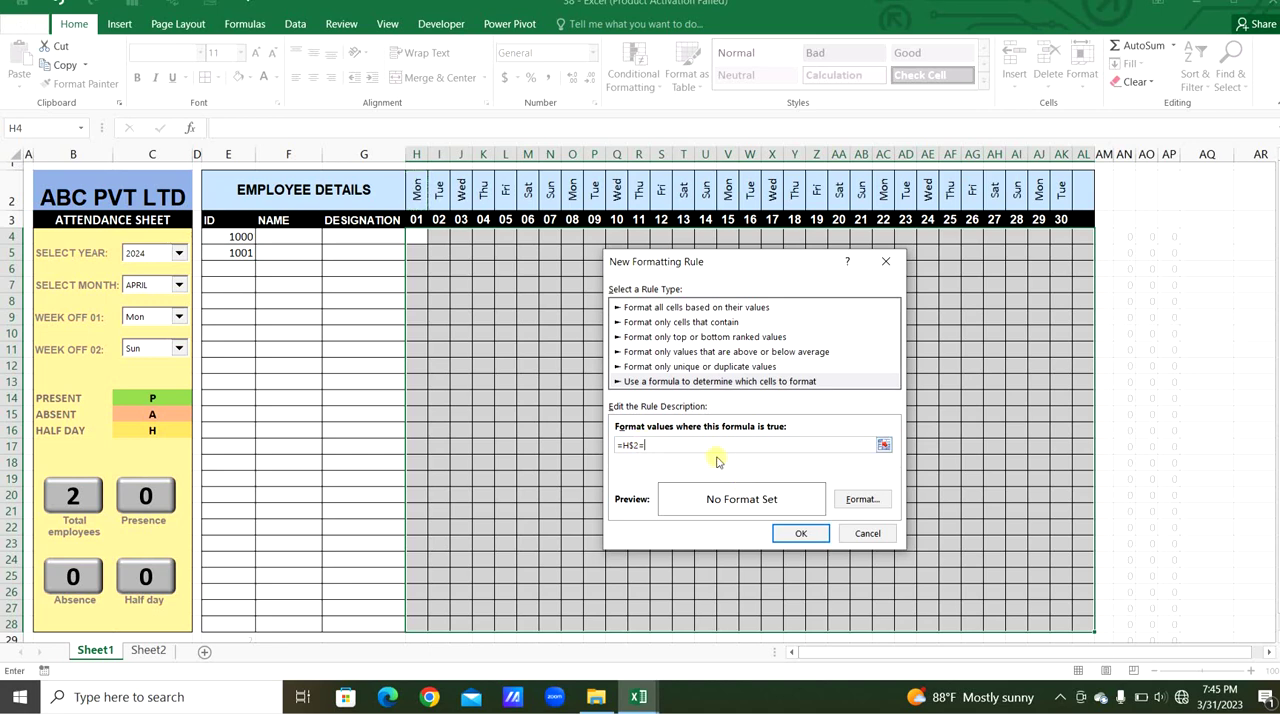
{"action": "left_click", "coordinate": [140, 650]}
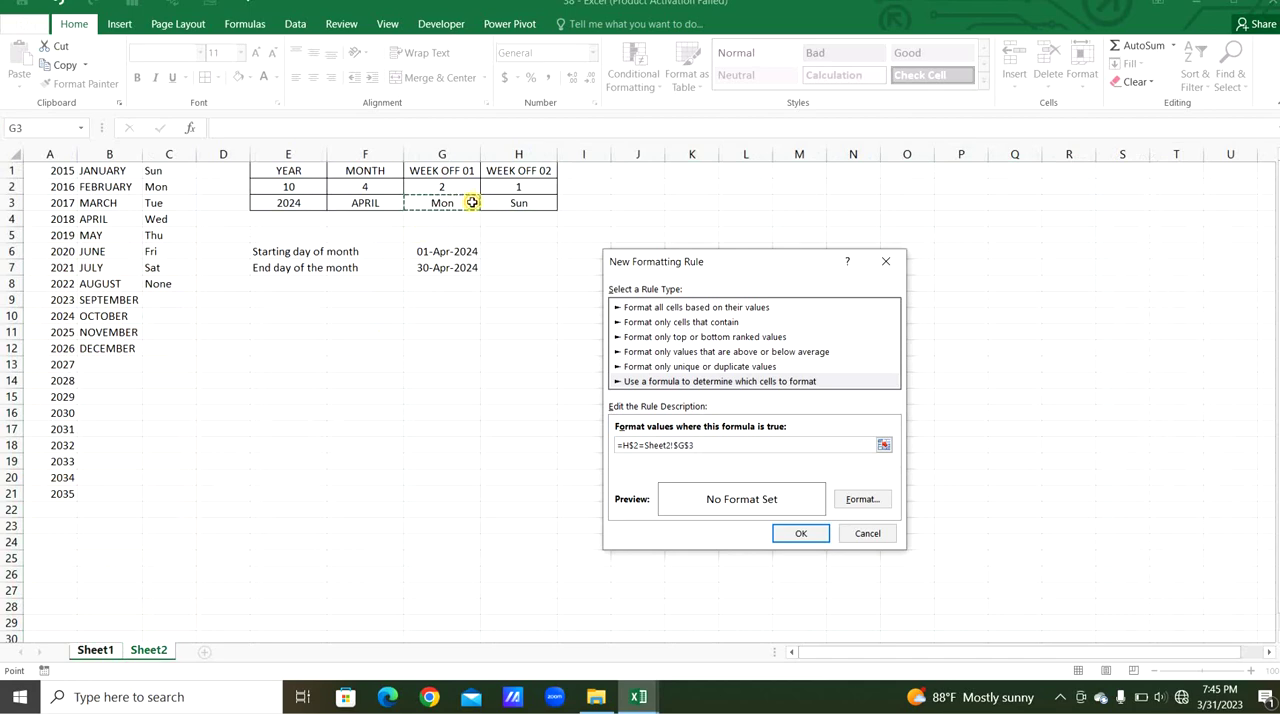
Give the Week Off 01 rule a light gray background fill and add it to the rules list
{"action": "left_click", "coordinate": [858, 499]}
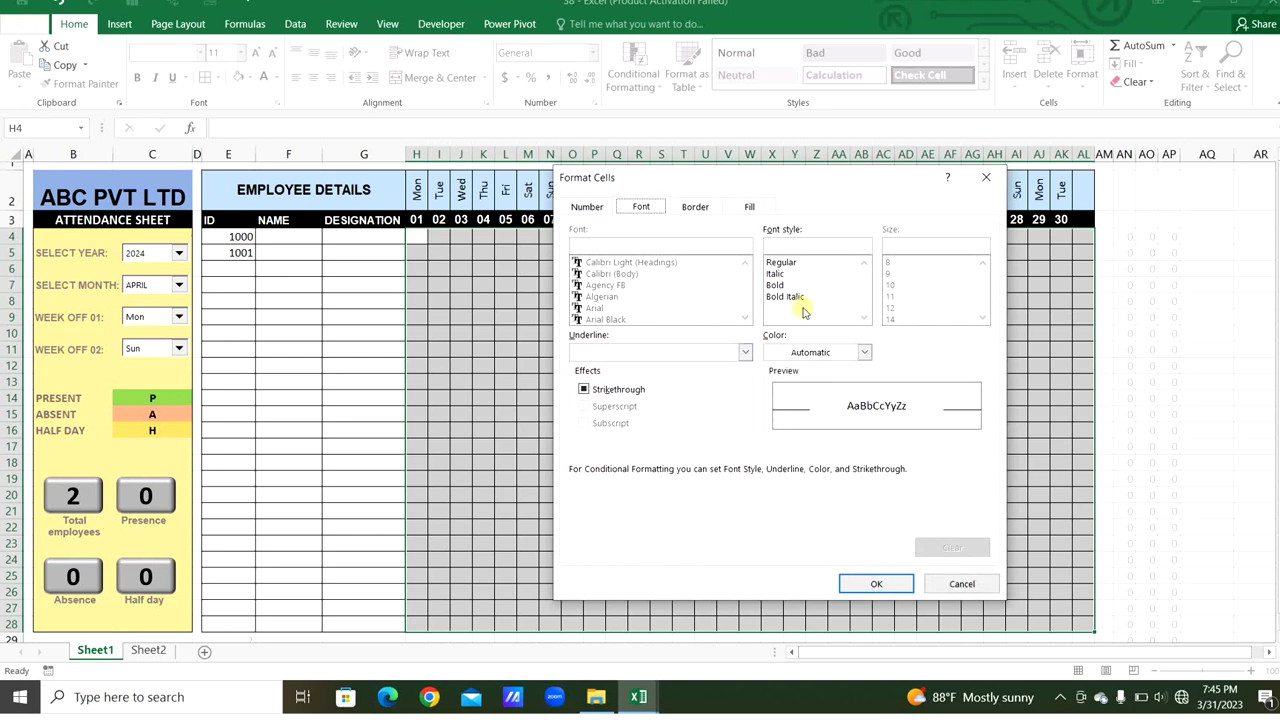
{"action": "left_click", "coordinate": [752, 206]}
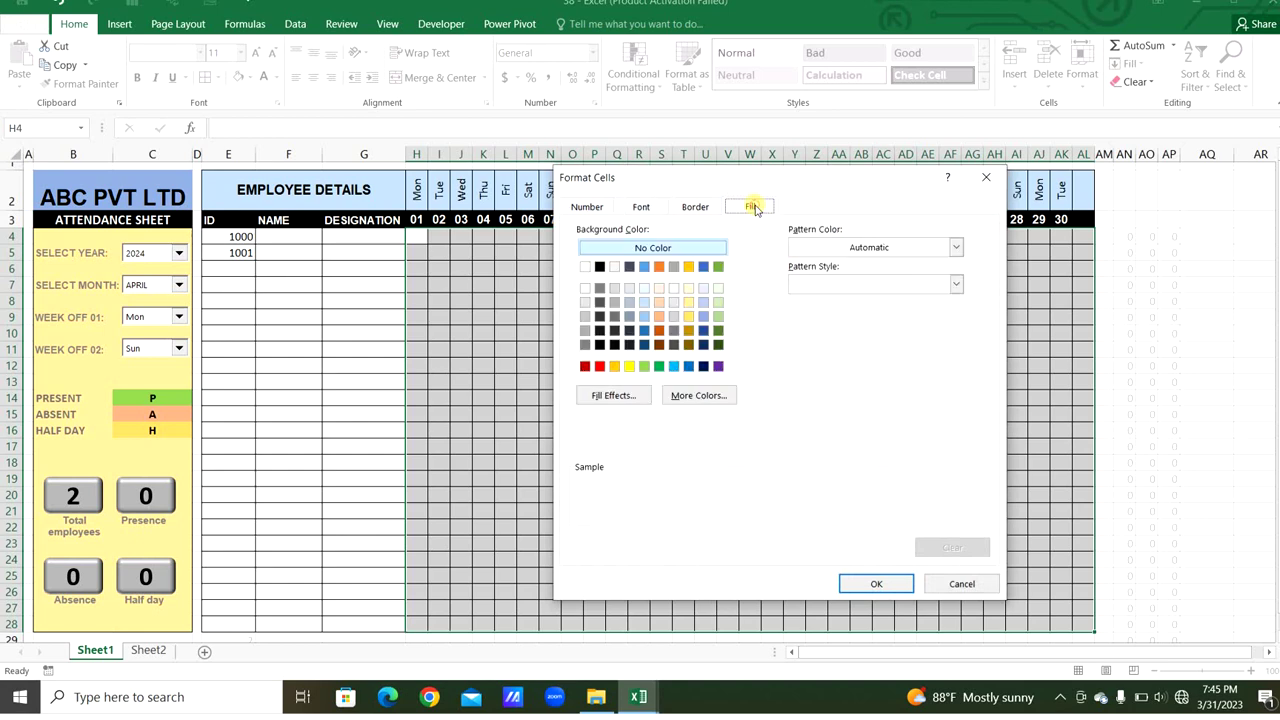
{"action": "left_click", "coordinate": [585, 316]}
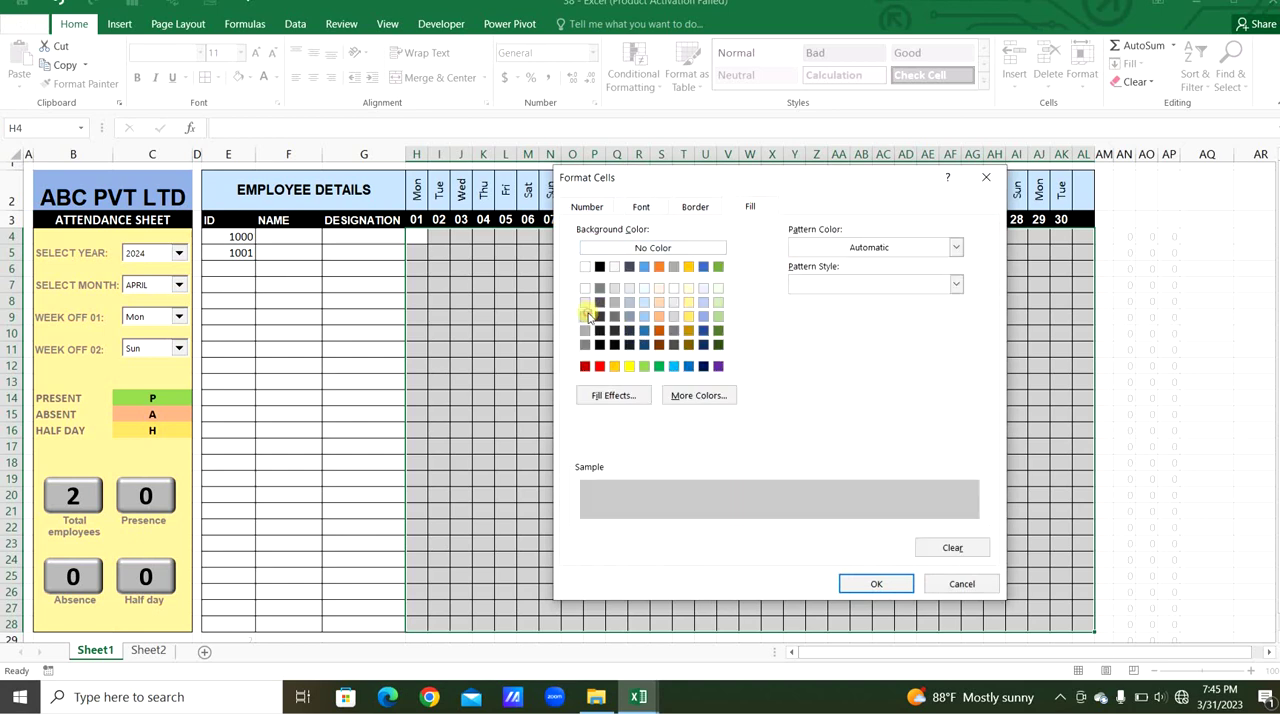
{"action": "left_click", "coordinate": [876, 586]}
{"action": "left_click", "coordinate": [827, 533]}
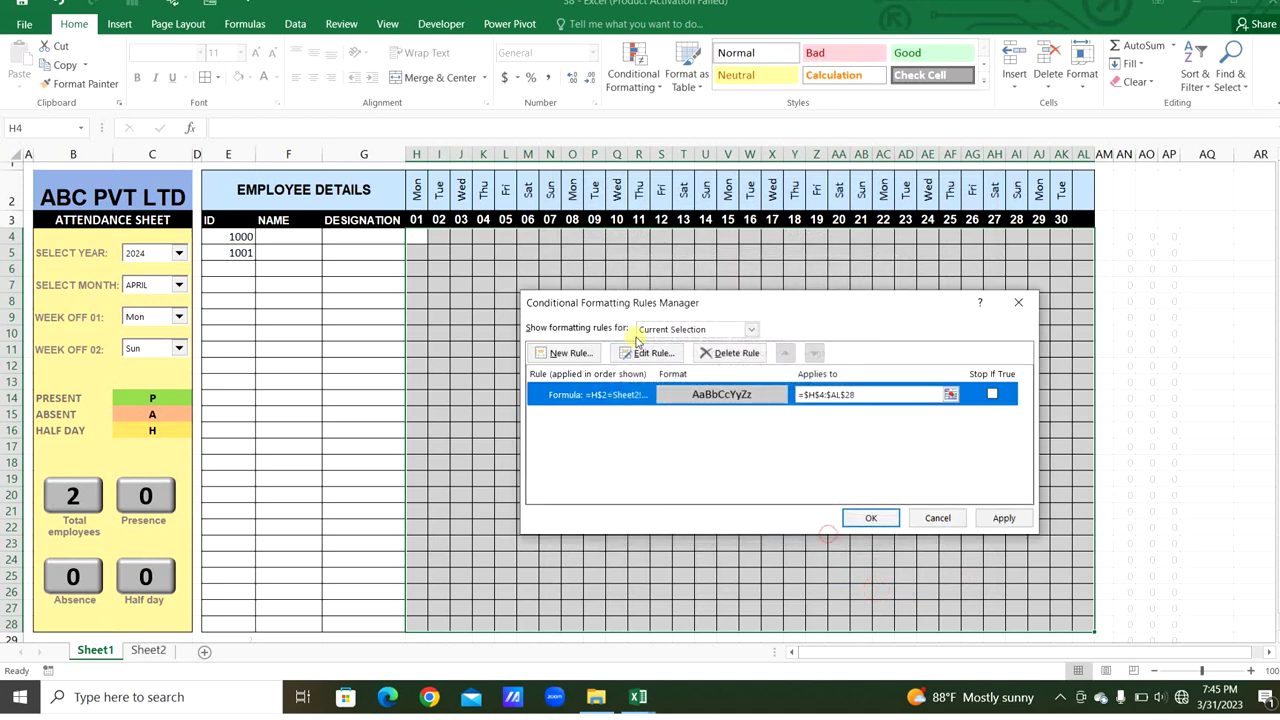
Add a second formula-based conditional formatting rule for H4:AL28 using =H$2=Sheet2!$H$3 to match the second week-off day
{"action": "left_click", "coordinate": [566, 352]}
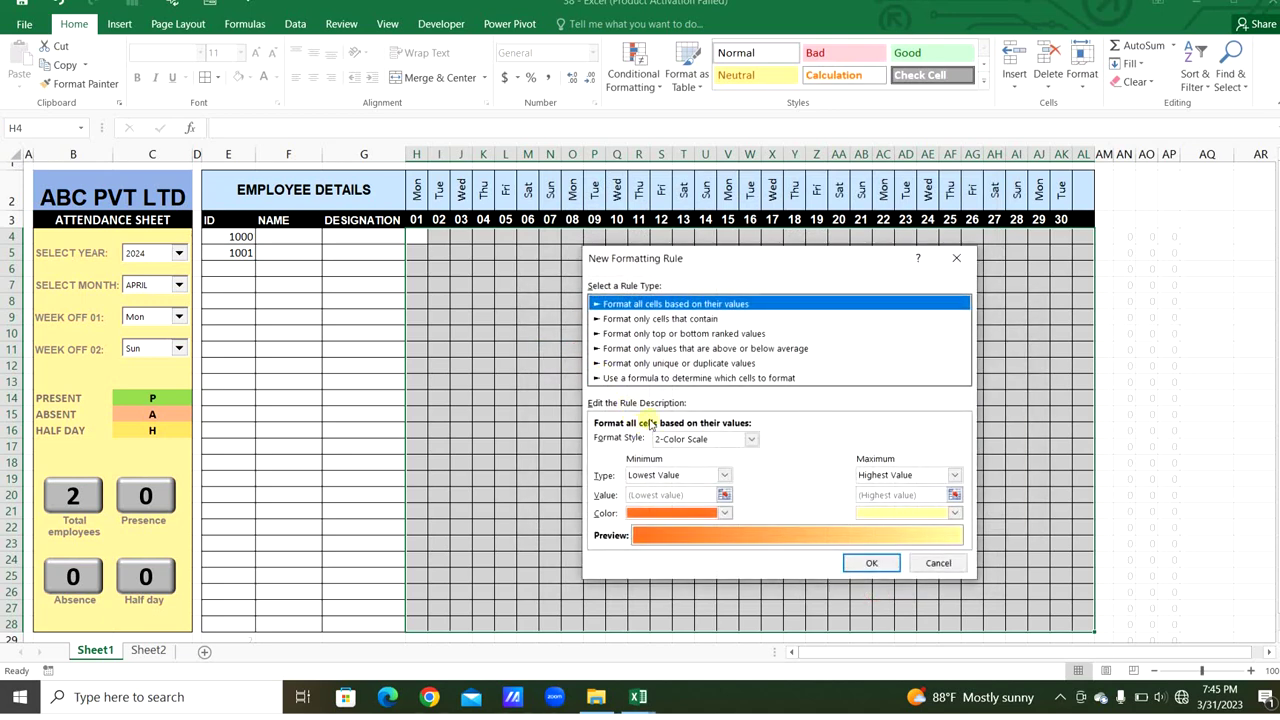
{"action": "left_click", "coordinate": [660, 378]}
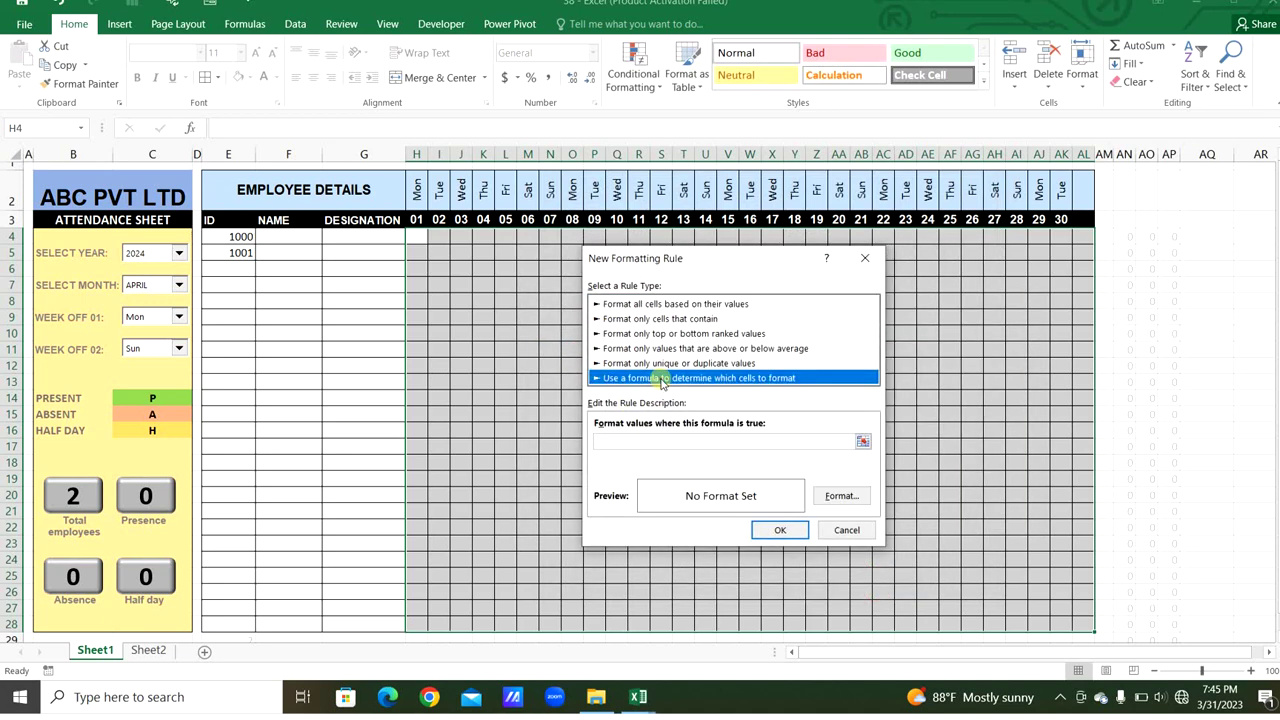
{"action": "left_click", "coordinate": [662, 441]}
{"action": "left_click", "coordinate": [421, 193]}
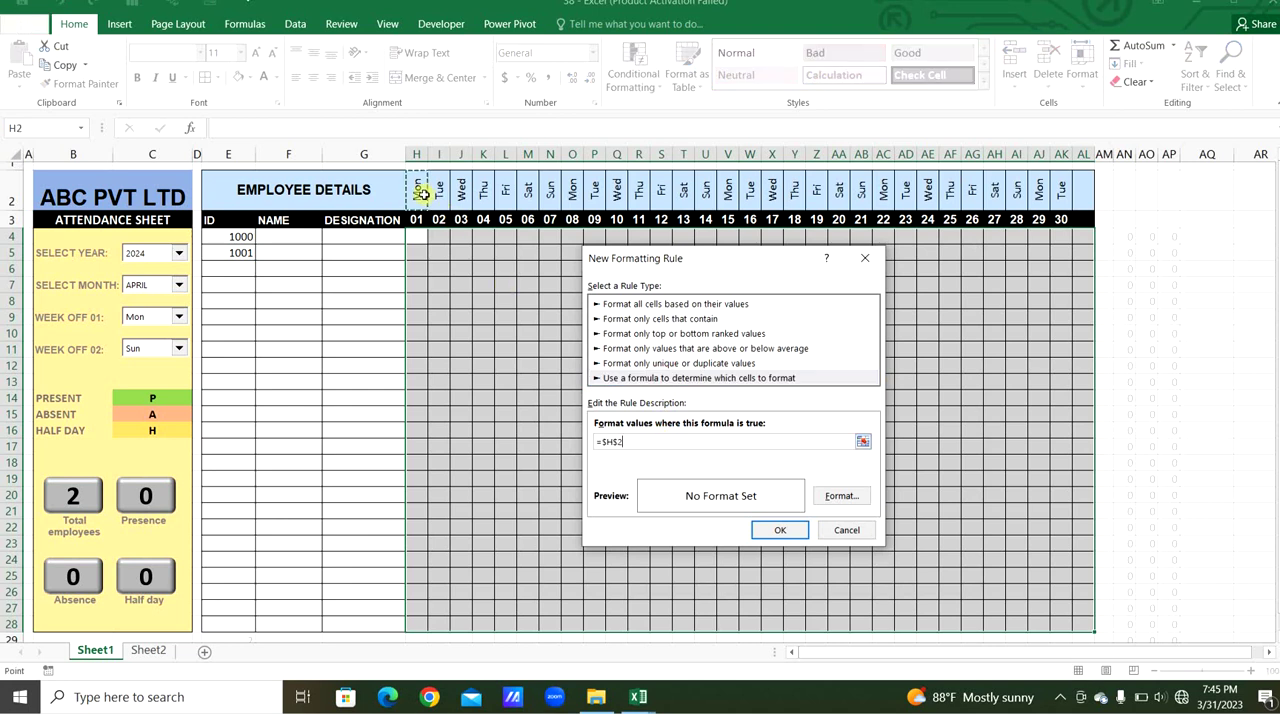
{"action": "key", "text": "F4"}
{"action": "type", "text": "="}
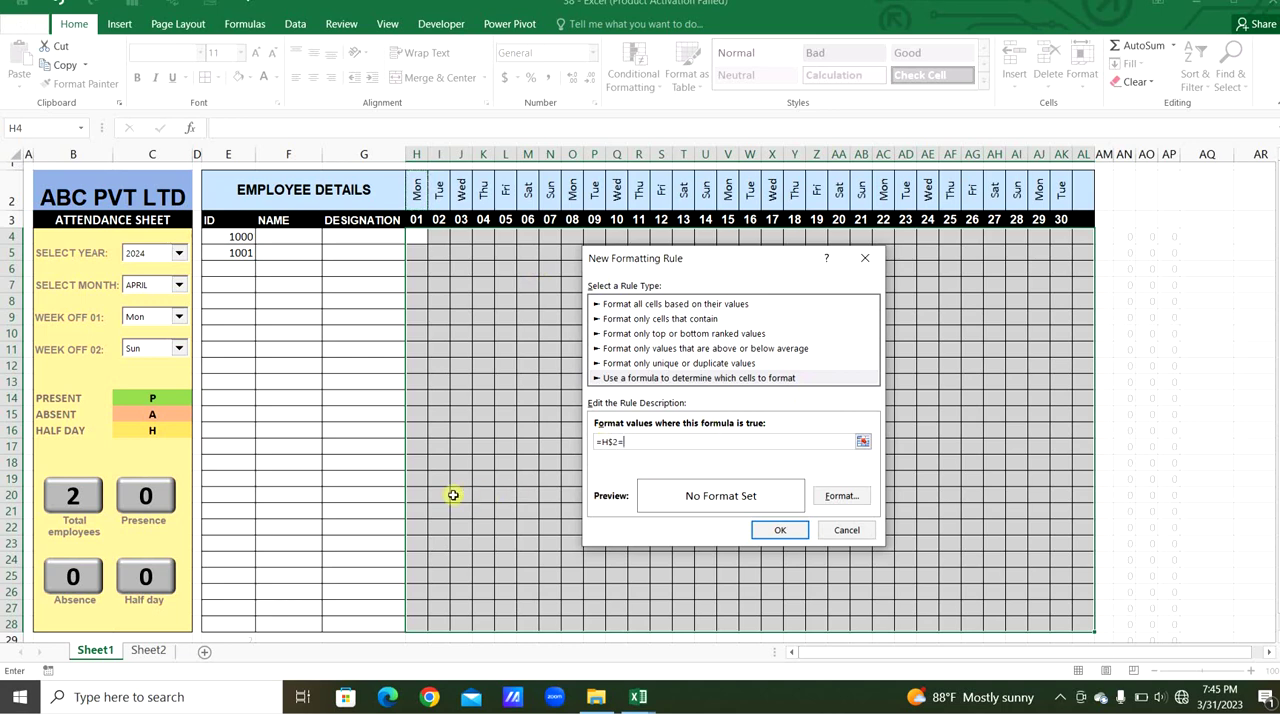
{"action": "left_click", "coordinate": [148, 651]}
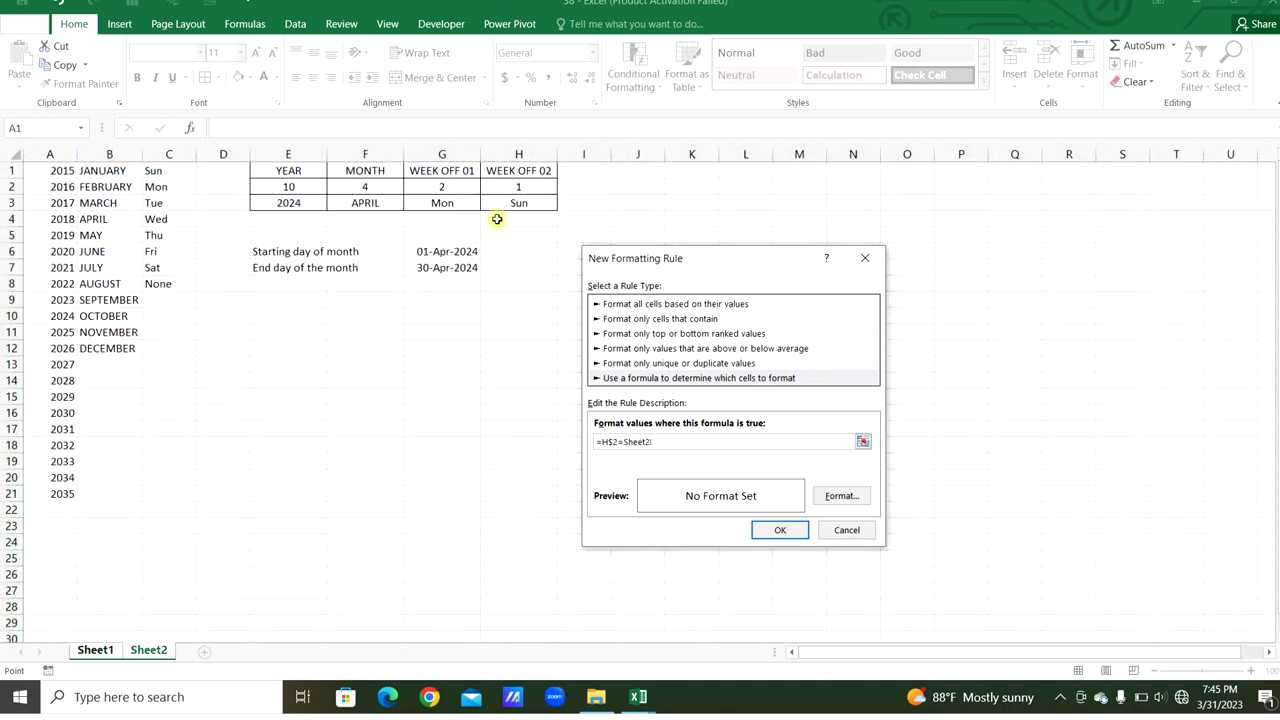
{"action": "left_click", "coordinate": [515, 205]}
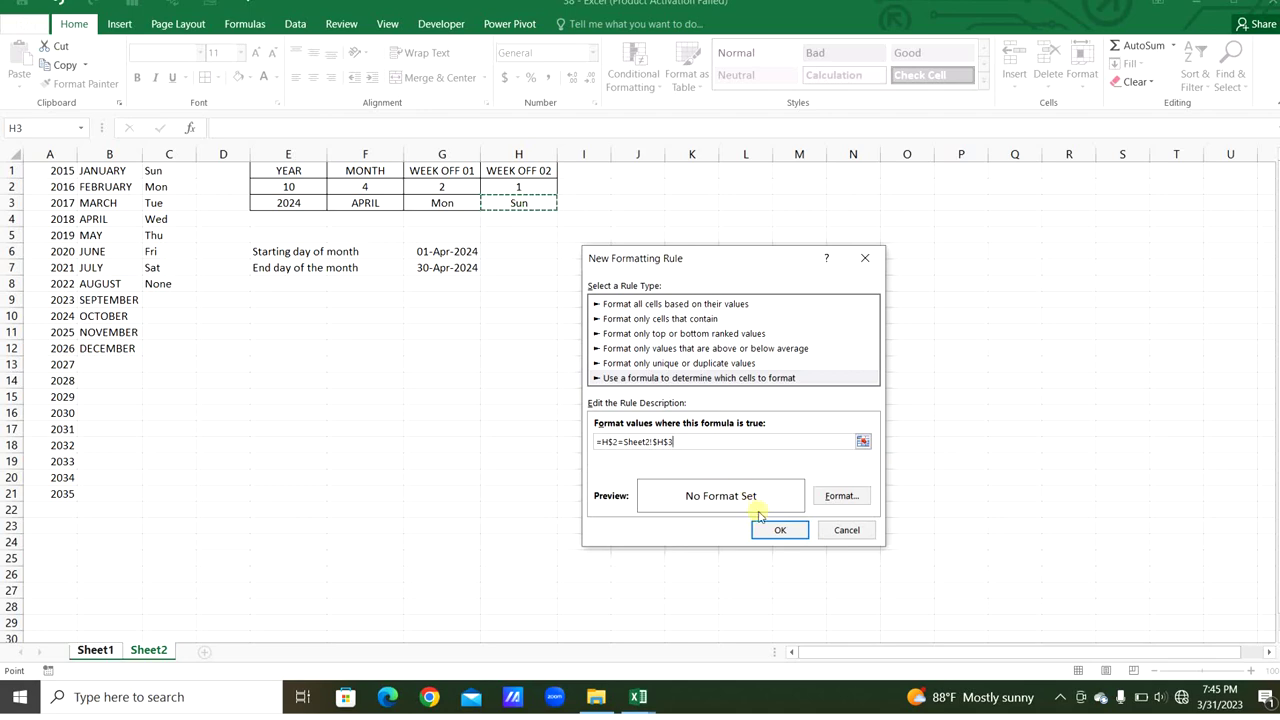
Give the Week Off 02 rule the same light gray background fill and apply both week-off rules to the sheet
{"action": "left_click", "coordinate": [841, 496]}
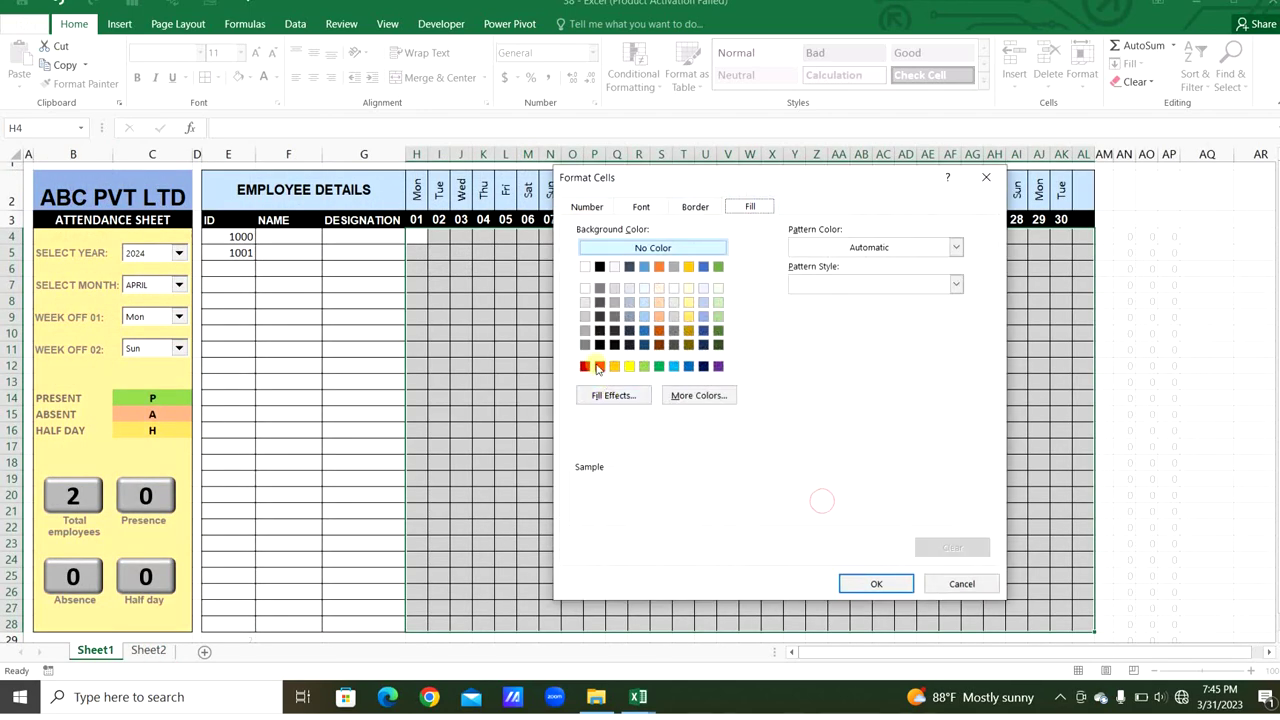
{"action": "left_click", "coordinate": [585, 317]}
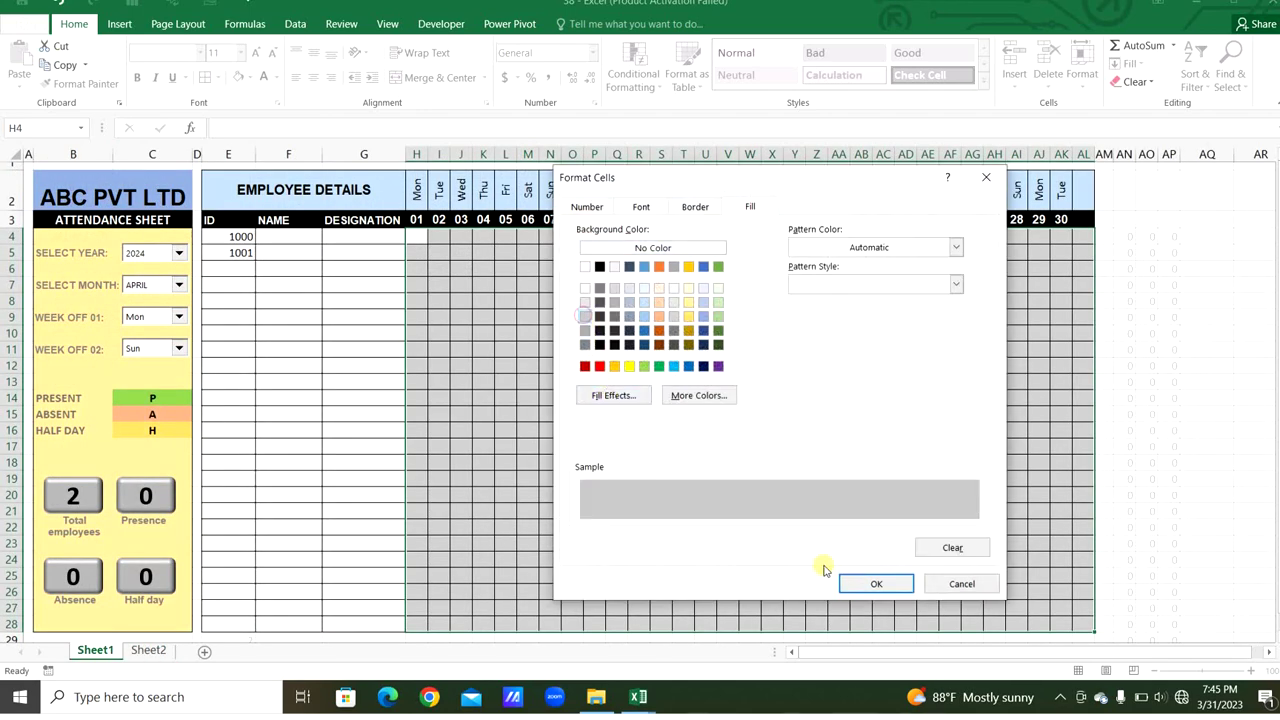
{"action": "left_click", "coordinate": [876, 583]}
{"action": "left_click", "coordinate": [786, 530]}
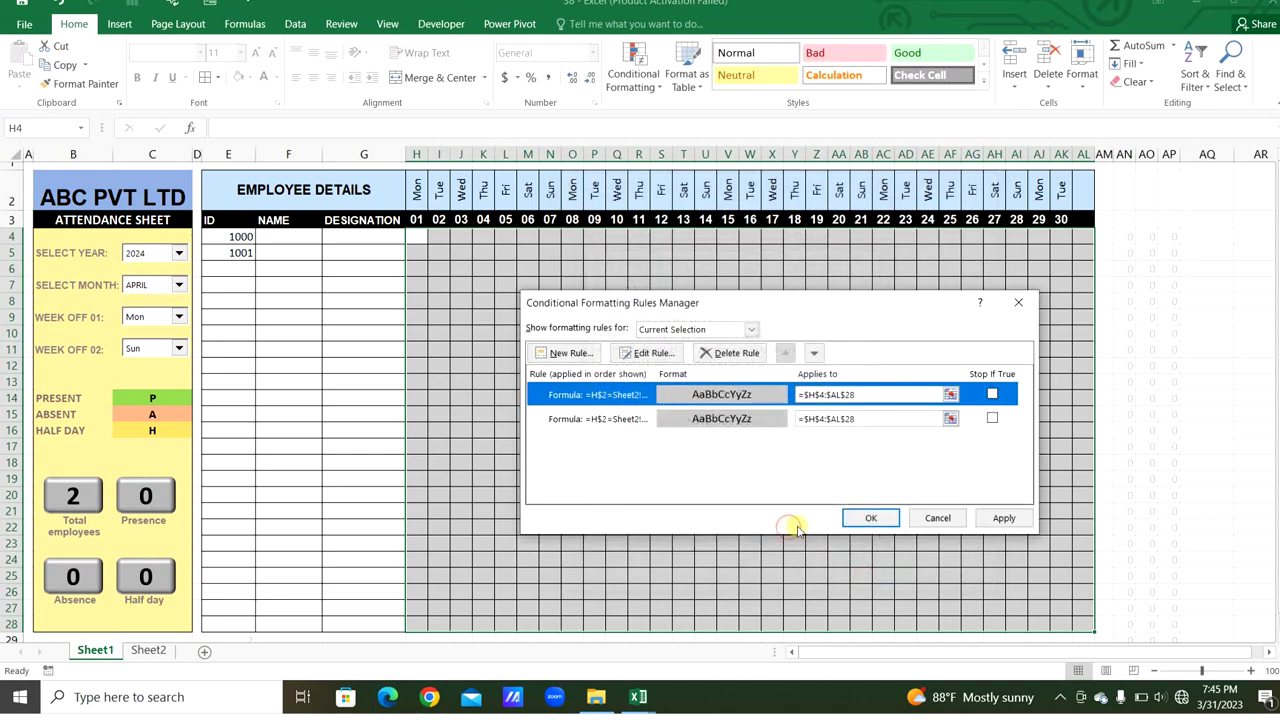
{"action": "left_click", "coordinate": [866, 520]}
{"action": "left_click", "coordinate": [636, 508]}
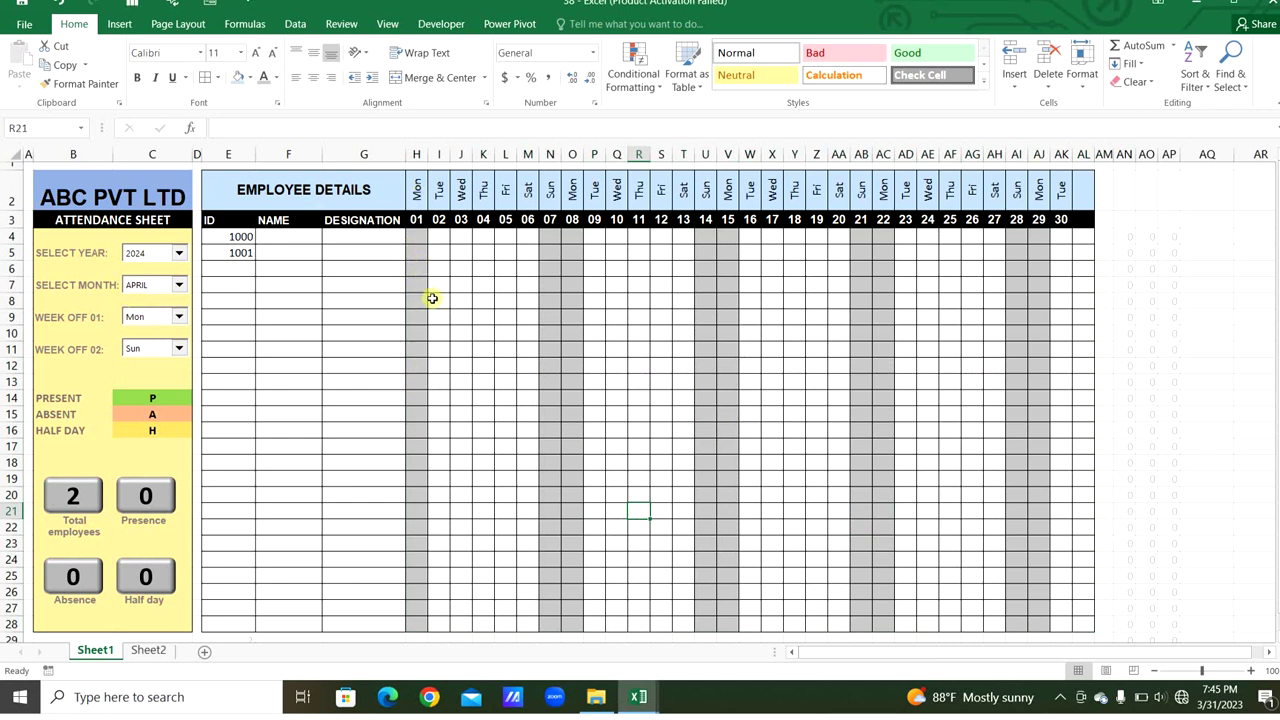
Test the shading by changing Week Off 01 to Tue, and finally set it to Sat
{"action": "left_click", "coordinate": [181, 318]}
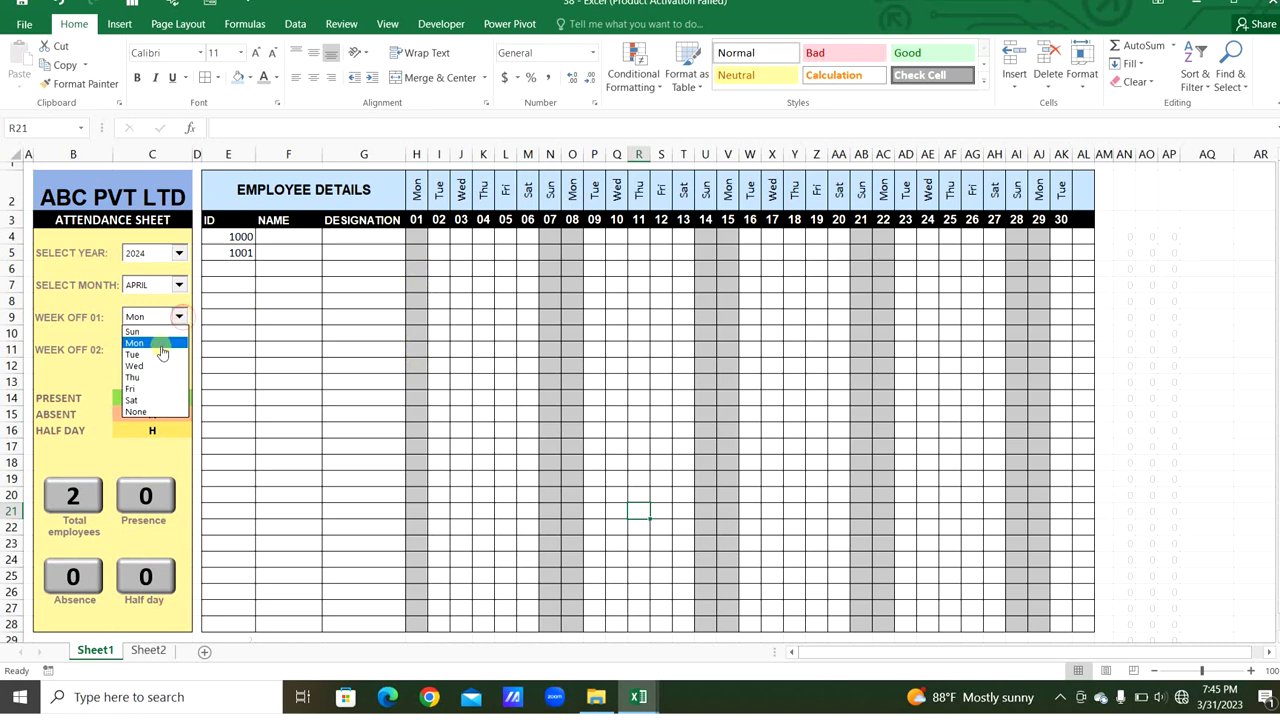
{"action": "left_click", "coordinate": [163, 355]}
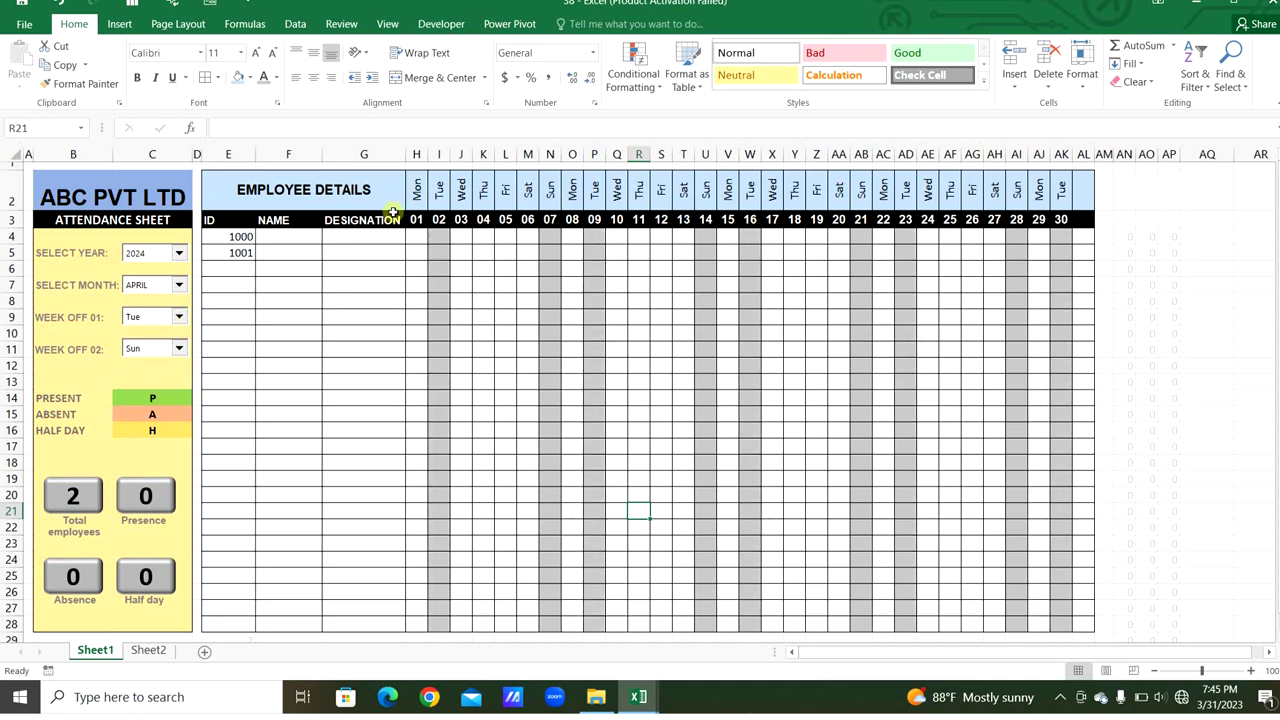
{"action": "left_click", "coordinate": [181, 318]}
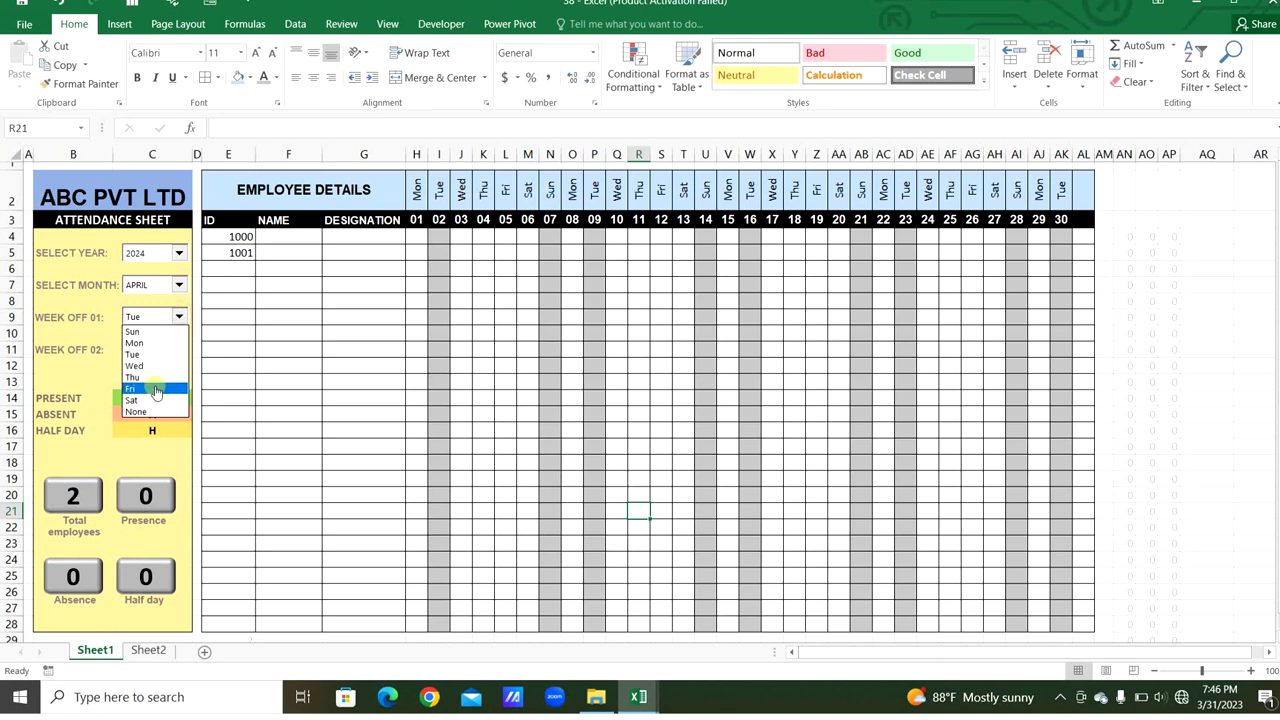
{"action": "left_click", "coordinate": [131, 400]}
Test the shading by switching Week Off 02 to None and back to Sun
{"action": "left_click", "coordinate": [179, 349]}
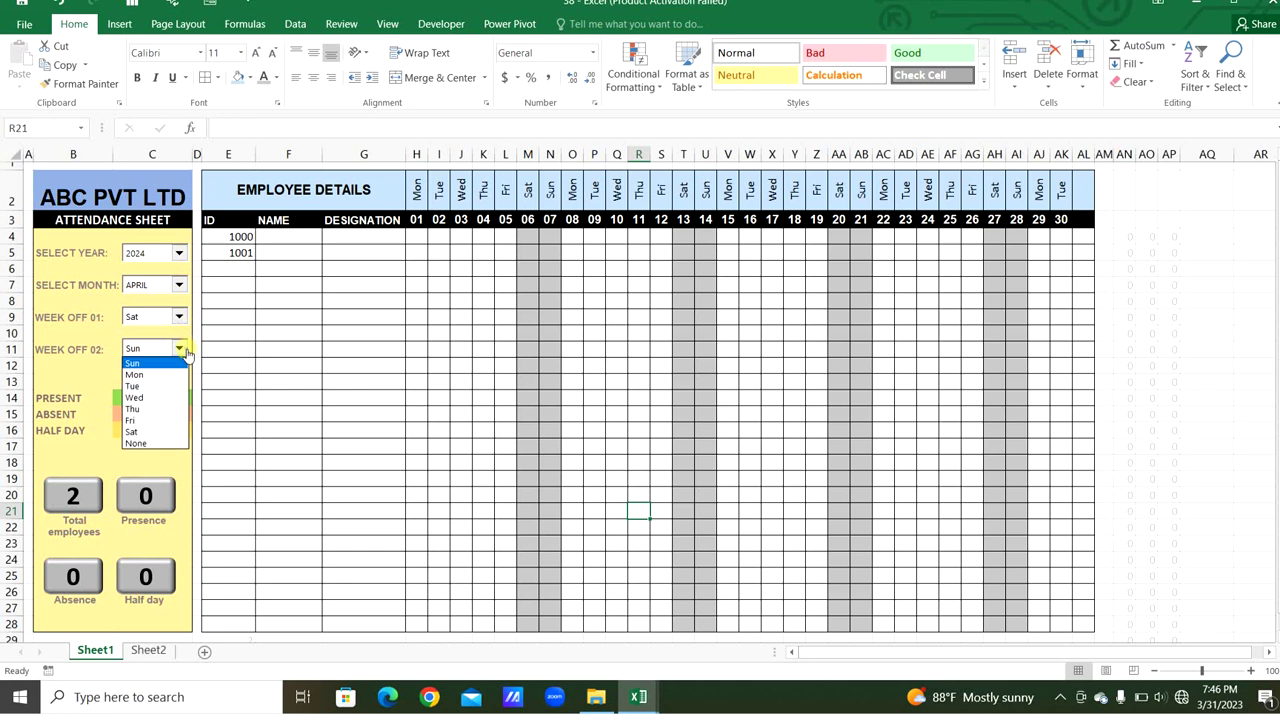
{"action": "left_click", "coordinate": [171, 451]}
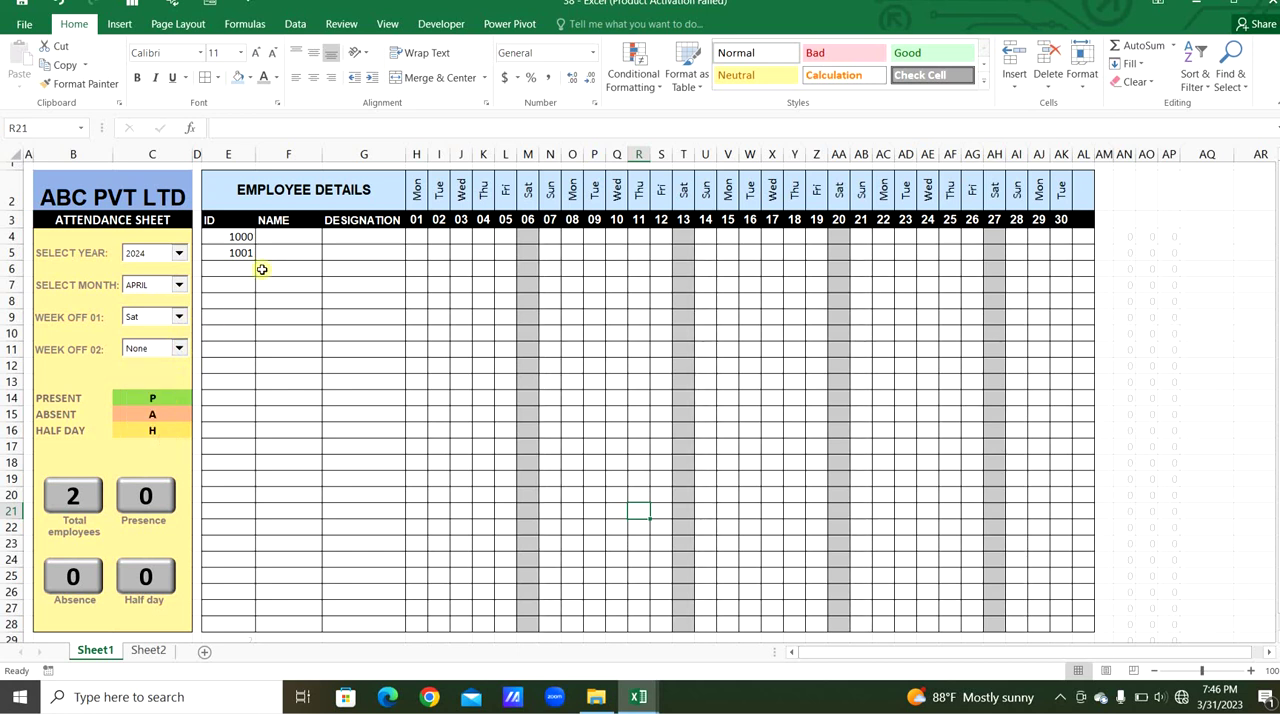
{"action": "left_click", "coordinate": [180, 317]}
{"action": "left_click", "coordinate": [180, 317]}
{"action": "left_click", "coordinate": [179, 348]}
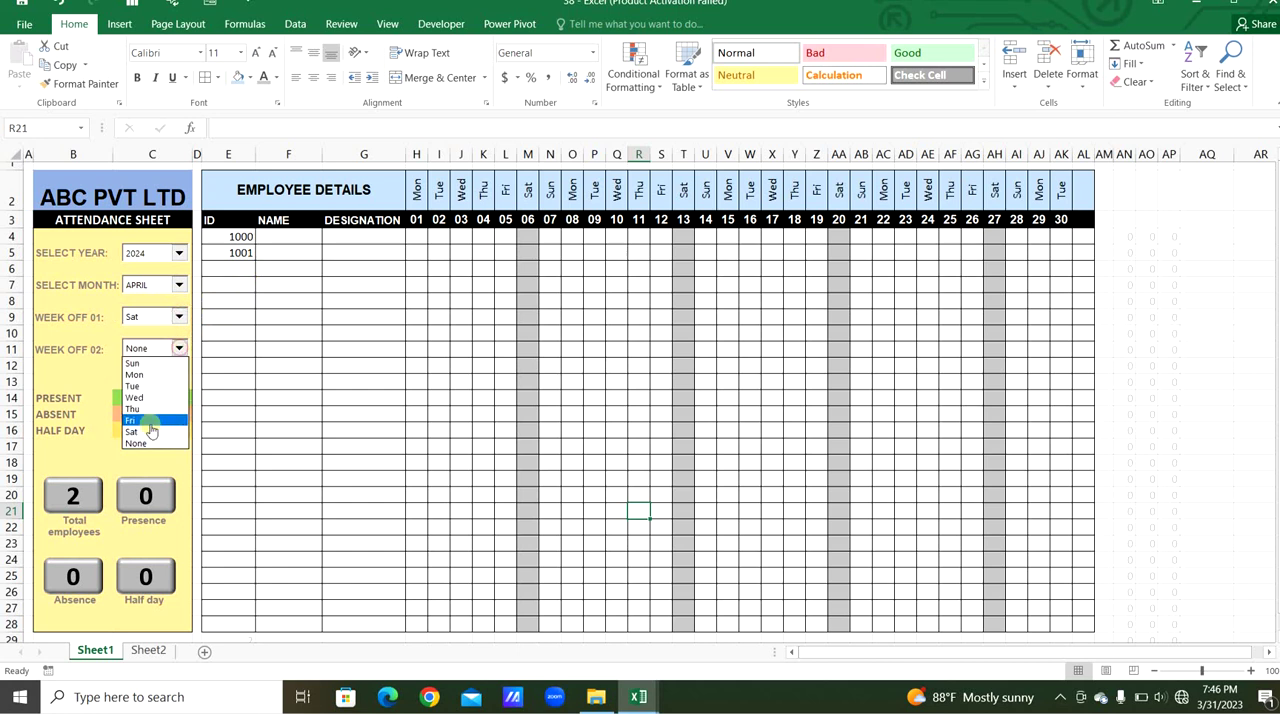
{"action": "left_click", "coordinate": [145, 364]}
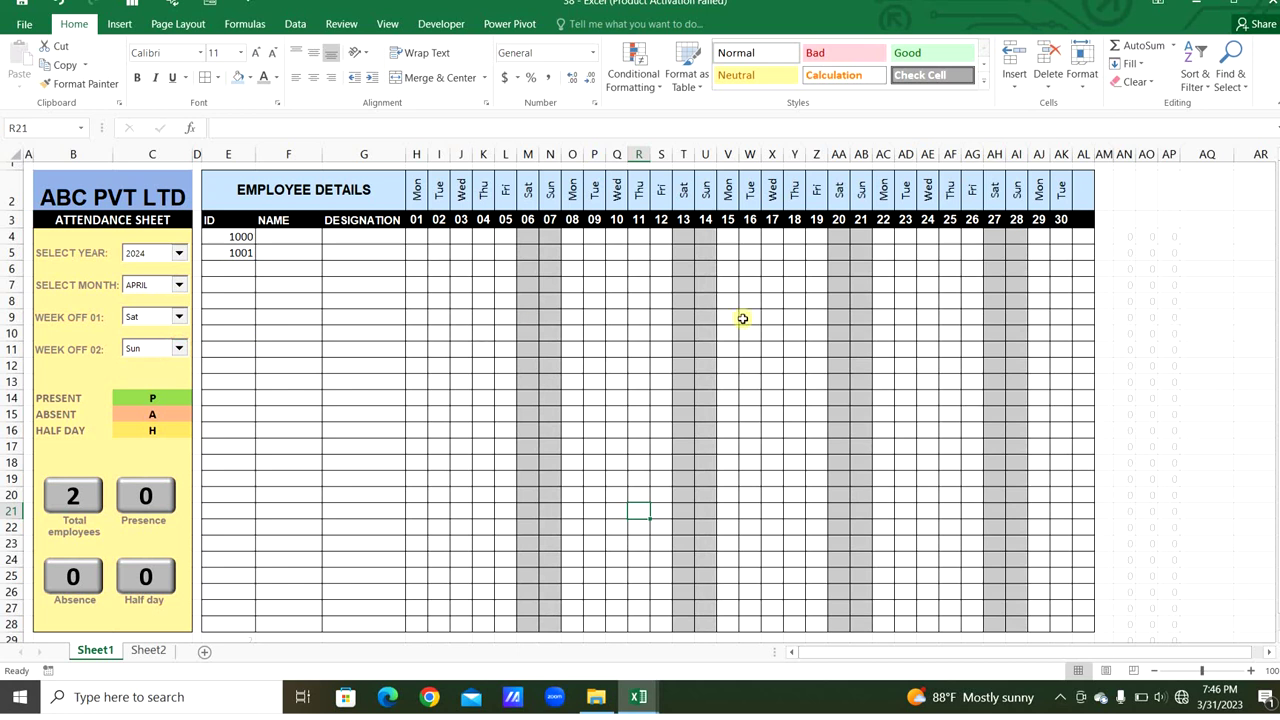
{"action": "left_click", "coordinate": [1197, 194]}
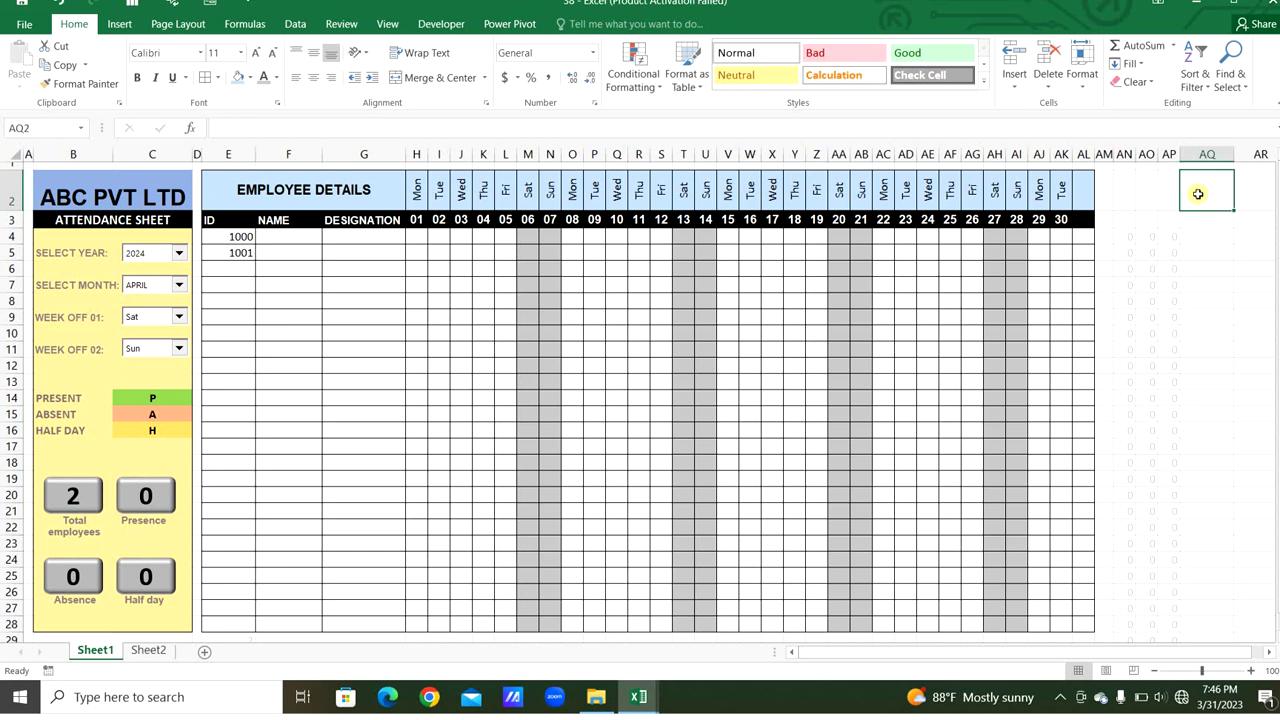
Copy the PRESENT code P with its green formatting from C14 into H4:L4, days 01 to 05 of the first employee
{"action": "left_click", "coordinate": [157, 401]}
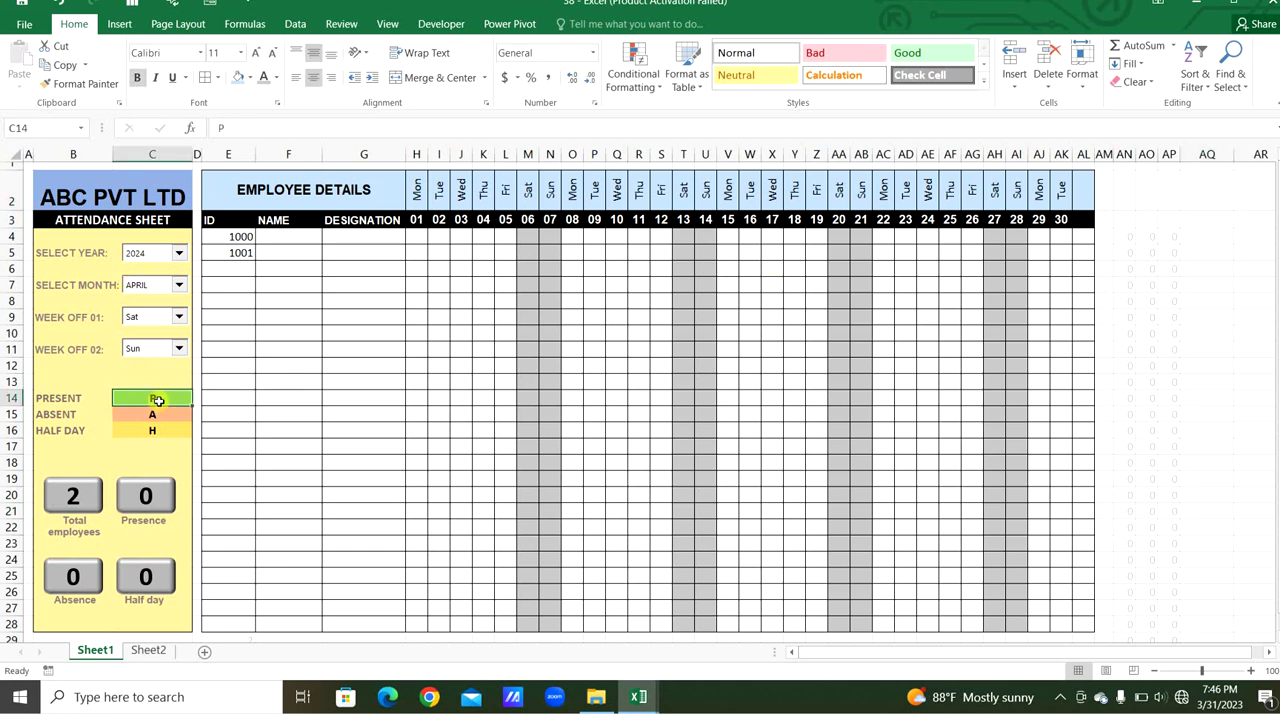
{"action": "key", "text": "ctrl+c"}
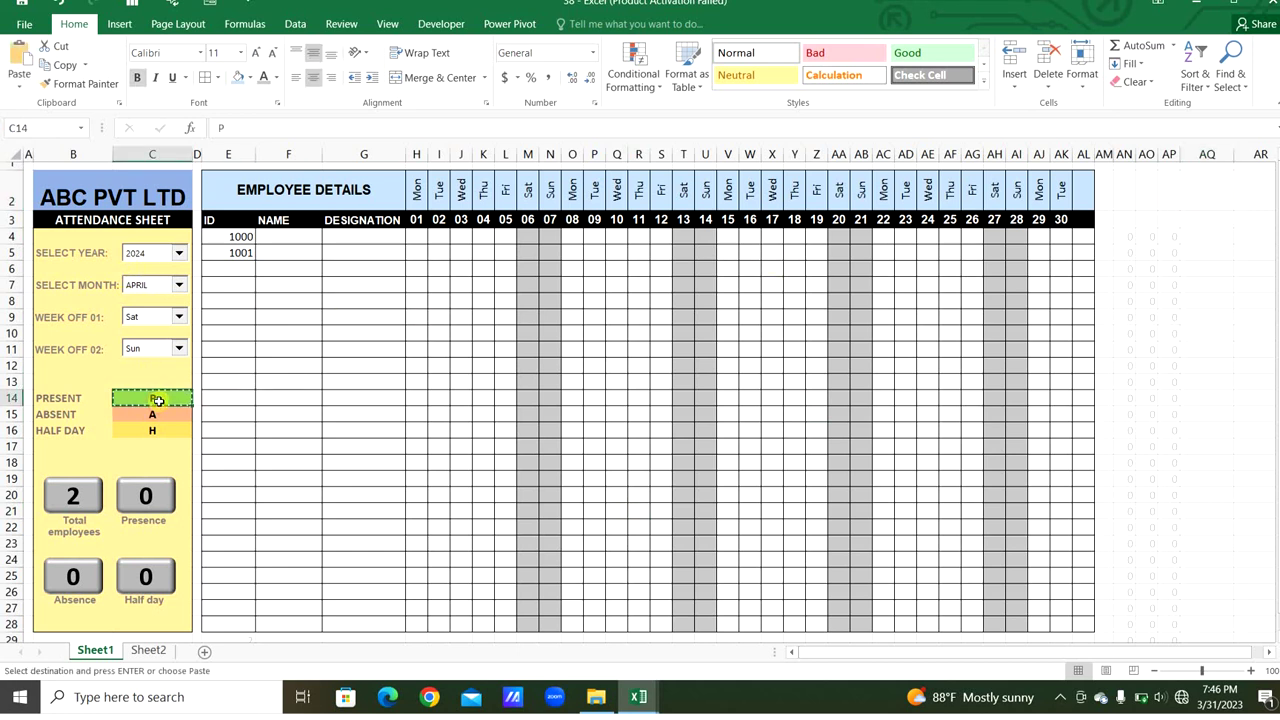
{"action": "left_click", "coordinate": [416, 236]}
{"action": "left_click_drag", "start_coordinate": [444, 234], "coordinate": [497, 234]}
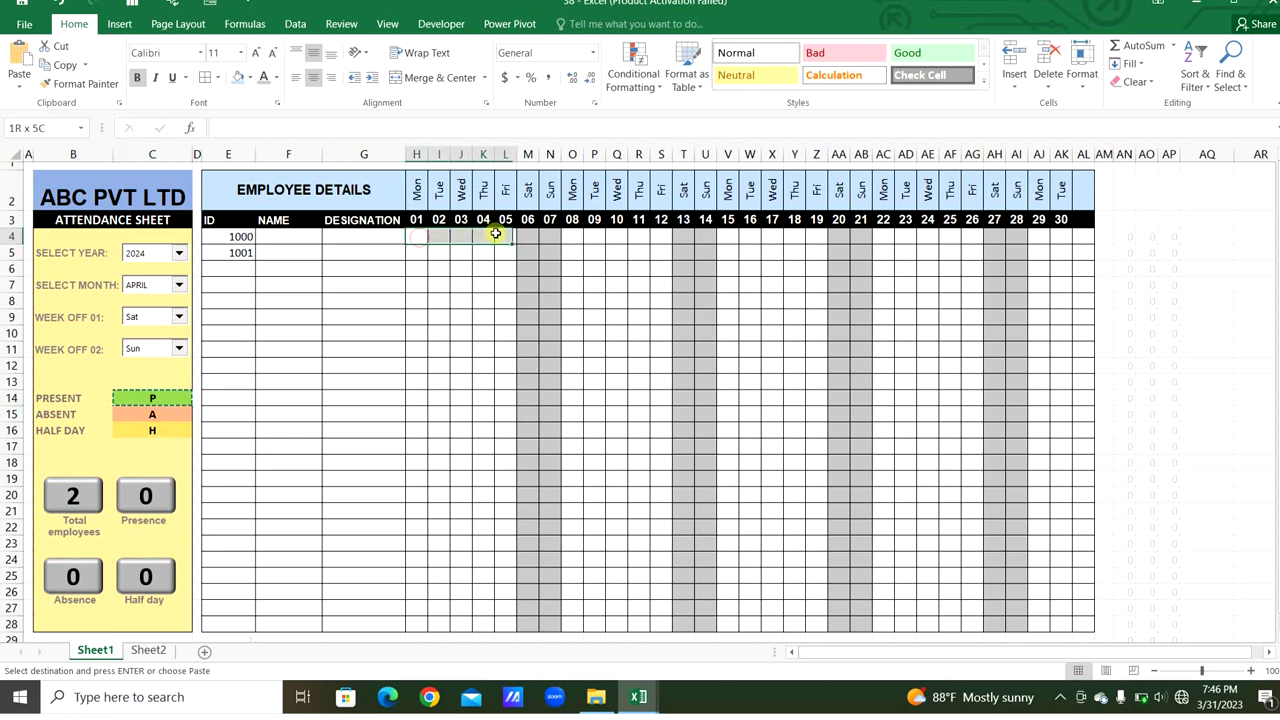
{"action": "key", "text": "ctrl+v"}
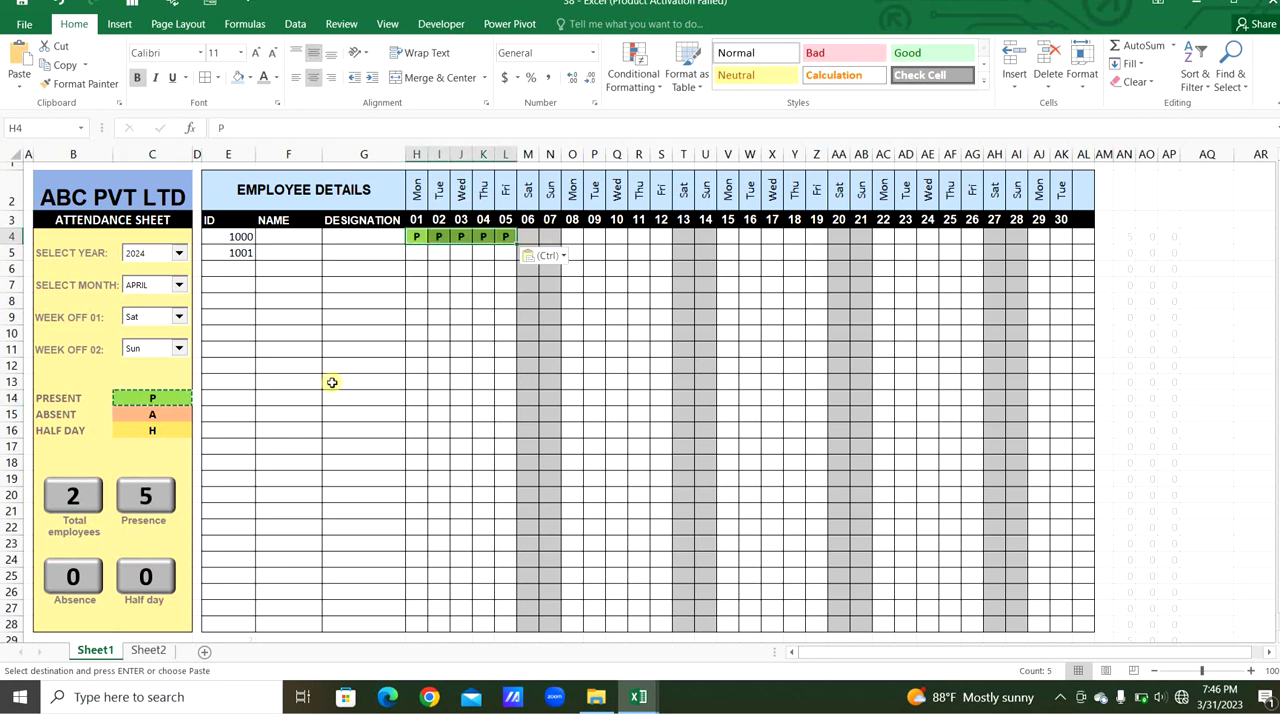
Copy the ABSENT code A from C15 into P4:Q4, days 09 and 10 of the first employee
{"action": "left_click", "coordinate": [151, 414]}
{"action": "key", "text": "ctrl+c"}
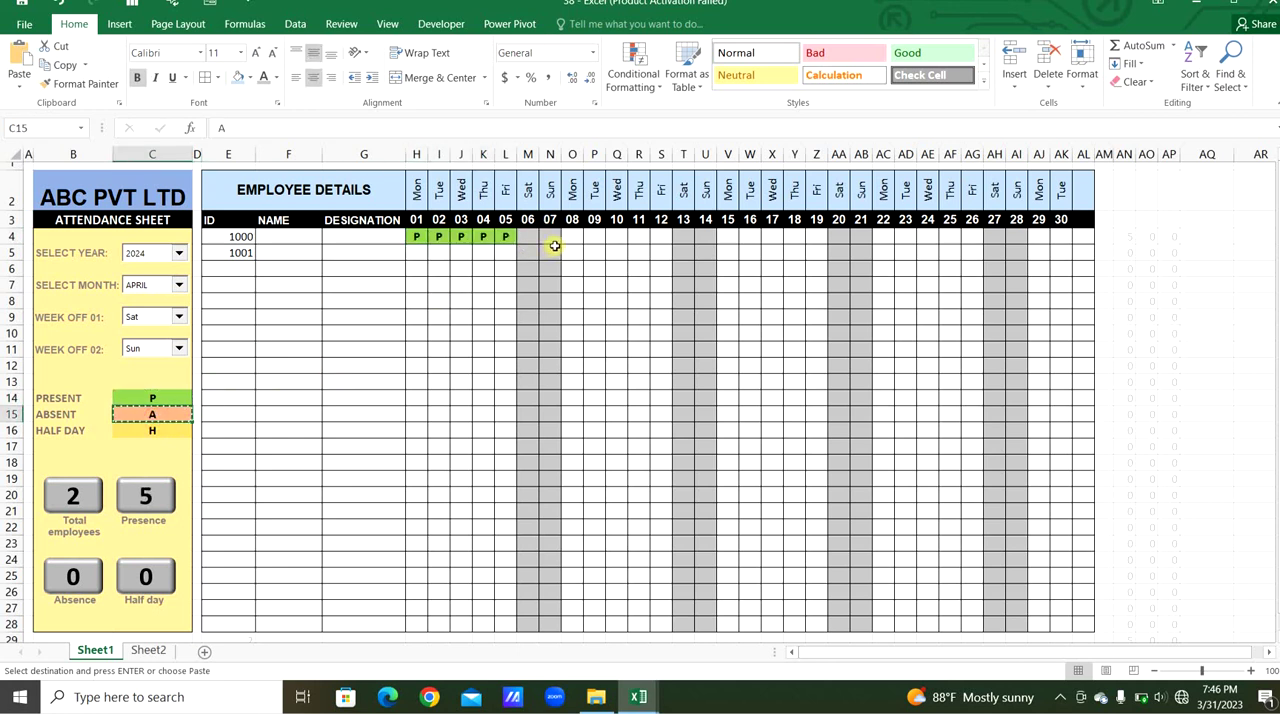
{"action": "left_click_drag", "start_coordinate": [594, 236], "coordinate": [619, 232]}
{"action": "key", "text": "ctrl+v"}
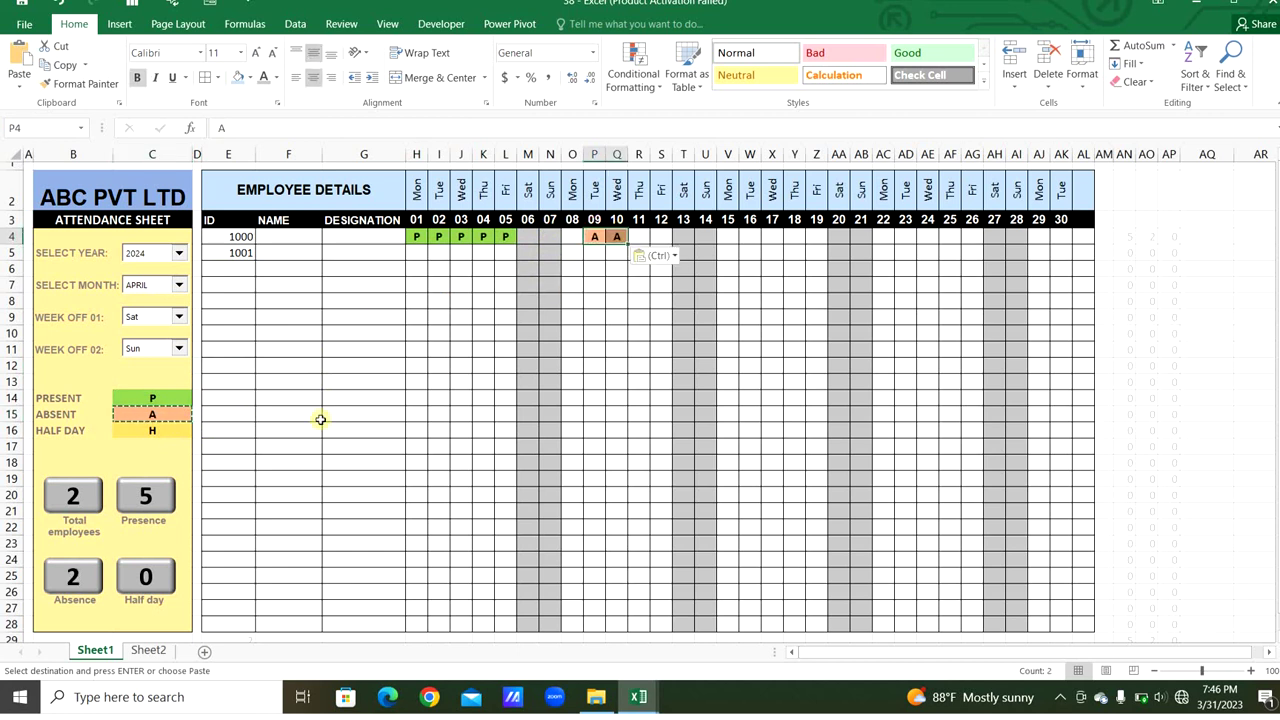
Copy the HALF DAY code H from C16 into V4:Y4, days 15 to 18 of the first employee
{"action": "left_click", "coordinate": [173, 433]}
{"action": "key", "text": "ctrl+c"}
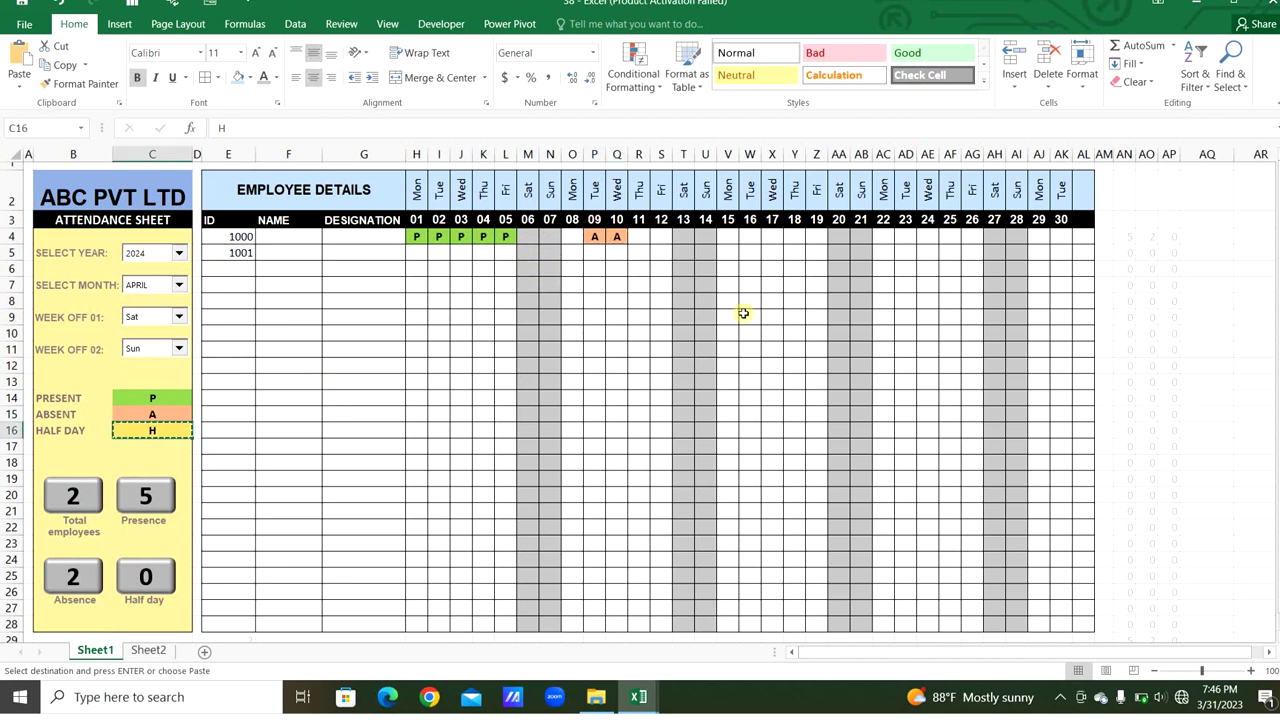
{"action": "left_click_drag", "start_coordinate": [740, 236], "coordinate": [790, 235]}
{"action": "key", "text": "ctrl+v"}
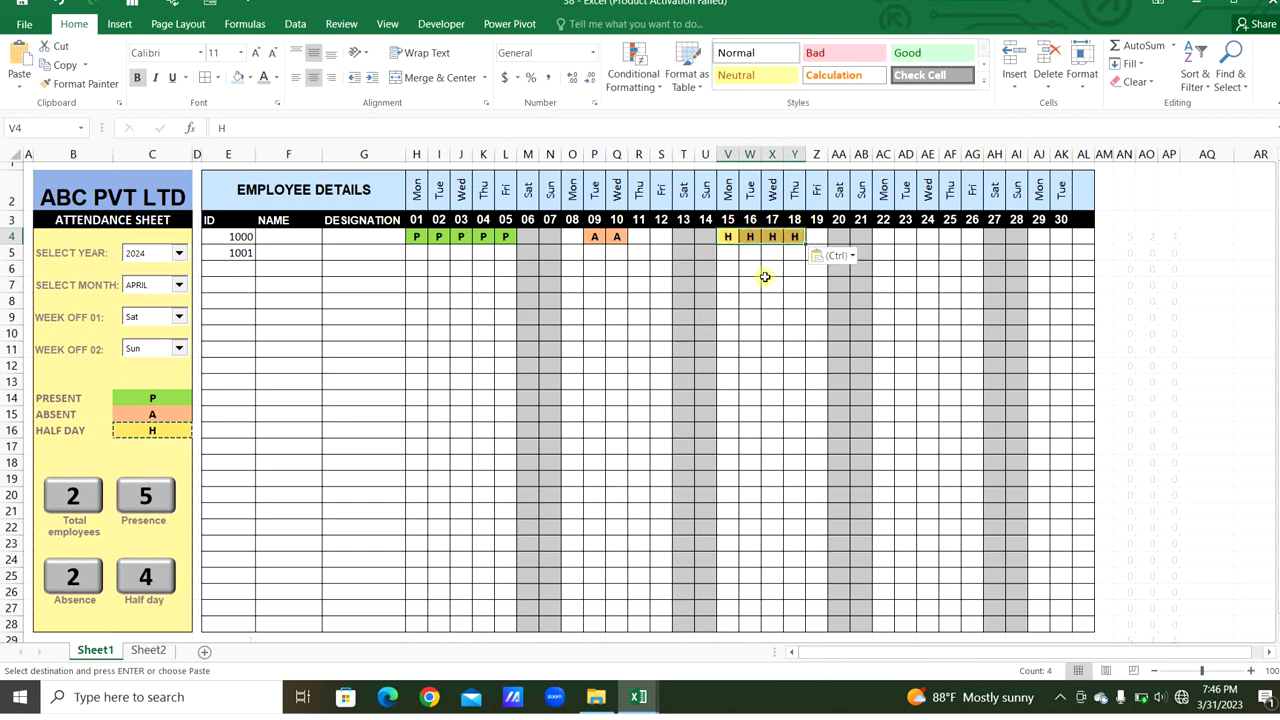
{"action": "left_click", "coordinate": [752, 300]}
{"action": "key", "text": "Escape"}
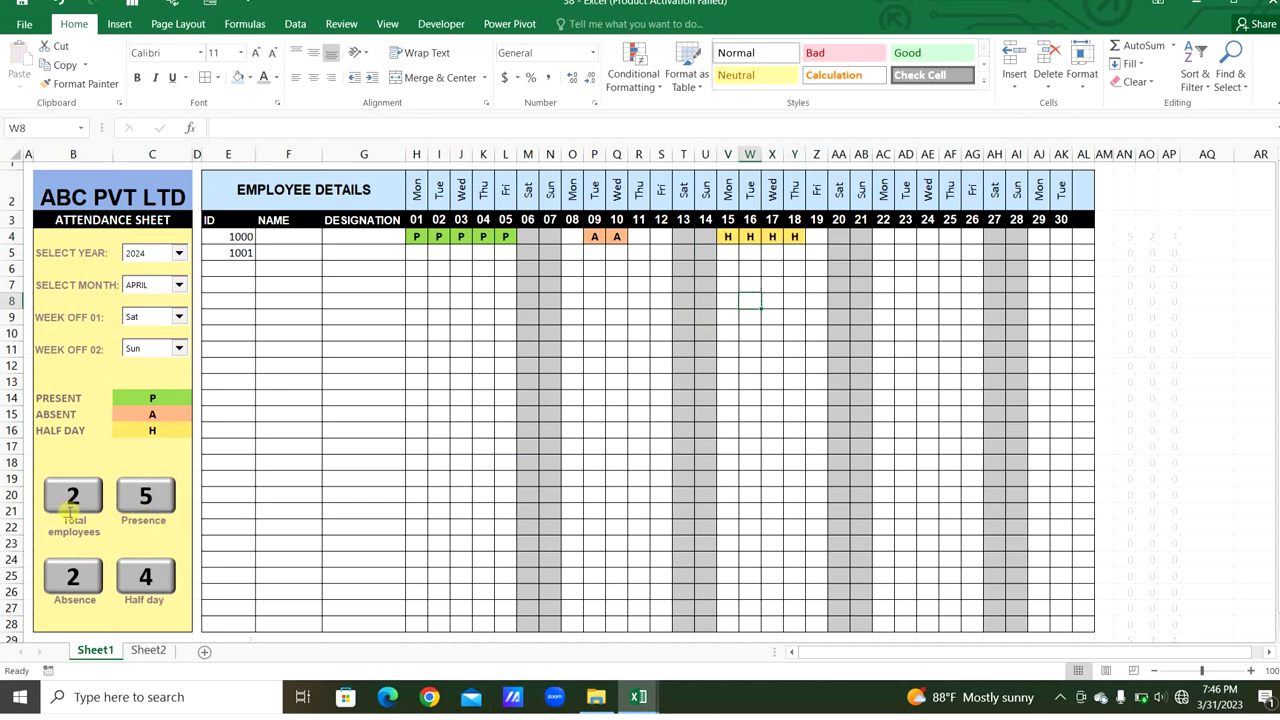